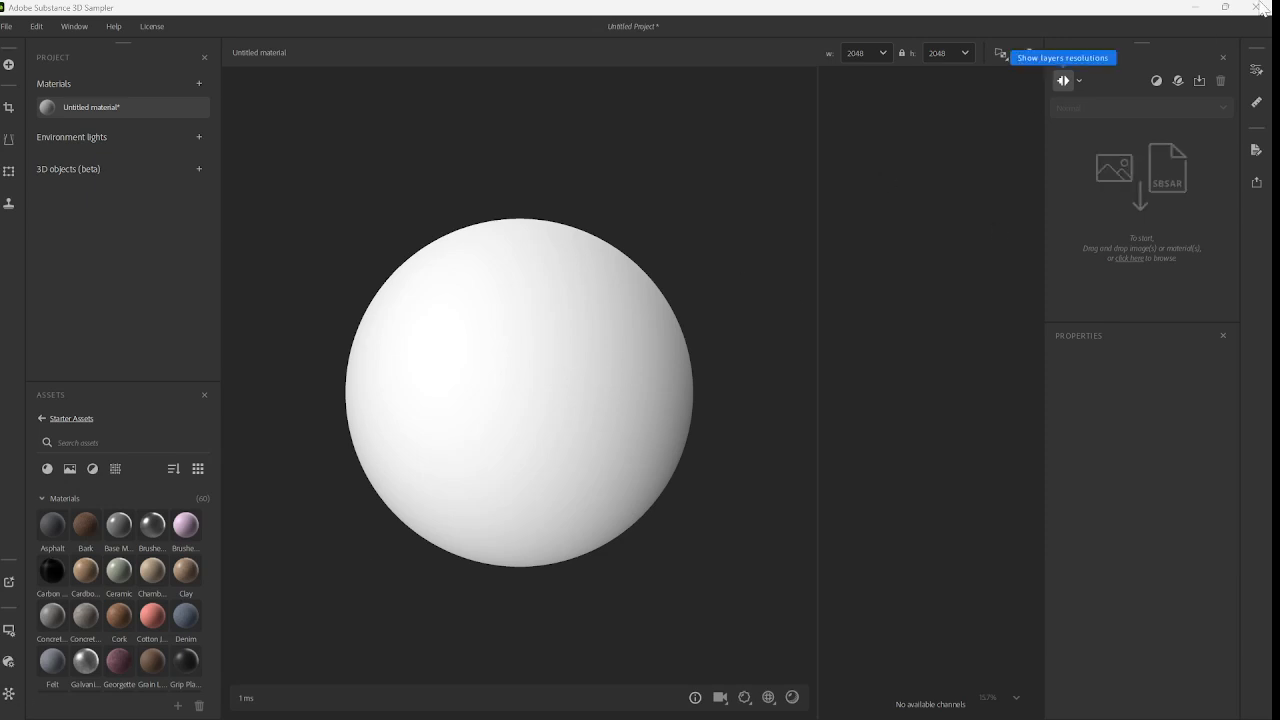
- Switch to the Test folder, open 2024-08-01 18.45.12.jpg and look through the following stone and brick photos
{"action": "left_click", "coordinate": [1193, 8]}
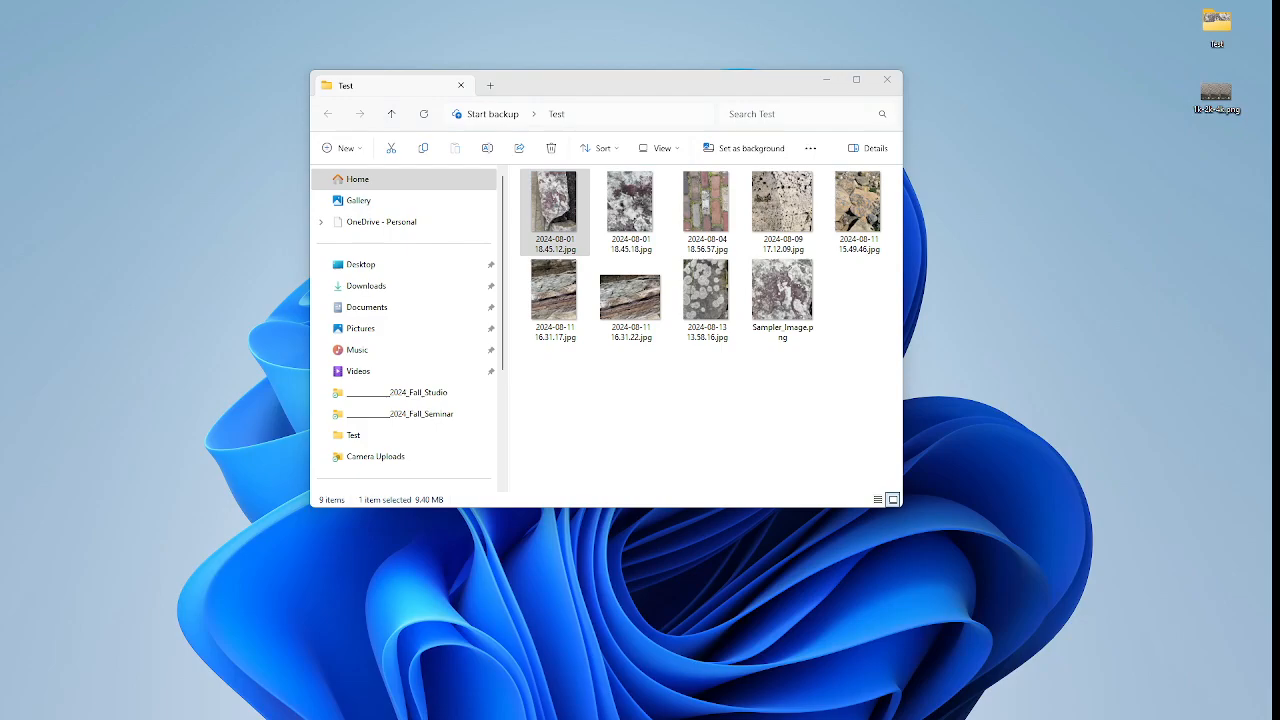
{"action": "left_click_drag", "start_coordinate": [0, 240], "coordinate": [845, 54]}
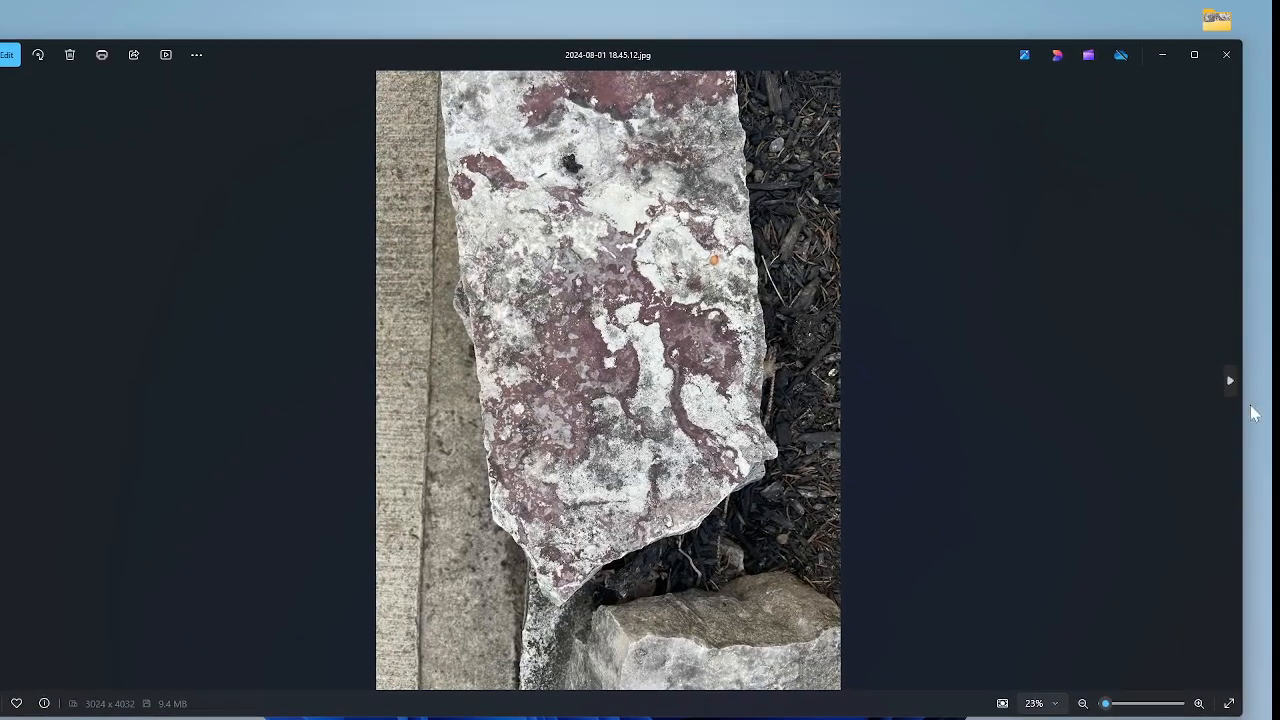
{"action": "left_click", "coordinate": [1230, 381]}
{"action": "left_click", "coordinate": [1230, 381]}
{"action": "left_click", "coordinate": [1230, 381]}
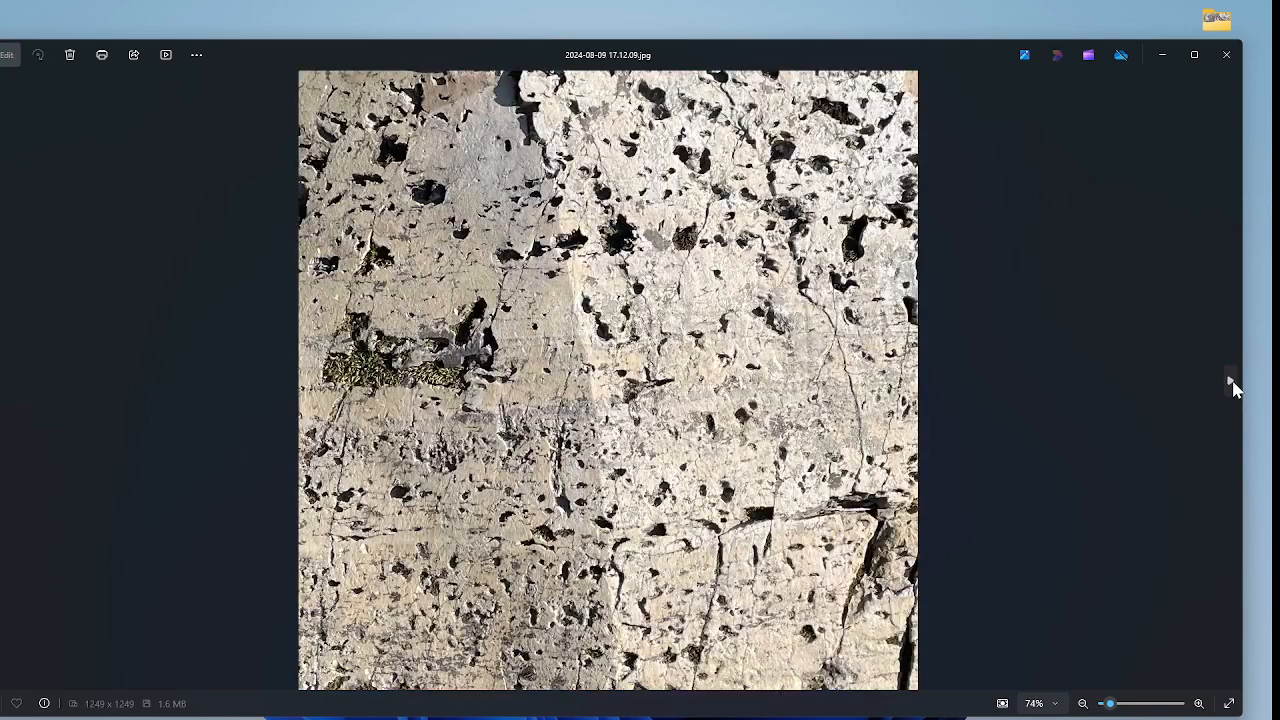
{"action": "left_click", "coordinate": [1230, 381]}
{"action": "left_click", "coordinate": [1230, 381]}
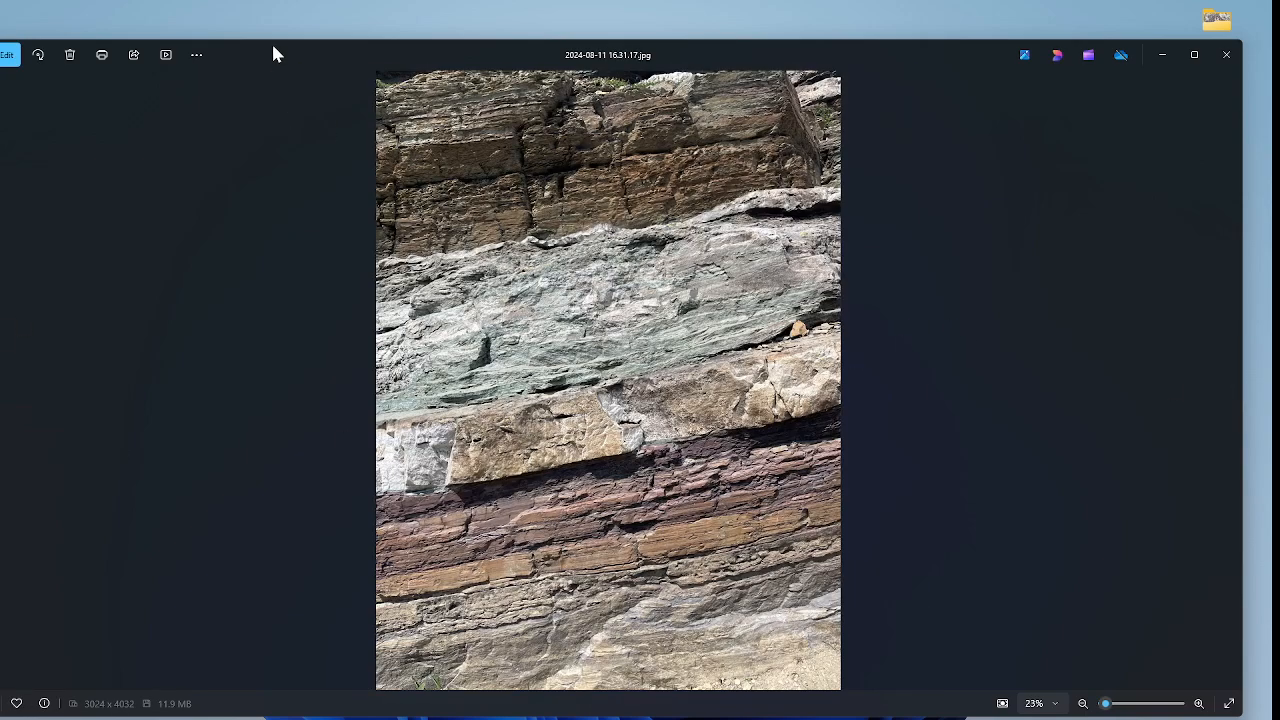
- Go back through the photos to 2024-08-01 18.45.12.jpg and examine the lichen-covered stone slab's surface and surroundings
{"action": "left_click_drag", "start_coordinate": [276, 54], "coordinate": [349, 50]}
{"action": "left_click", "coordinate": [60, 376]}
{"action": "left_click", "coordinate": [60, 378]}
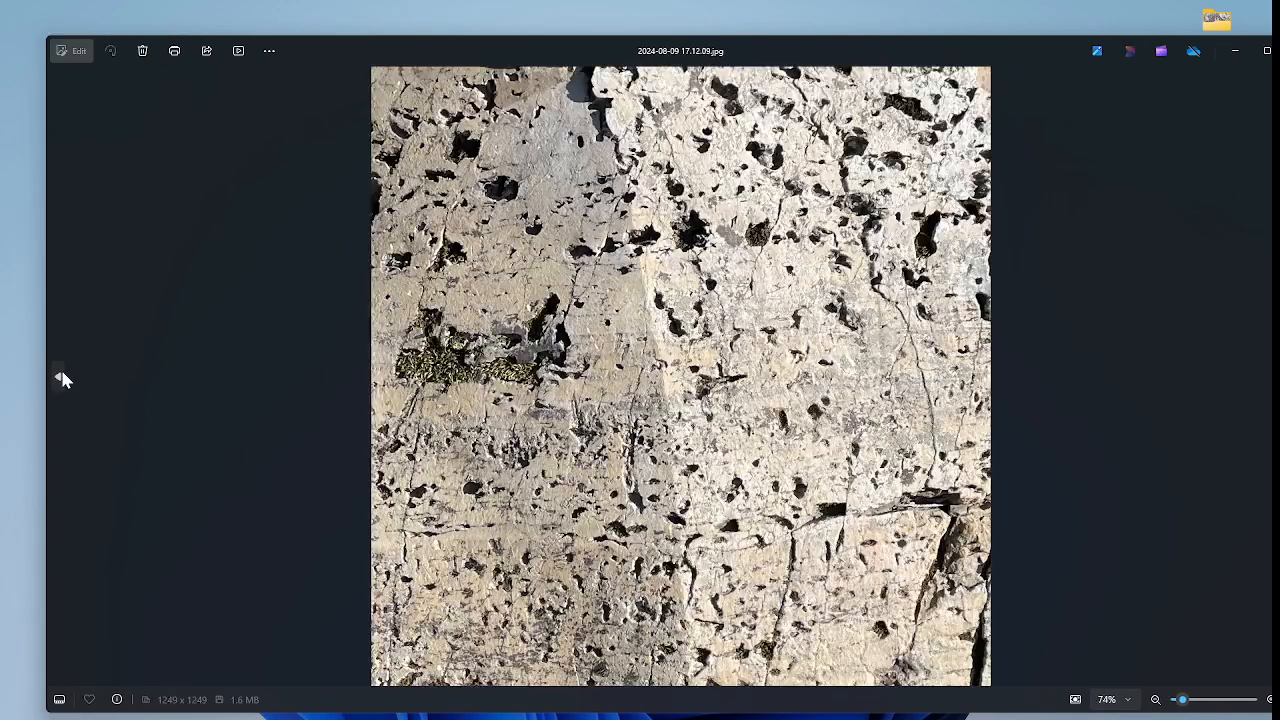
{"action": "left_click", "coordinate": [60, 378]}
{"action": "left_click", "coordinate": [60, 378]}
{"action": "left_click", "coordinate": [60, 378]}
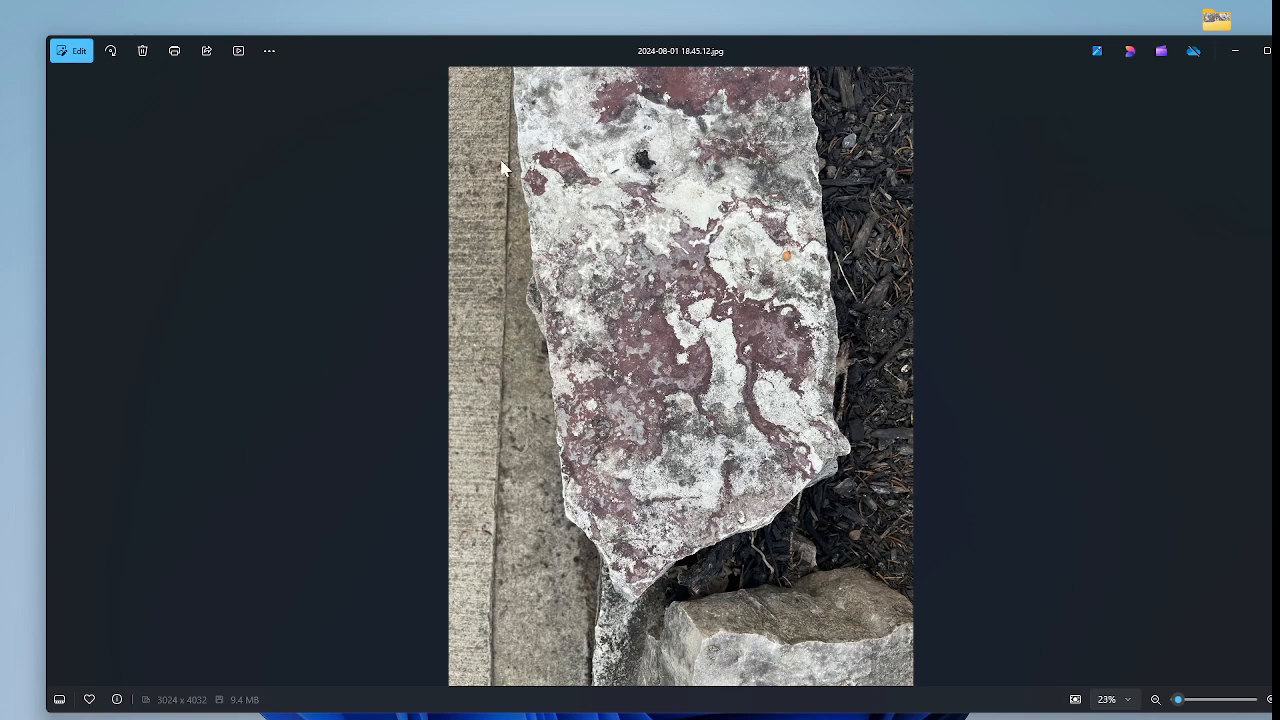
{"action": "left_click_drag", "start_coordinate": [764, 44], "coordinate": [708, 52]}
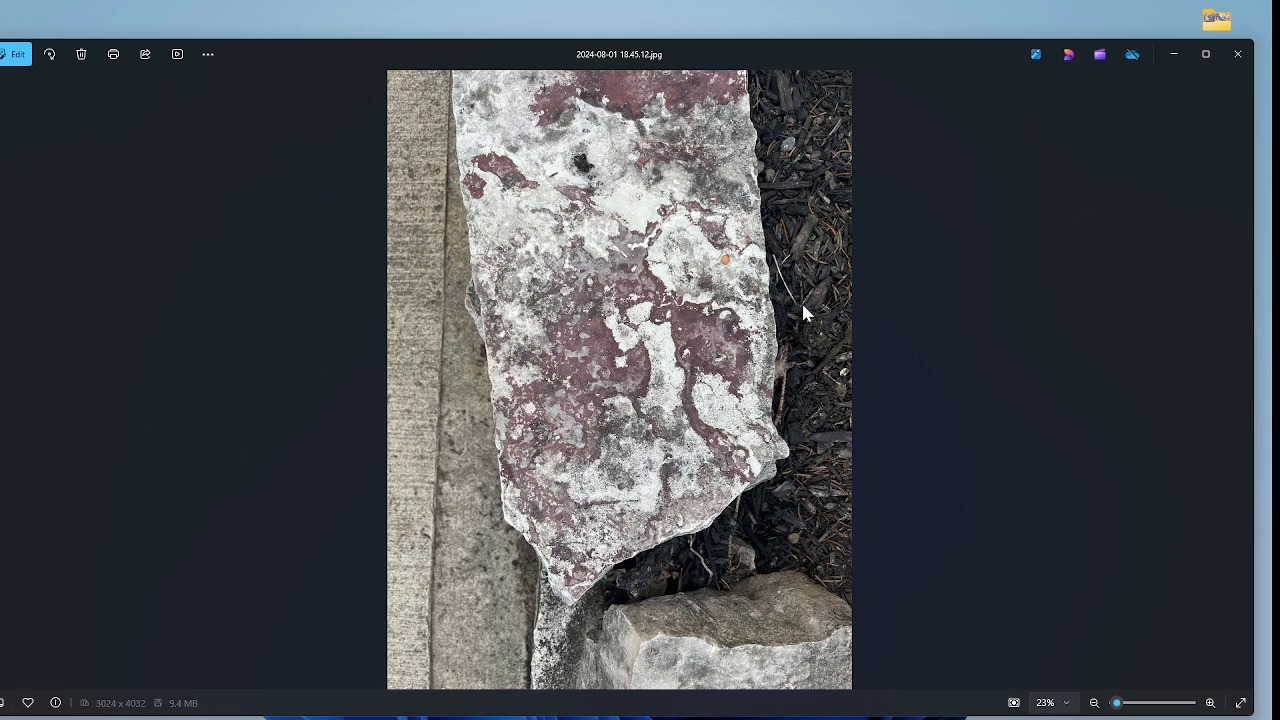
{"action": "left_click", "coordinate": [1175, 58]}
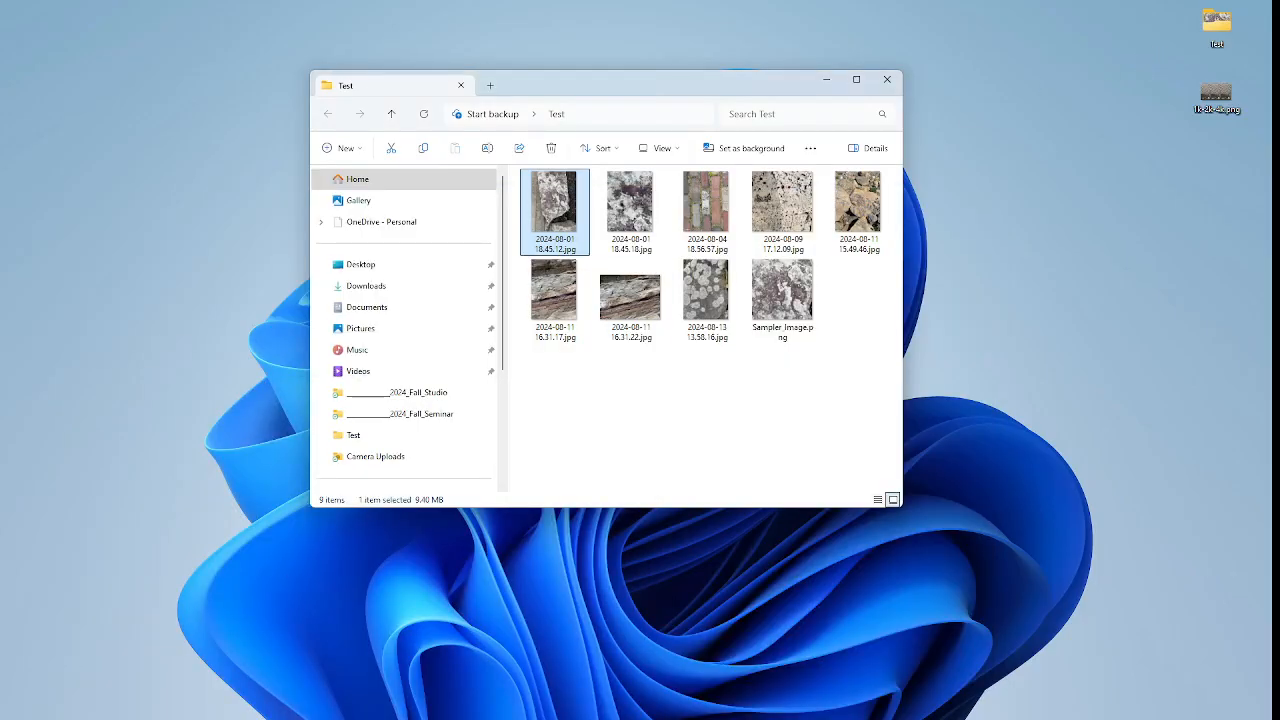
- Switch to Photoshop, duplicate the Background layer of the stone photo and delete the original Background layer
{"action": "key", "text": "alt+Tab"}
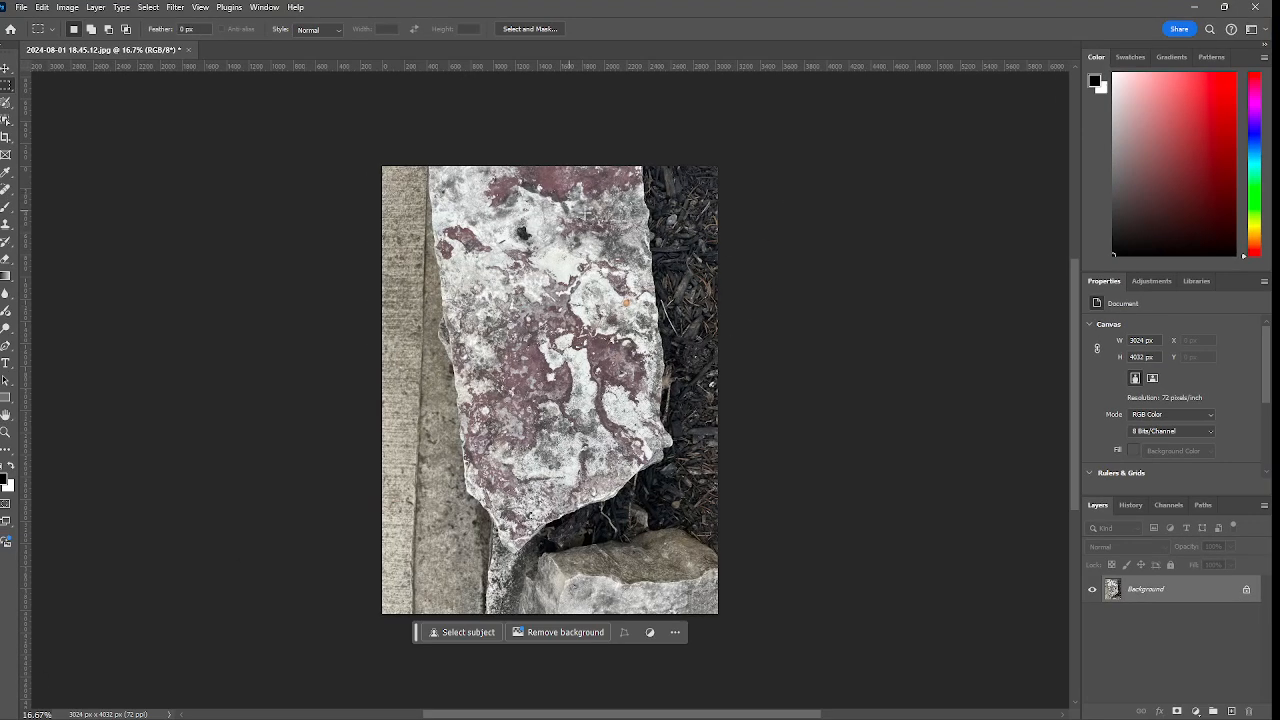
{"action": "right_click", "coordinate": [1176, 590]}
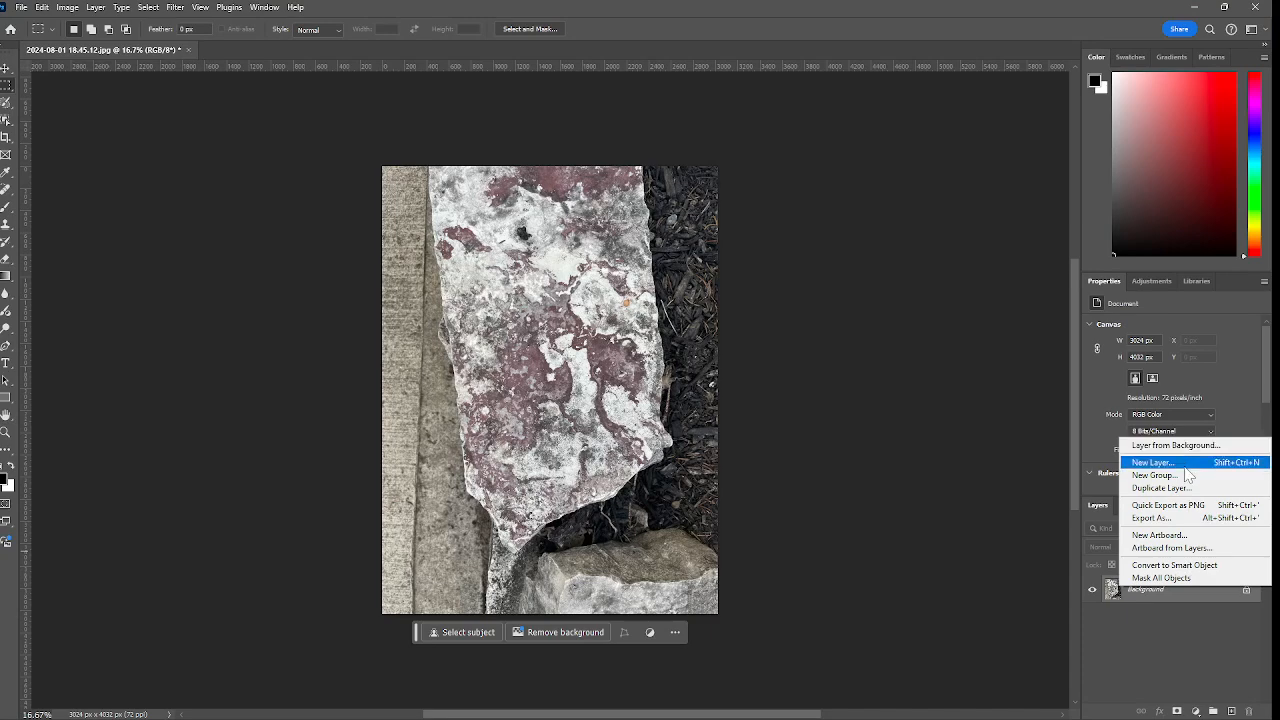
{"action": "left_click", "coordinate": [1160, 488]}
{"action": "left_click", "coordinate": [760, 197]}
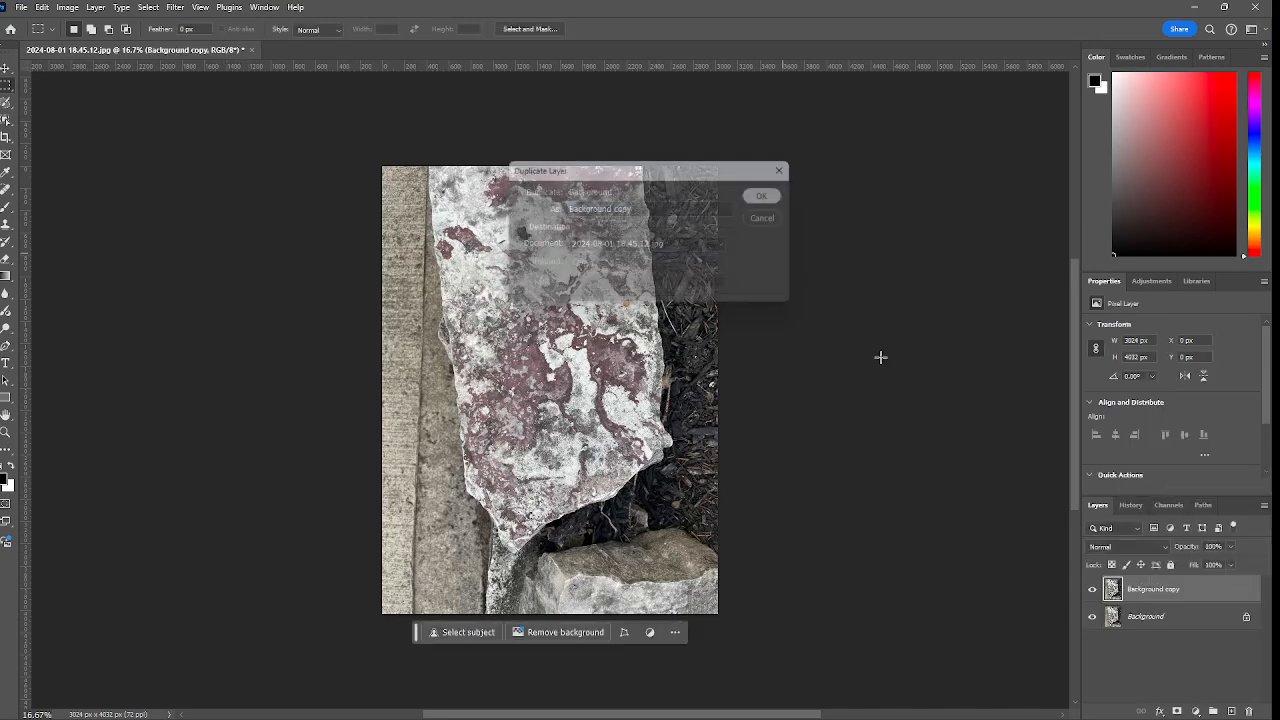
{"action": "left_click", "coordinate": [1136, 620]}
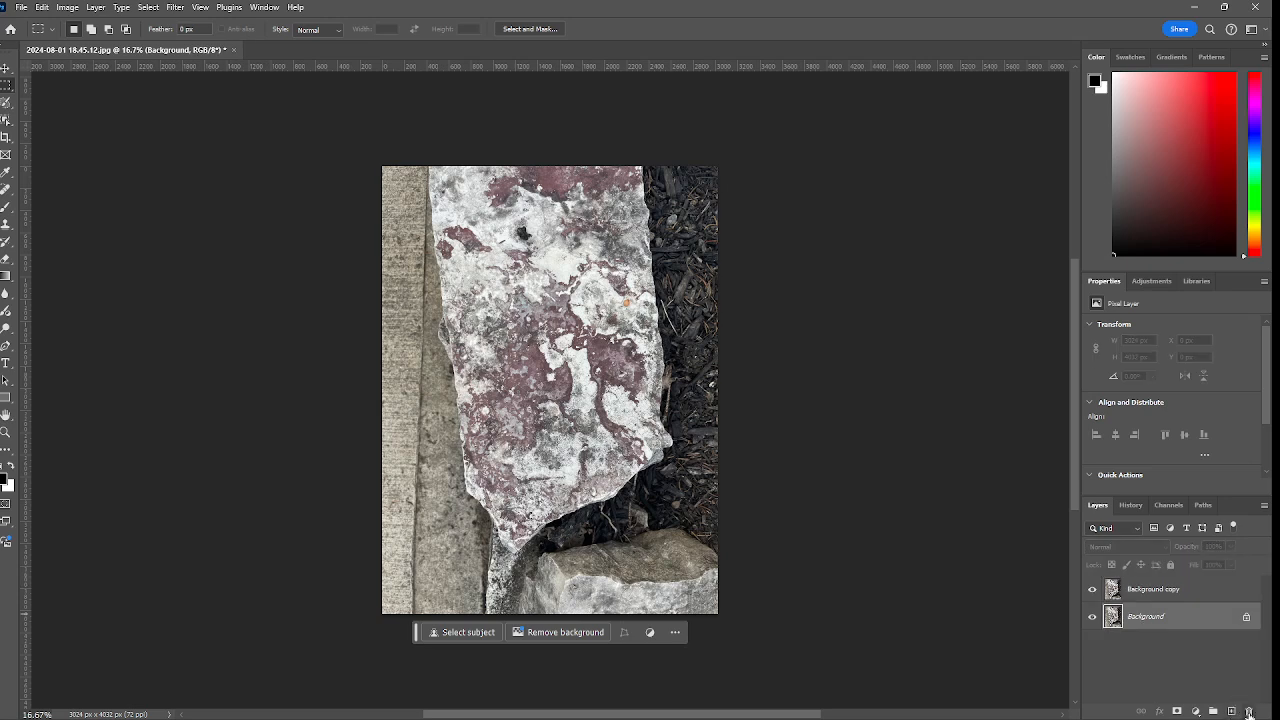
{"action": "left_click", "coordinate": [1248, 711]}
{"action": "left_click", "coordinate": [570, 272]}
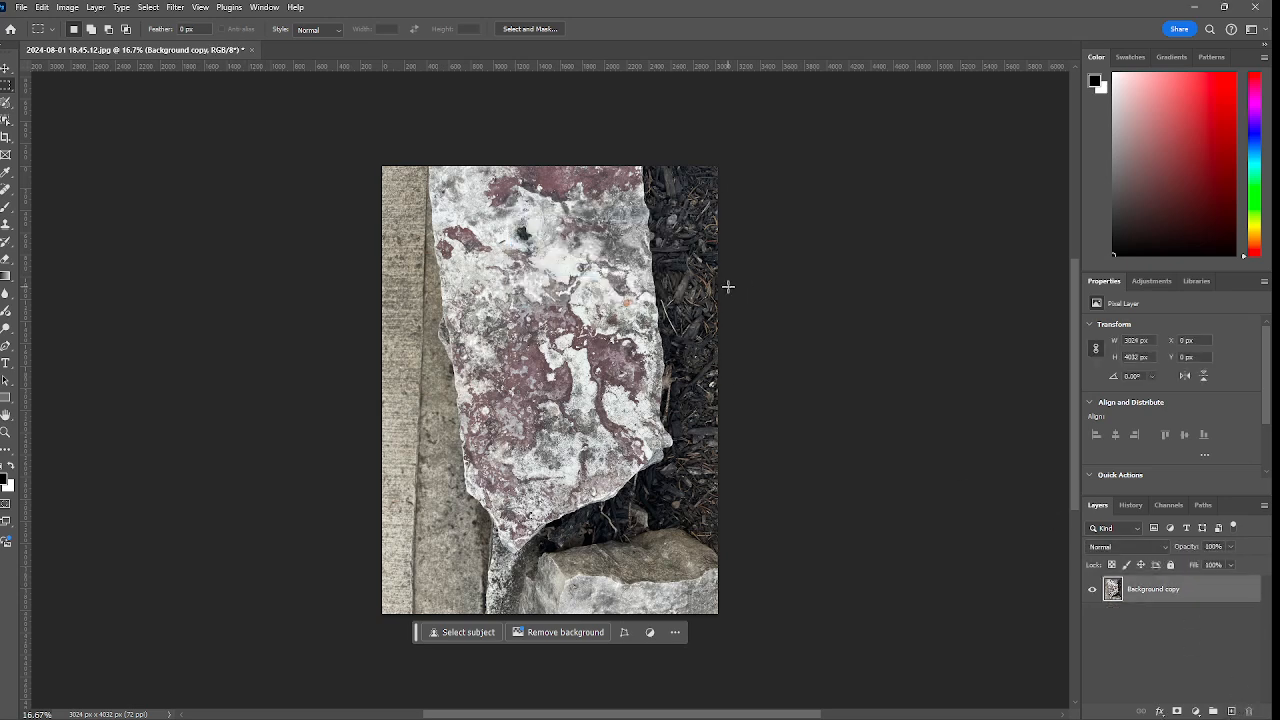
- Rotate the copied layer clockwise by about 7 degrees so the stone slab's edges stand vertical
{"action": "key", "text": "ctrl+t"}
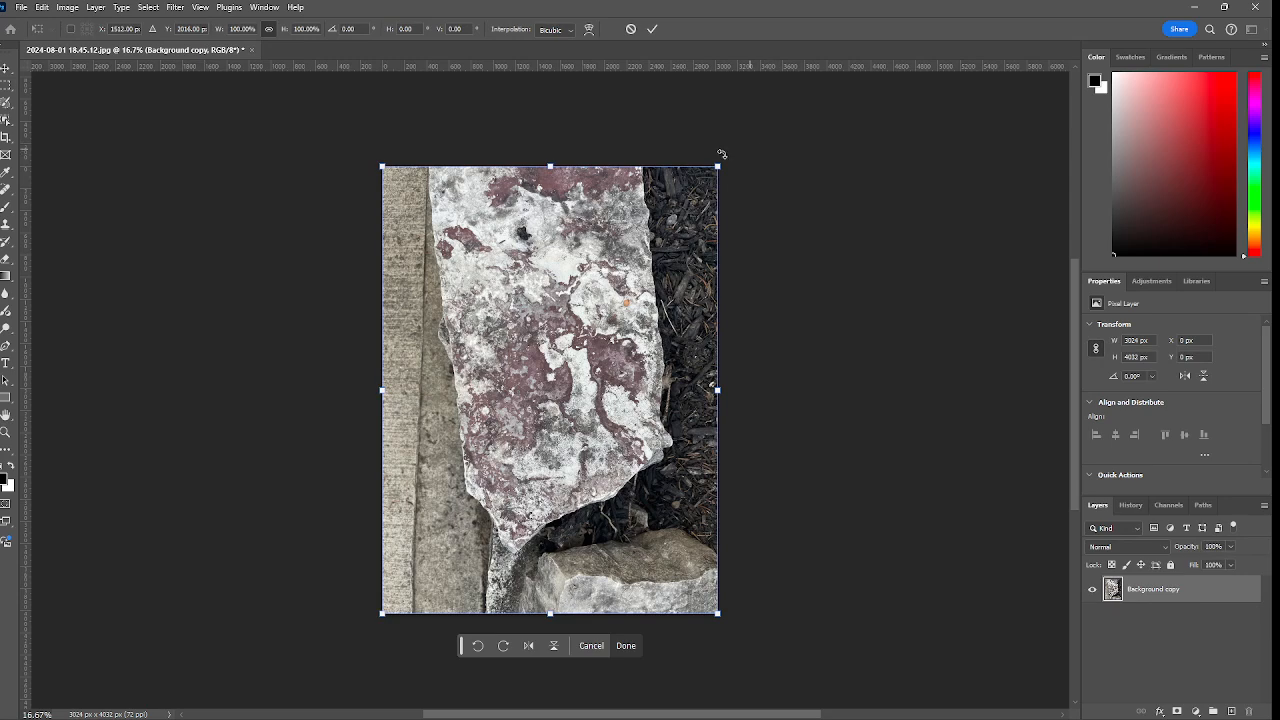
{"action": "left_click_drag", "start_coordinate": [729, 157], "coordinate": [767, 170]}
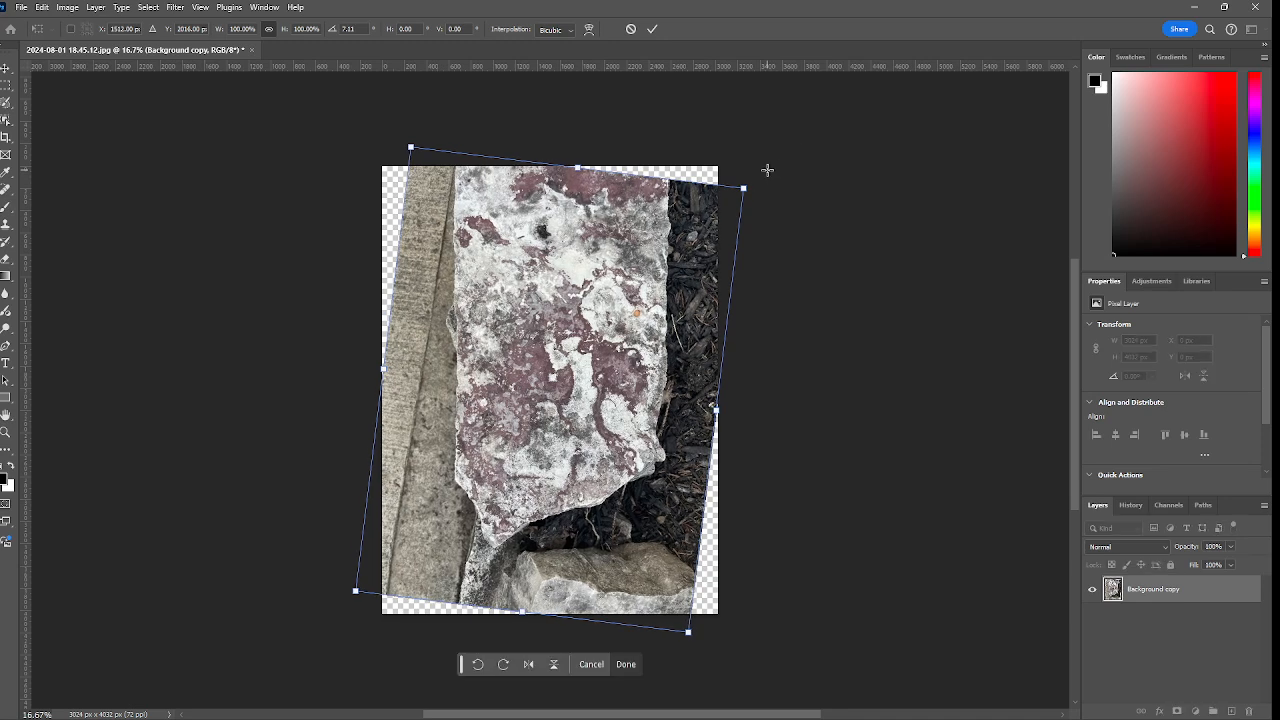
{"action": "key", "text": "Return"}
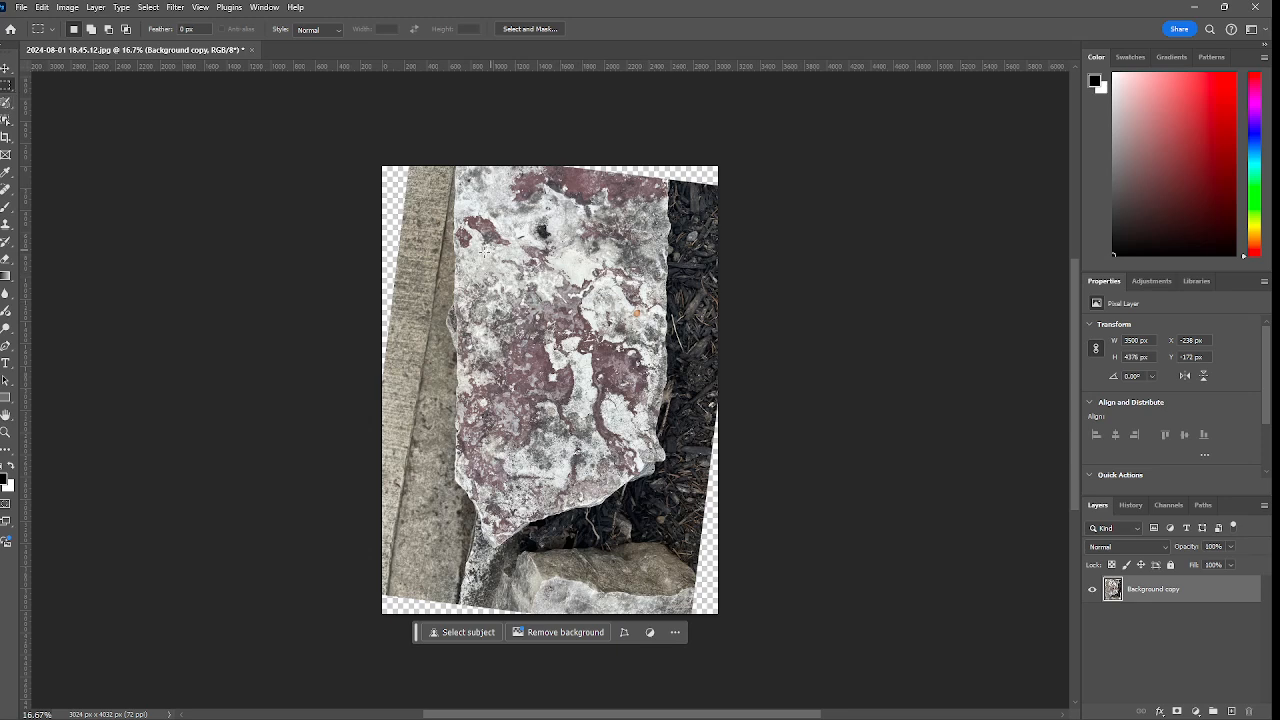
- Make a square marquee selection about 1866 px wide across the stone slab, placed at about X 687, Y 810 px
{"action": "left_click_drag", "start_coordinate": [459, 256], "coordinate": [665, 463], "text": "shift"}
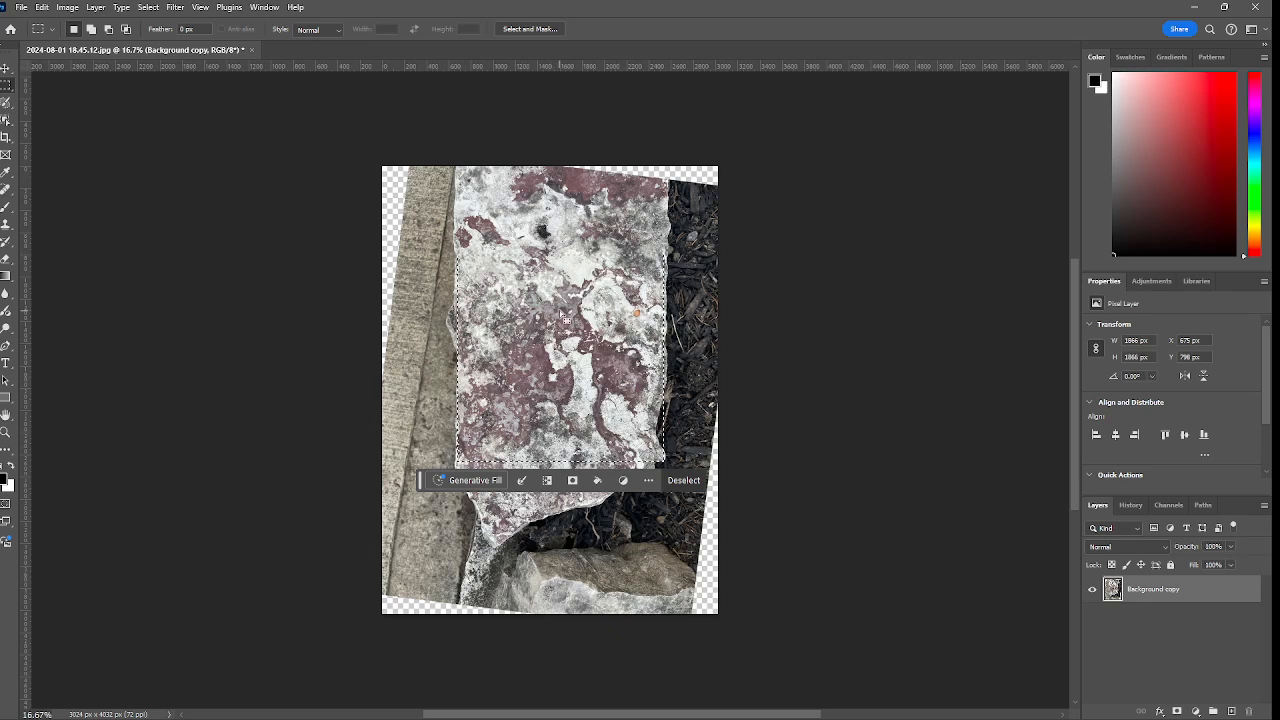
{"action": "left_click_drag", "start_coordinate": [563, 318], "coordinate": [563, 284]}
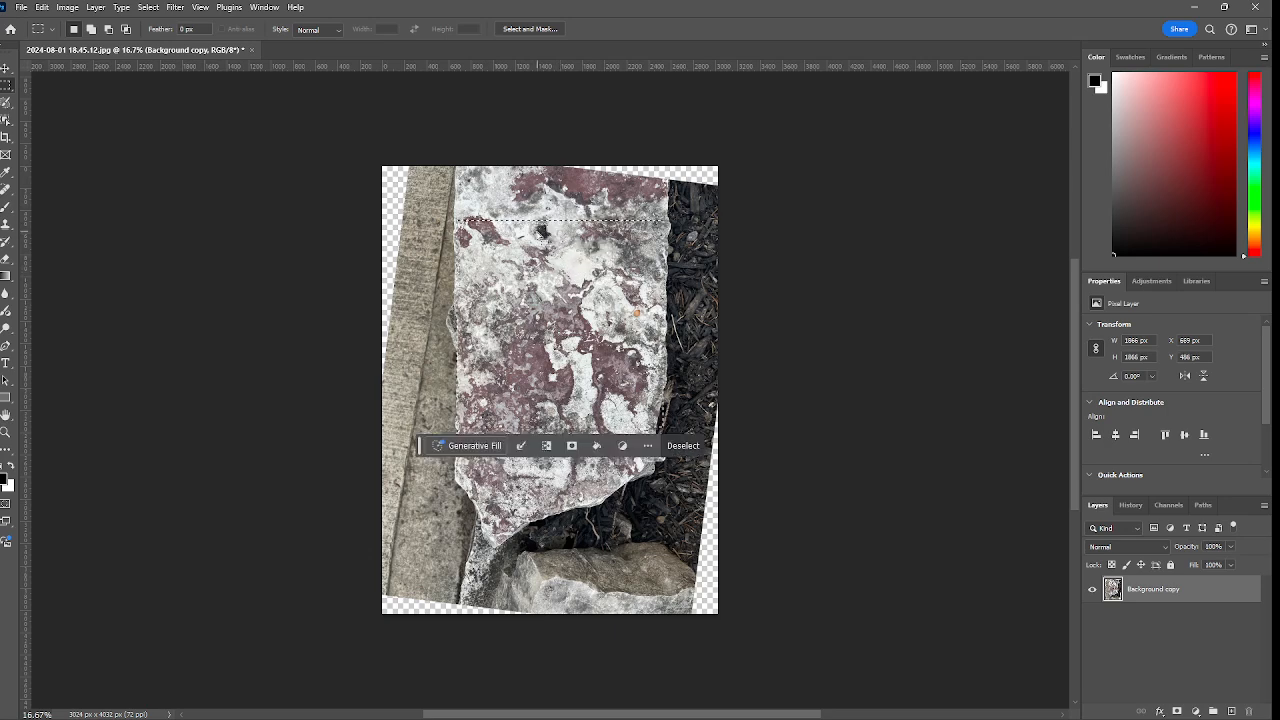
{"action": "left_click_drag", "start_coordinate": [583, 277], "coordinate": [584, 312]}
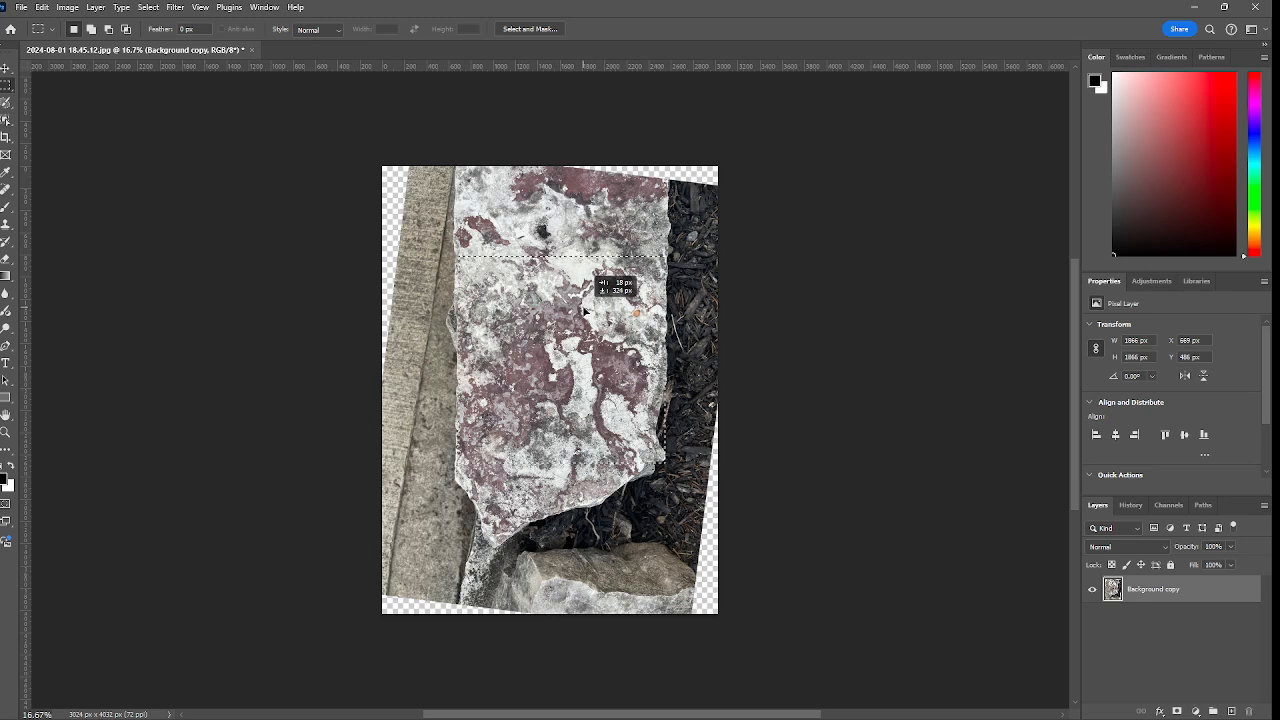
{"action": "left_click_drag", "start_coordinate": [584, 312], "coordinate": [584, 312]}
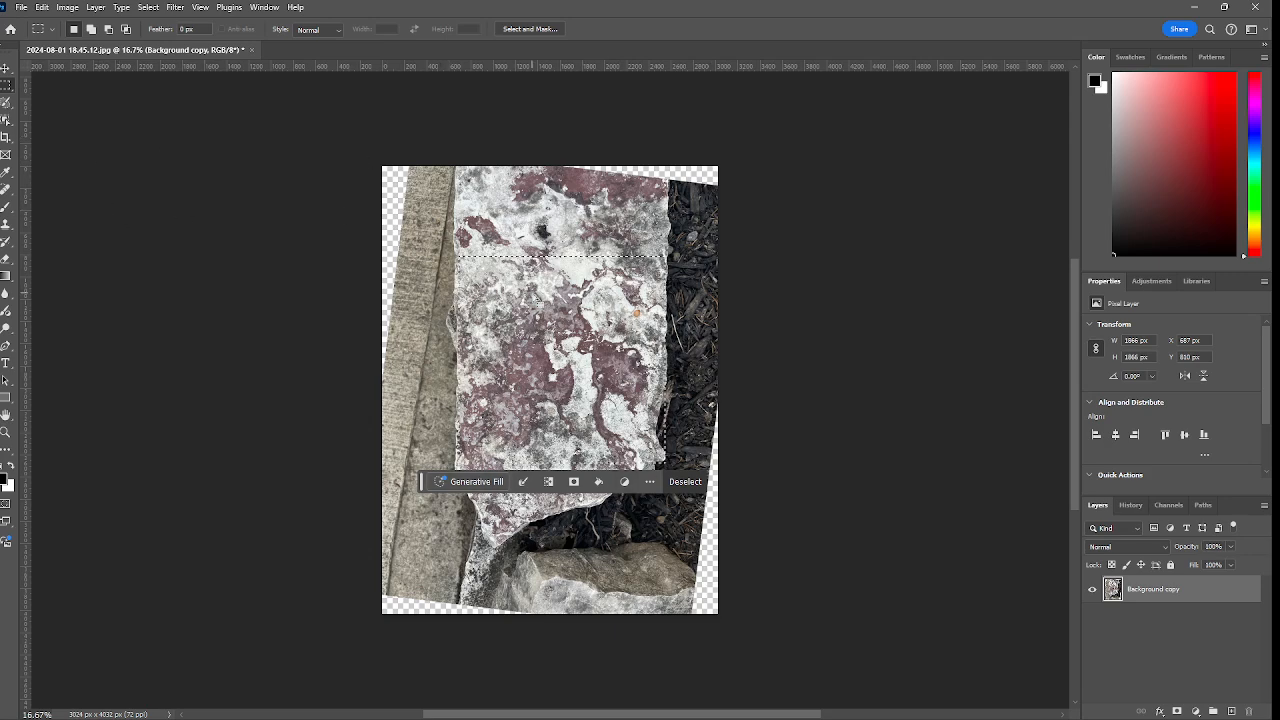
- Crop the image to the square selection and deselect
{"action": "left_click", "coordinate": [67, 7]}
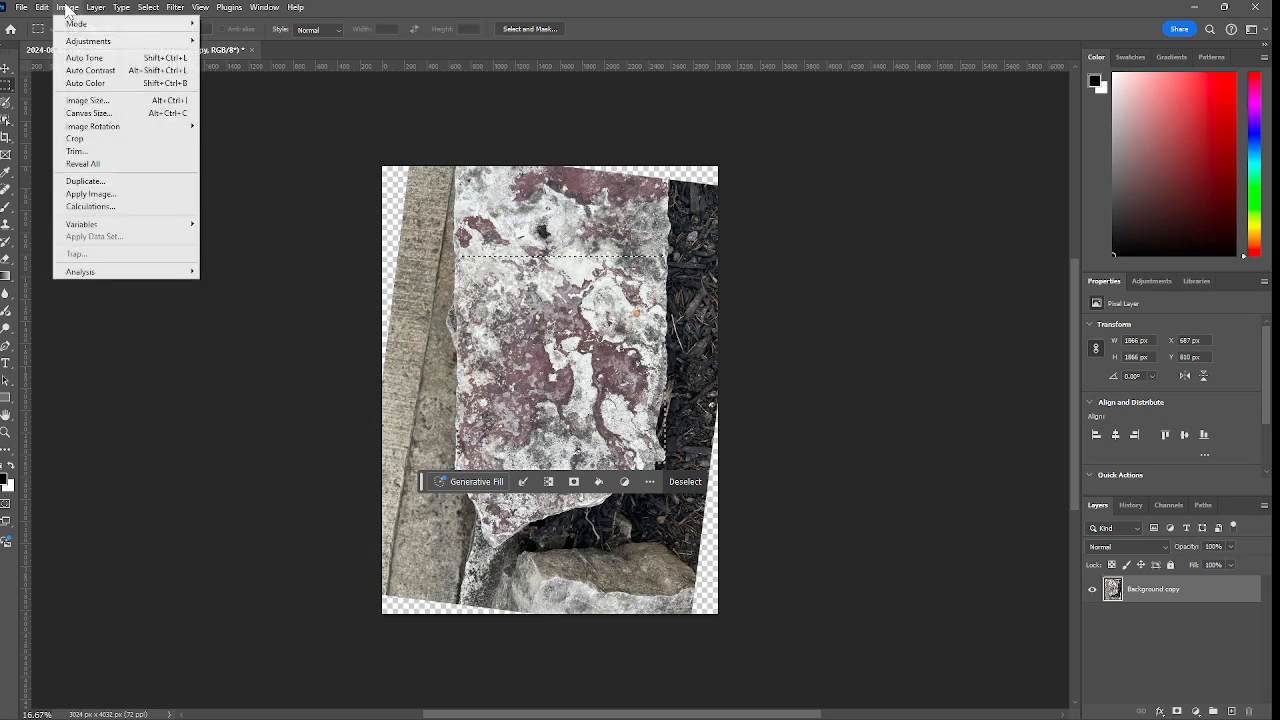
{"action": "mouse_move", "coordinate": [67, 7]}
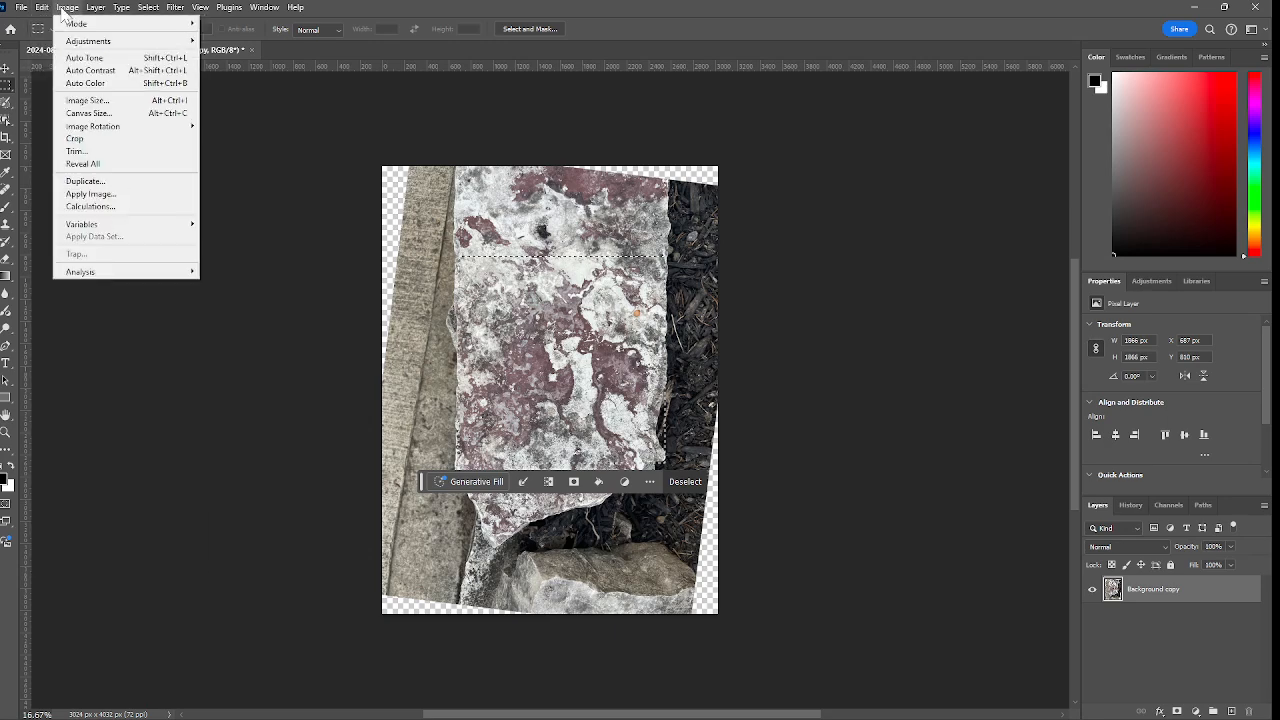
{"action": "left_click", "coordinate": [88, 136]}
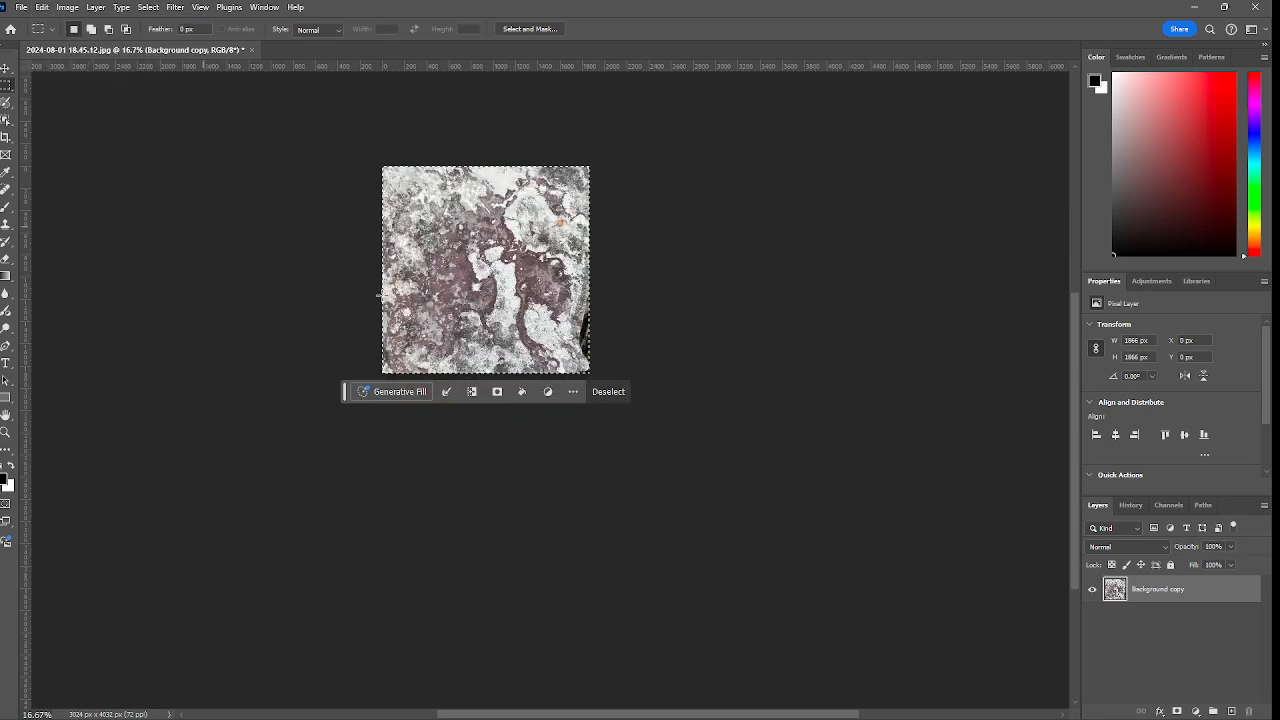
{"action": "left_click", "coordinate": [634, 280]}
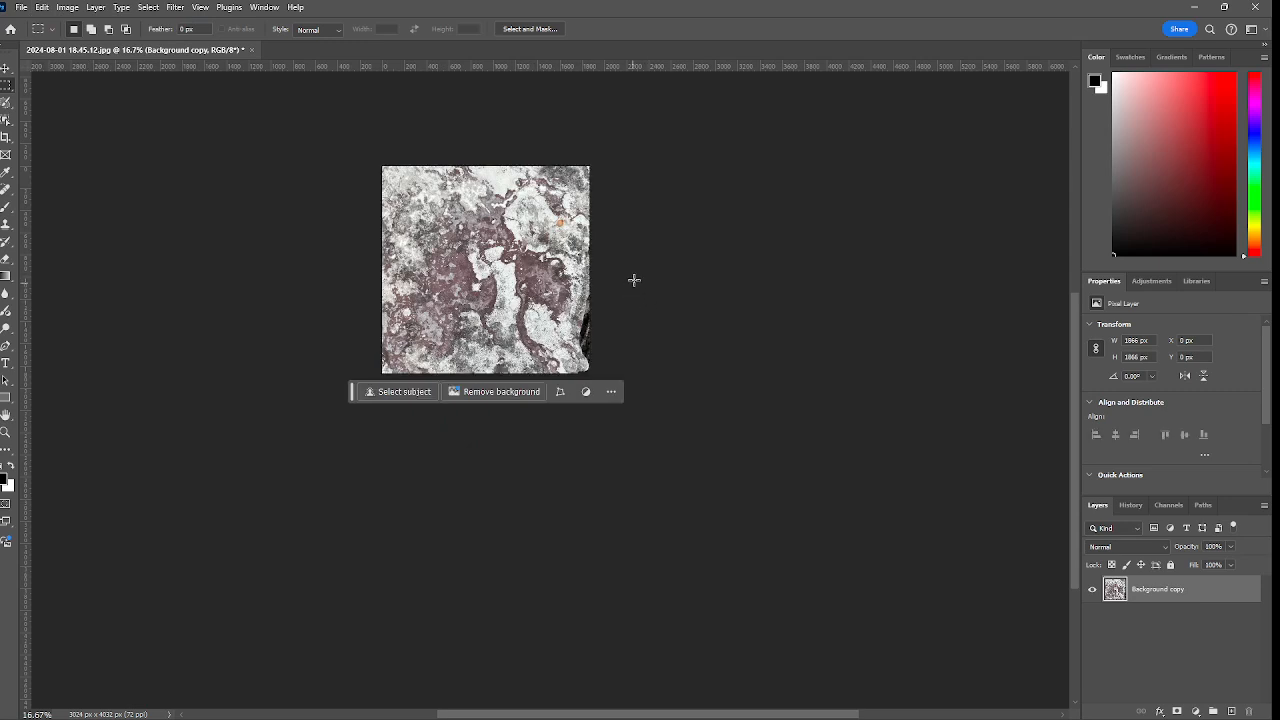
- Save the cropped stone texture as a PNG in the Test folder, replacing Sampler_Image.png
{"action": "left_click", "coordinate": [21, 7]}
{"action": "left_click", "coordinate": [52, 168]}
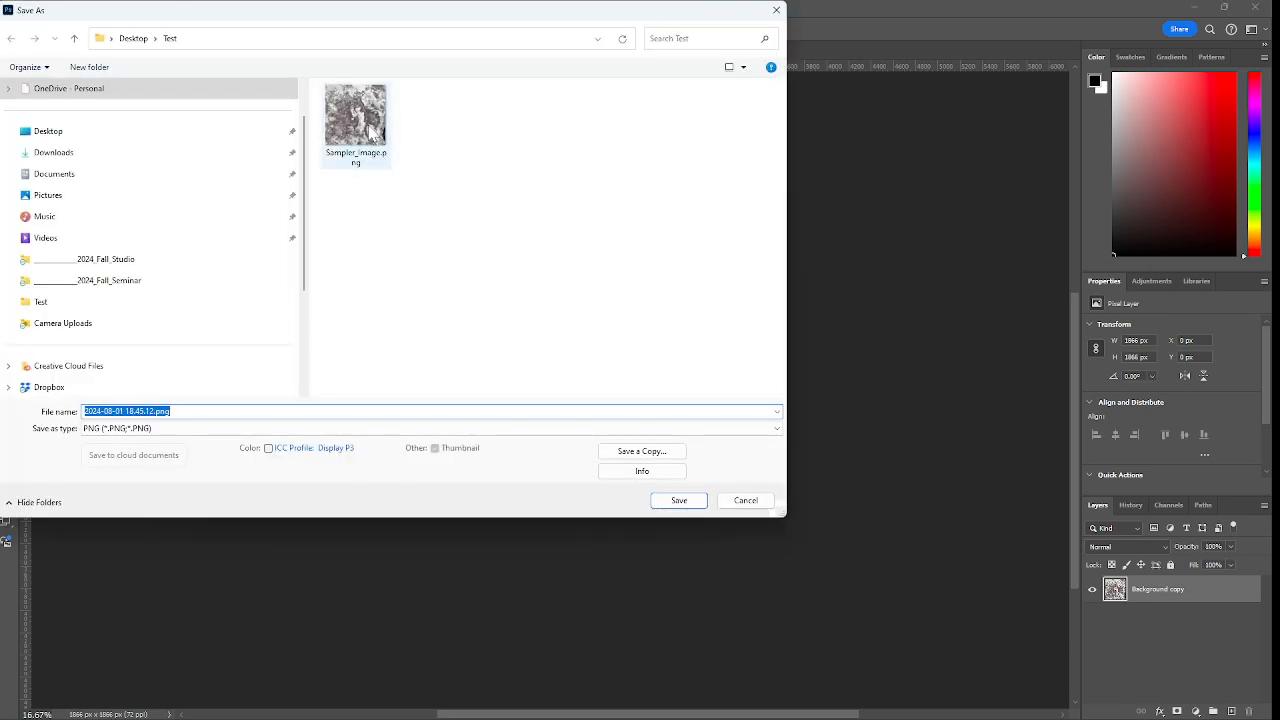
{"action": "left_click", "coordinate": [370, 130]}
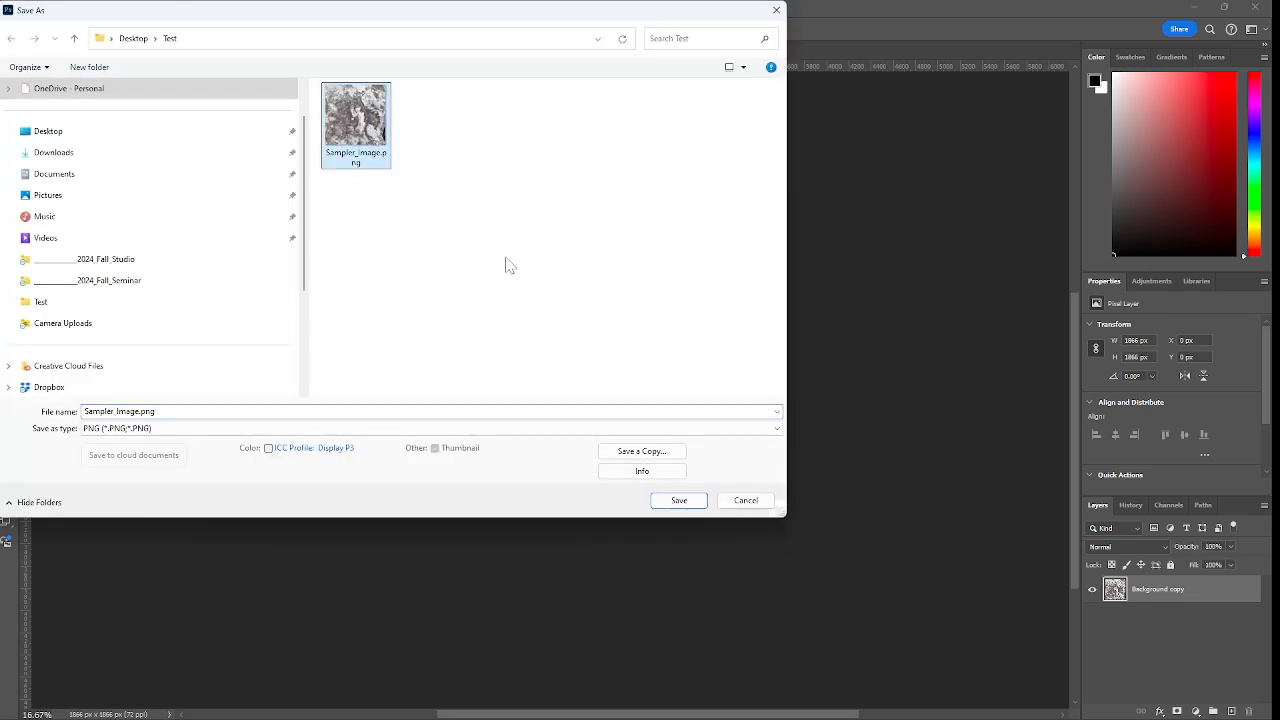
{"action": "left_click", "coordinate": [680, 500]}
{"action": "left_click", "coordinate": [663, 365]}
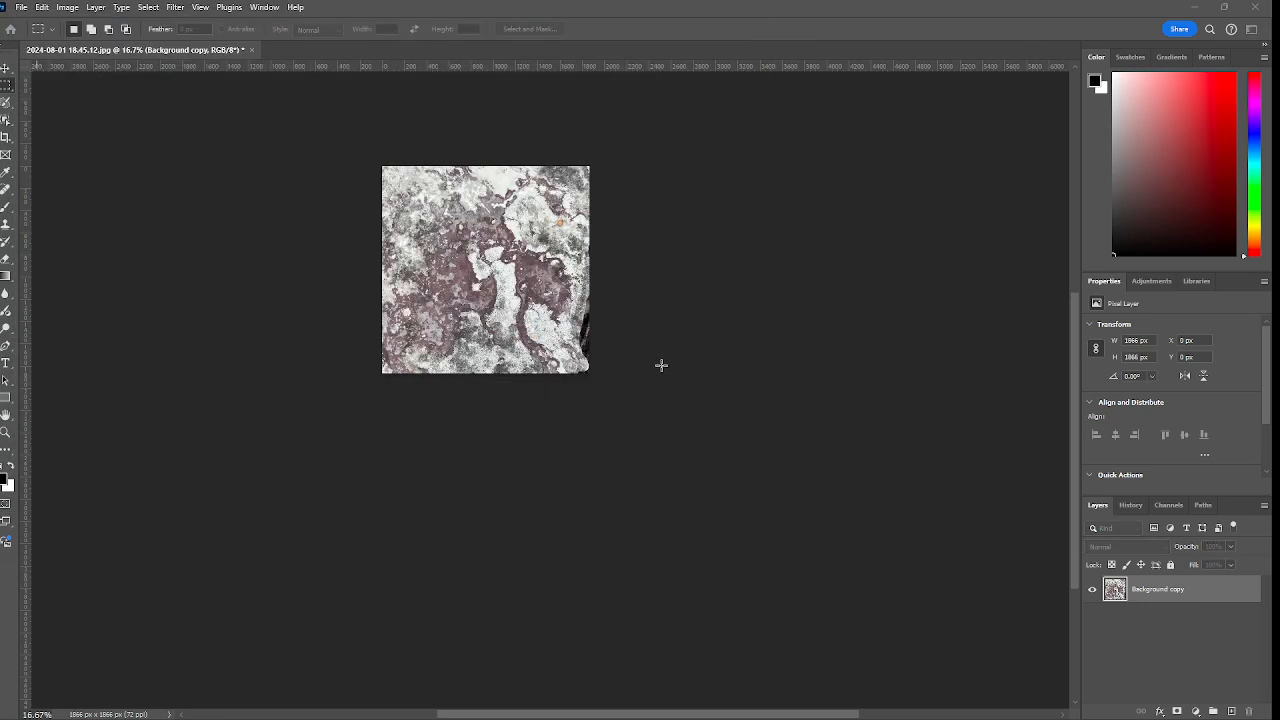
- Locate Sampler_Image.png in the Test folder, and examine the 1k, 2k and 4k upscaling comparison in 1k-2k-4k.png
{"action": "left_click", "coordinate": [1193, 7]}
{"action": "left_click", "coordinate": [784, 290]}
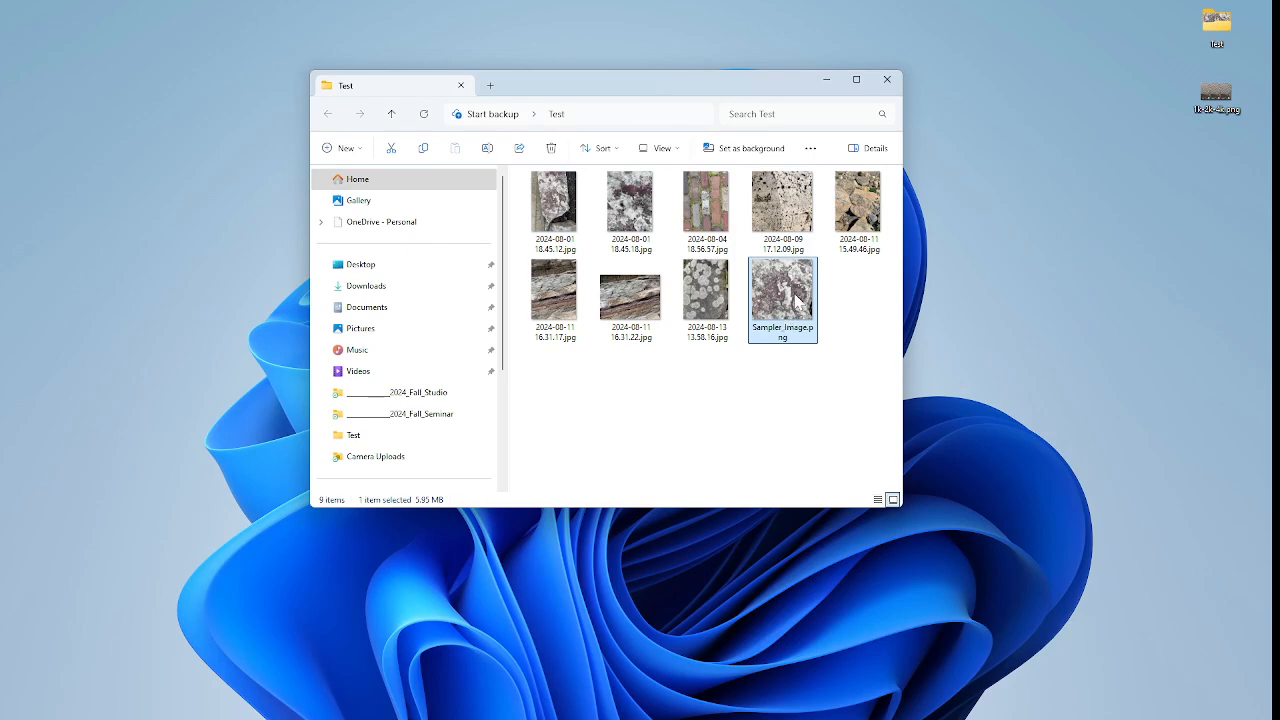
{"action": "mouse_move", "coordinate": [797, 300]}
{"action": "double_click", "coordinate": [1214, 97]}
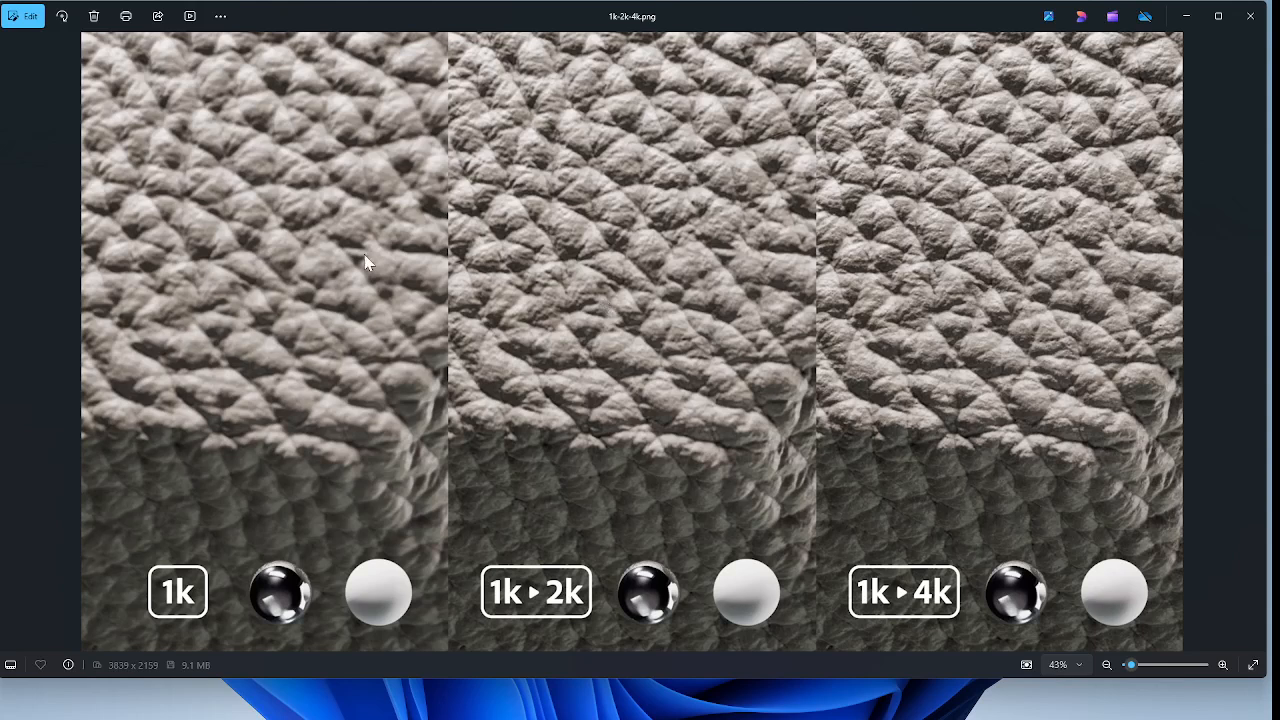
{"action": "left_click", "coordinate": [1188, 17]}
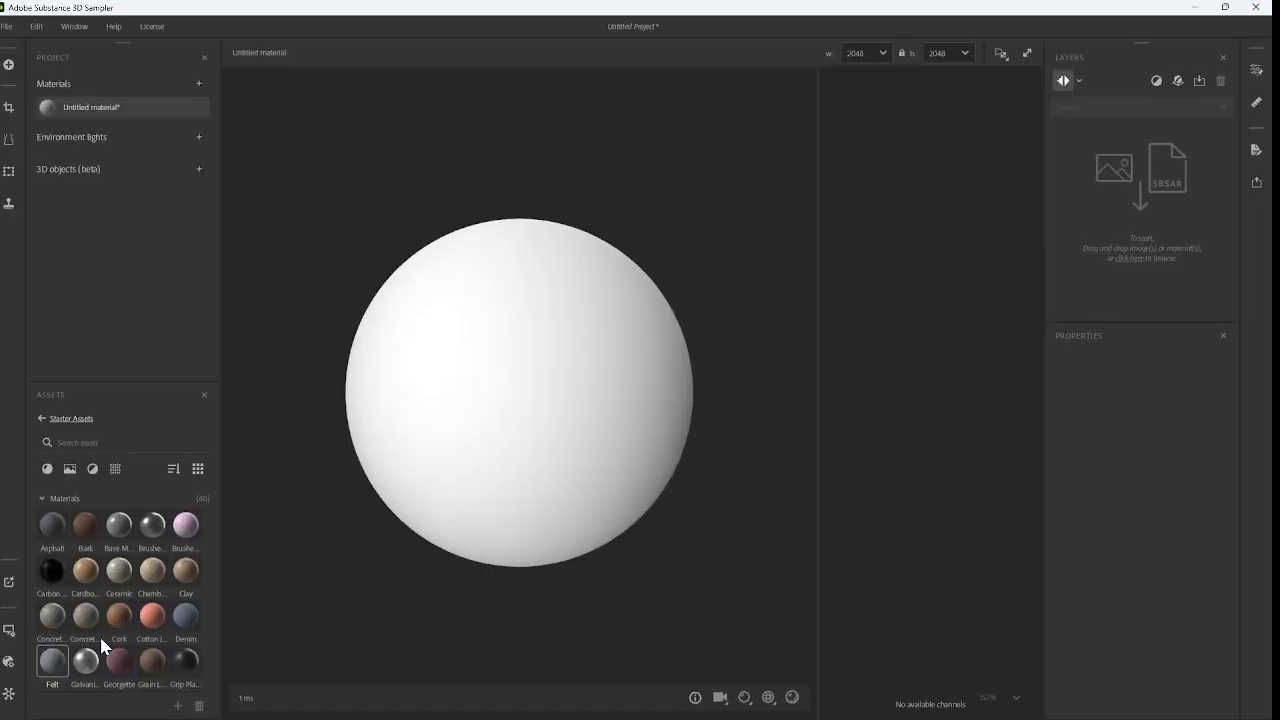
- Bring Sampler_Image.png from the Test folder into the Substance 3D Sampler layer stack and maximize Sampler with the material creation templates open
{"action": "left_click_drag", "start_coordinate": [890, 8], "coordinate": [533, 110]}
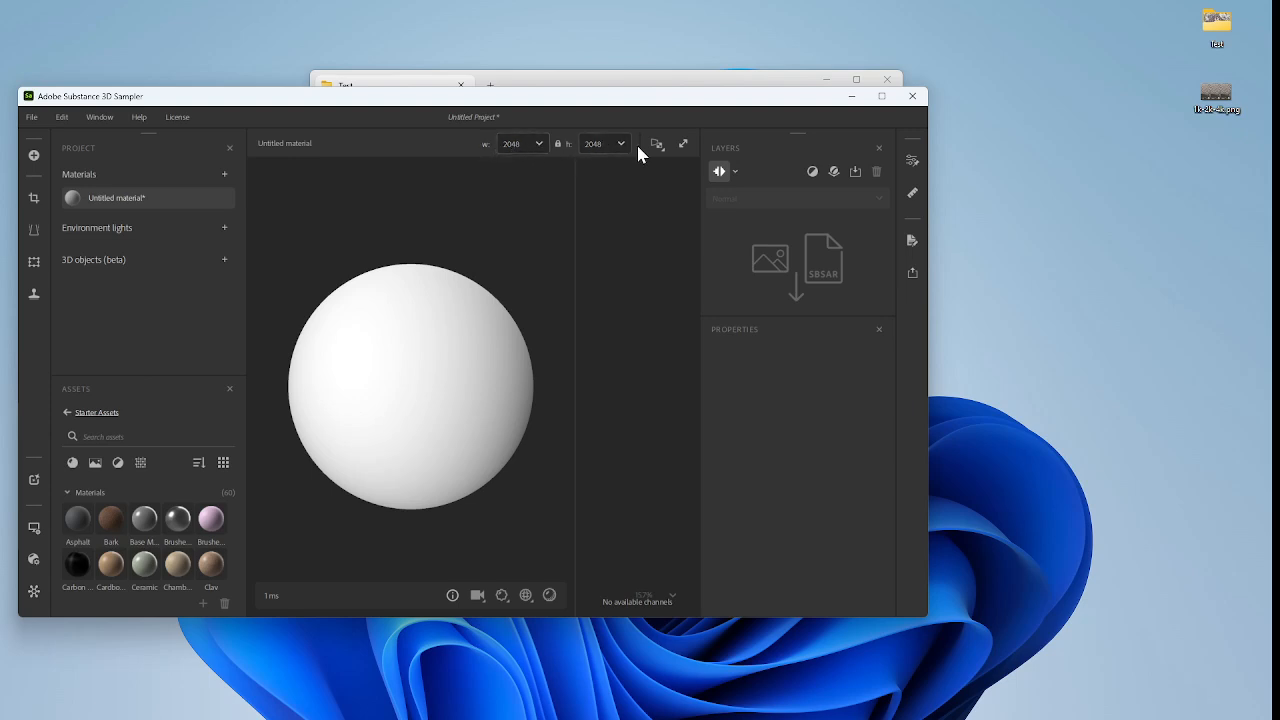
{"action": "left_click_drag", "start_coordinate": [599, 106], "coordinate": [675, 172]}
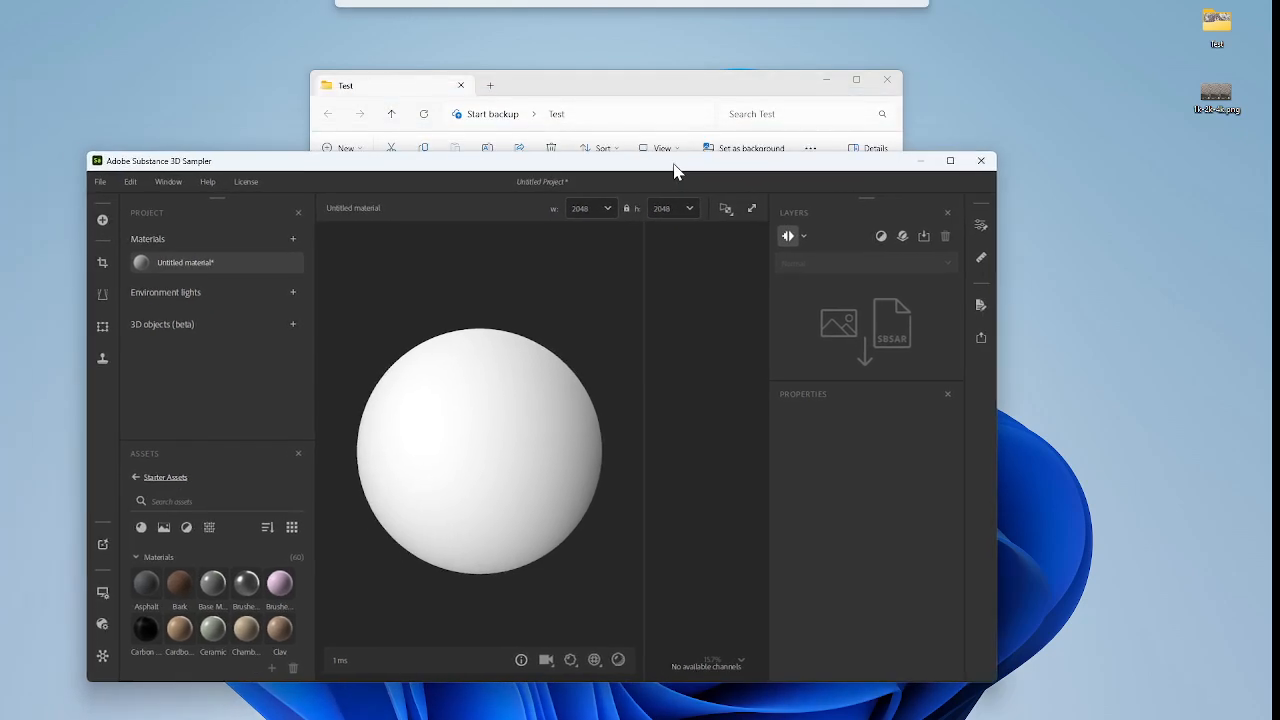
{"action": "left_click_drag", "start_coordinate": [680, 91], "coordinate": [404, 88]}
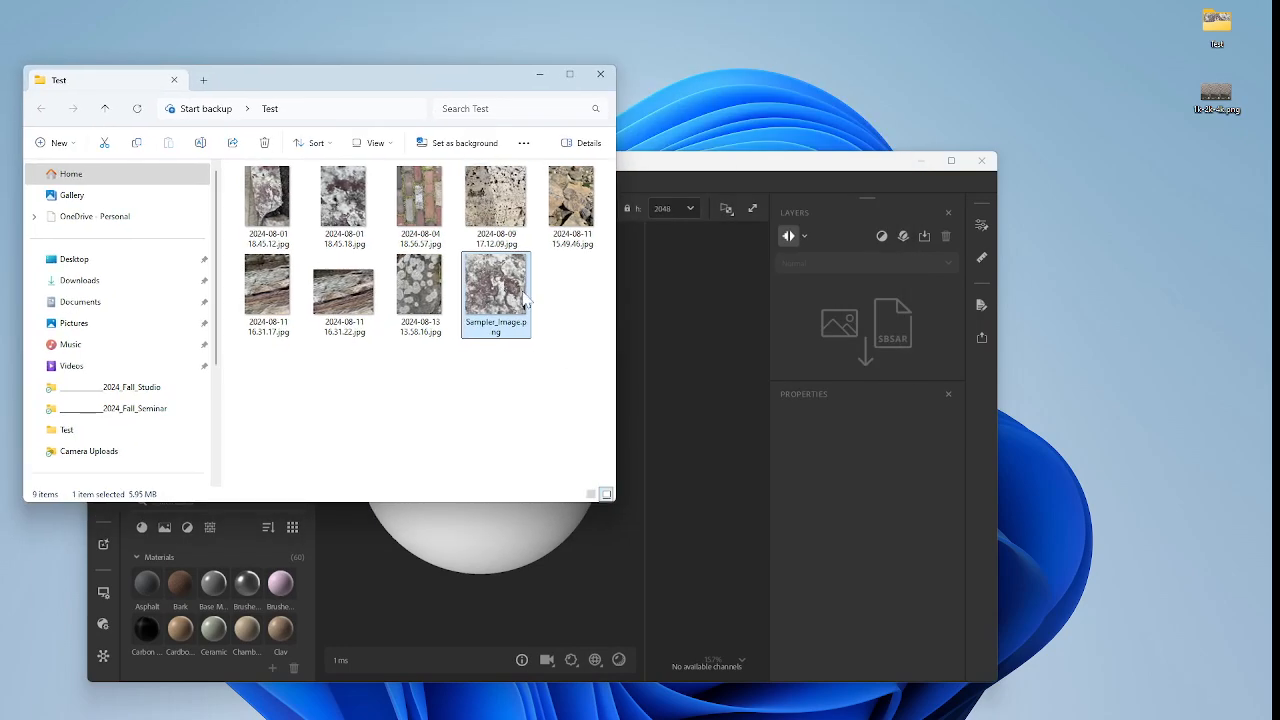
{"action": "left_click_drag", "start_coordinate": [500, 289], "coordinate": [858, 330]}
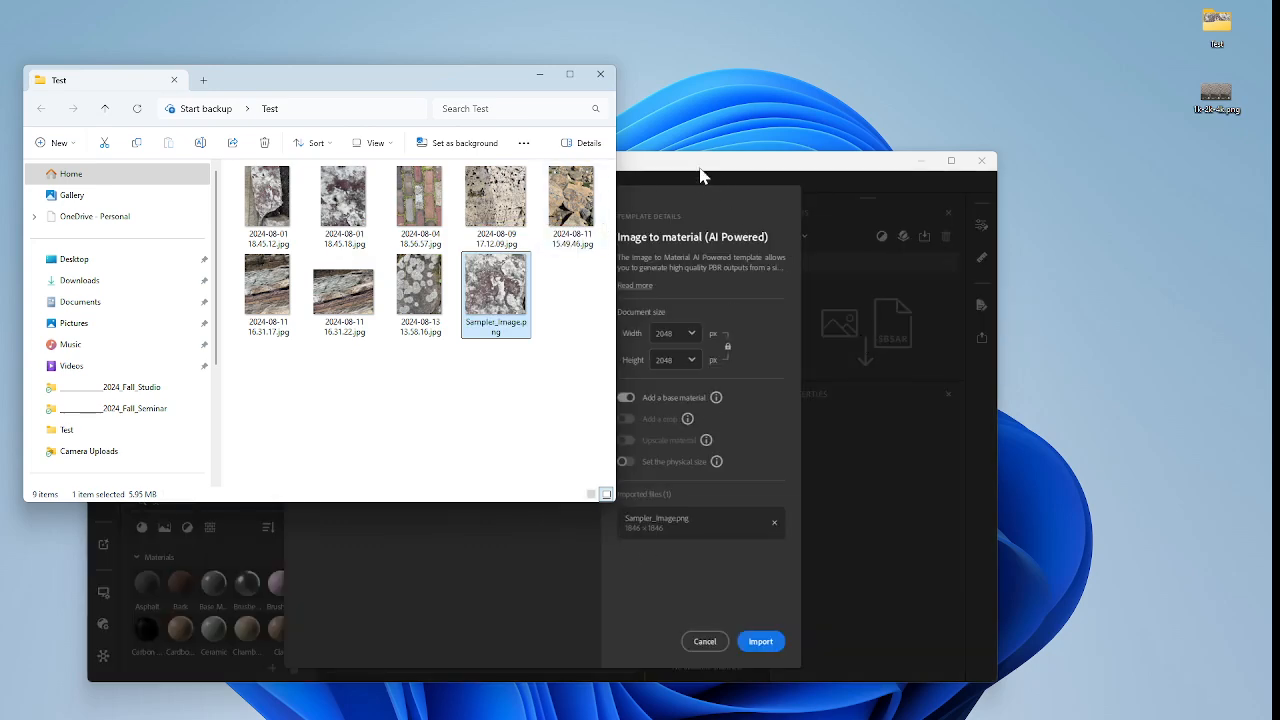
{"action": "left_click_drag", "start_coordinate": [731, 163], "coordinate": [795, 6]}
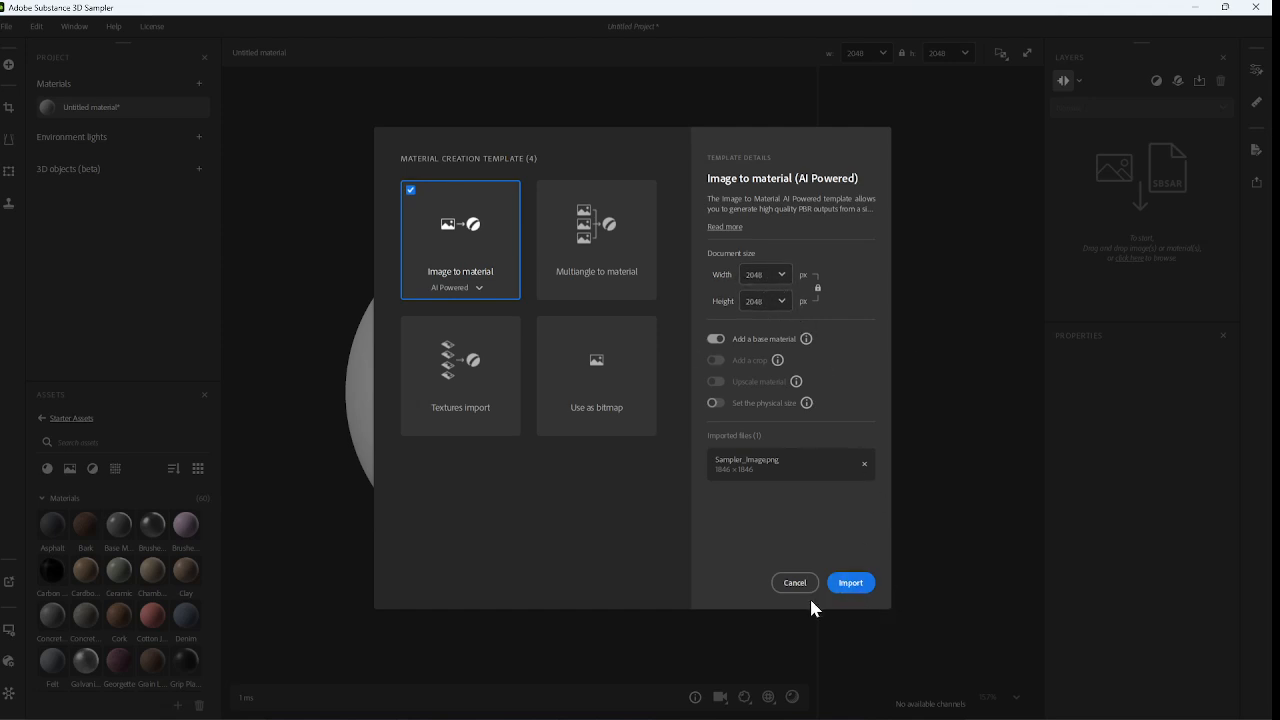
- Import Sampler_Image.png with the AI-powered Image to material template at 2048 x 2048 px, including a base material
{"action": "left_click", "coordinate": [851, 583]}
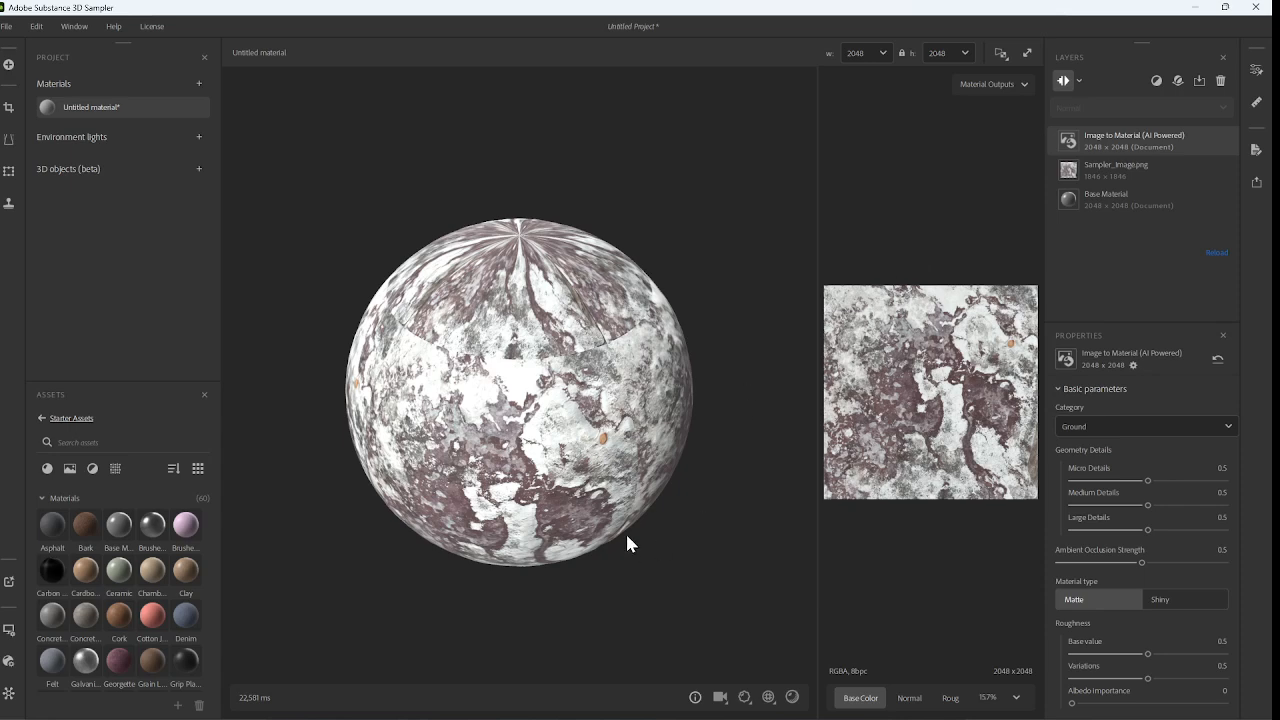
{"action": "left_click_drag", "start_coordinate": [518, 482], "coordinate": [645, 444]}
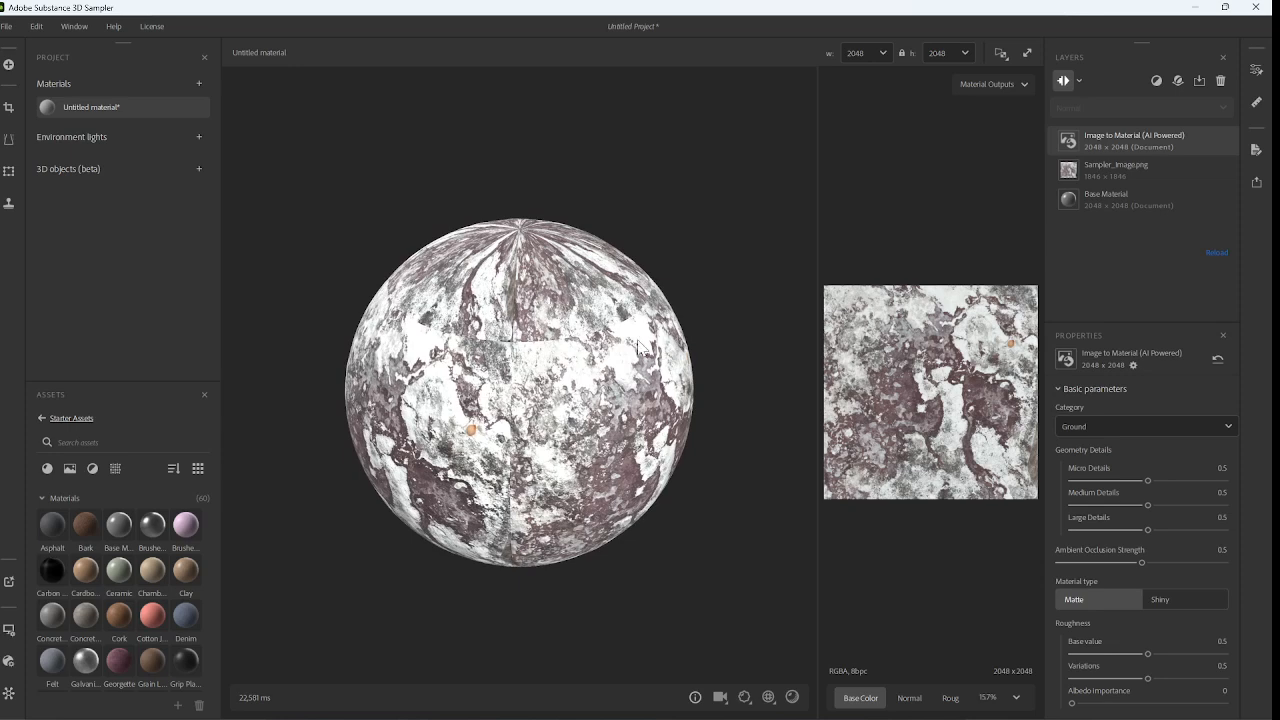
{"action": "left_click_drag", "start_coordinate": [640, 349], "coordinate": [568, 288]}
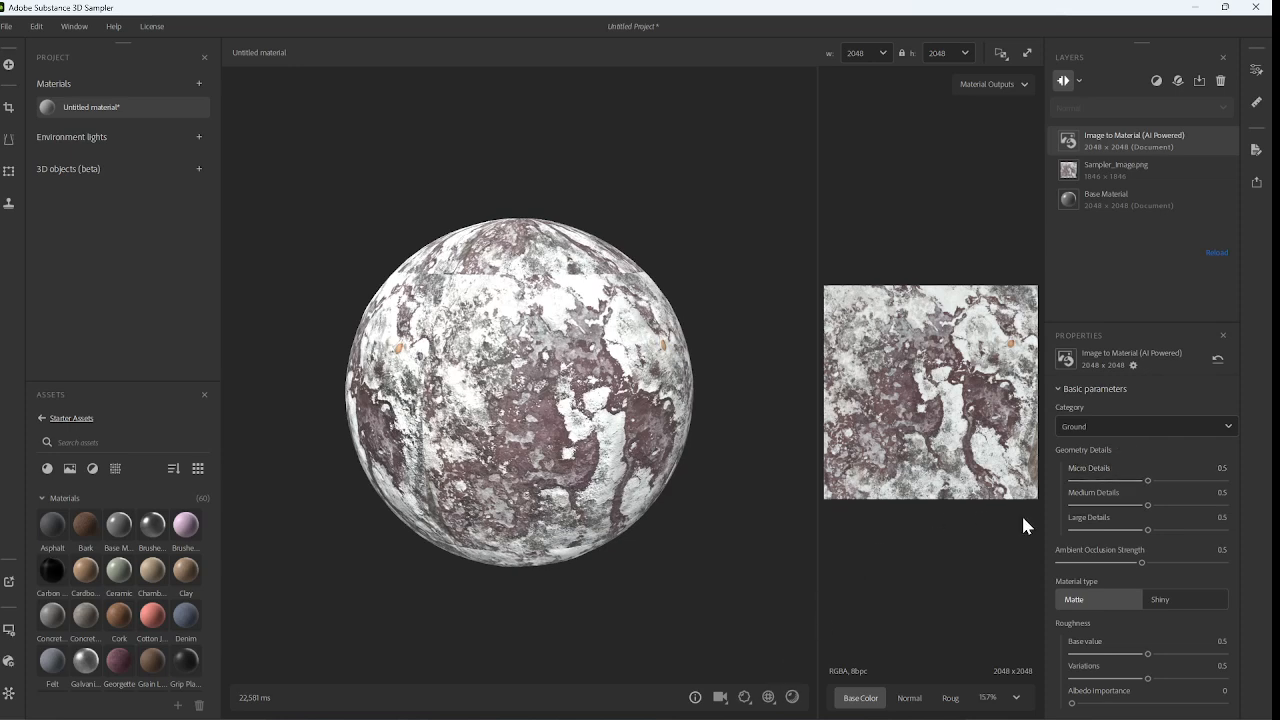
- Examine the Image to Material parameters, the displacement settings and the generated surface relief up close on the sphere
{"action": "scroll", "coordinate": [1150, 555], "scroll_direction": "down", "scroll_amount": 1}
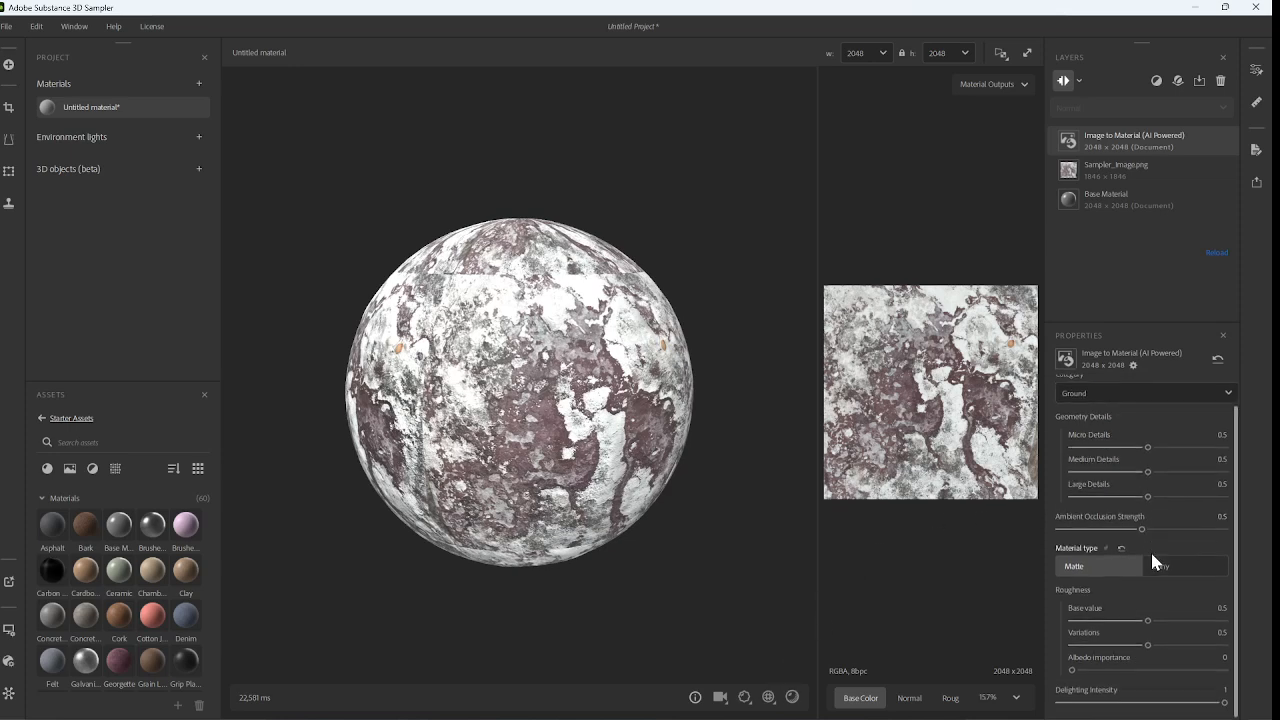
{"action": "scroll", "coordinate": [1152, 556], "scroll_direction": "up", "scroll_amount": 1}
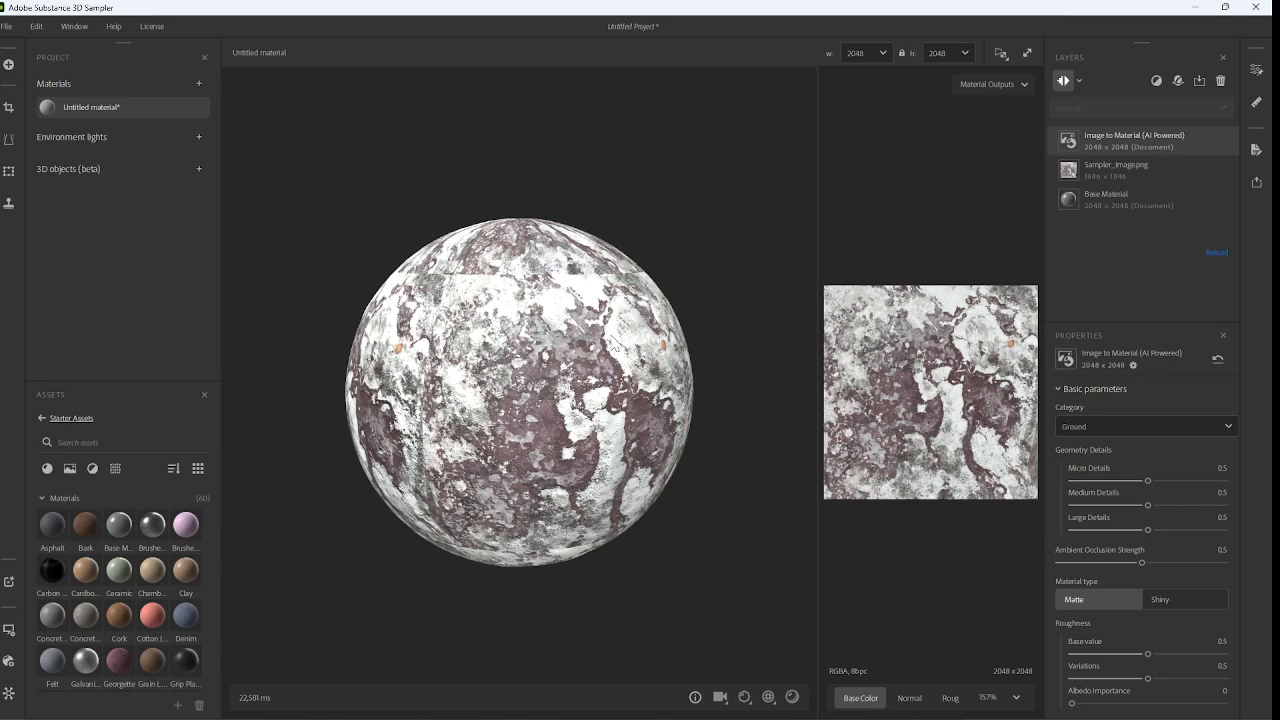
{"action": "left_click_drag", "start_coordinate": [630, 358], "coordinate": [582, 362]}
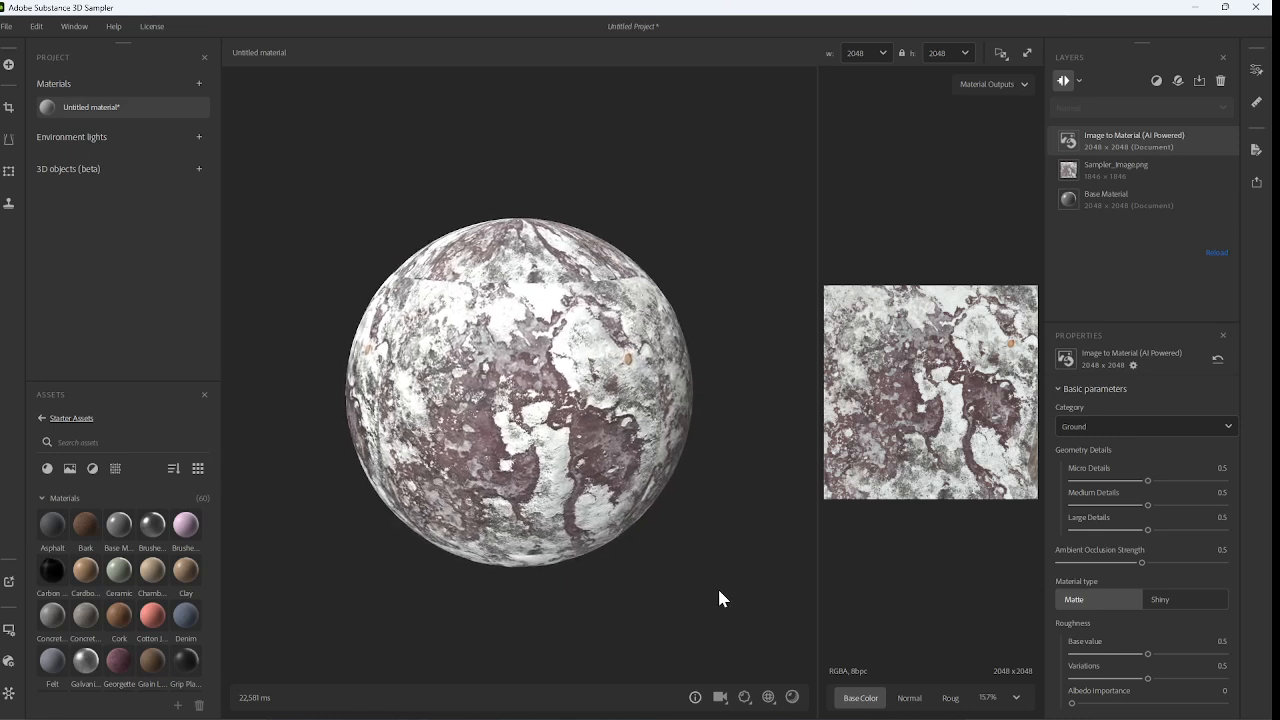
{"action": "mouse_move", "coordinate": [748, 703]}
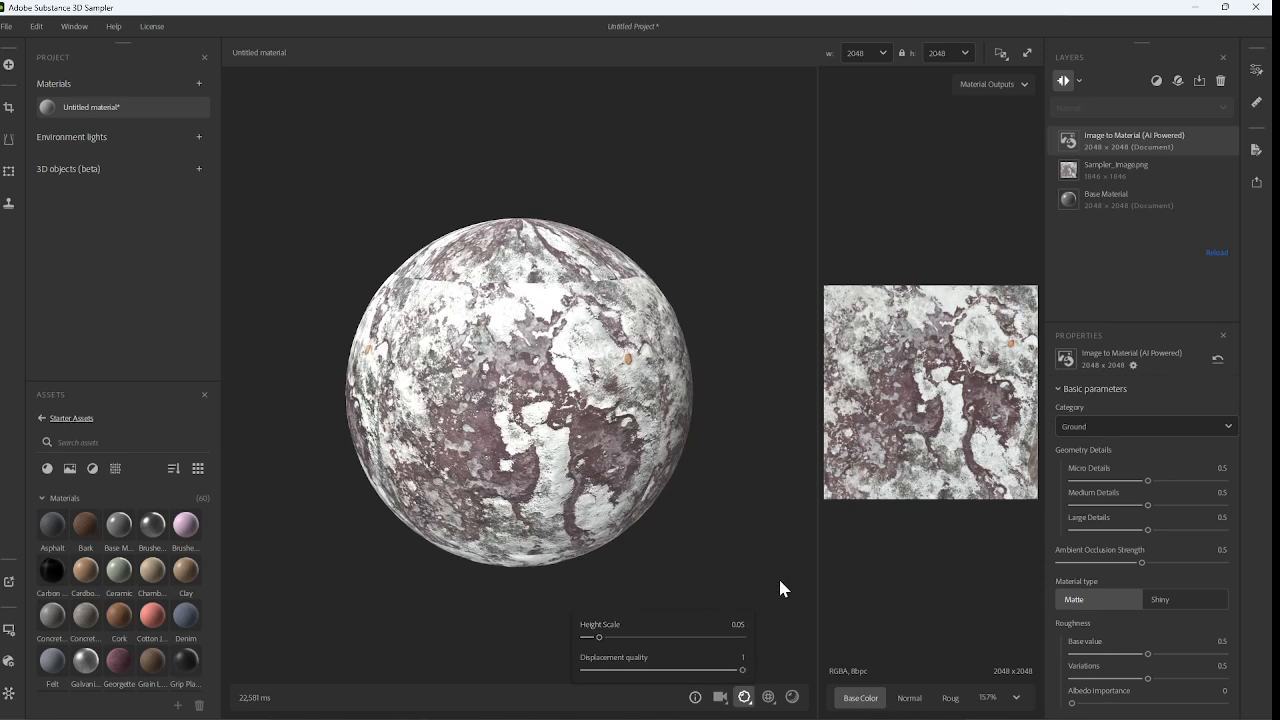
{"action": "scroll", "coordinate": [711, 334], "scroll_direction": "up", "scroll_amount": 10}
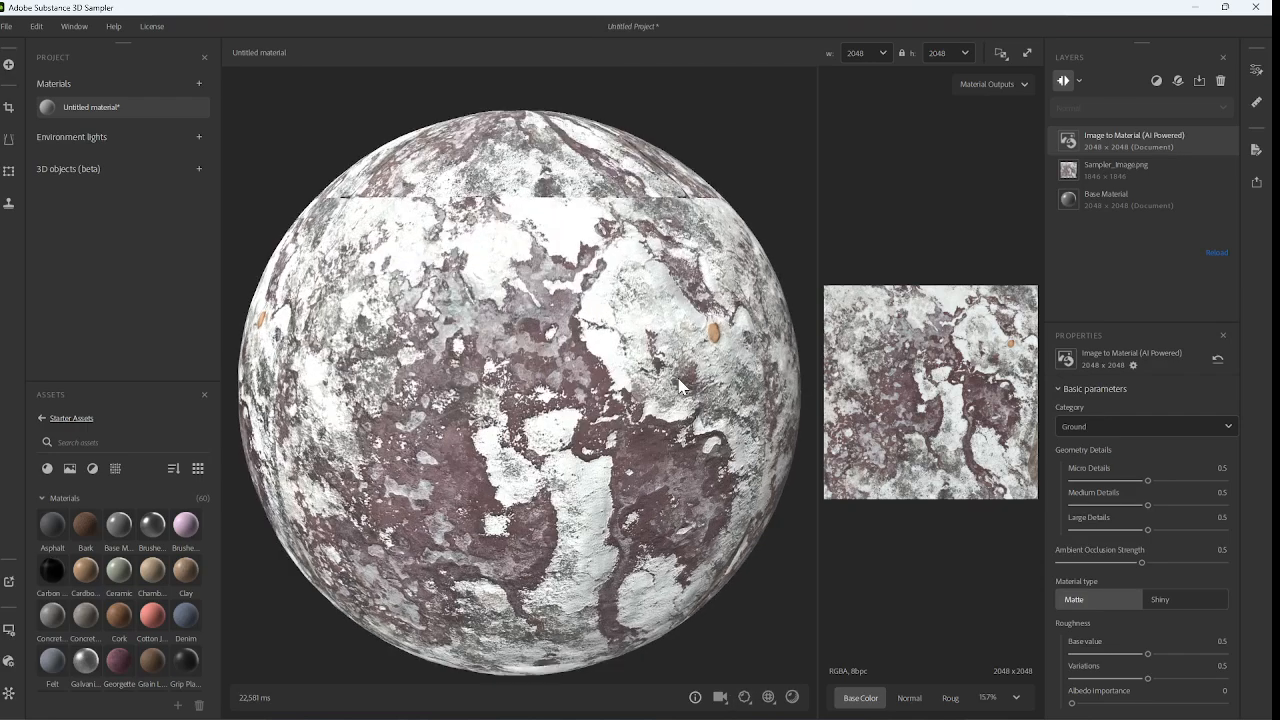
{"action": "scroll", "coordinate": [687, 370], "scroll_direction": "down", "scroll_amount": 10}
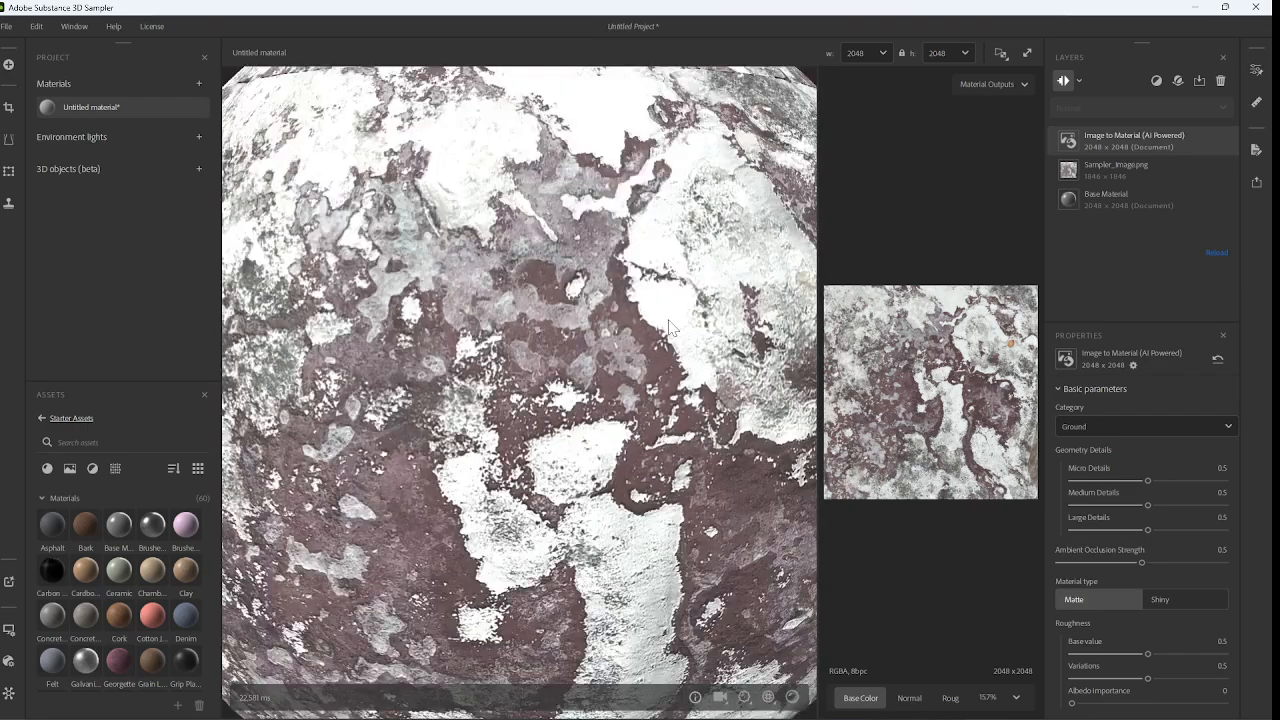
{"action": "scroll", "coordinate": [677, 249], "scroll_direction": "down", "scroll_amount": 10}
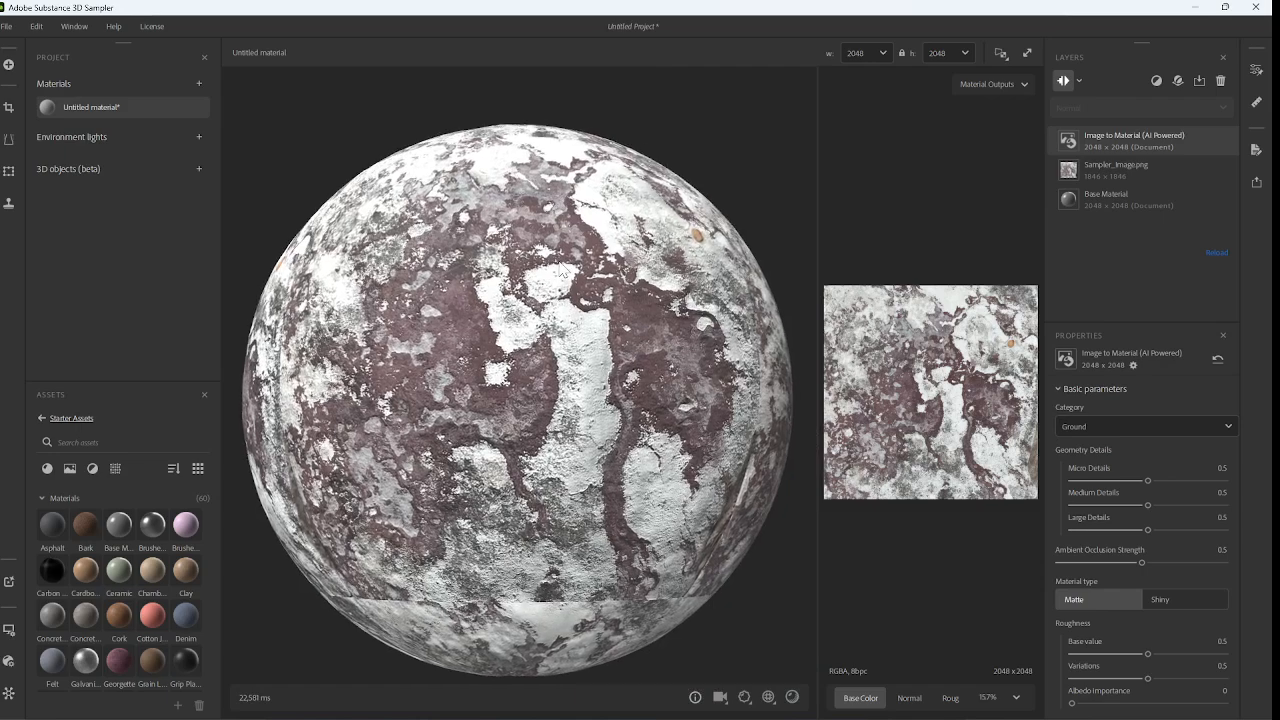
{"action": "scroll", "coordinate": [690, 254], "scroll_direction": "up", "scroll_amount": 5}
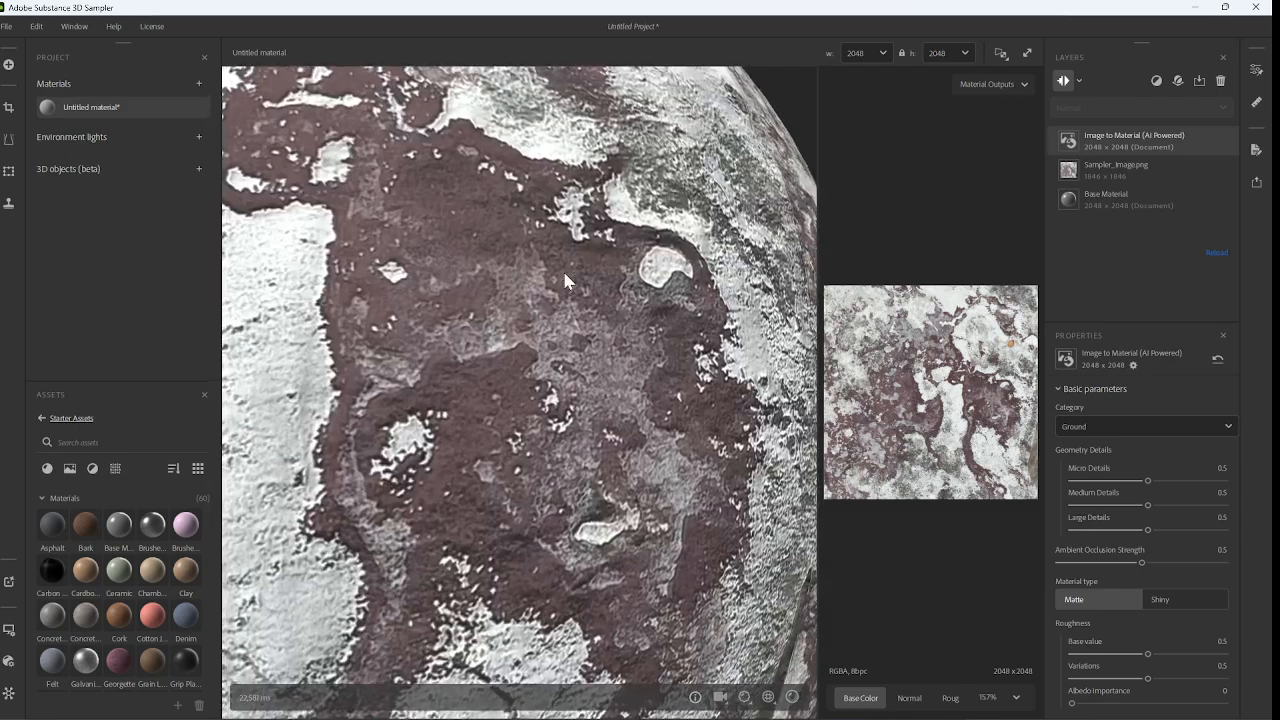
{"action": "scroll", "coordinate": [694, 266], "scroll_direction": "up", "scroll_amount": 5}
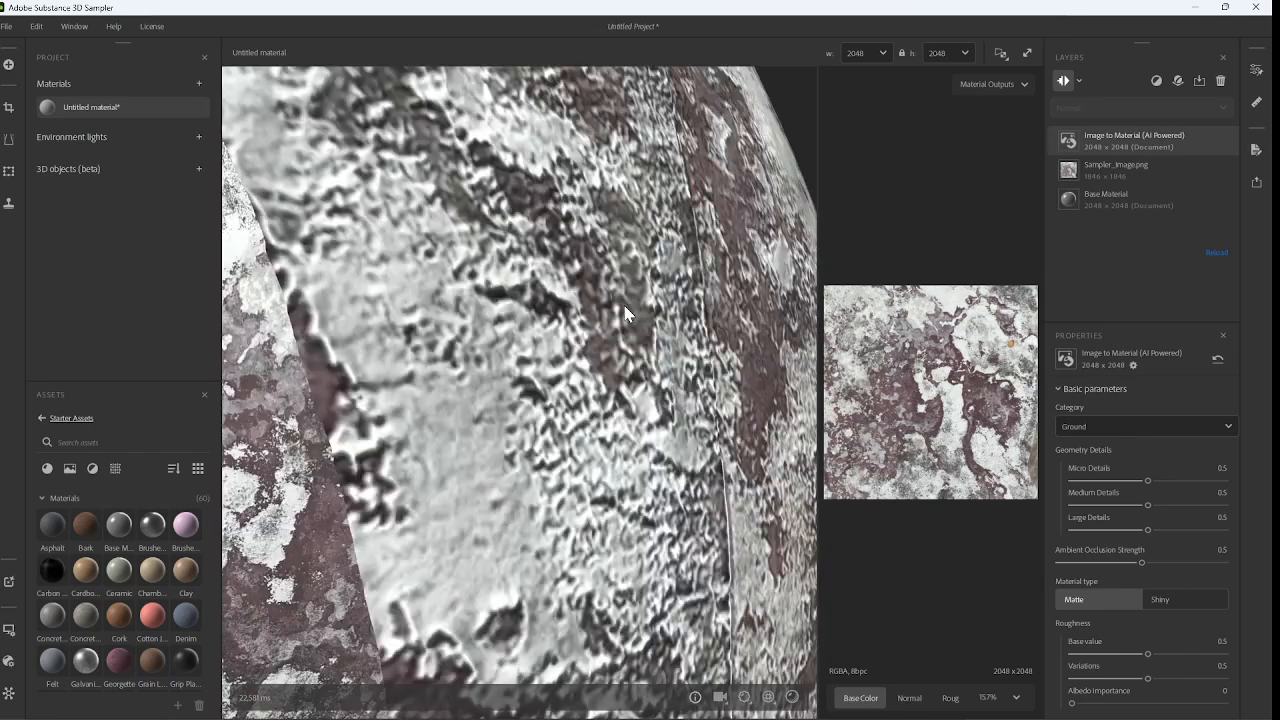
{"action": "scroll", "coordinate": [625, 313], "scroll_direction": "down", "scroll_amount": 2}
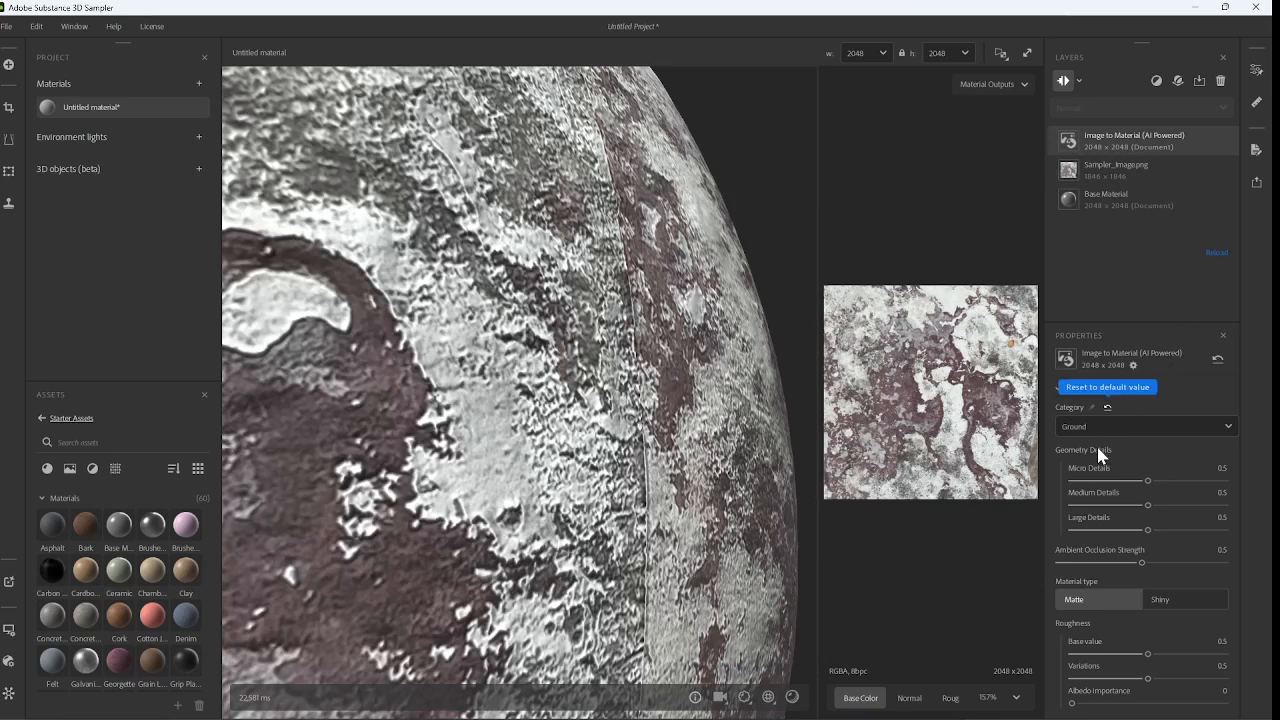
- Set the Image to Material layer's Micro Details to 0.68 and Large Details to 0.82
{"action": "left_click_drag", "start_coordinate": [1147, 473], "coordinate": [1175, 475]}
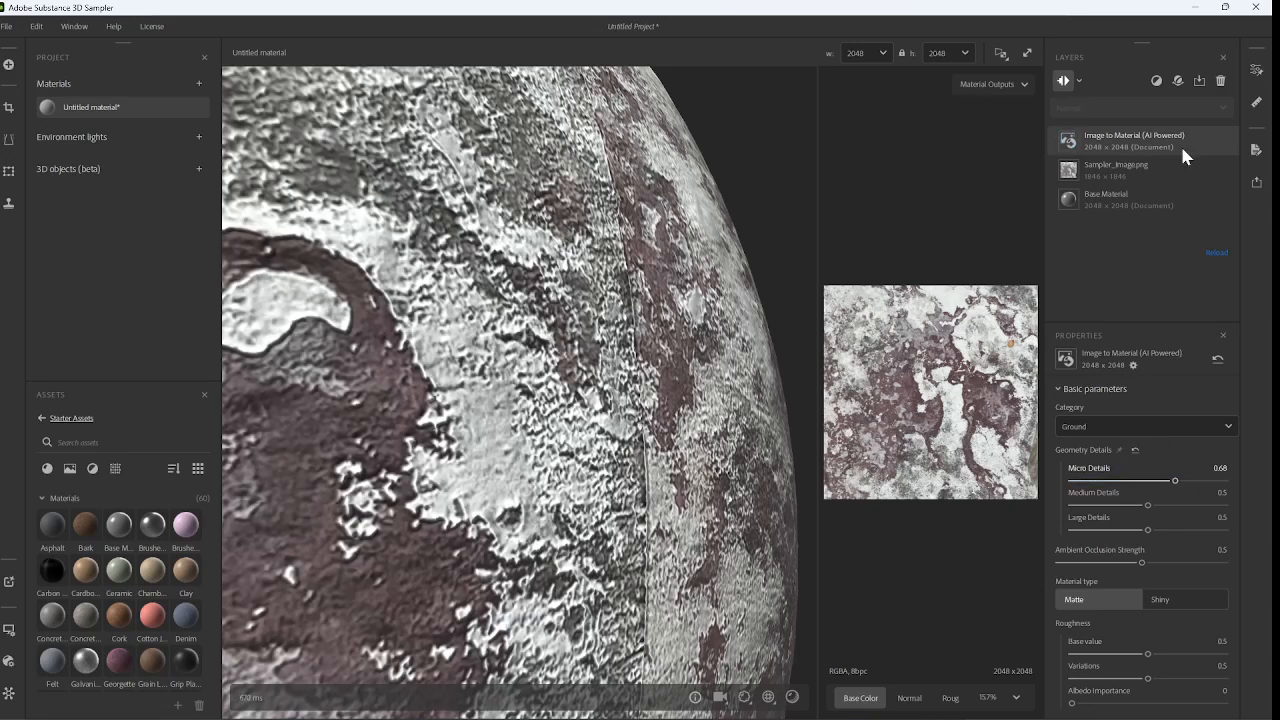
{"action": "left_click", "coordinate": [1147, 529]}
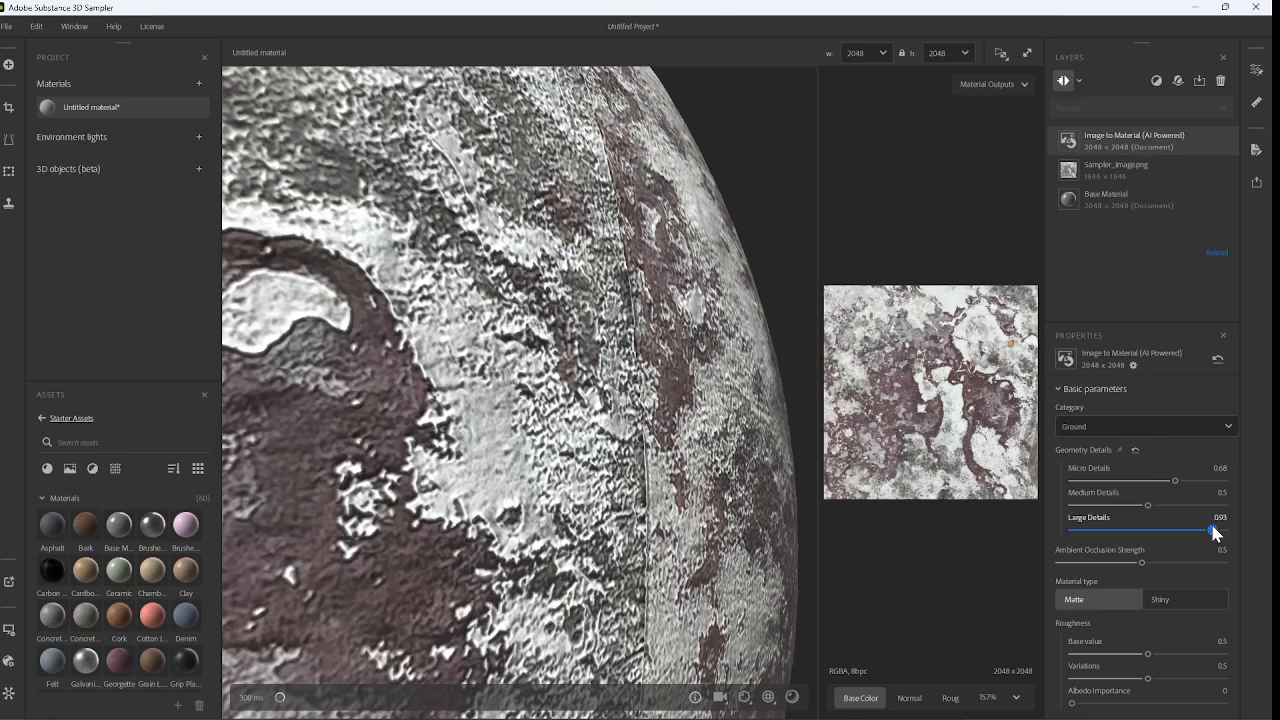
{"action": "left_click_drag", "start_coordinate": [1195, 530], "coordinate": [1206, 530]}
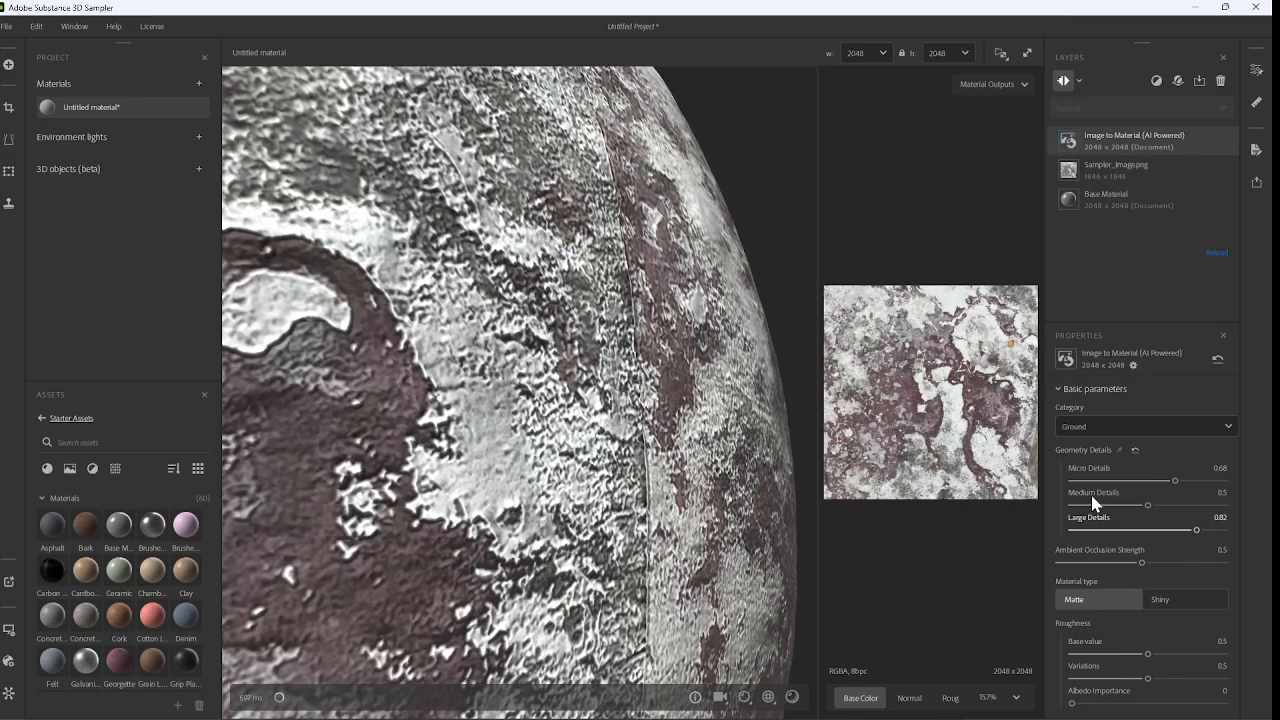
- Examine the adjusted surface relief and the texture seams around the whole preview sphere
{"action": "scroll", "coordinate": [565, 340], "scroll_direction": "down", "scroll_amount": 3}
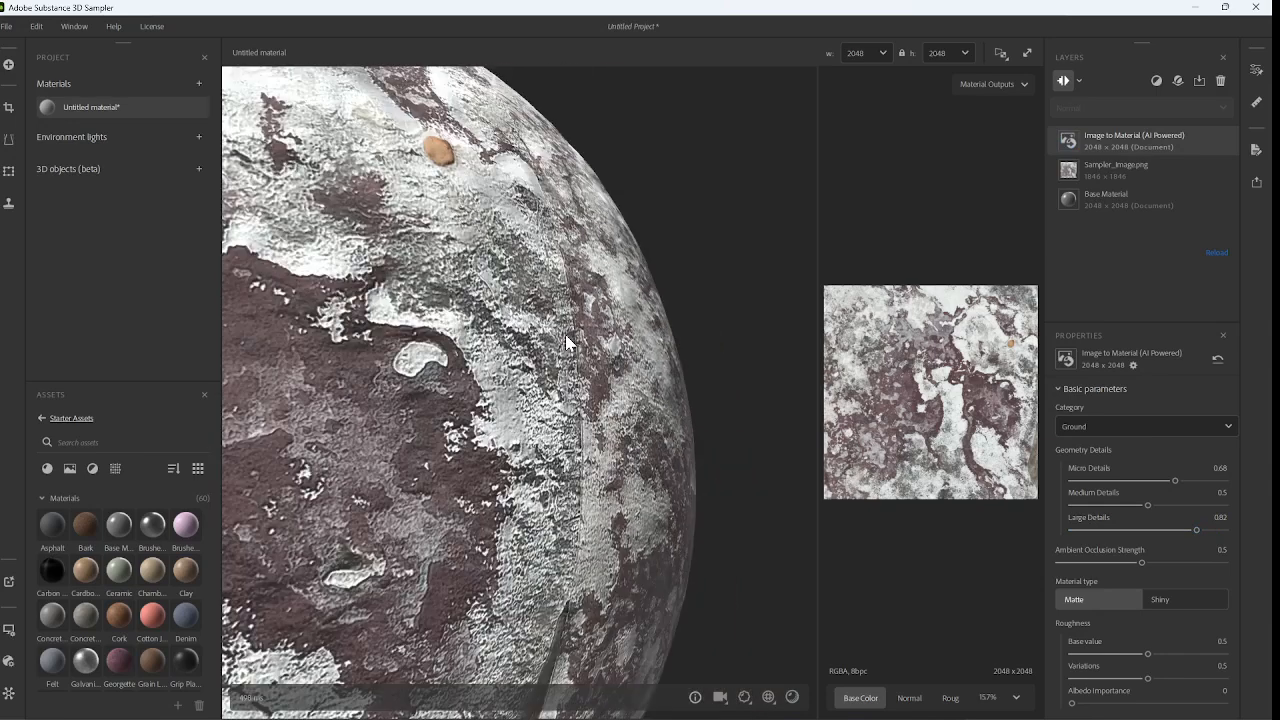
{"action": "scroll", "coordinate": [535, 340], "scroll_direction": "down", "scroll_amount": 1}
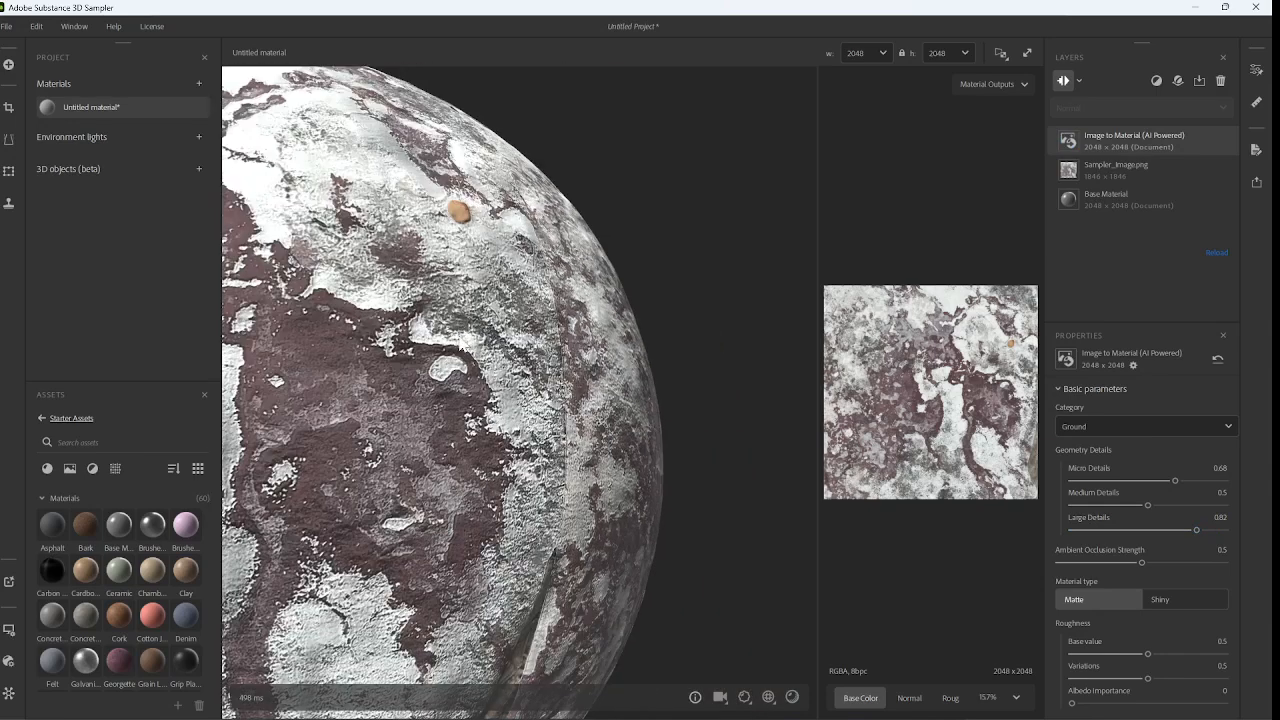
{"action": "left_click_drag", "start_coordinate": [459, 337], "coordinate": [457, 405]}
{"action": "scroll", "coordinate": [460, 340], "scroll_direction": "down", "scroll_amount": 3}
{"action": "scroll", "coordinate": [586, 268], "scroll_direction": "up", "scroll_amount": 1}
{"action": "left_click_drag", "start_coordinate": [456, 283], "coordinate": [654, 266]}
{"action": "scroll", "coordinate": [640, 267], "scroll_direction": "up", "scroll_amount": 4}
{"action": "scroll", "coordinate": [656, 272], "scroll_direction": "down", "scroll_amount": 5}
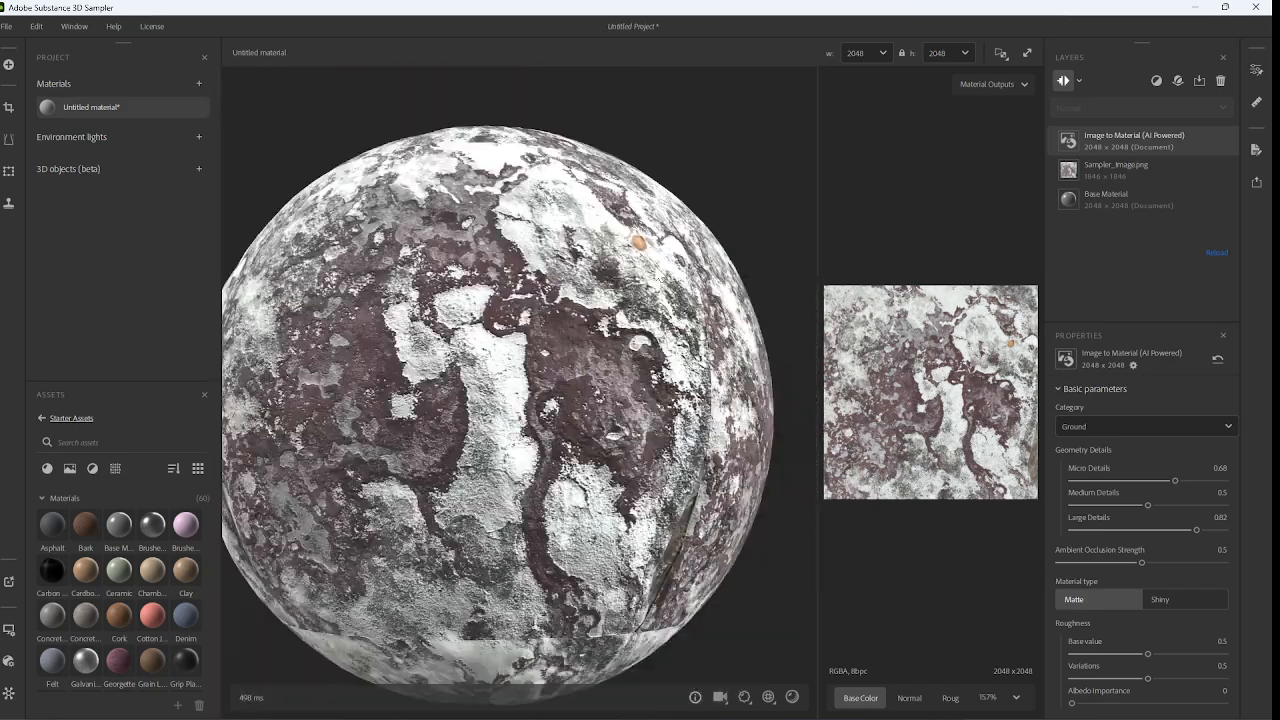
{"action": "left_click_drag", "start_coordinate": [636, 331], "coordinate": [713, 358]}
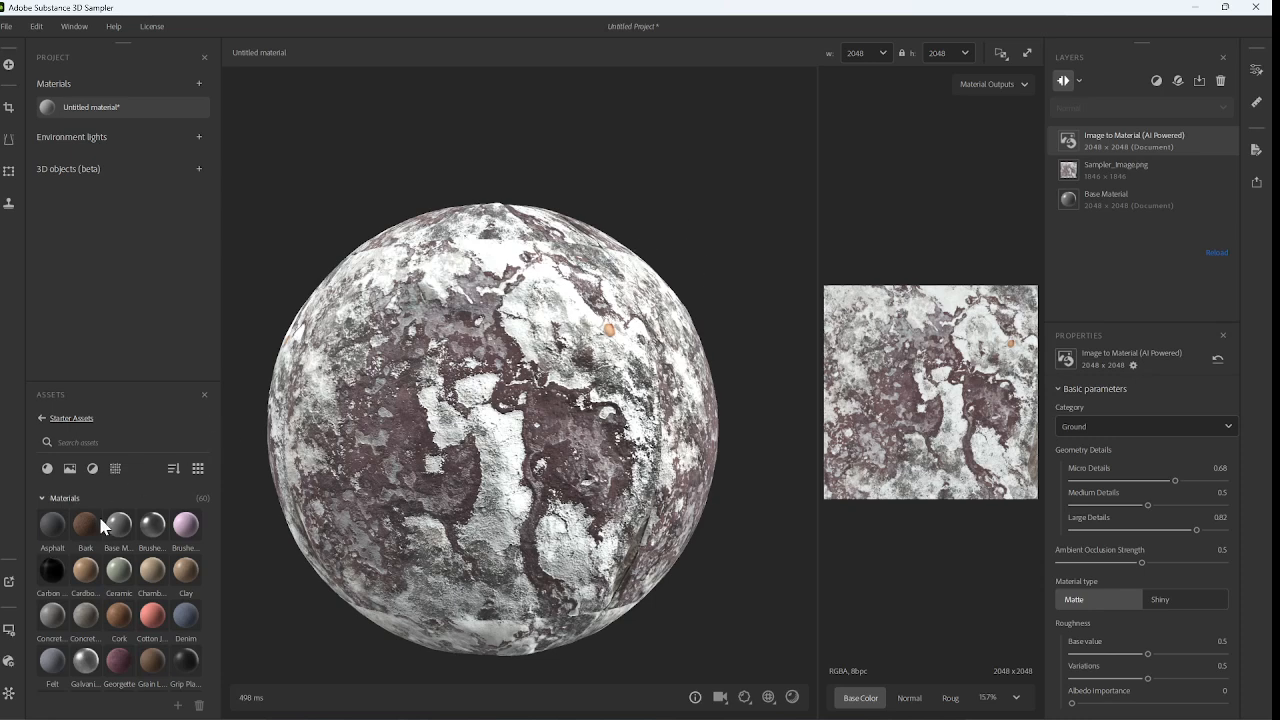
- Switch the preview mesh to a plane and inspect the seams between texture repeats from above
{"action": "left_click", "coordinate": [10, 630]}
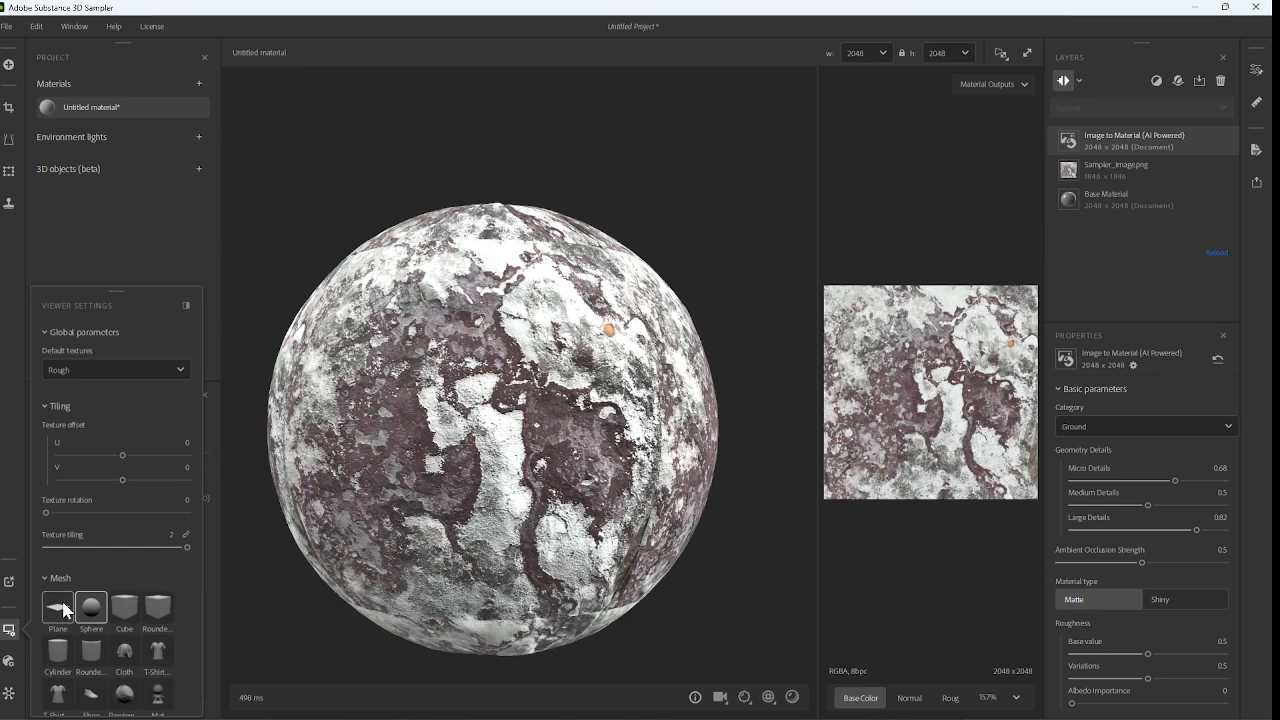
{"action": "left_click", "coordinate": [59, 607]}
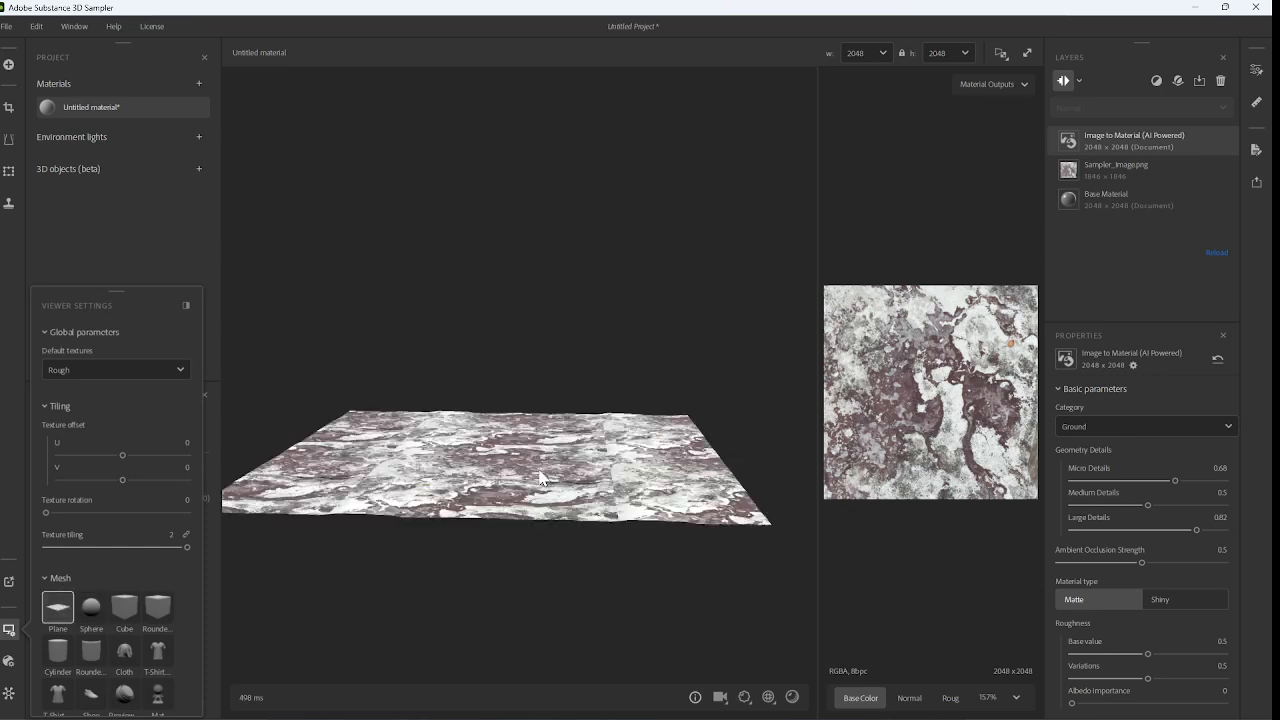
{"action": "left_click_drag", "start_coordinate": [540, 479], "coordinate": [556, 332]}
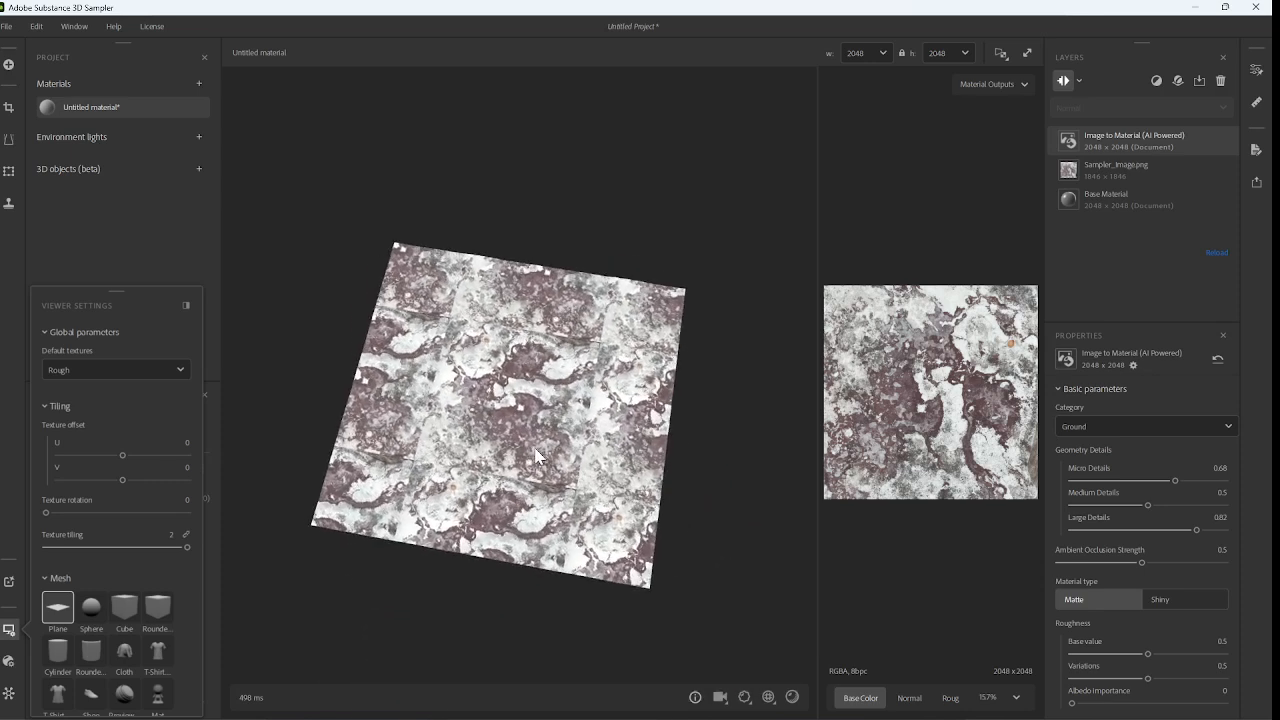
{"action": "left_click_drag", "start_coordinate": [537, 456], "coordinate": [327, 526]}
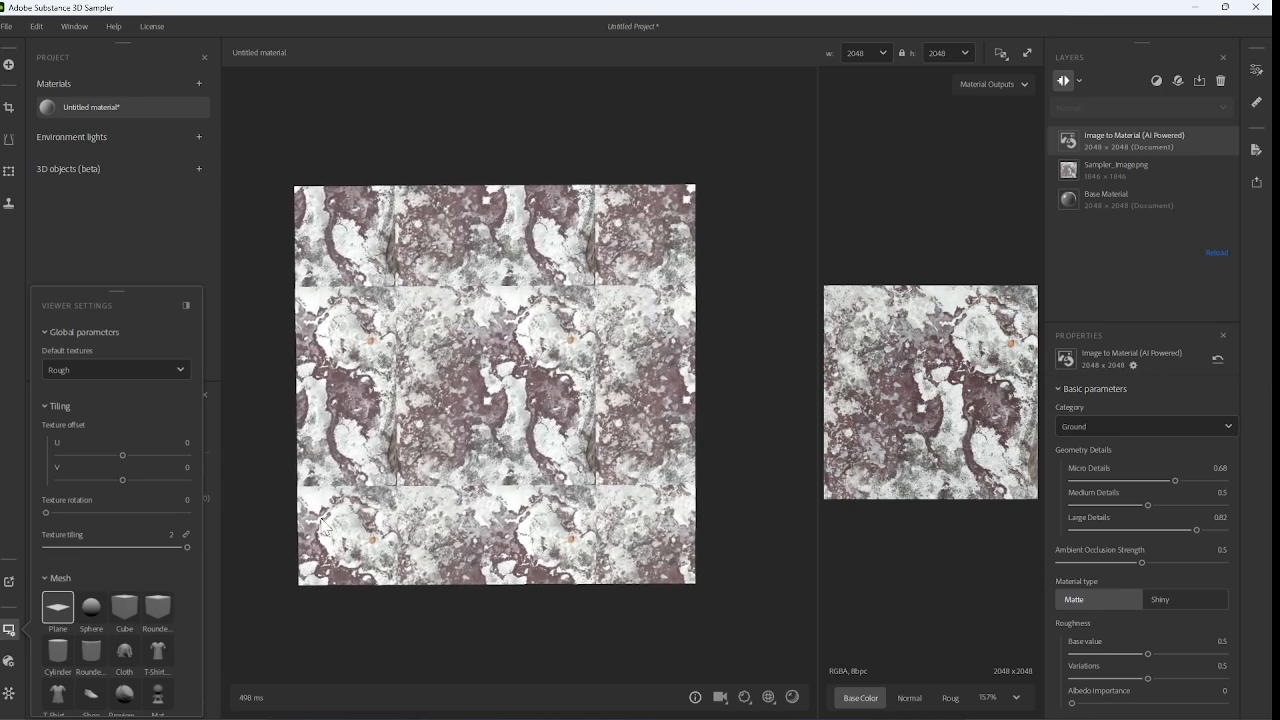
{"action": "scroll", "coordinate": [598, 337], "scroll_direction": "up", "scroll_amount": 3}
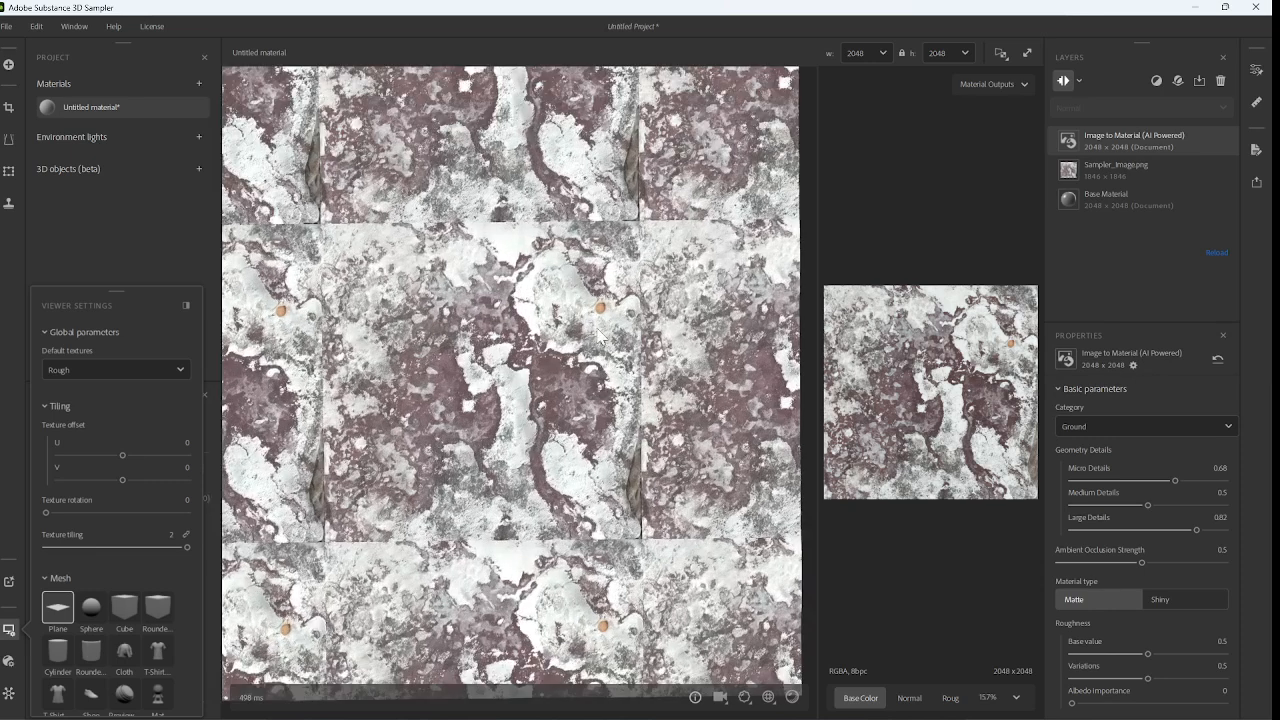
{"action": "scroll", "coordinate": [598, 322], "scroll_direction": "down", "scroll_amount": 2}
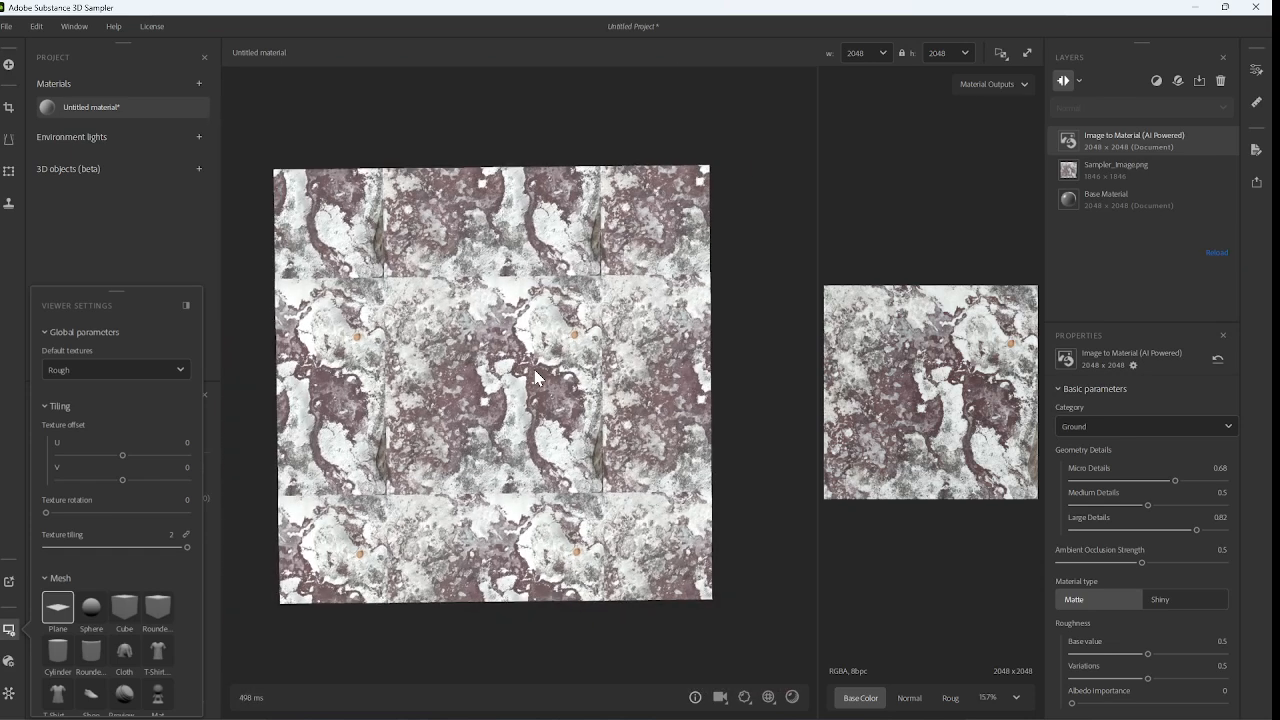
{"action": "mouse_move", "coordinate": [486, 372]}
{"action": "left_mouse_down"}
{"action": "mouse_move", "coordinate": [470, 372]}
{"action": "mouse_move", "coordinate": [501, 371]}
{"action": "mouse_move", "coordinate": [489, 372]}
{"action": "left_mouse_up"}
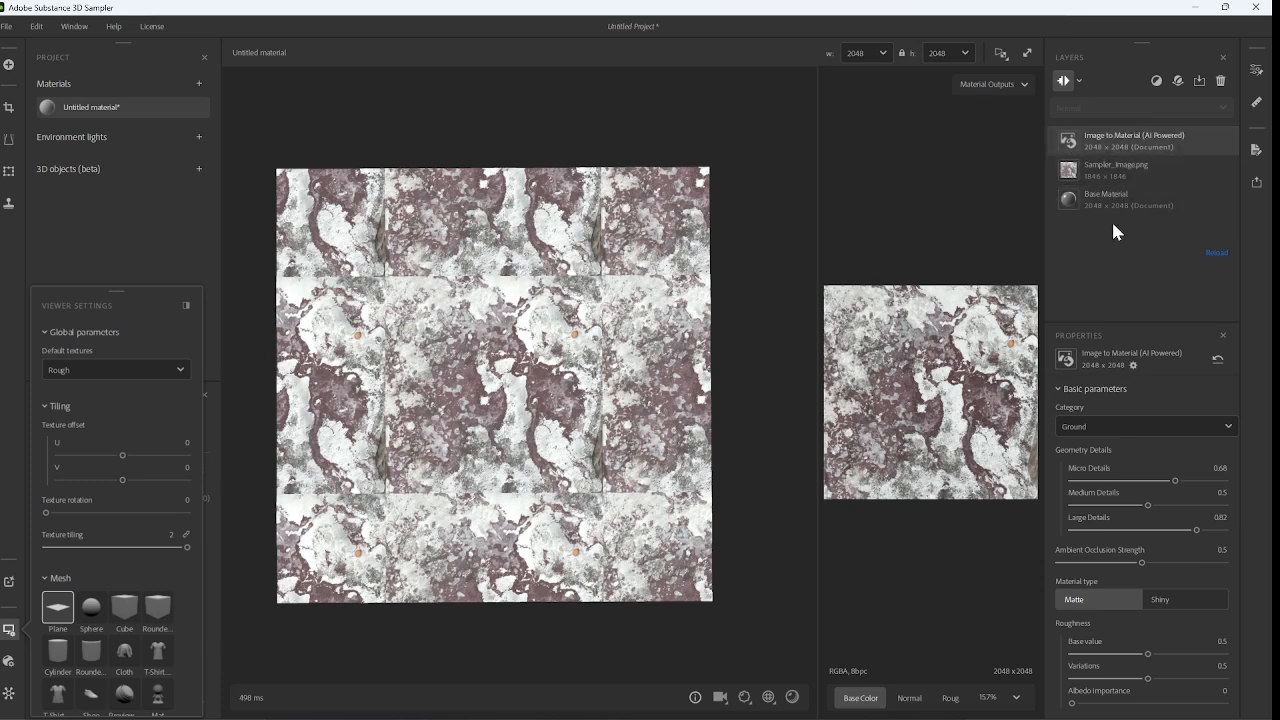
- Try the Make It Tile filter above the Image to Material layer, and delete it
{"action": "left_click", "coordinate": [1157, 82]}
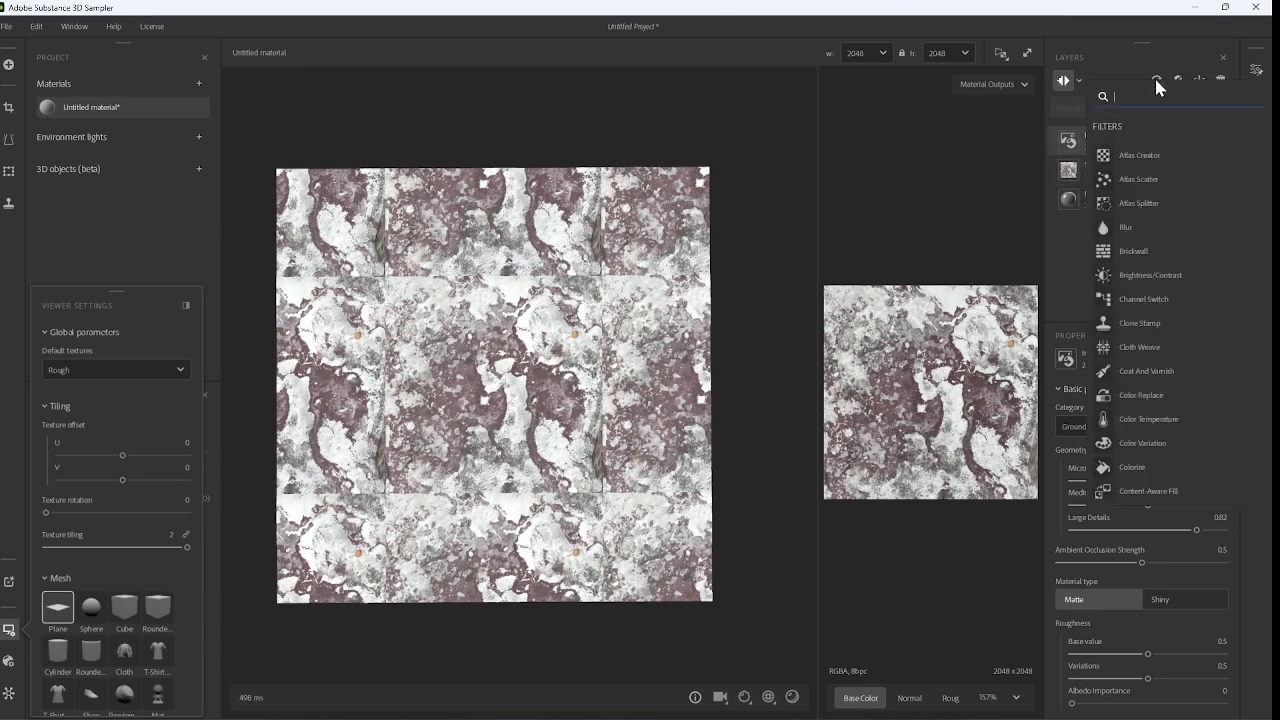
{"action": "type", "text": "make"}
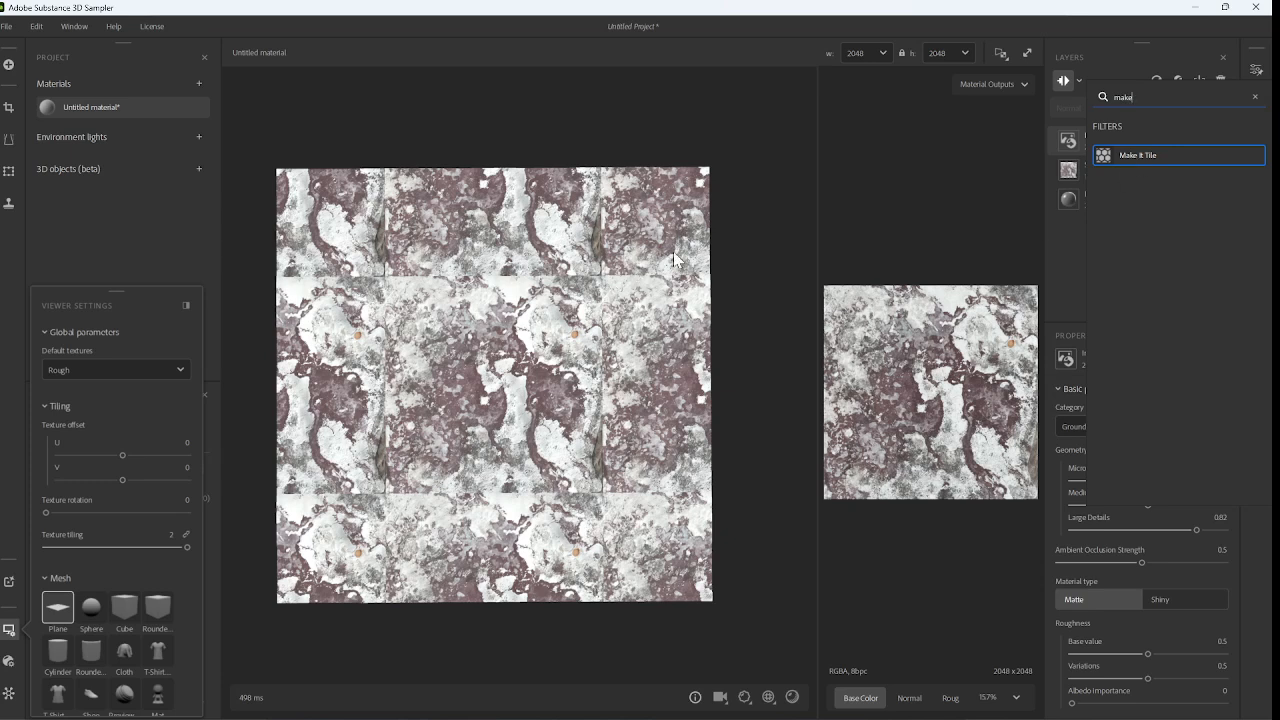
{"action": "left_click", "coordinate": [1149, 168]}
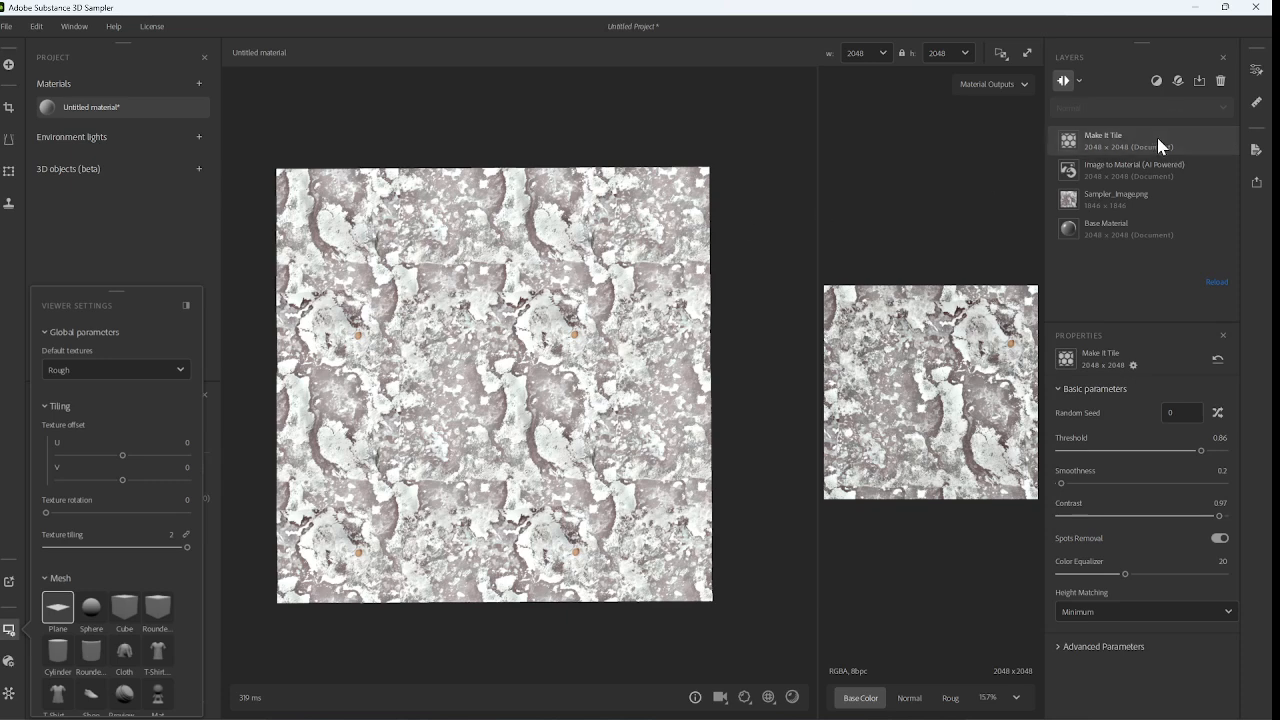
{"action": "left_click", "coordinate": [1221, 81]}
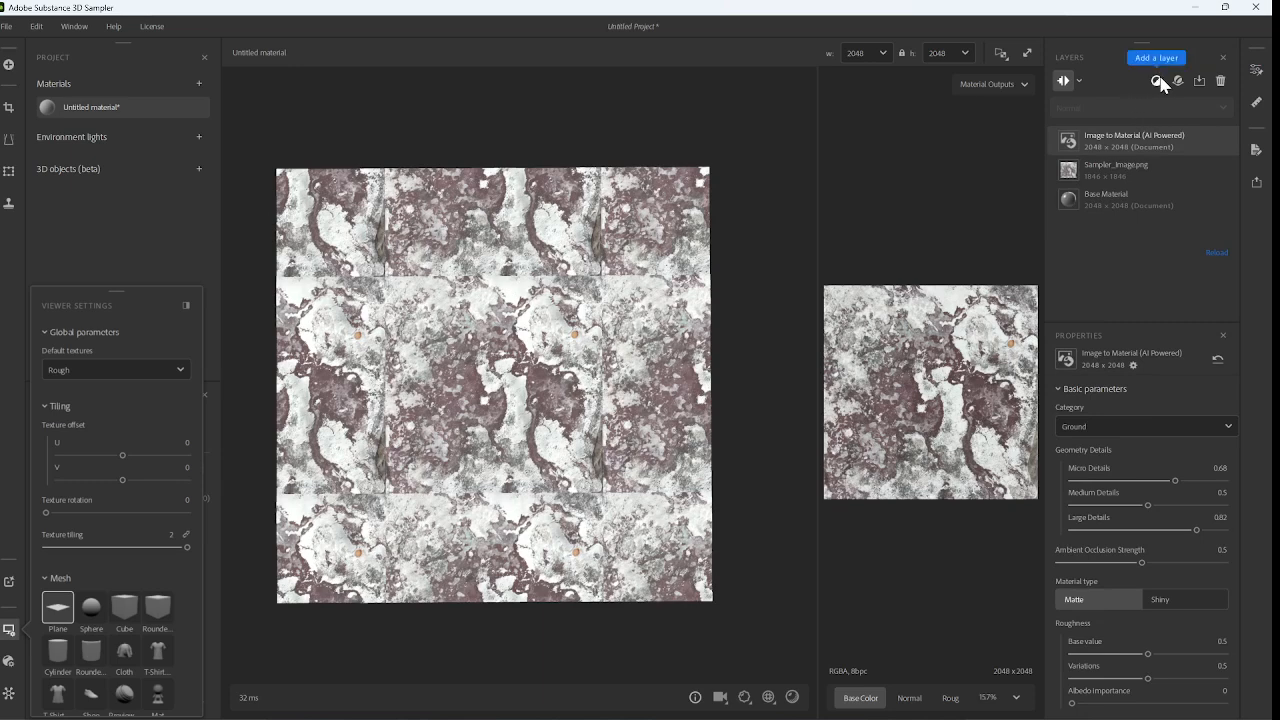
- Add a Tiling filter above the Image to Material layer and set its edge Threshold to 0.4
{"action": "left_click", "coordinate": [1157, 82]}
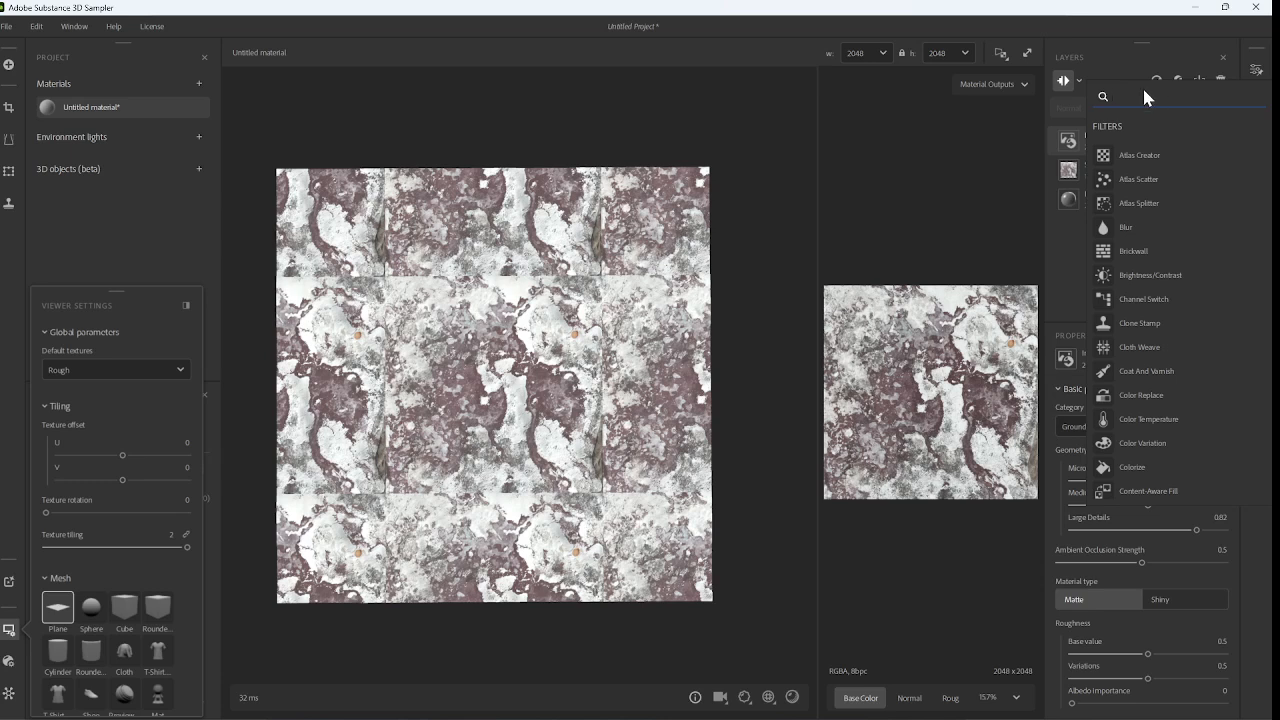
{"action": "type", "text": "til"}
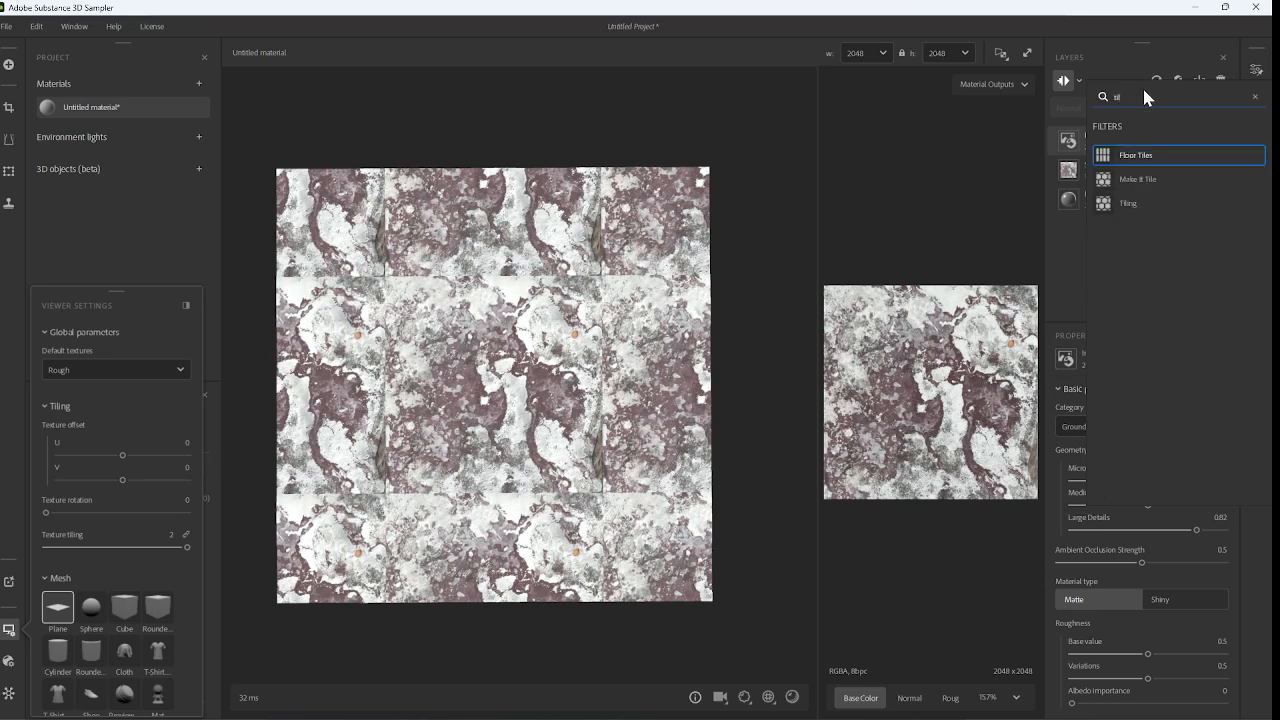
{"action": "left_click", "coordinate": [1135, 202]}
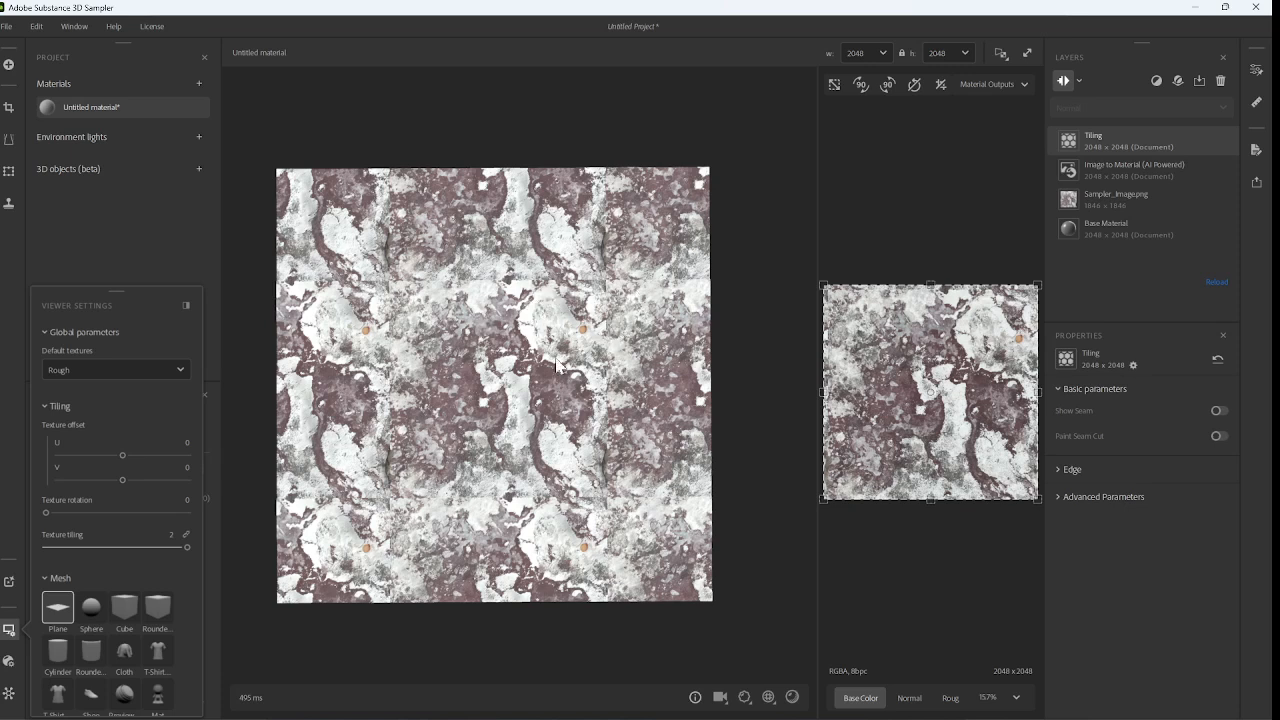
{"action": "left_click", "coordinate": [1071, 470]}
{"action": "left_click_drag", "start_coordinate": [1091, 552], "coordinate": [1124, 552]}
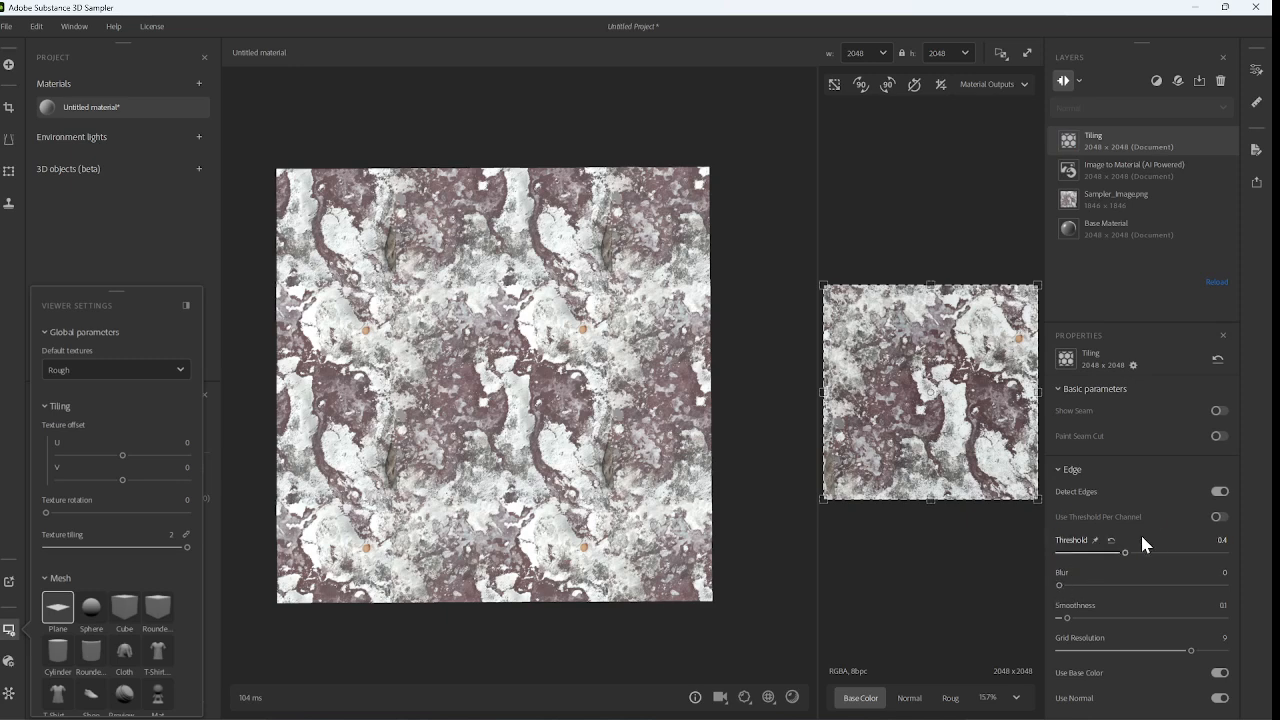
- Set the Tiling filter's edge Blur to 0.49 and pull the upper-left and lower-right corners of its crop frame slightly inward
{"action": "mouse_move", "coordinate": [1126, 552]}
{"action": "left_mouse_down"}
{"action": "mouse_move", "coordinate": [1195, 552]}
{"action": "mouse_move", "coordinate": [1096, 558]}
{"action": "mouse_move", "coordinate": [1127, 563]}
{"action": "left_mouse_up"}
{"action": "left_click_drag", "start_coordinate": [1058, 585], "coordinate": [1099, 583]}
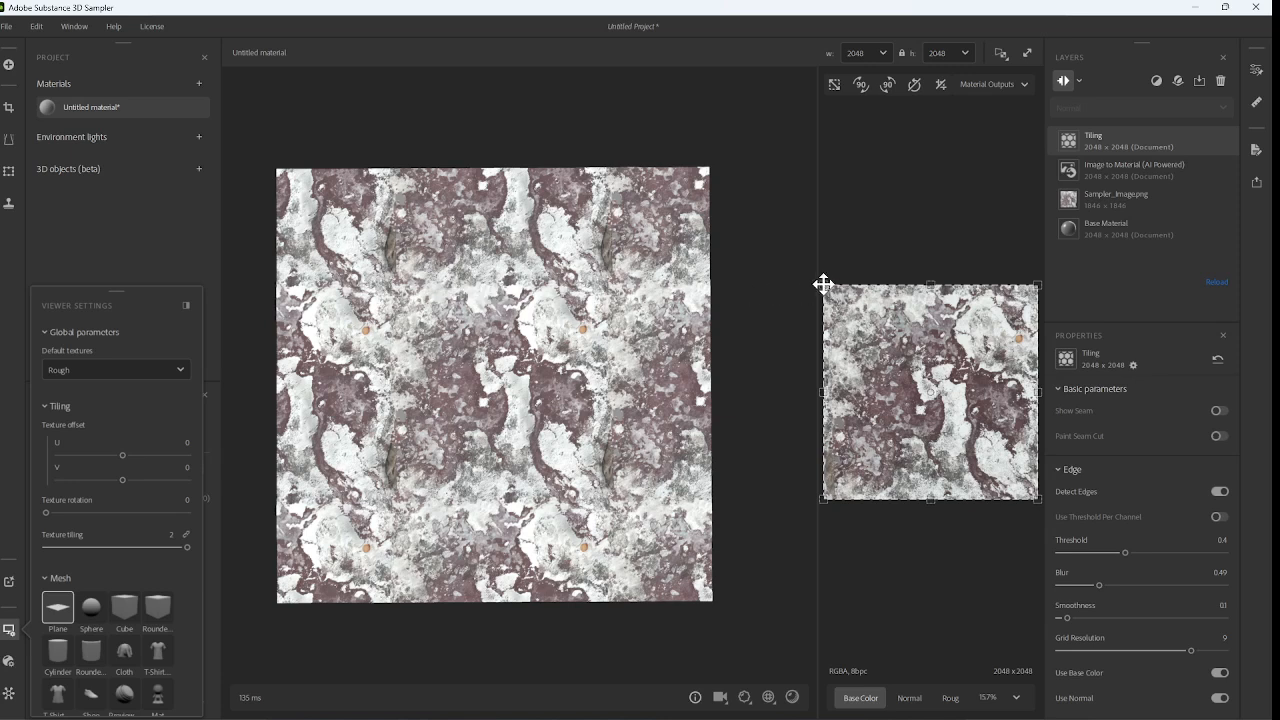
{"action": "mouse_move", "coordinate": [823, 285]}
{"action": "left_mouse_down"}
{"action": "mouse_move", "coordinate": [835, 298]}
{"action": "mouse_move", "coordinate": [826, 290]}
{"action": "left_mouse_up"}
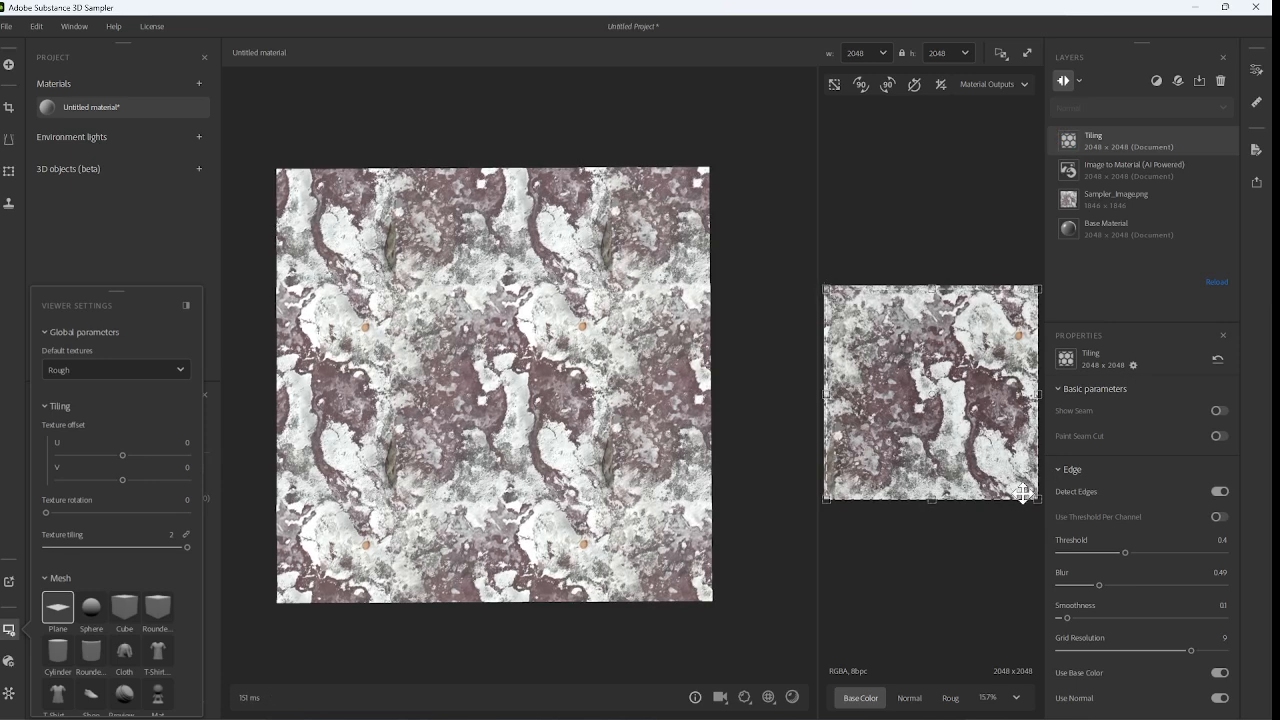
{"action": "left_click_drag", "start_coordinate": [1038, 497], "coordinate": [1029, 496]}
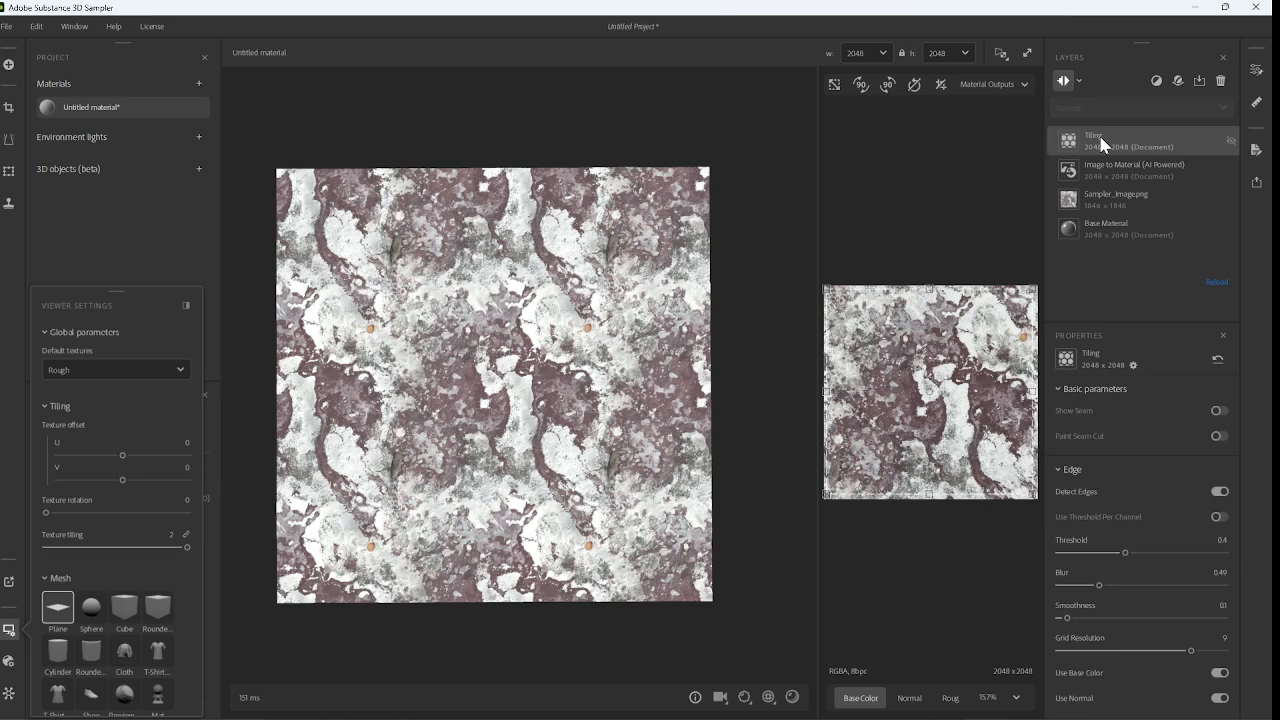
- Add a Clone Stamp filter above the Tiling layer and paint over the orange spot, sourcing from the white patch at about 0.712, 0.202
{"action": "left_click", "coordinate": [1156, 81]}
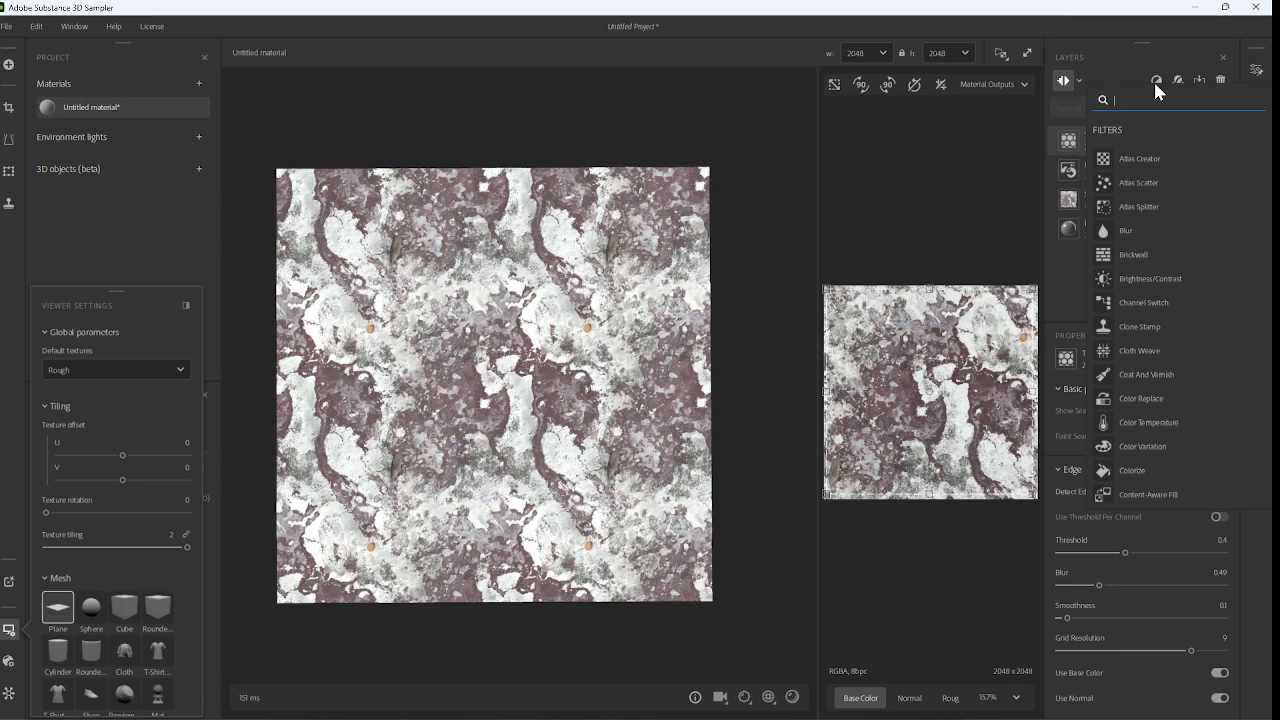
{"action": "left_click", "coordinate": [1140, 327]}
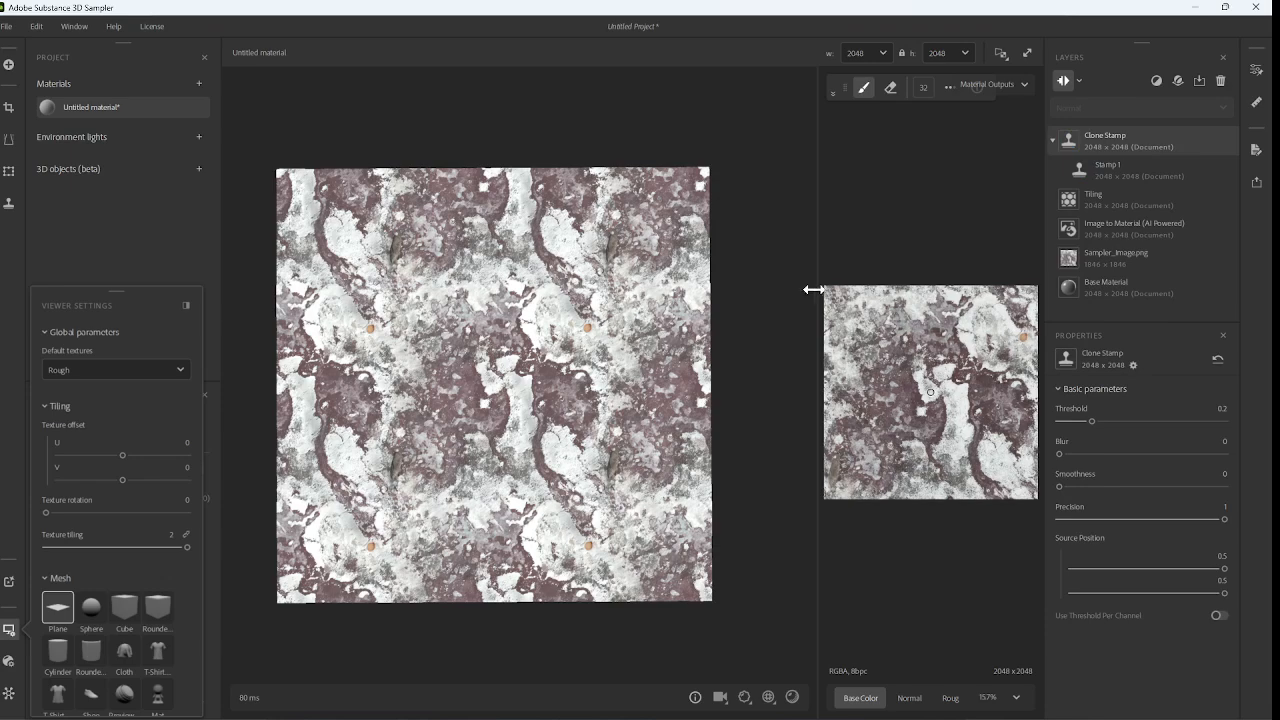
{"action": "left_click_drag", "start_coordinate": [815, 290], "coordinate": [657, 297]}
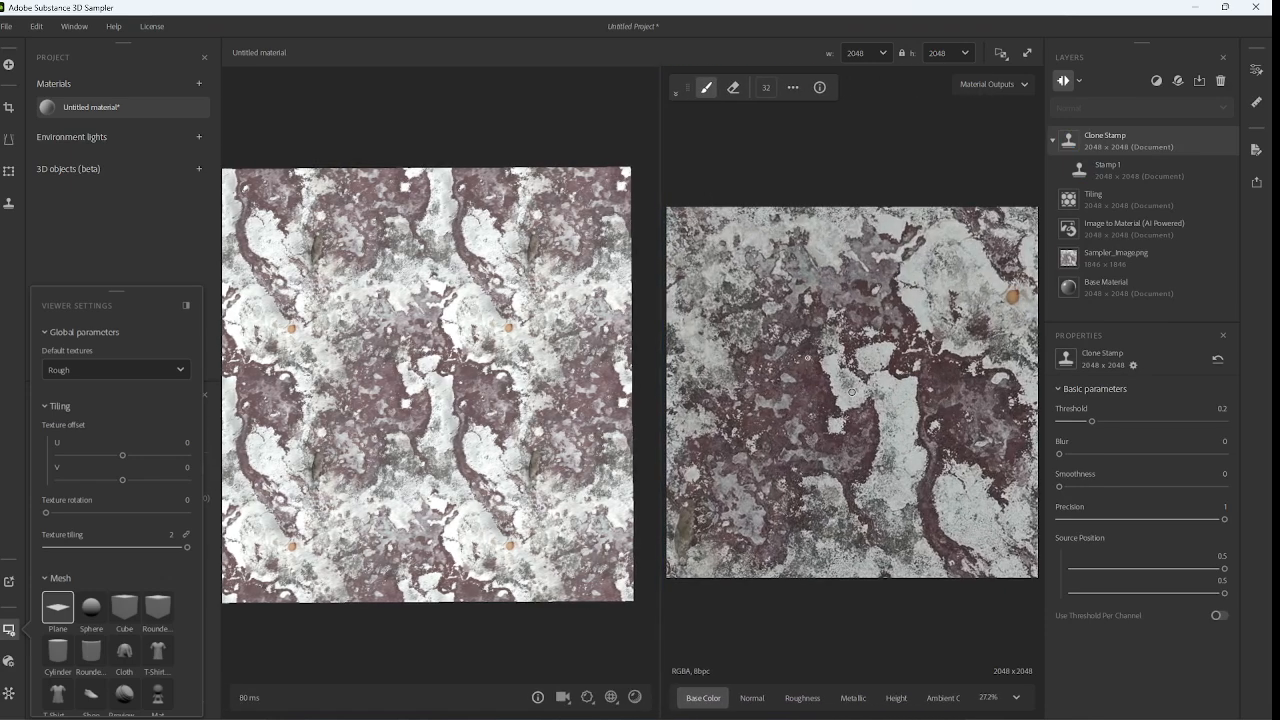
{"action": "mouse_move", "coordinate": [852, 392]}
{"action": "left_mouse_down"}
{"action": "mouse_move", "coordinate": [849, 354]}
{"action": "mouse_move", "coordinate": [890, 306]}
{"action": "mouse_move", "coordinate": [869, 305]}
{"action": "mouse_move", "coordinate": [890, 316]}
{"action": "mouse_move", "coordinate": [966, 274]}
{"action": "mouse_move", "coordinate": [964, 287]}
{"action": "mouse_move", "coordinate": [931, 285]}
{"action": "left_mouse_up"}
{"action": "left_click", "coordinate": [1012, 296]}
{"action": "left_click_drag", "start_coordinate": [1008, 291], "coordinate": [1001, 303]}
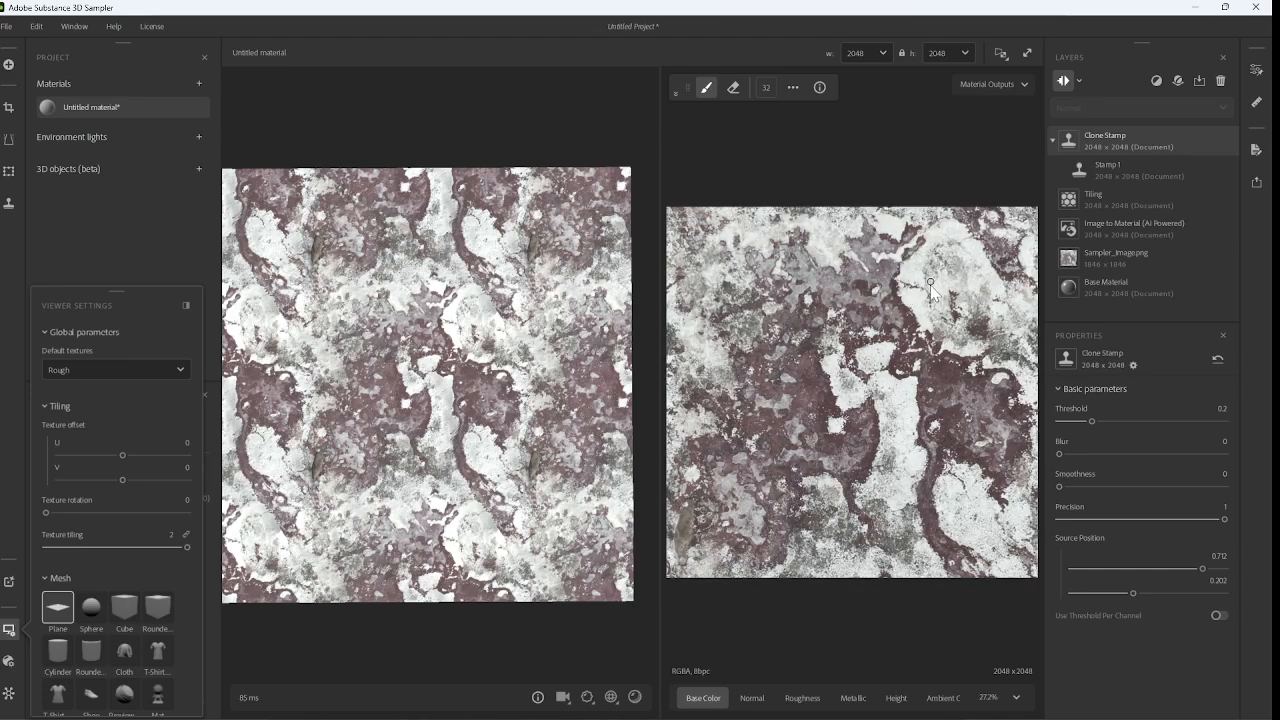
- Try different source points for the first stamp and place it within the white patch beside the painted spot
{"action": "left_click_drag", "start_coordinate": [931, 284], "coordinate": [932, 373]}
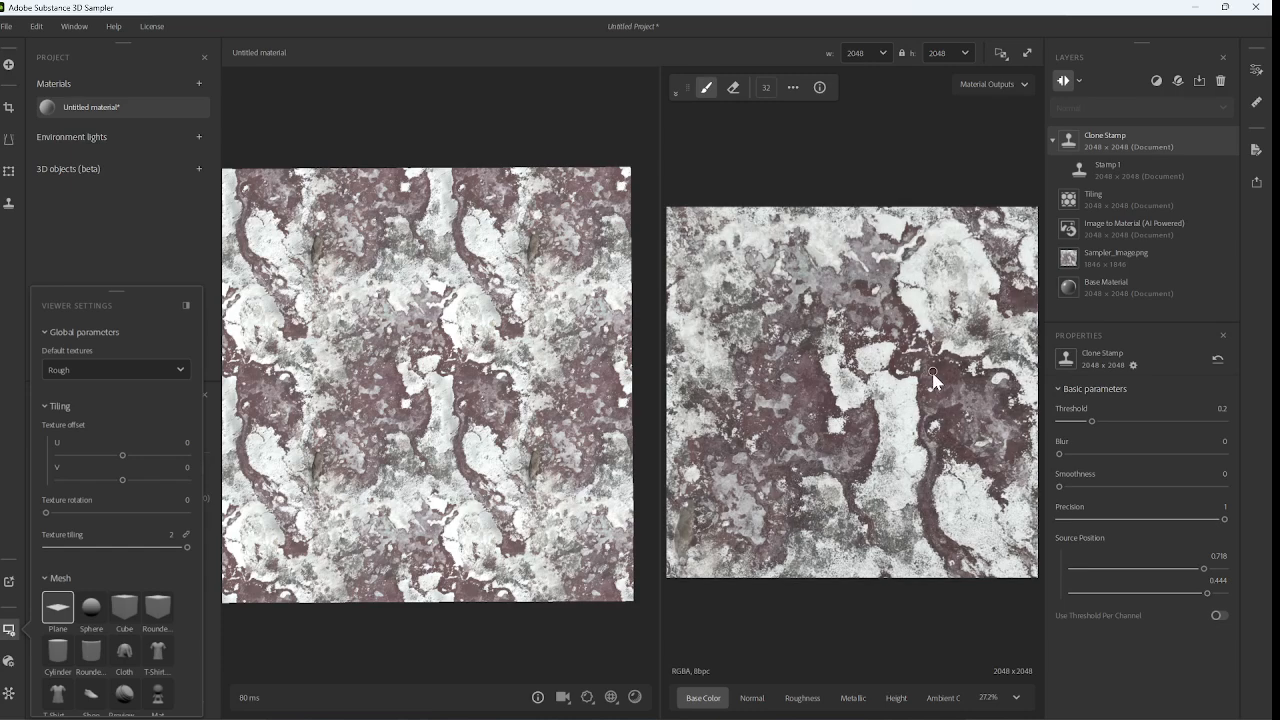
{"action": "left_click_drag", "start_coordinate": [932, 372], "coordinate": [961, 276]}
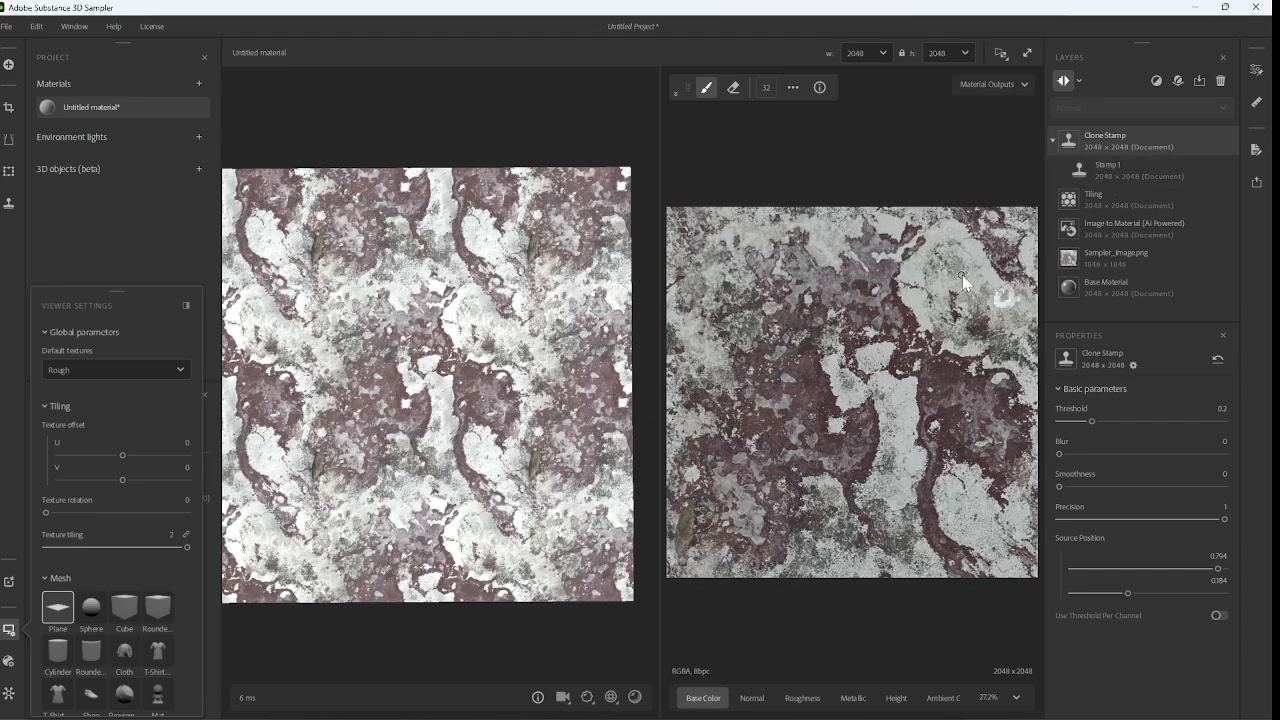
{"action": "left_click_drag", "start_coordinate": [962, 275], "coordinate": [957, 270]}
- Add a second stamp, set its source at about 0.49, 0.694, and paint over the seam along the texture's lower edge
{"action": "left_click", "coordinate": [10, 207]}
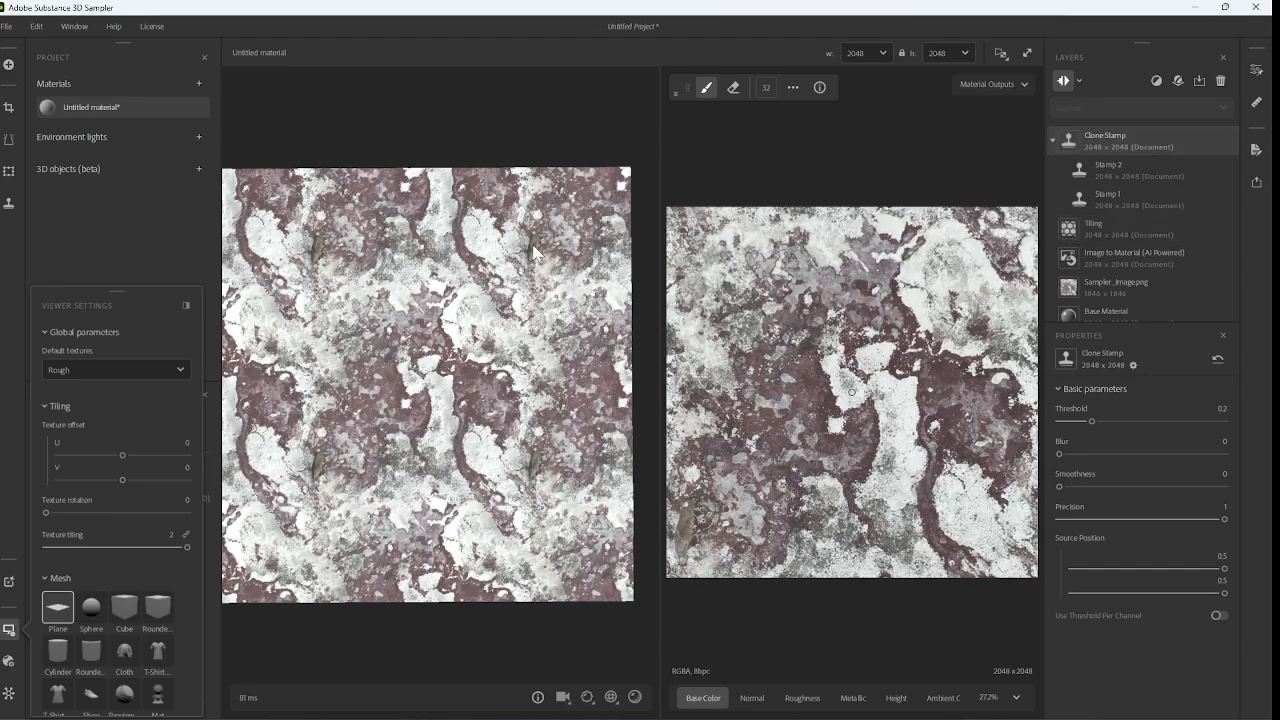
{"action": "left_click", "coordinate": [1110, 168]}
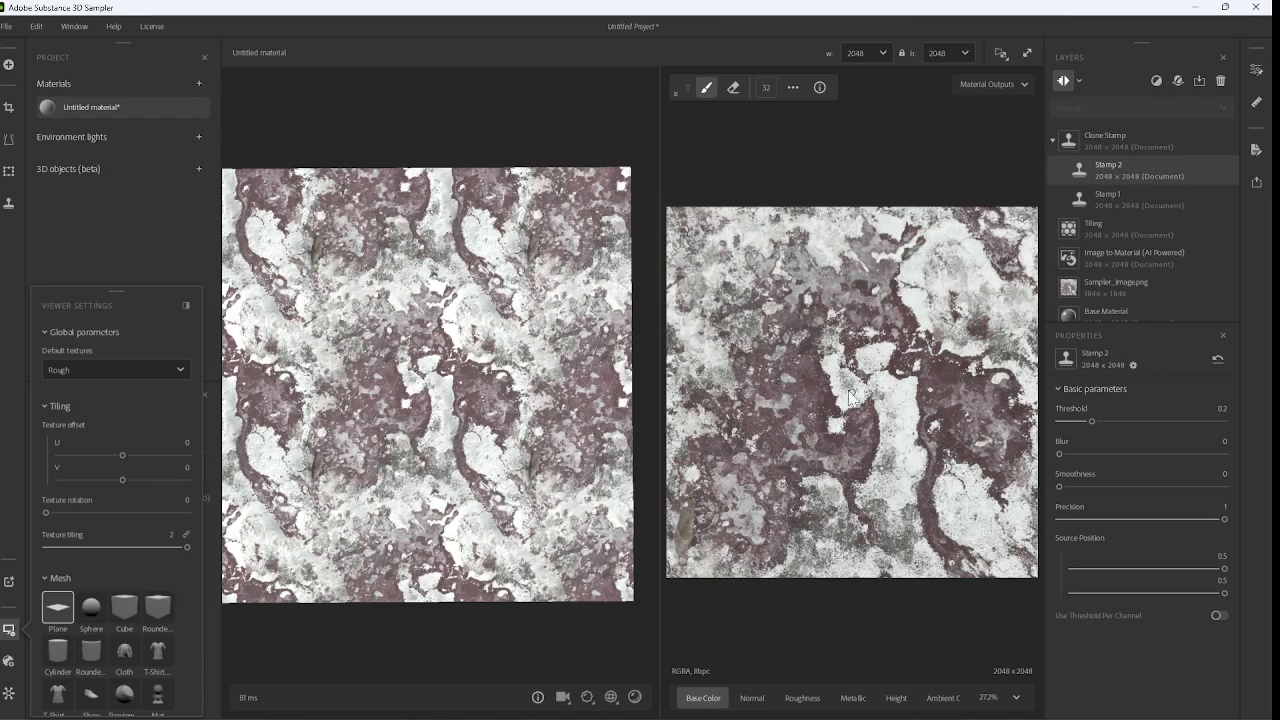
{"action": "left_click_drag", "start_coordinate": [851, 391], "coordinate": [848, 467]}
{"action": "mouse_move", "coordinate": [800, 581]}
{"action": "left_mouse_down"}
{"action": "mouse_move", "coordinate": [815, 604]}
{"action": "mouse_move", "coordinate": [816, 581]}
{"action": "mouse_move", "coordinate": [840, 588]}
{"action": "mouse_move", "coordinate": [866, 574]}
{"action": "left_mouse_up"}
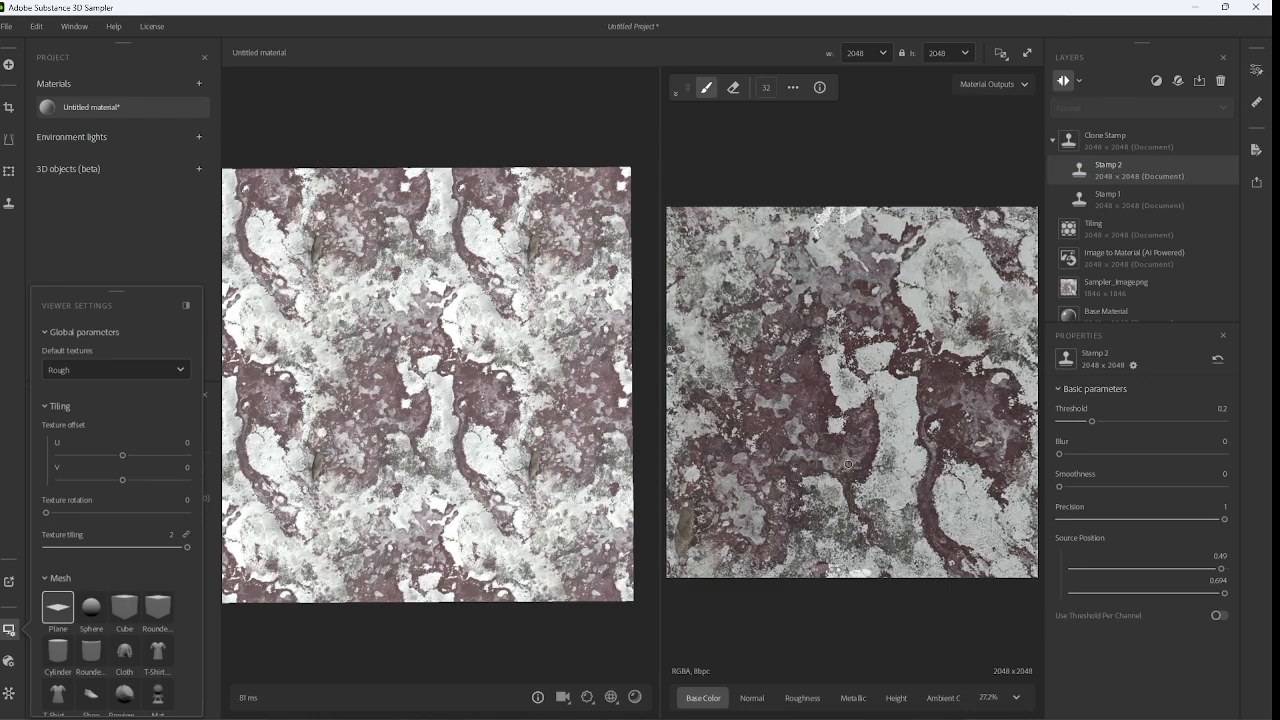
{"action": "mouse_move", "coordinate": [676, 349]}
{"action": "left_mouse_down"}
{"action": "mouse_move", "coordinate": [636, 358]}
{"action": "mouse_move", "coordinate": [678, 346]}
{"action": "mouse_move", "coordinate": [682, 305]}
{"action": "mouse_move", "coordinate": [642, 319]}
{"action": "left_mouse_up"}
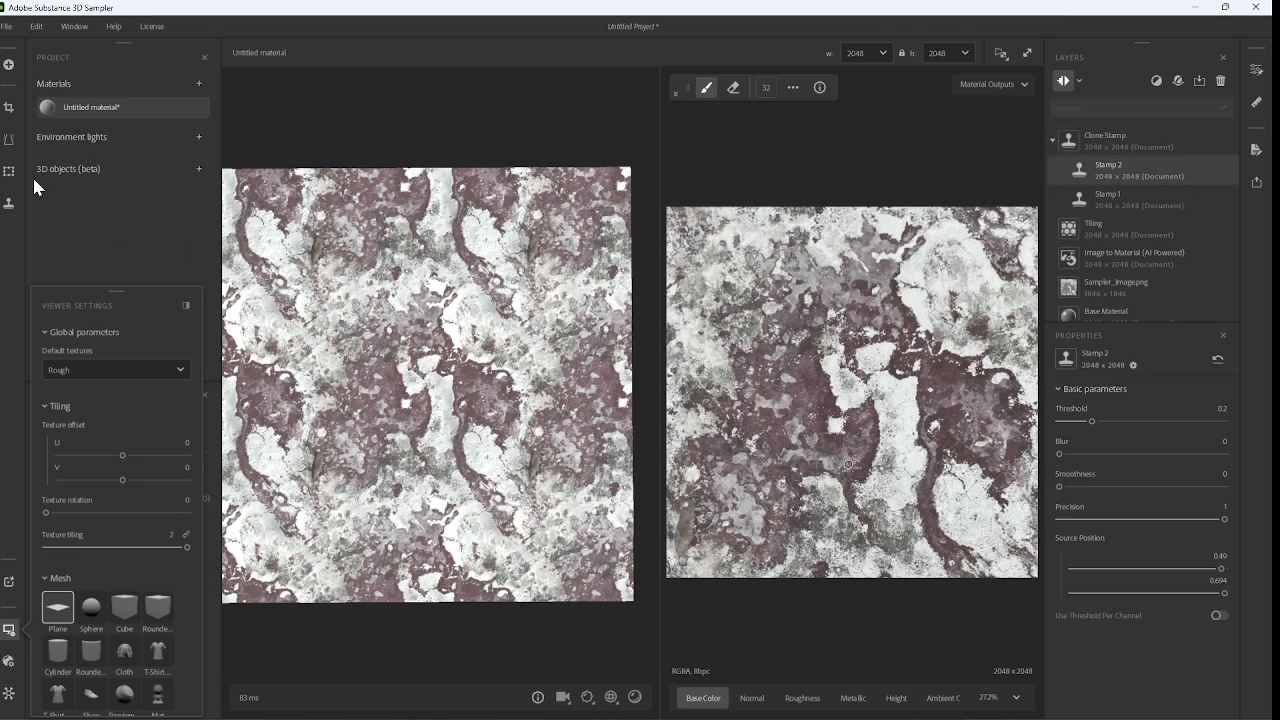
- Add a third stamp sourced at about 0.628, 0.885 to cover the curved dark vein in the texture's lower-right area
{"action": "left_click", "coordinate": [10, 204]}
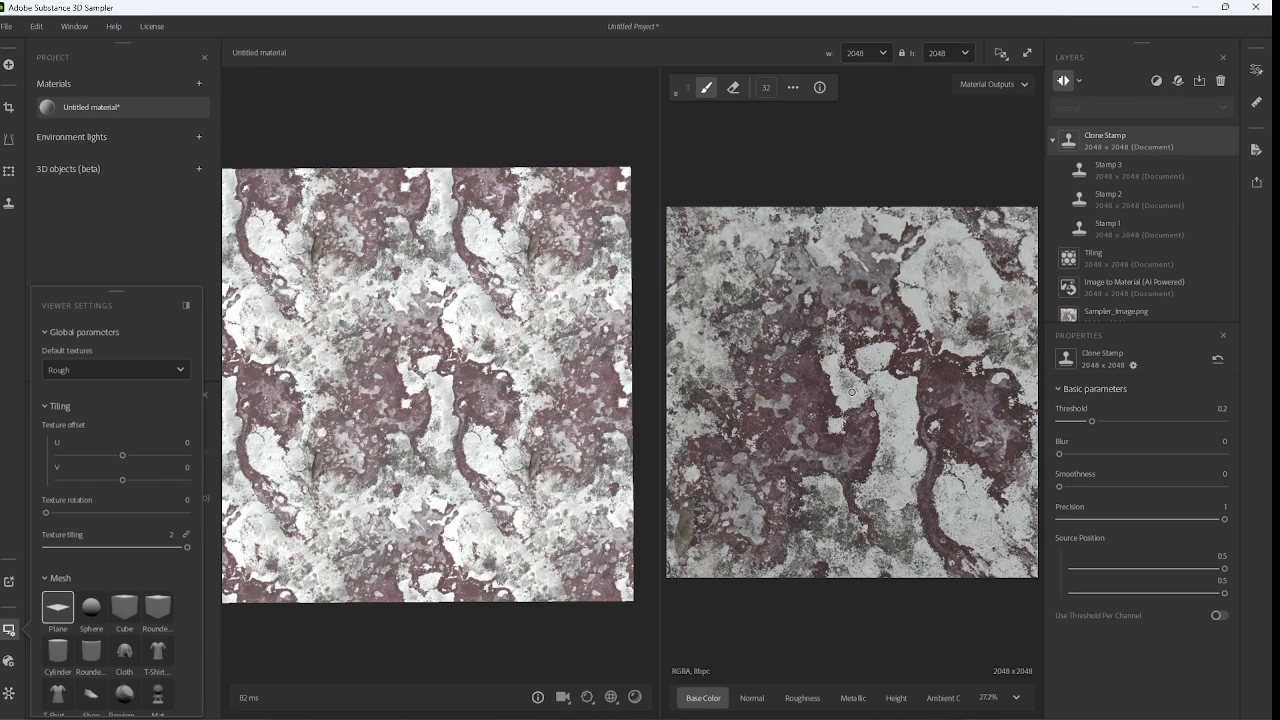
{"action": "left_click_drag", "start_coordinate": [852, 392], "coordinate": [899, 536]}
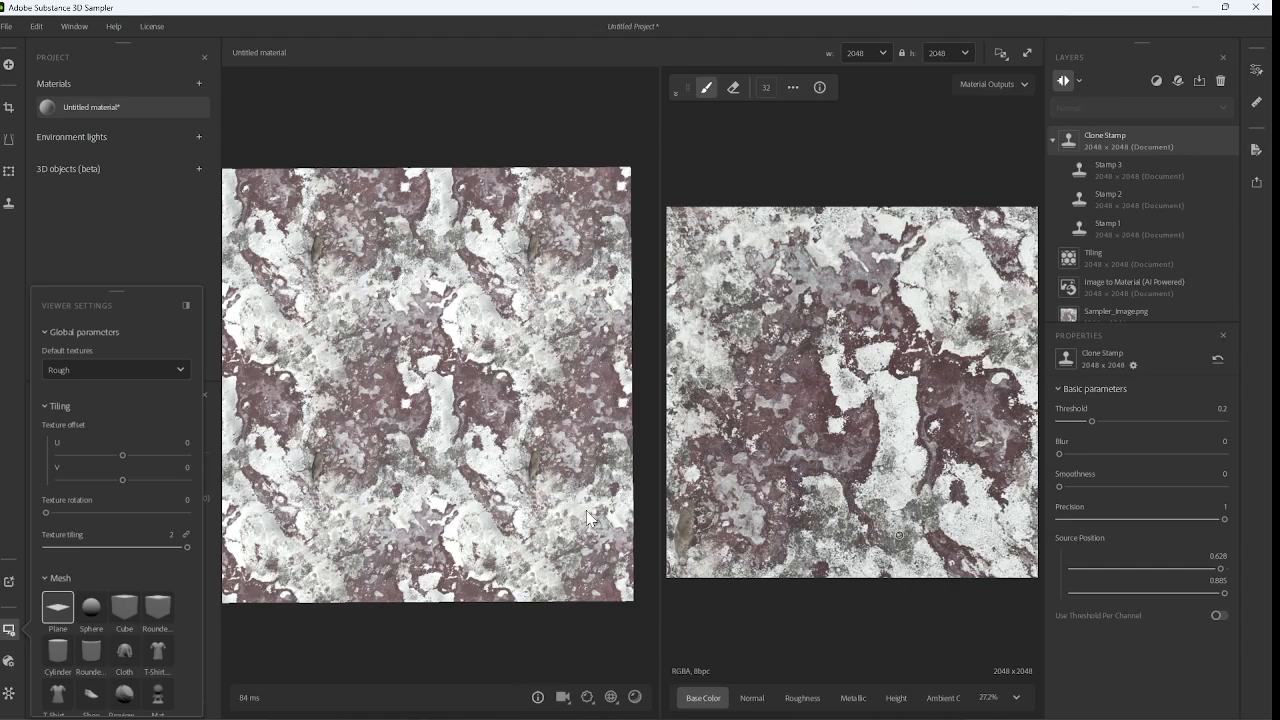
- Check the repetition on the preview plane with a texture tiling of 4, and restore the tiling to 2
{"action": "left_click", "coordinate": [611, 697]}
{"action": "left_click_drag", "start_coordinate": [607, 672], "coordinate": [646, 674]}
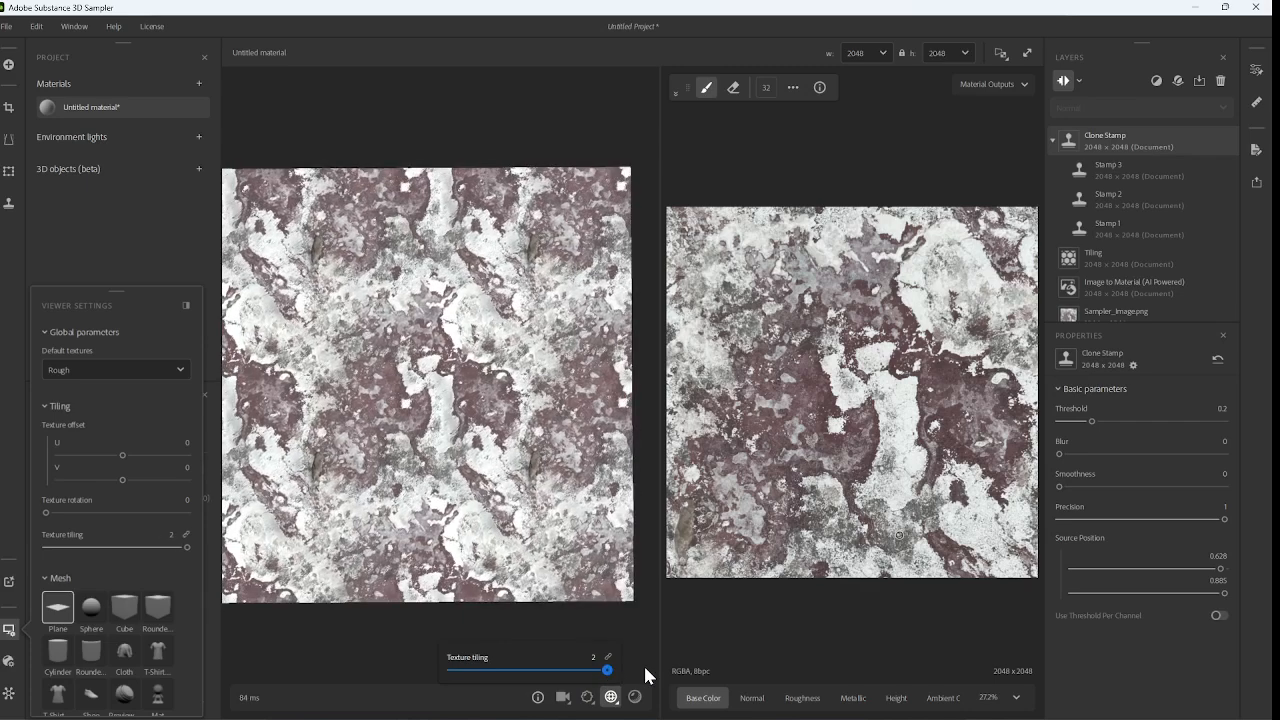
{"action": "double_click", "coordinate": [592, 658]}
{"action": "type", "text": "4"}
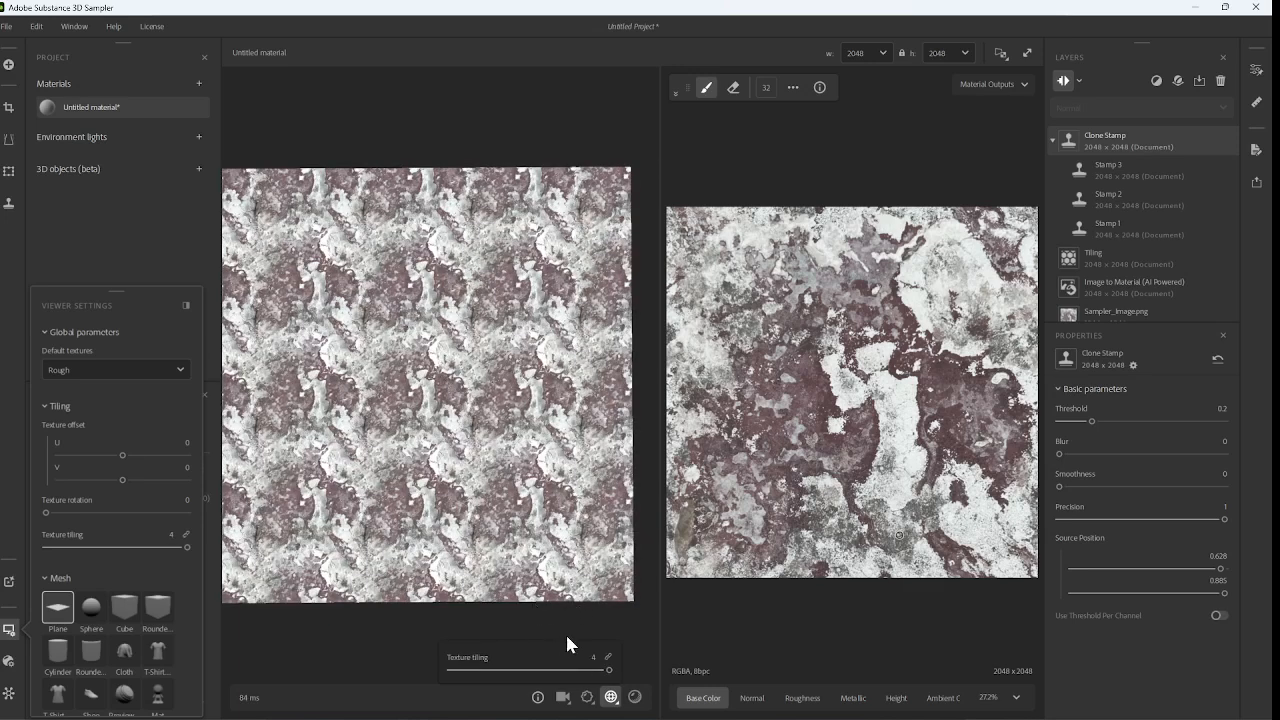
{"action": "double_click", "coordinate": [594, 659]}
{"action": "type", "text": "2"}
{"action": "key", "text": "Return"}
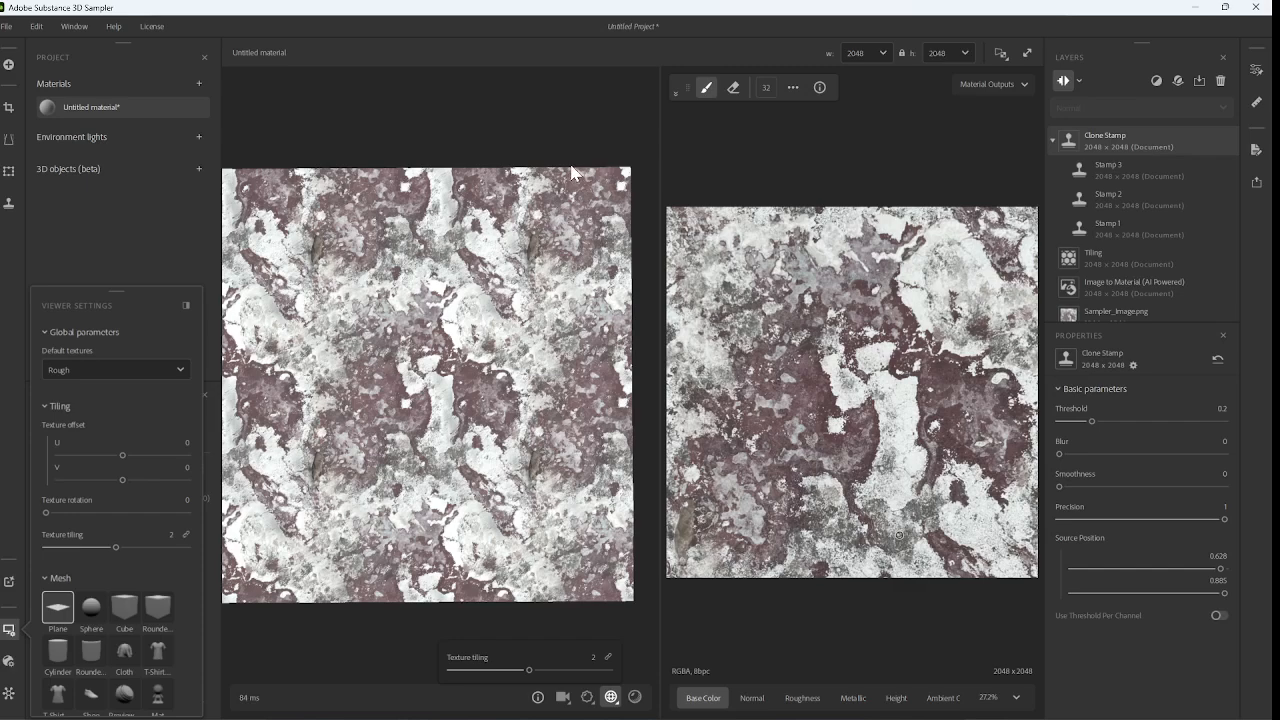
- Examine the stamped material's surface relief and repeats on the plane from close, low-angle and distant views
{"action": "scroll", "coordinate": [527, 296], "scroll_direction": "down", "scroll_amount": 2}
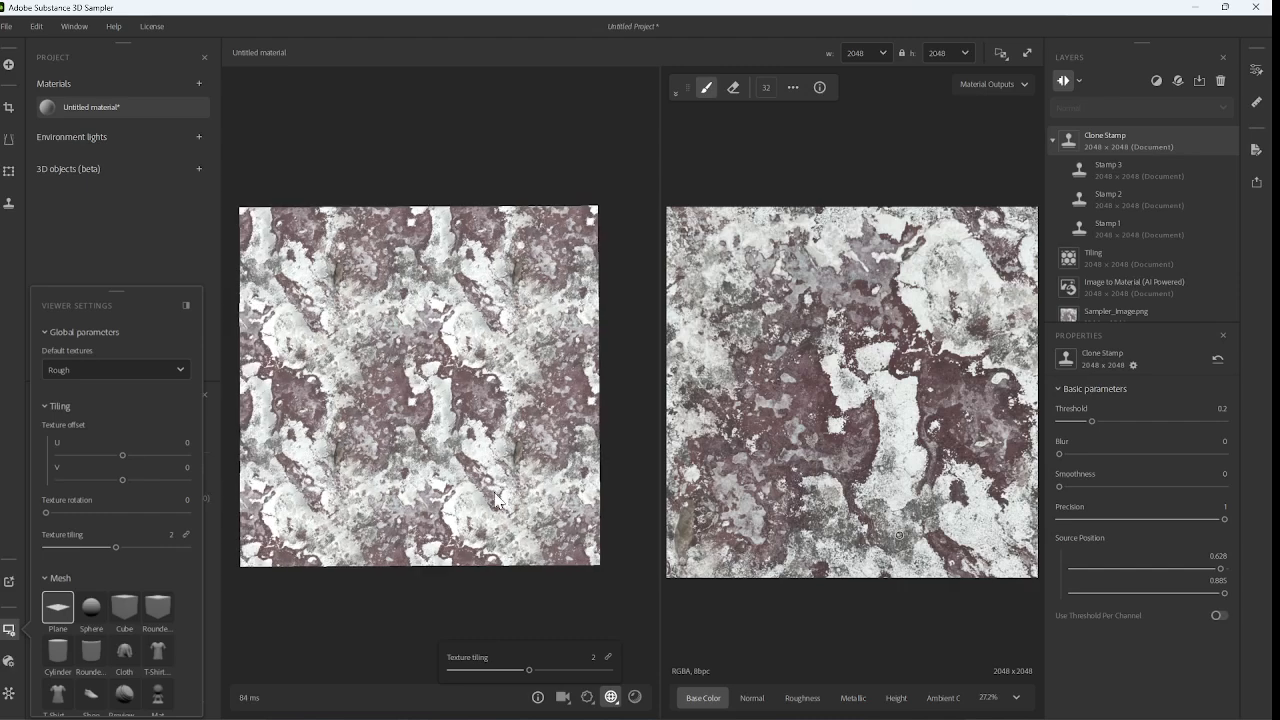
{"action": "left_click_drag", "start_coordinate": [500, 490], "coordinate": [543, 345]}
{"action": "scroll", "coordinate": [543, 345], "scroll_direction": "up", "scroll_amount": 5}
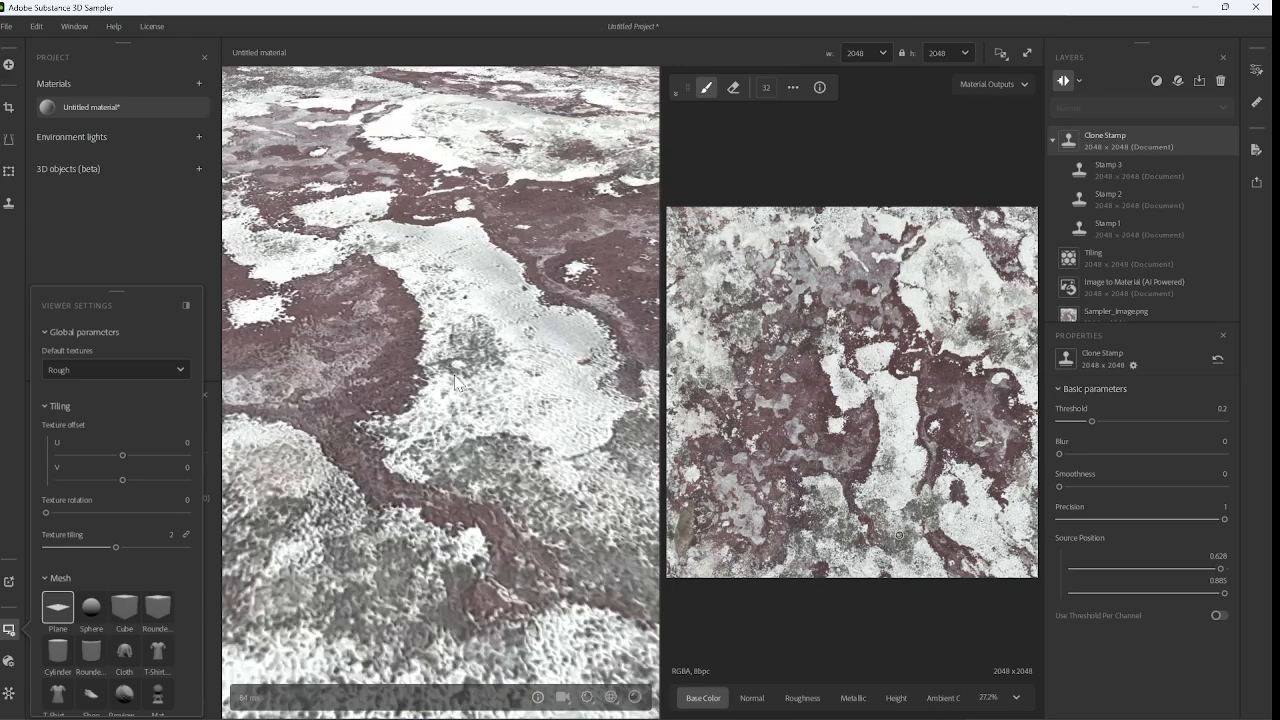
{"action": "left_click_drag", "start_coordinate": [520, 395], "coordinate": [483, 328]}
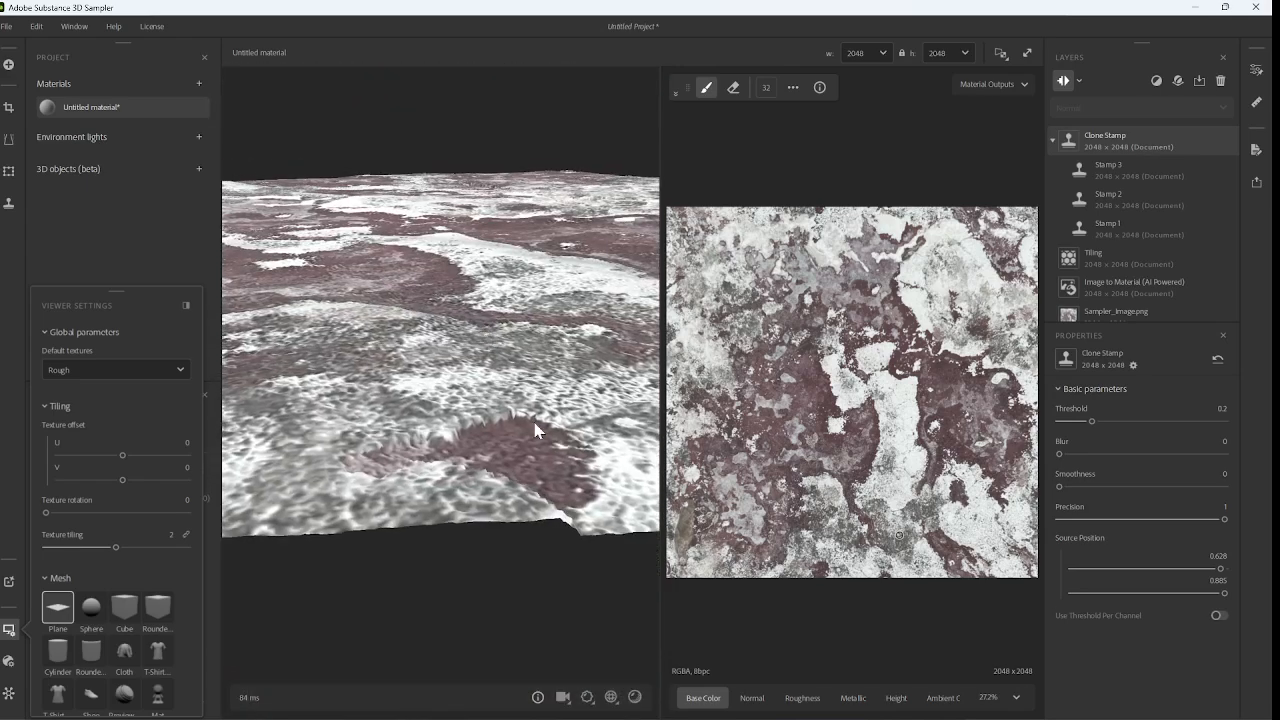
{"action": "scroll", "coordinate": [527, 420], "scroll_direction": "up", "scroll_amount": 3}
{"action": "scroll", "coordinate": [510, 404], "scroll_direction": "down", "scroll_amount": 2}
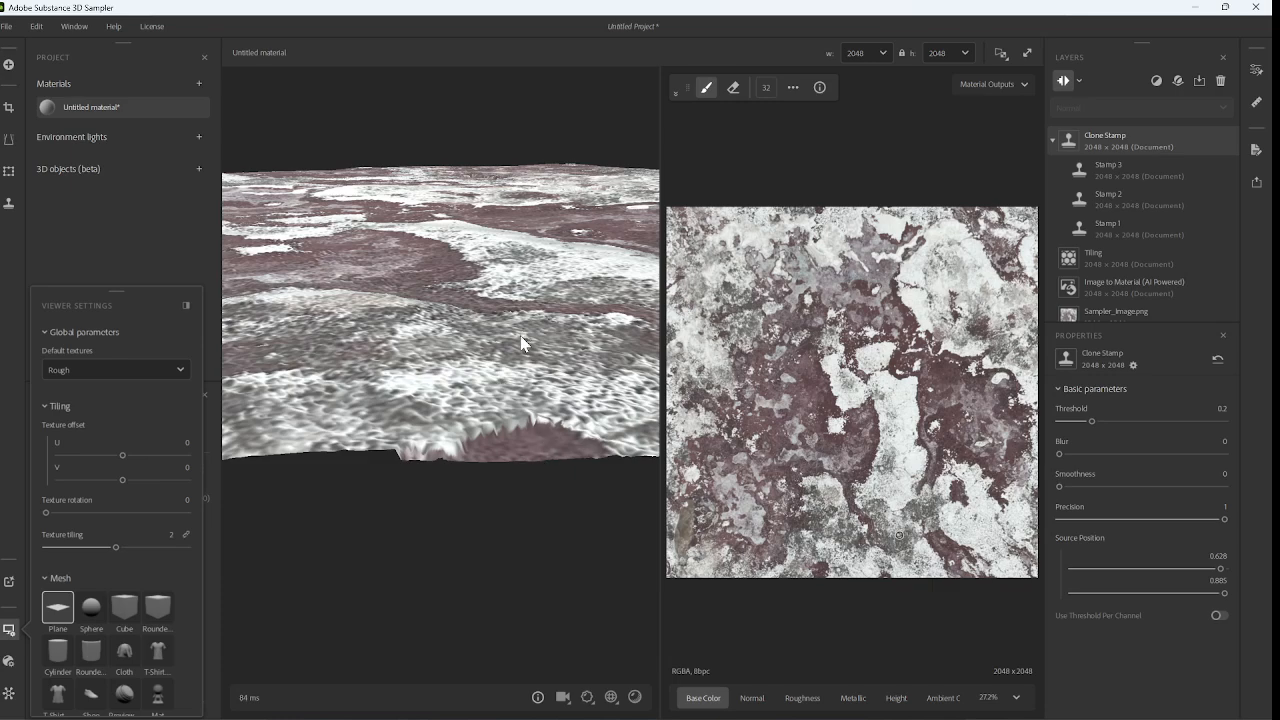
{"action": "left_click_drag", "start_coordinate": [521, 335], "coordinate": [553, 283]}
{"action": "scroll", "coordinate": [525, 388], "scroll_direction": "down", "scroll_amount": 3}
{"action": "scroll", "coordinate": [518, 460], "scroll_direction": "down", "scroll_amount": 5}
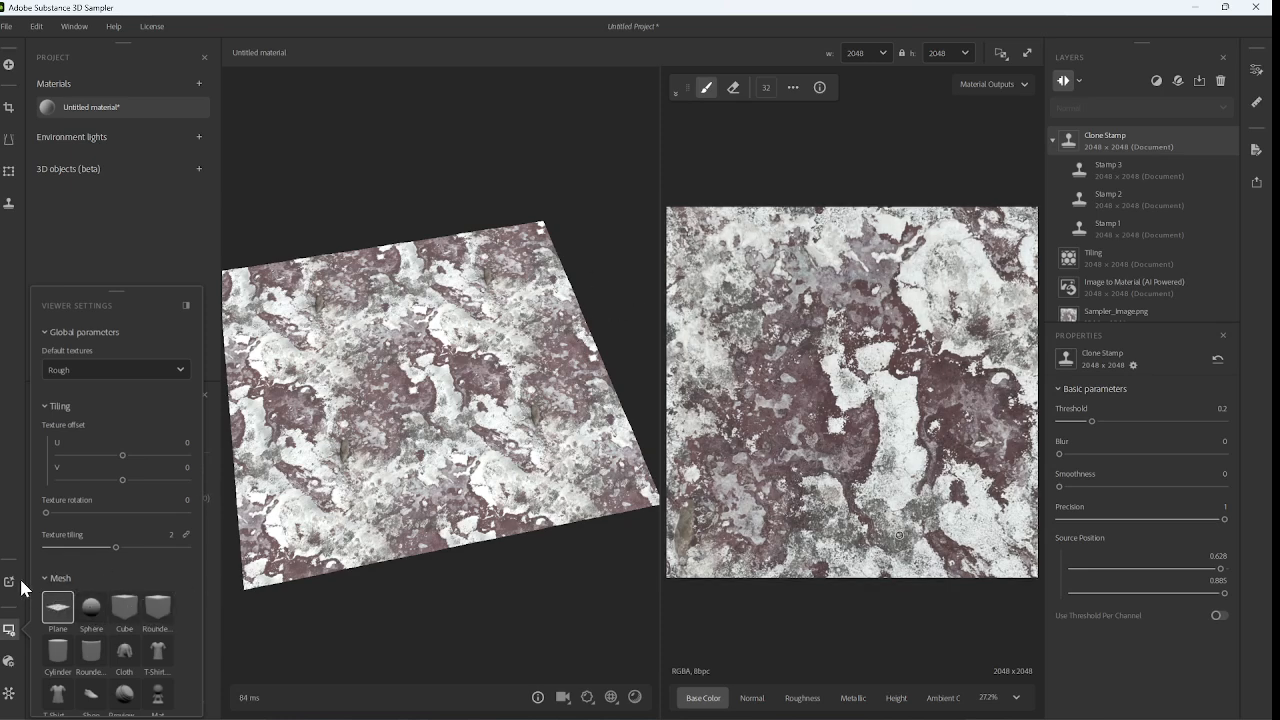
- Switch the preview mesh to Cloth, widen the 3D view, and inspect the material around the draped folds
{"action": "left_click", "coordinate": [9, 628]}
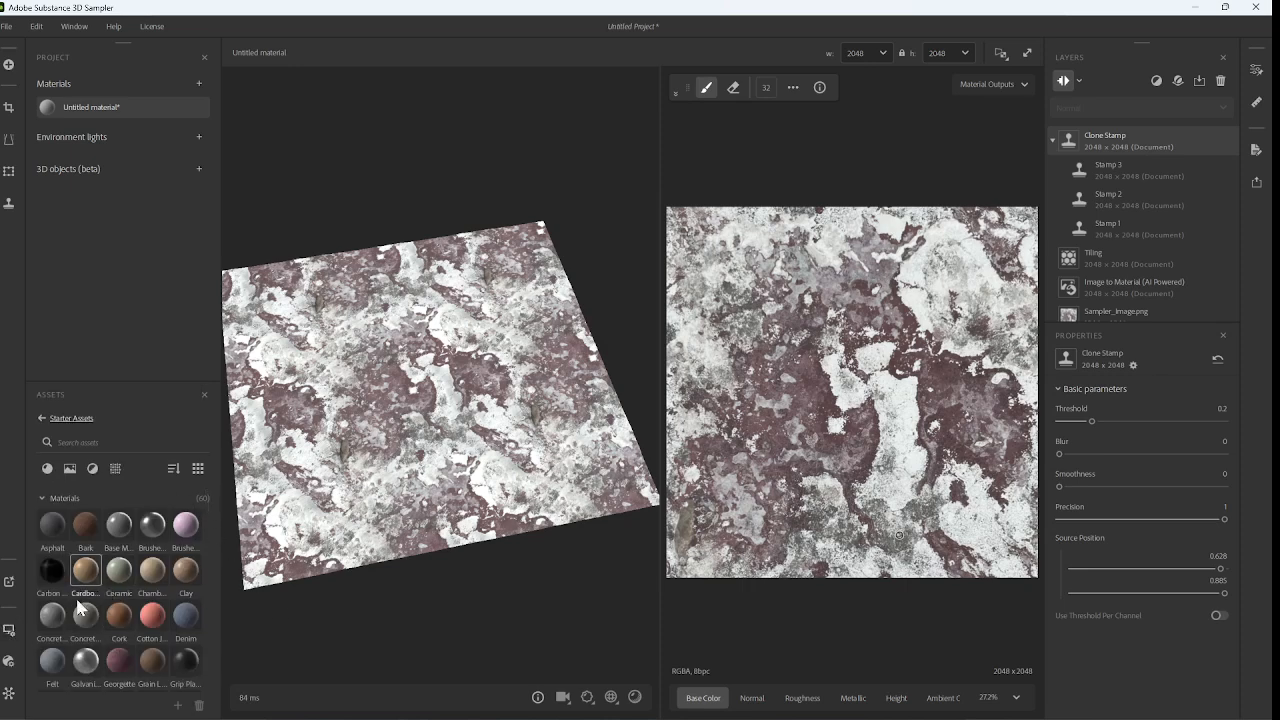
{"action": "left_click", "coordinate": [9, 628]}
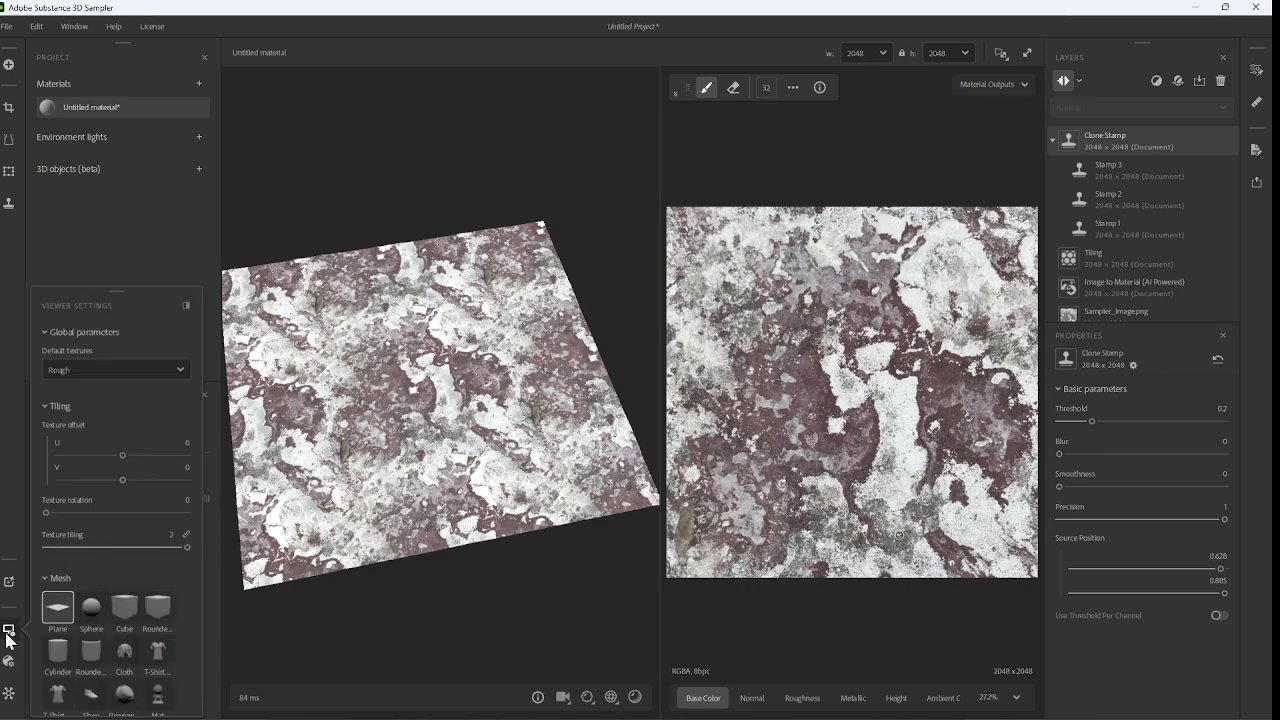
{"action": "left_click", "coordinate": [125, 652]}
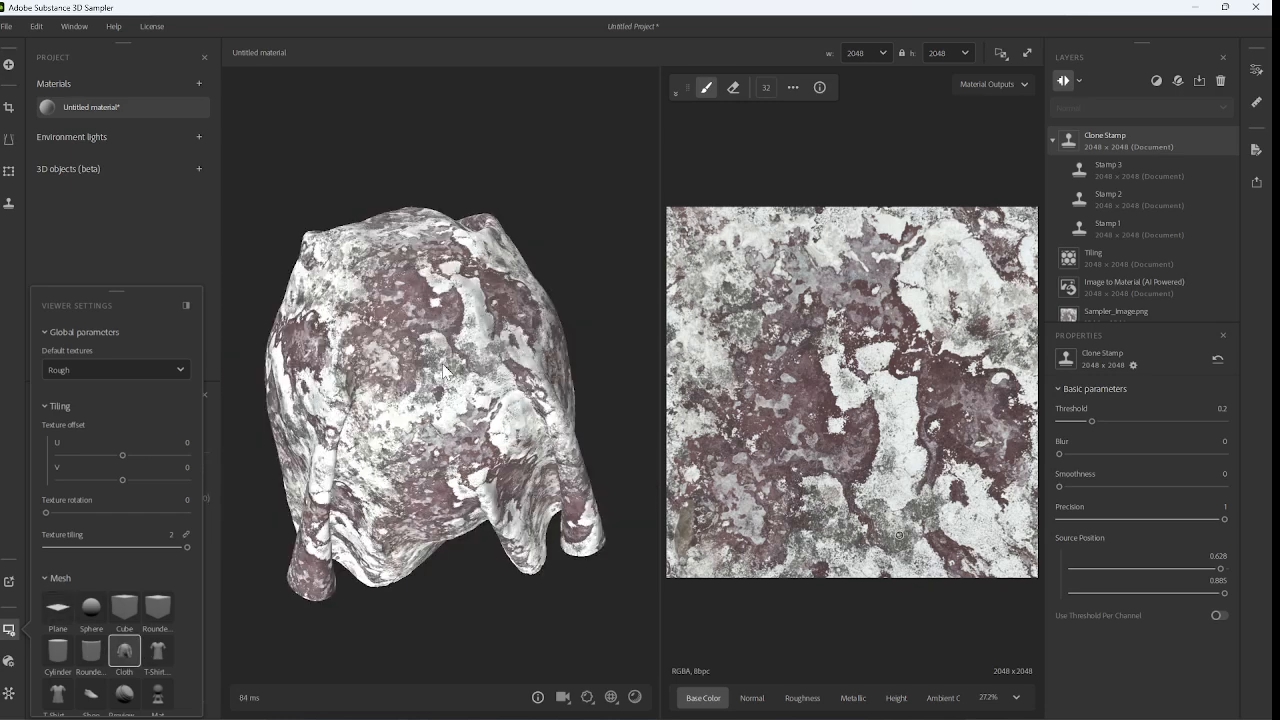
{"action": "left_click_drag", "start_coordinate": [443, 365], "coordinate": [556, 290]}
{"action": "scroll", "coordinate": [556, 290], "scroll_direction": "up", "scroll_amount": 2}
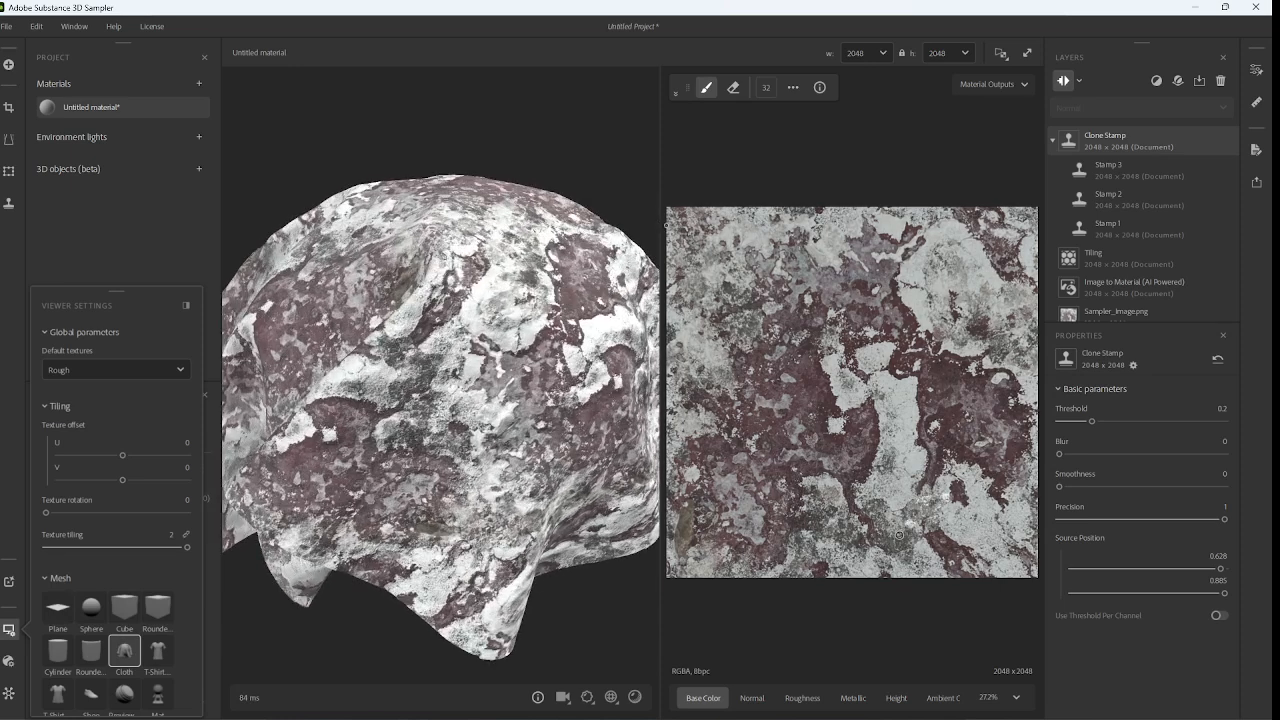
{"action": "left_click_drag", "start_coordinate": [658, 223], "coordinate": [731, 217]}
{"action": "scroll", "coordinate": [539, 340], "scroll_direction": "down", "scroll_amount": 2}
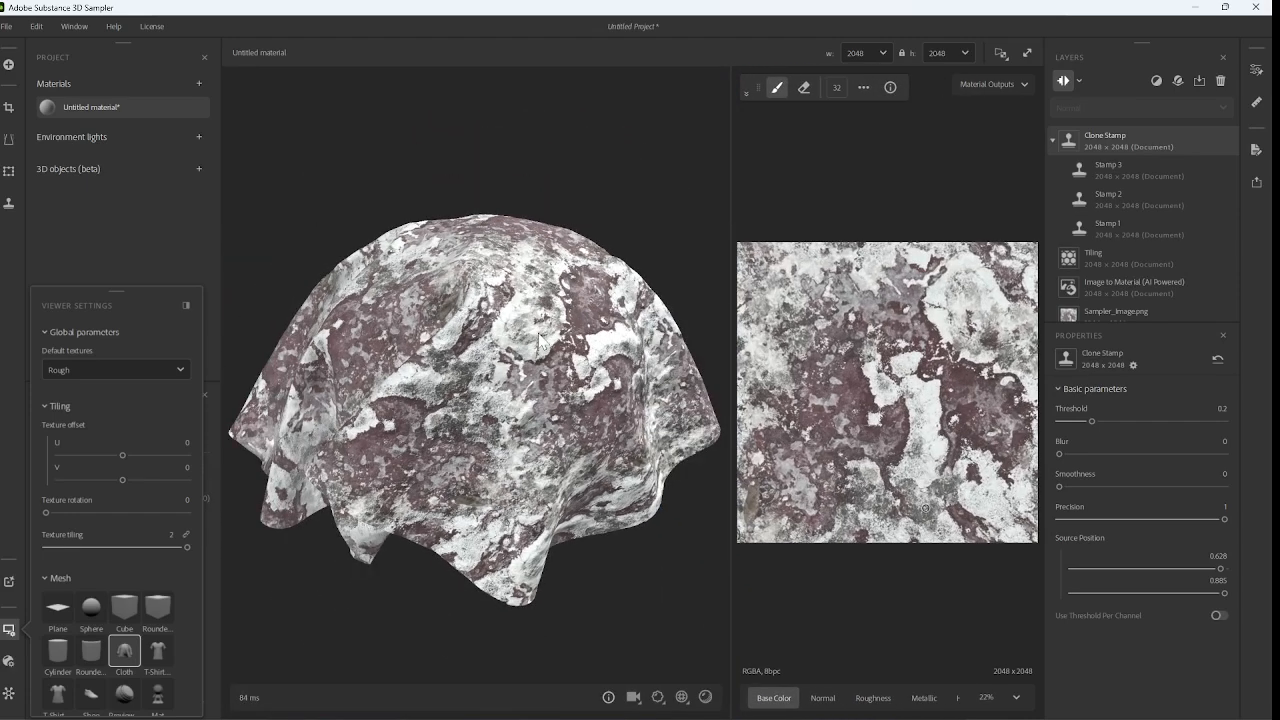
{"action": "scroll", "coordinate": [539, 340], "scroll_direction": "up", "scroll_amount": 2}
{"action": "left_click_drag", "start_coordinate": [545, 355], "coordinate": [600, 349]}
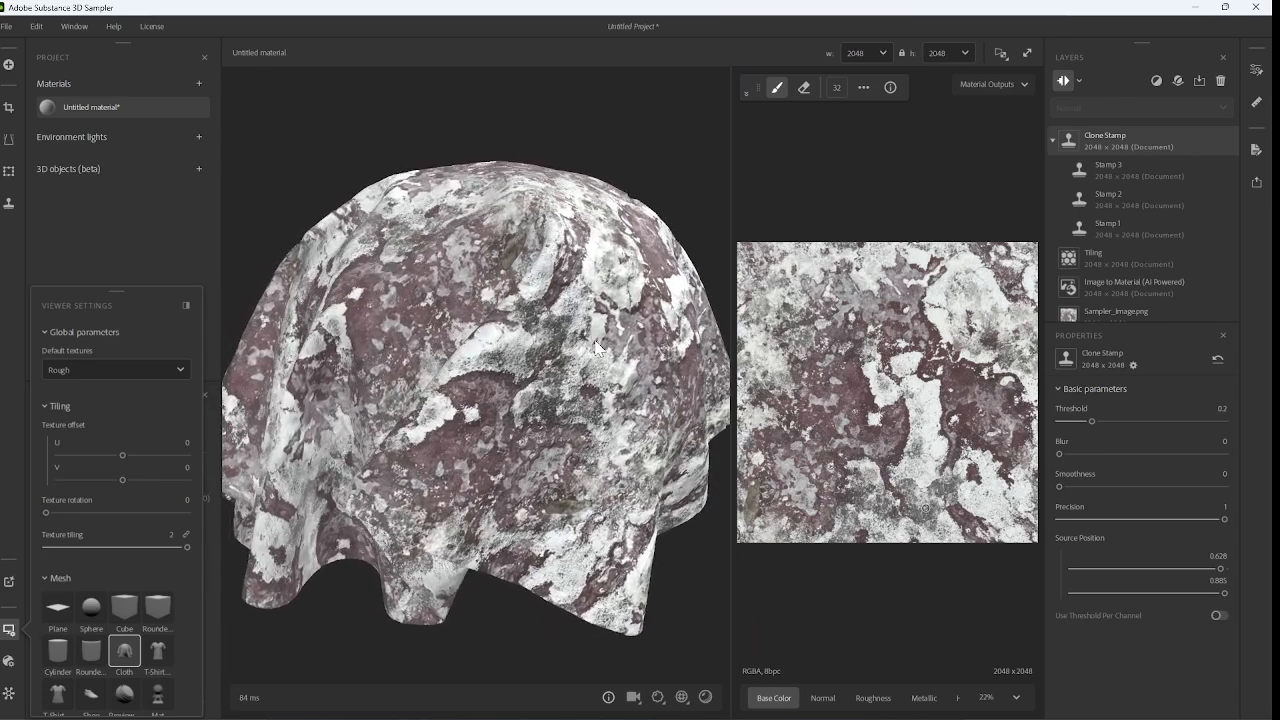
- Try a Color Replace filter above the Clone Stamp layer, and delete it
{"action": "left_click", "coordinate": [1053, 142]}
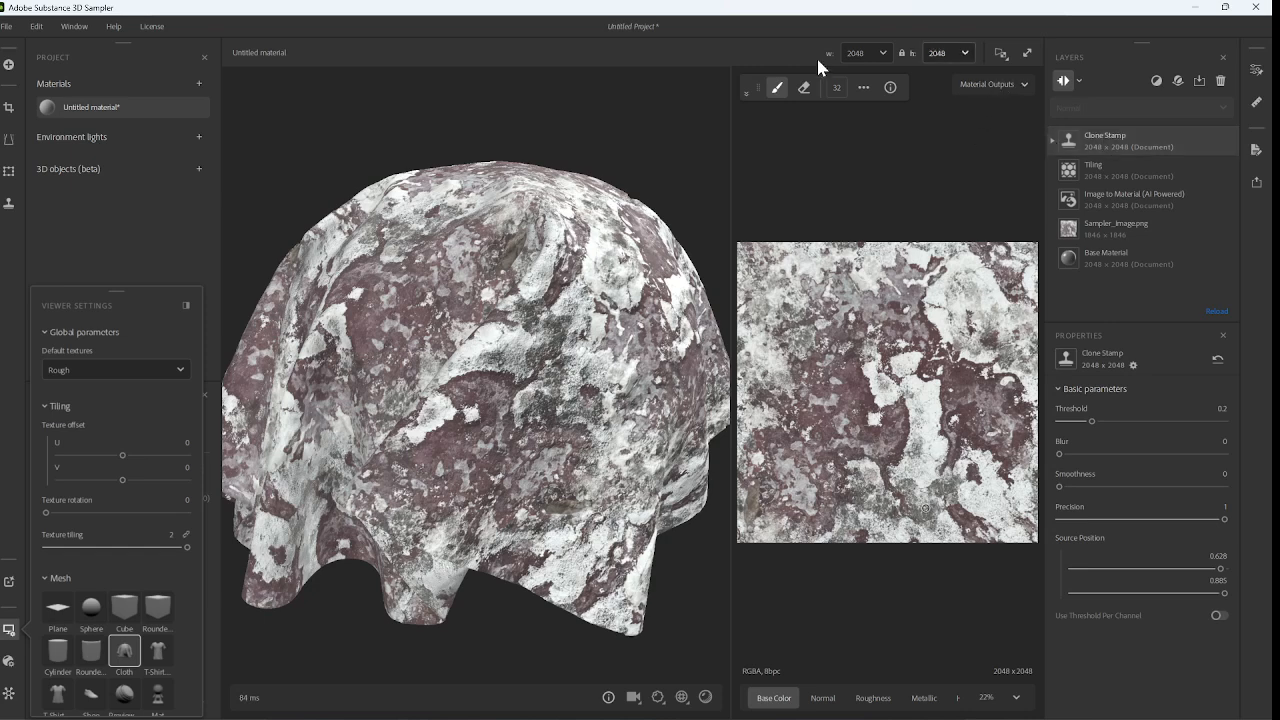
{"action": "left_click", "coordinate": [1157, 84]}
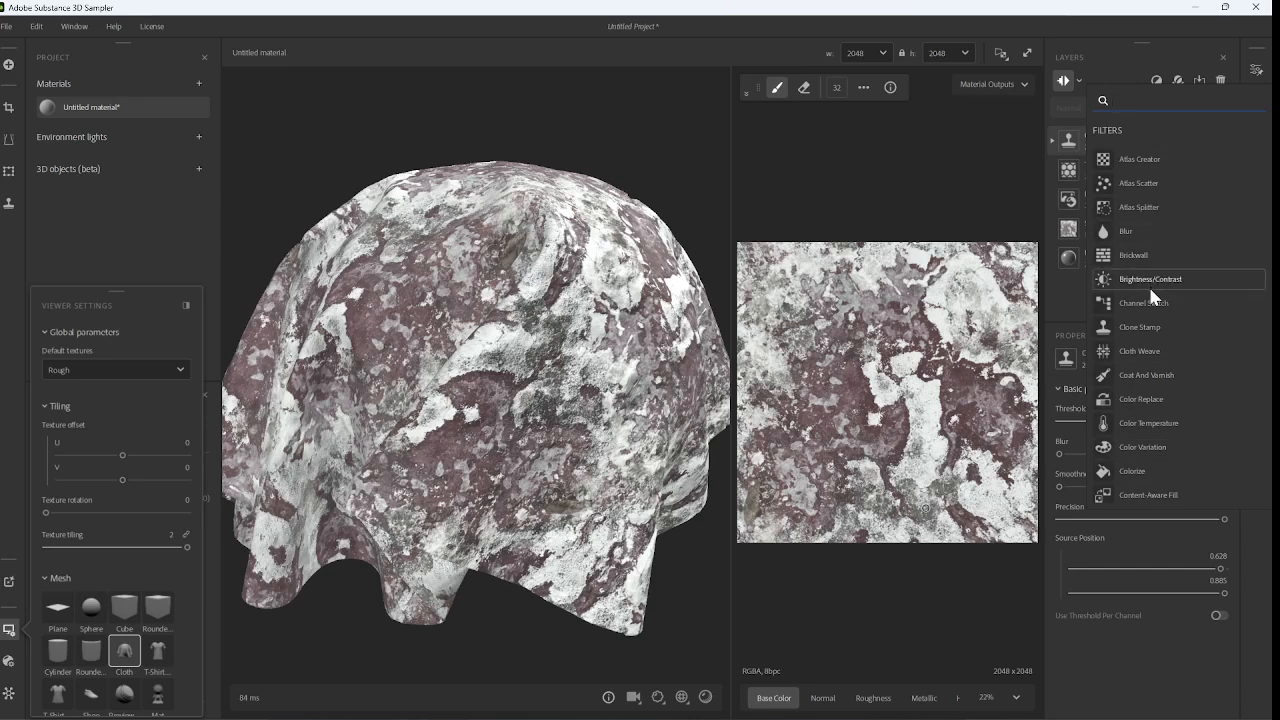
{"action": "left_click", "coordinate": [1142, 400]}
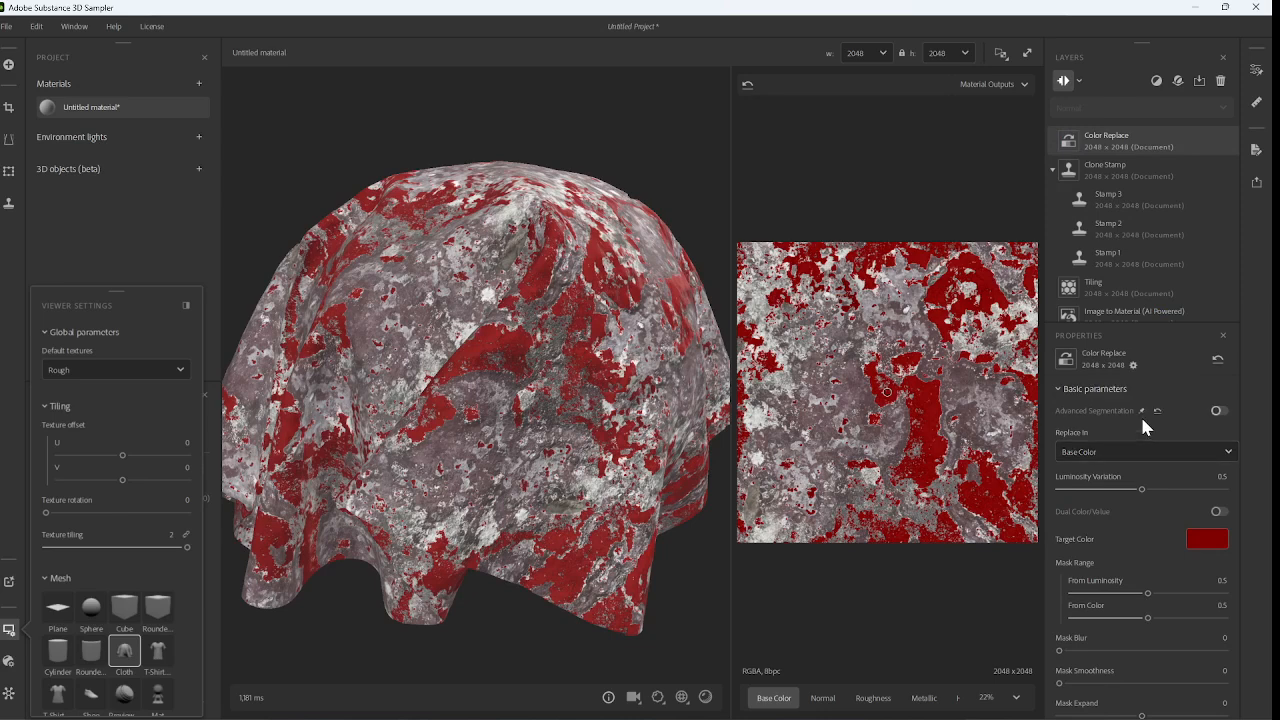
{"action": "scroll", "coordinate": [1140, 414], "scroll_direction": "down", "scroll_amount": 1}
{"action": "scroll", "coordinate": [1143, 422], "scroll_direction": "up", "scroll_amount": 1}
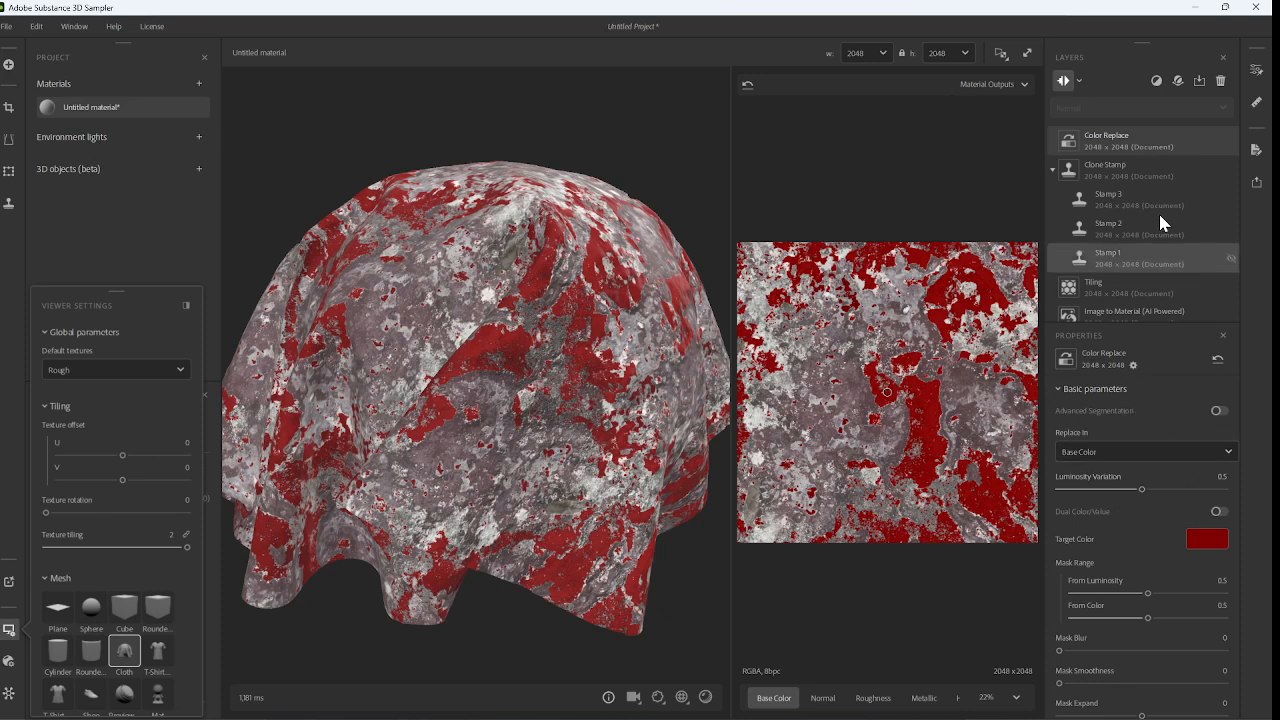
{"action": "left_click", "coordinate": [1221, 84]}
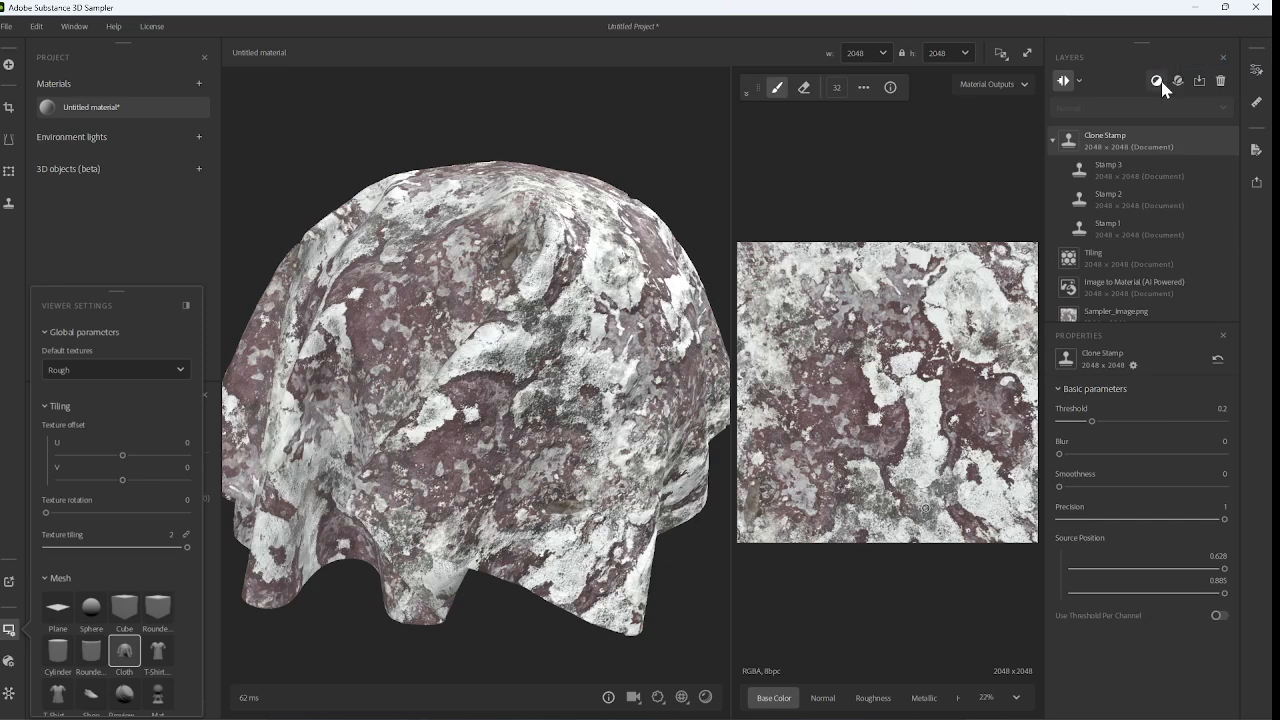
- Add a Color Variation filter above the Clone Stamp layer and set its Color Count to 7
{"action": "left_click", "coordinate": [1158, 80]}
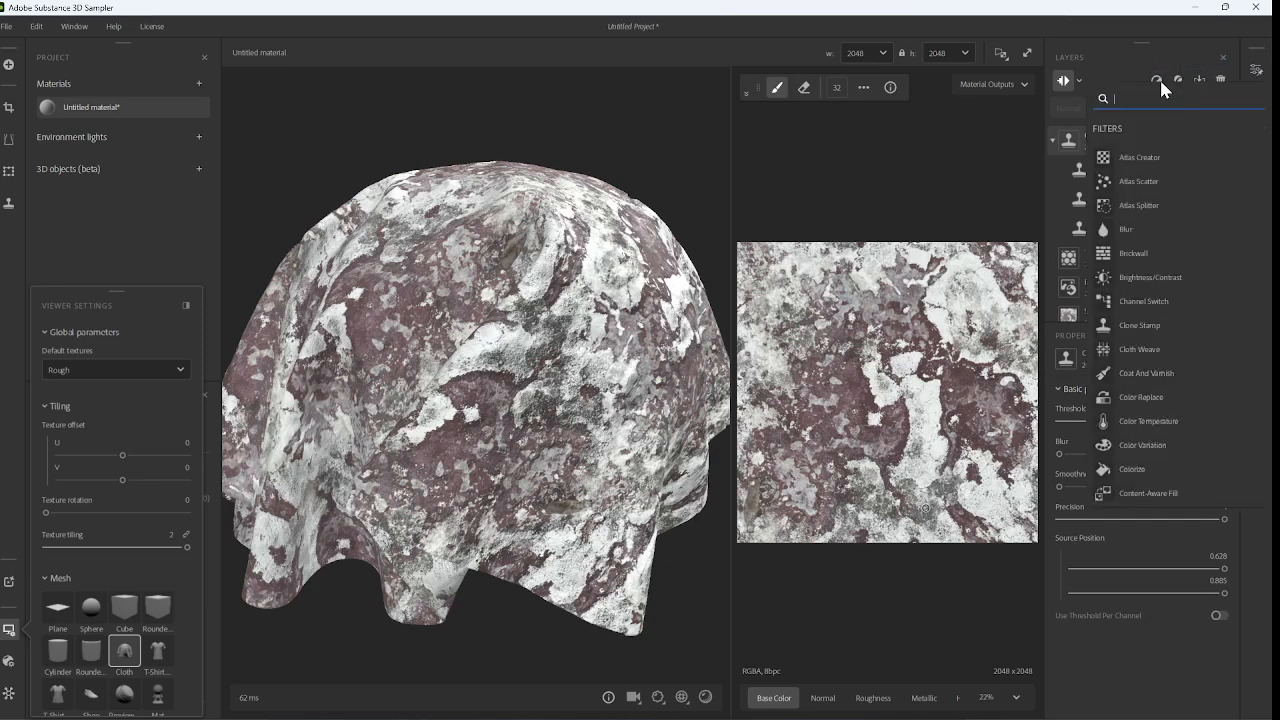
{"action": "left_click", "coordinate": [1150, 445]}
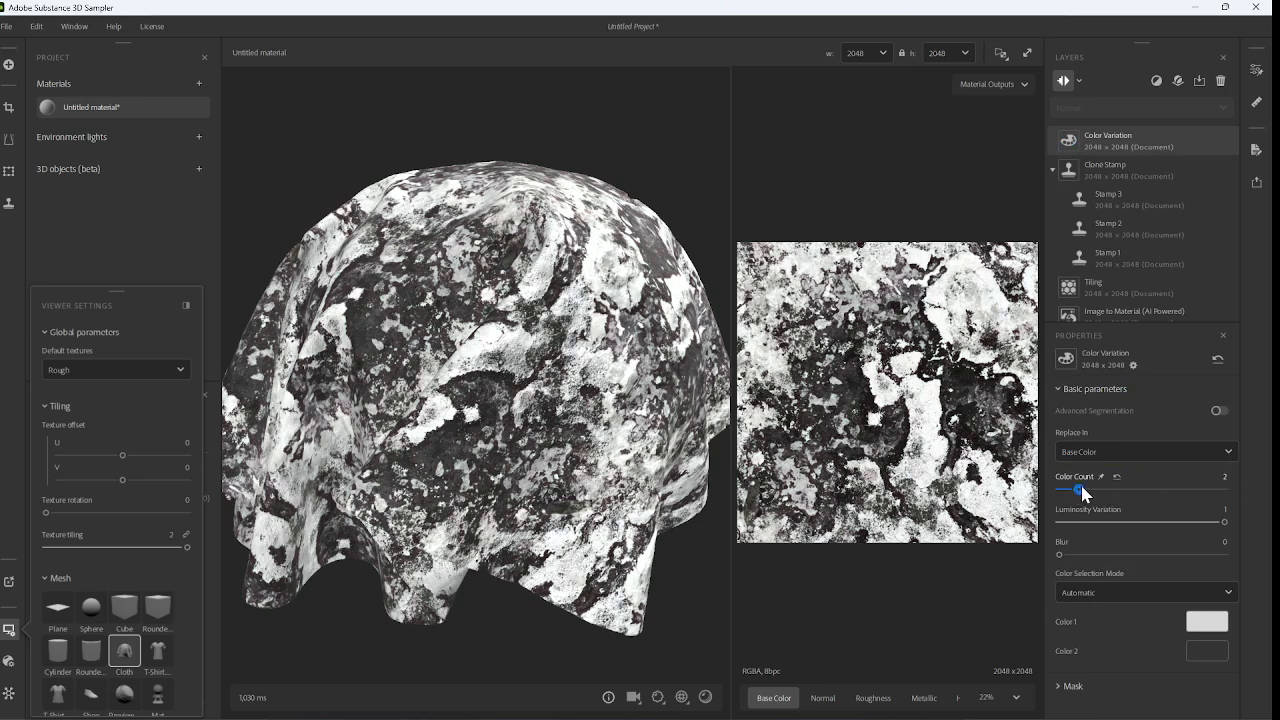
{"action": "left_click_drag", "start_coordinate": [1077, 489], "coordinate": [1170, 491]}
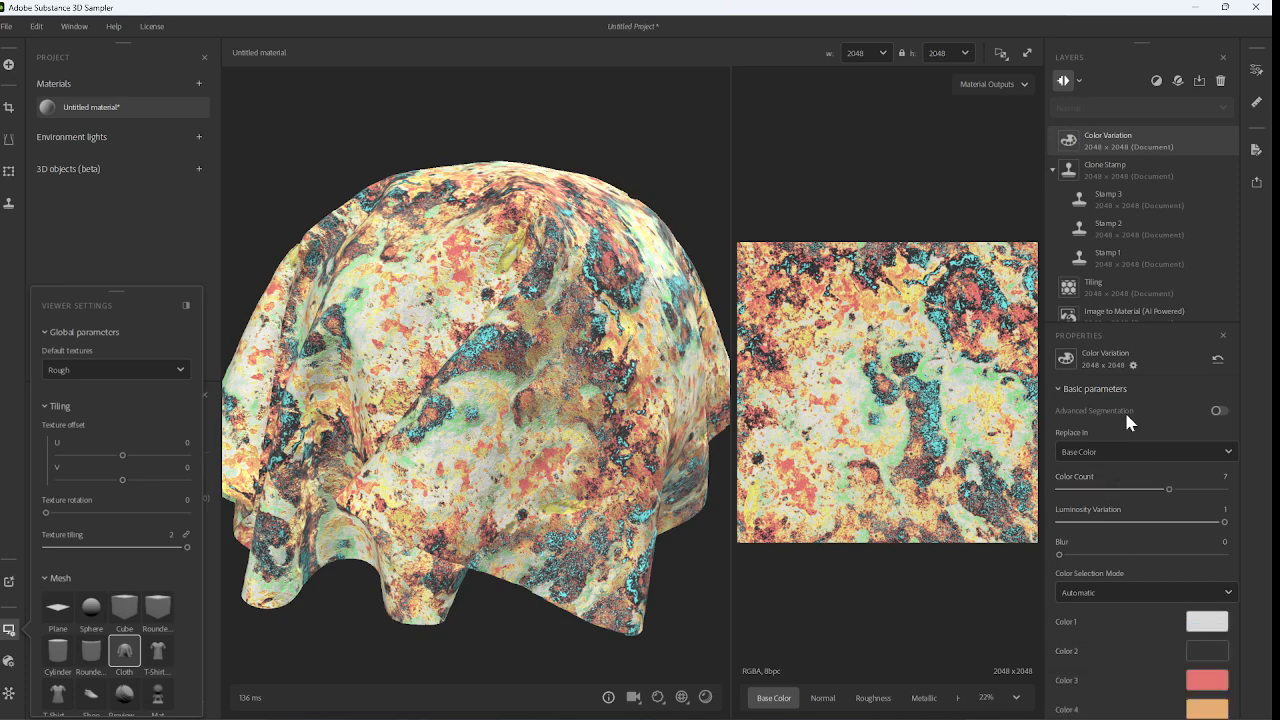
- Try a darker red, #A73434, for Color 3 of the Color Variation filter
{"action": "scroll", "coordinate": [1142, 532], "scroll_direction": "down", "scroll_amount": 3}
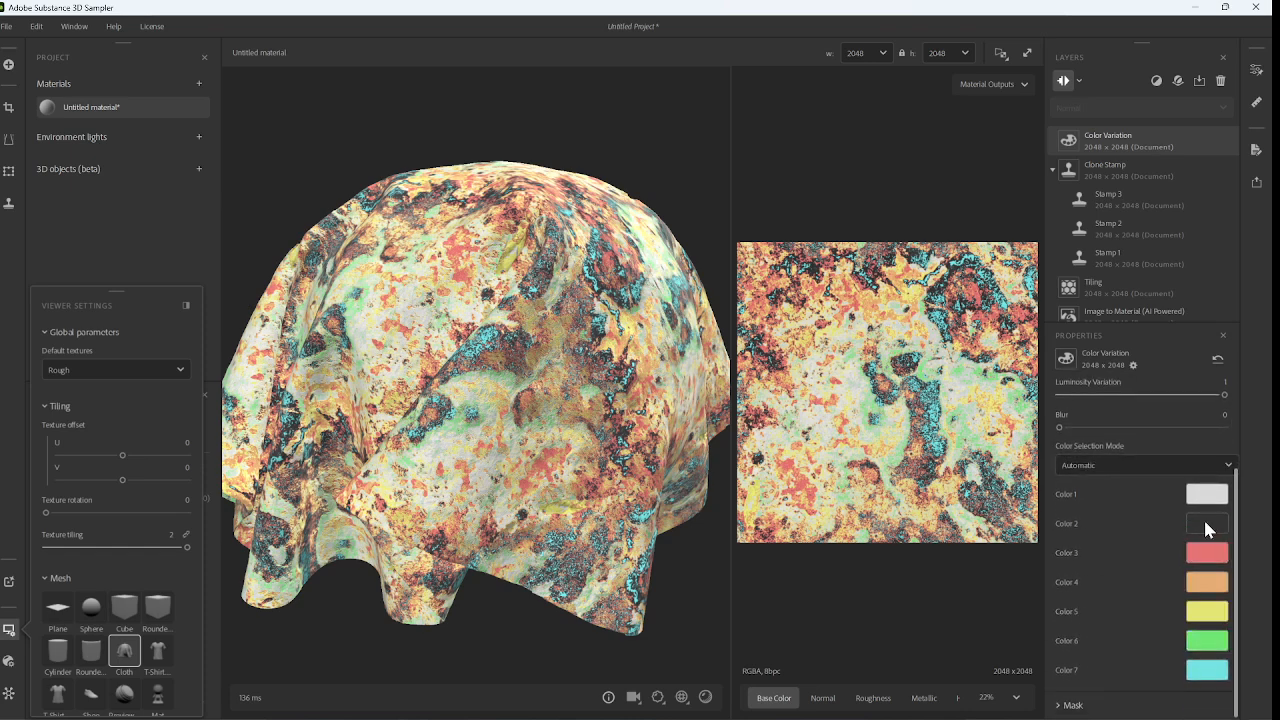
{"action": "left_click", "coordinate": [1207, 555]}
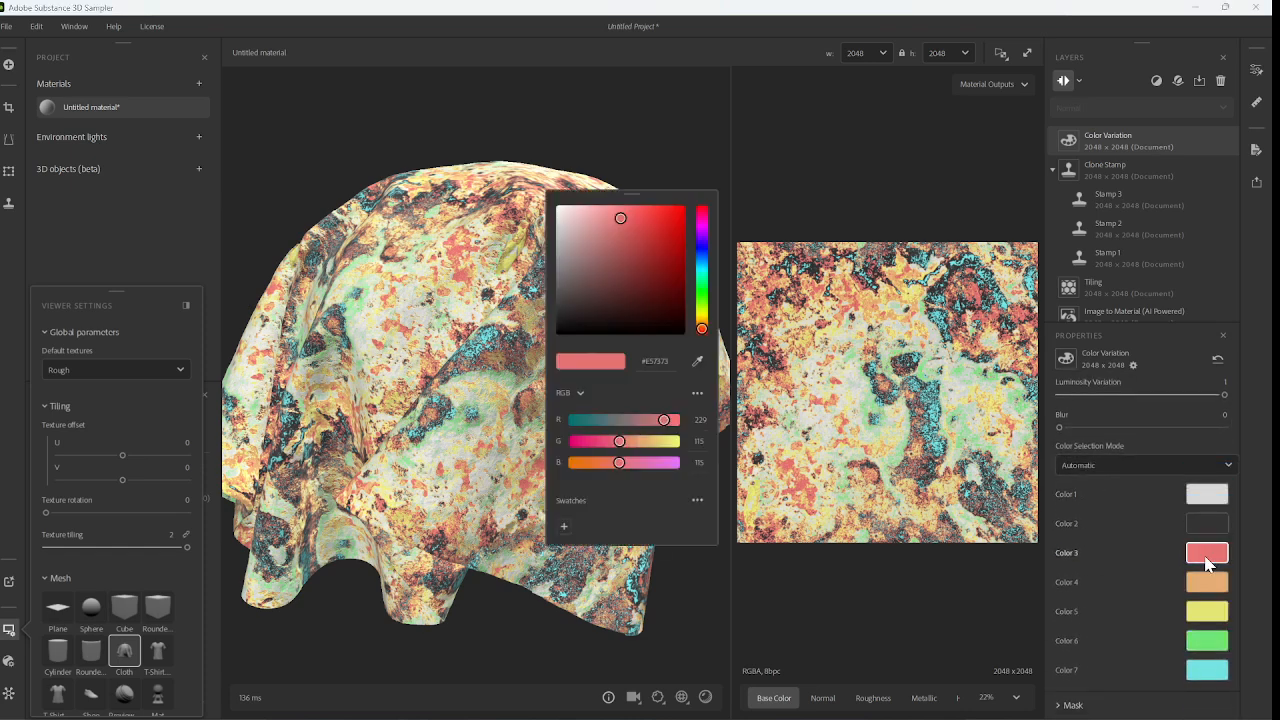
{"action": "left_click_drag", "start_coordinate": [639, 217], "coordinate": [645, 252]}
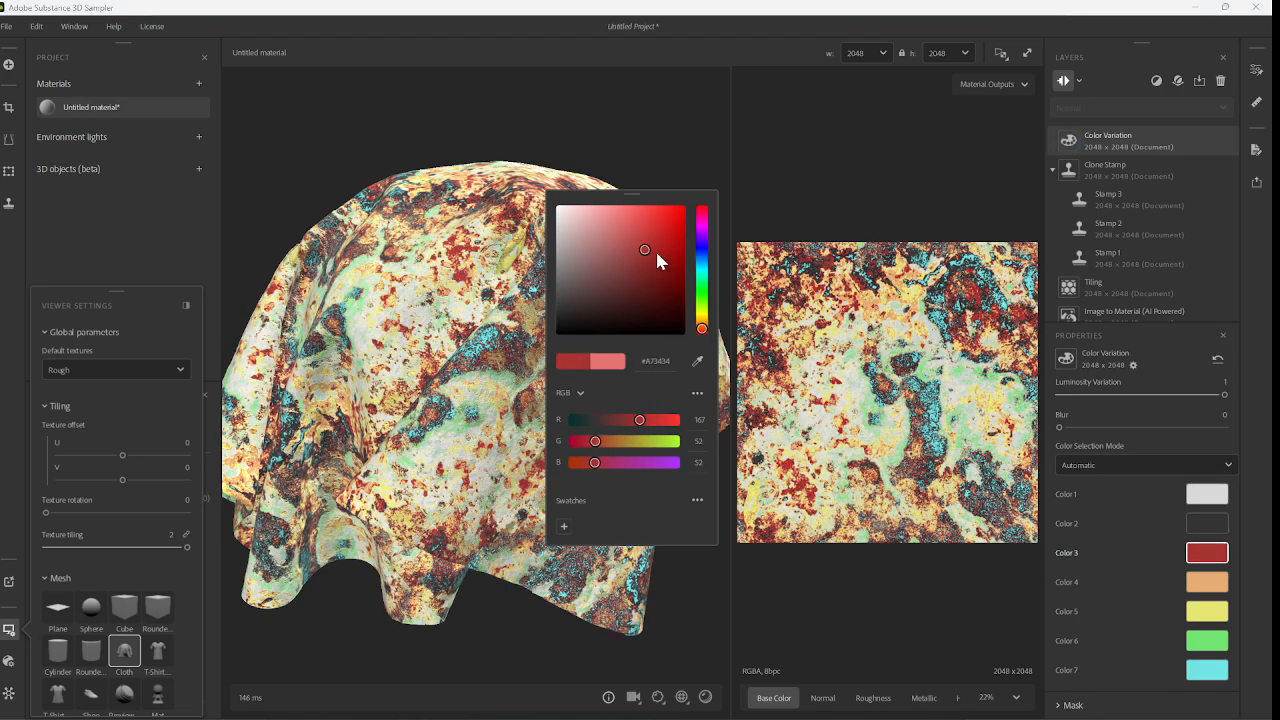
{"action": "left_click", "coordinate": [905, 278]}
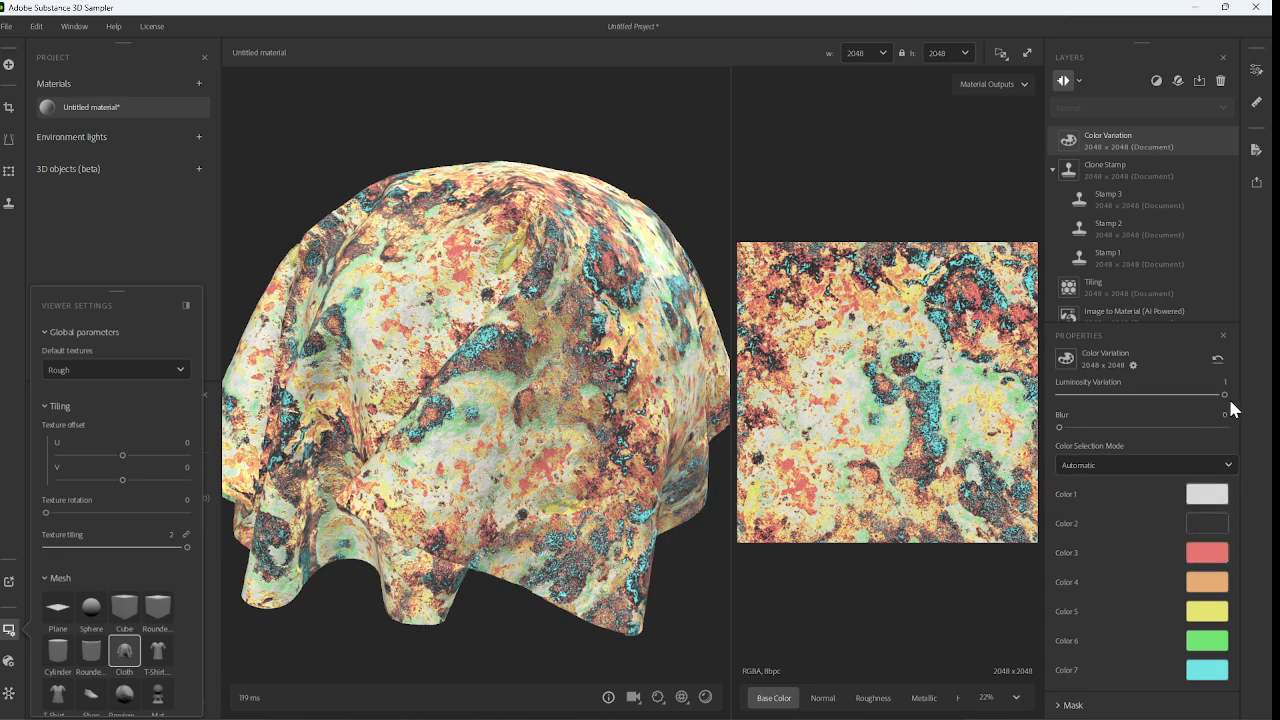
- Set the Color Variation filter's Color Count to 5, keeping Luminosity Variation at 1
{"action": "left_click_drag", "start_coordinate": [1224, 395], "coordinate": [1258, 403]}
{"action": "scroll", "coordinate": [1178, 429], "scroll_direction": "up", "scroll_amount": 2}
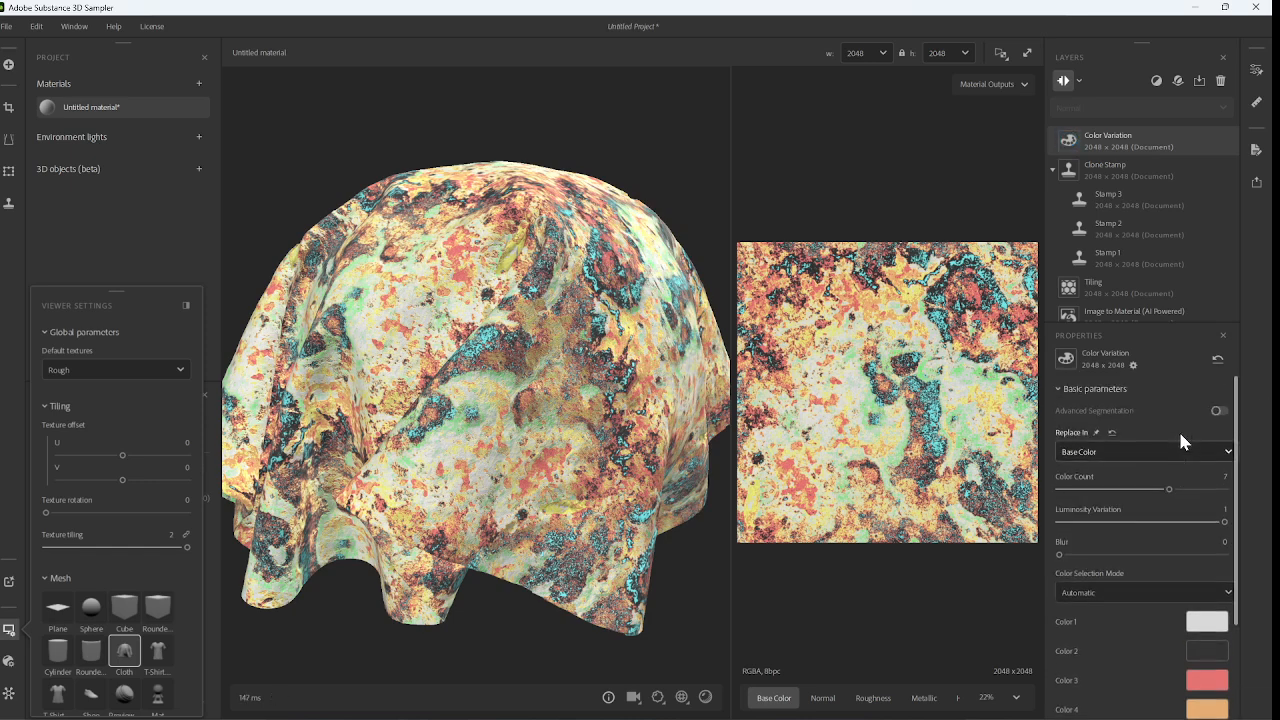
{"action": "left_click_drag", "start_coordinate": [1172, 489], "coordinate": [1140, 492]}
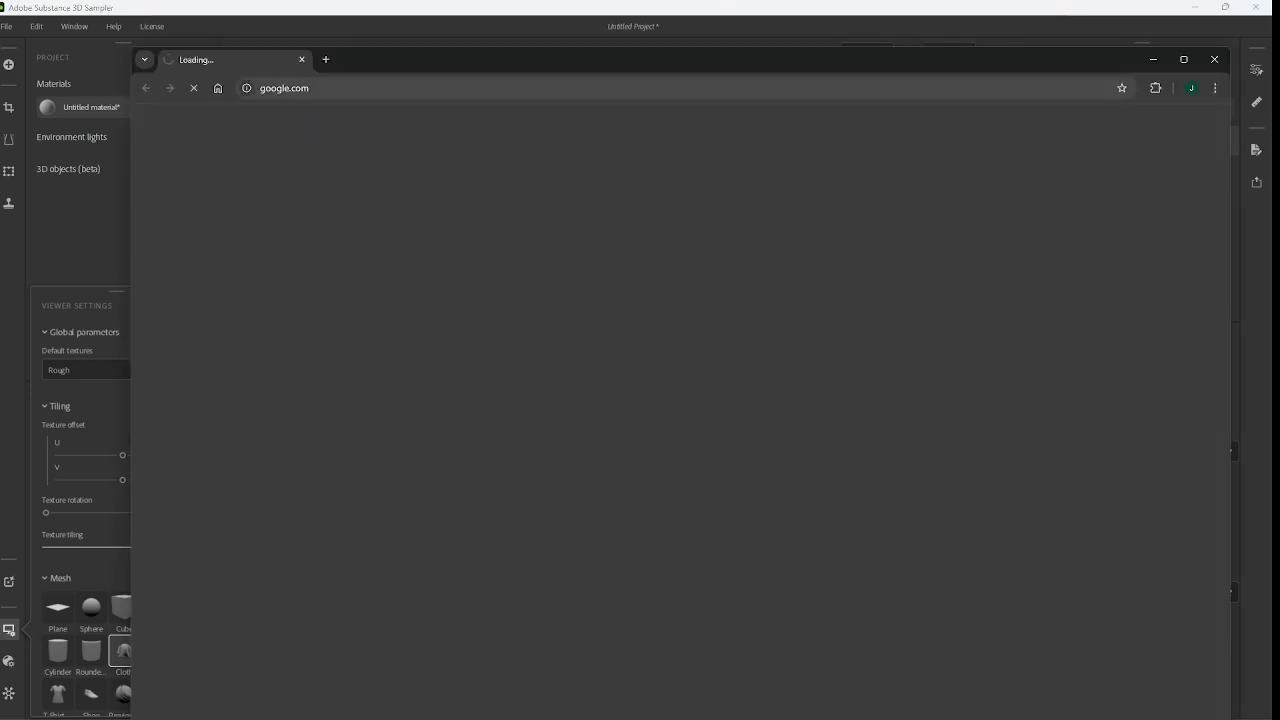
- In the web browser, search for "adobe color", open the Adobe Color site and dismiss the sign-in prompt
{"action": "left_click", "coordinate": [432, 88]}
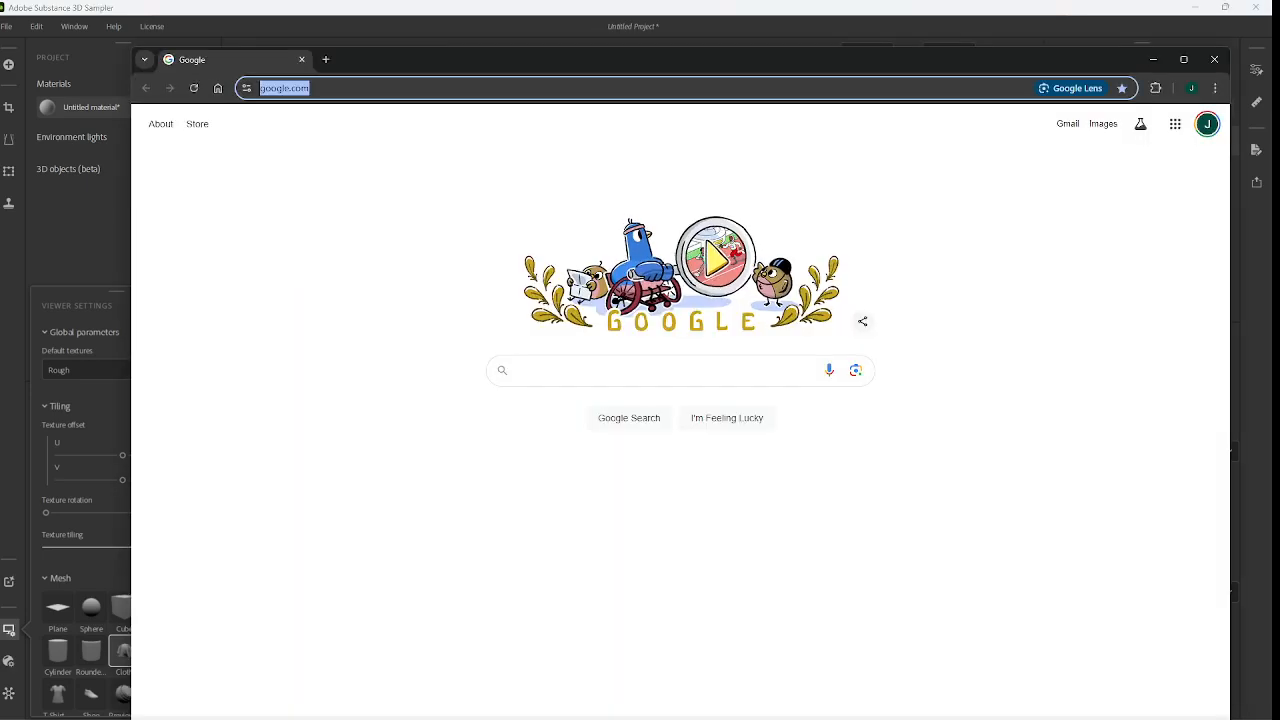
{"action": "type", "text": "adobe colo"}
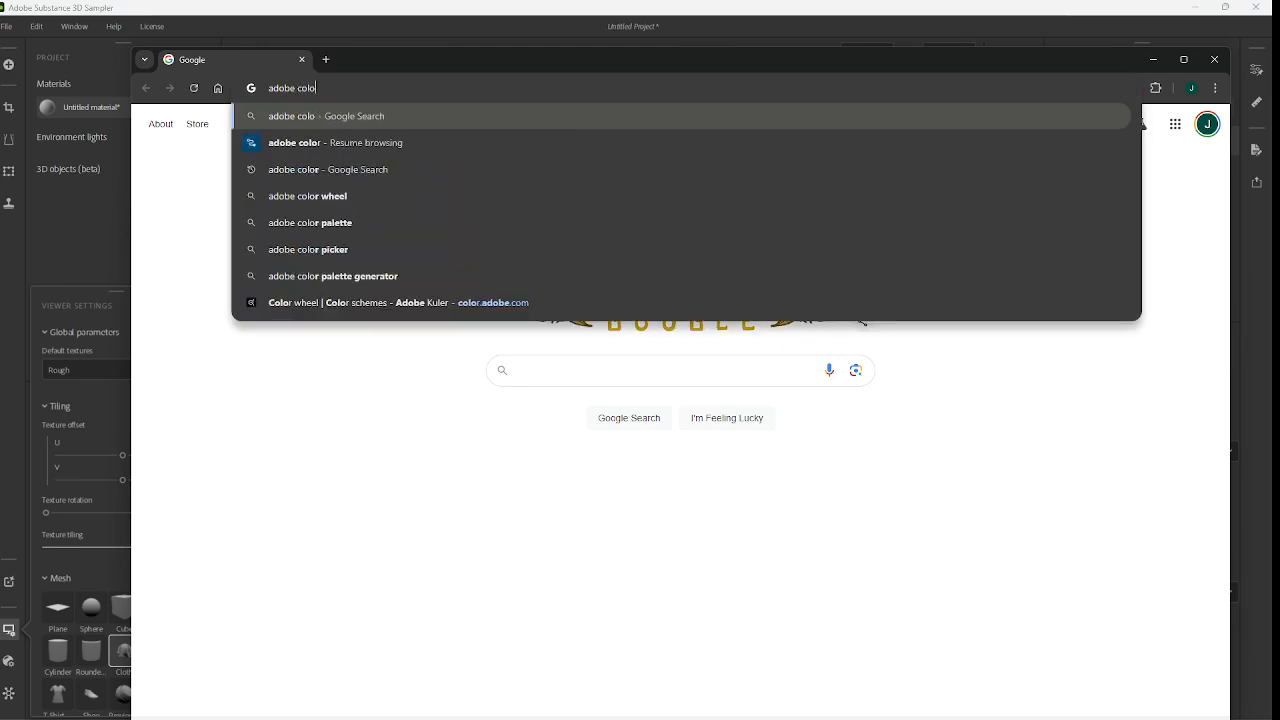
{"action": "left_click", "coordinate": [327, 170]}
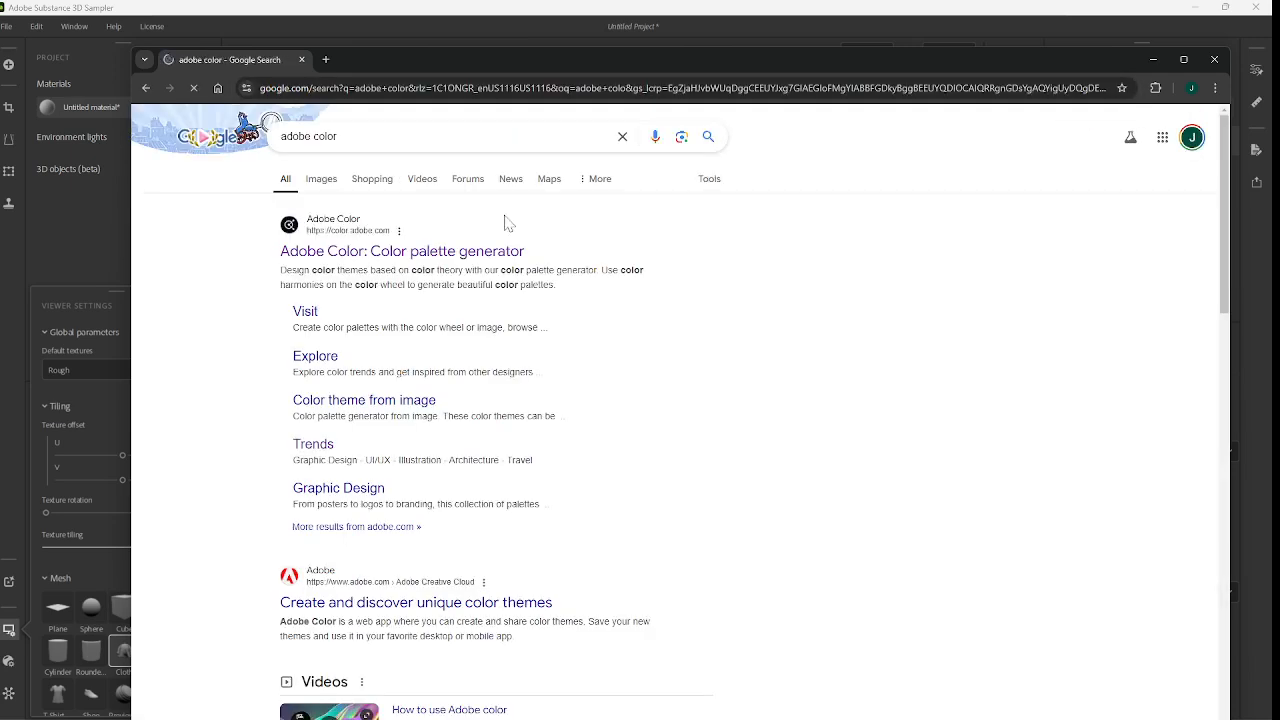
{"action": "left_click", "coordinate": [438, 252]}
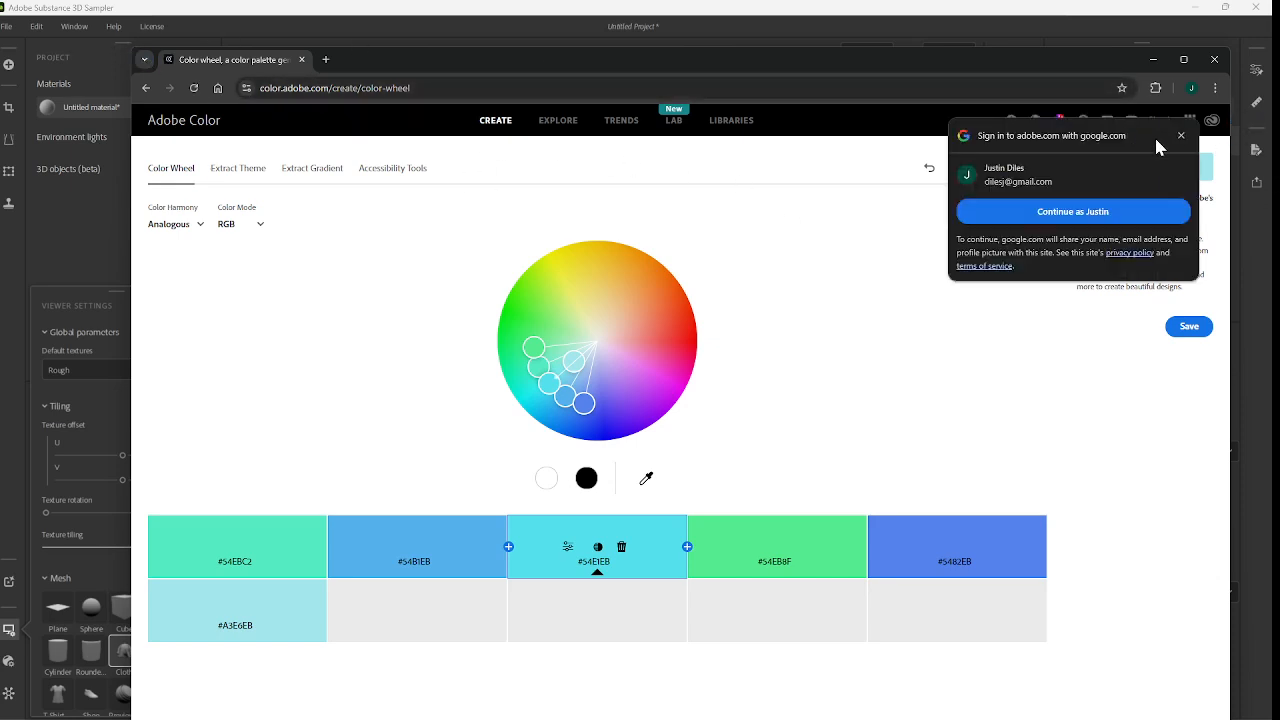
{"action": "left_click", "coordinate": [1182, 136]}
{"action": "left_click_drag", "start_coordinate": [457, 60], "coordinate": [396, 42]}
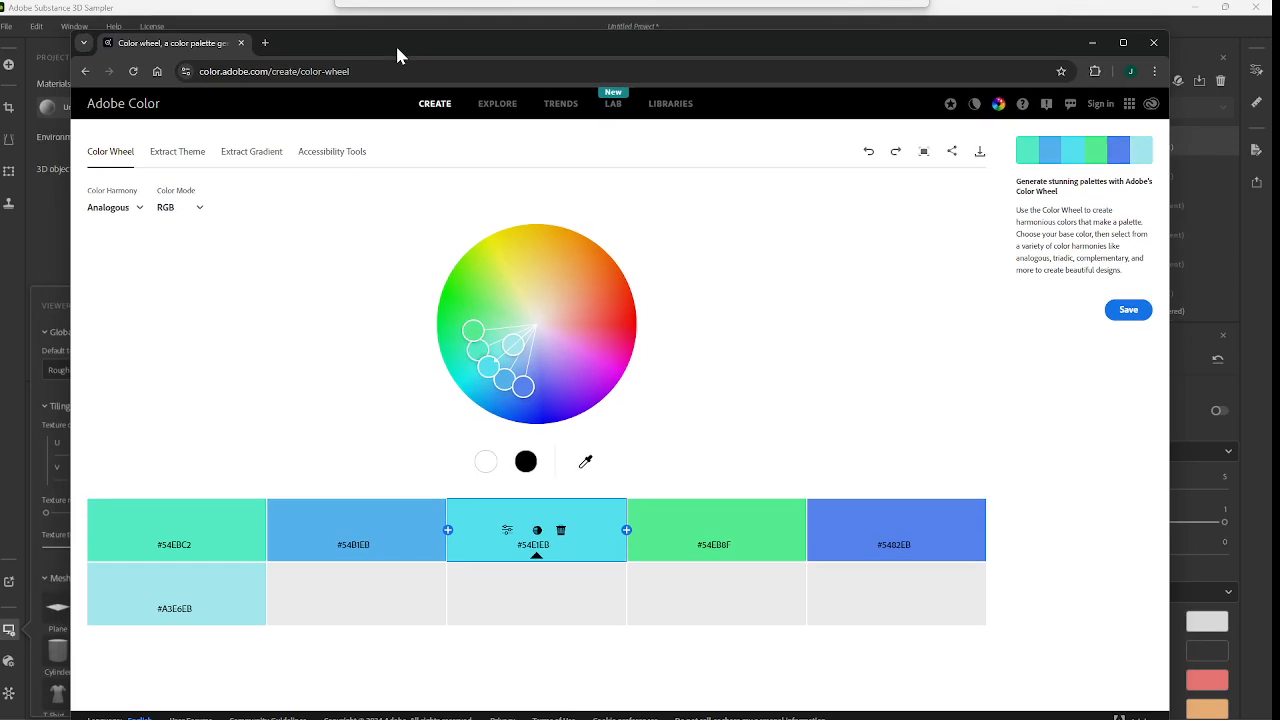
- Browse the palettes on Adobe Color's Explore page and move the browser aside to uncover the Color Variation settings
{"action": "left_click", "coordinate": [498, 102]}
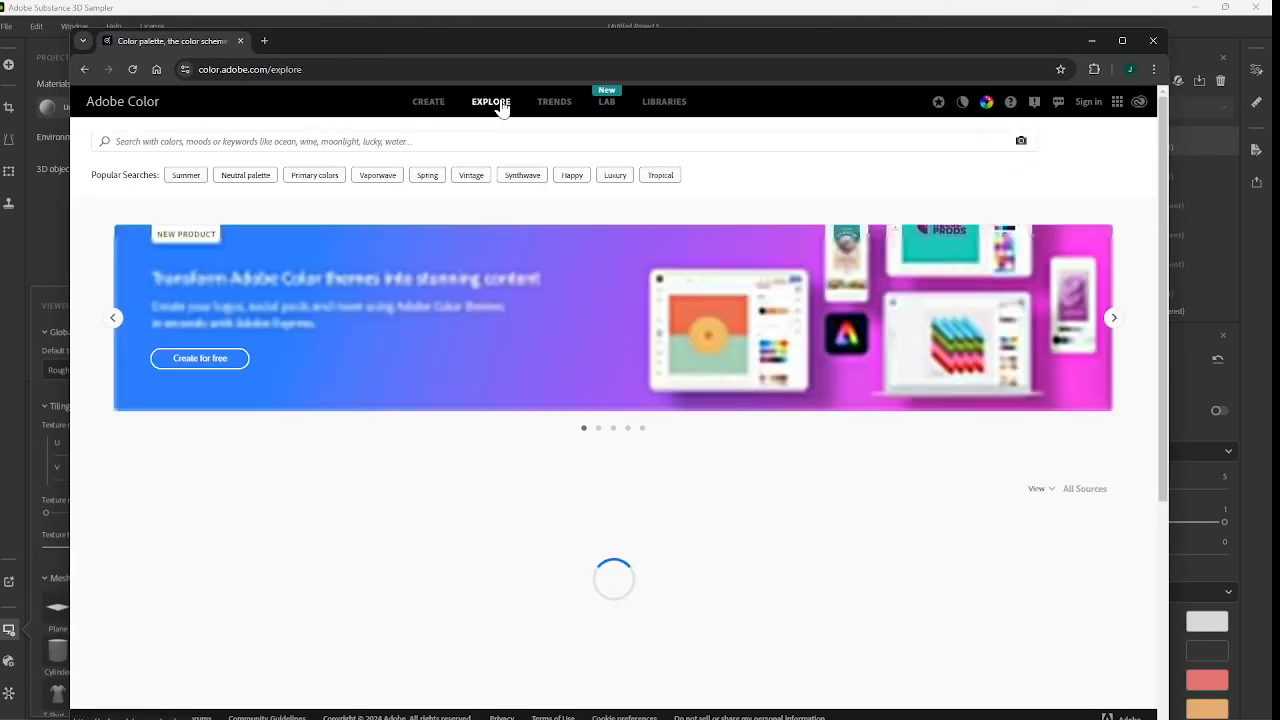
{"action": "scroll", "coordinate": [757, 505], "scroll_direction": "down", "scroll_amount": 1}
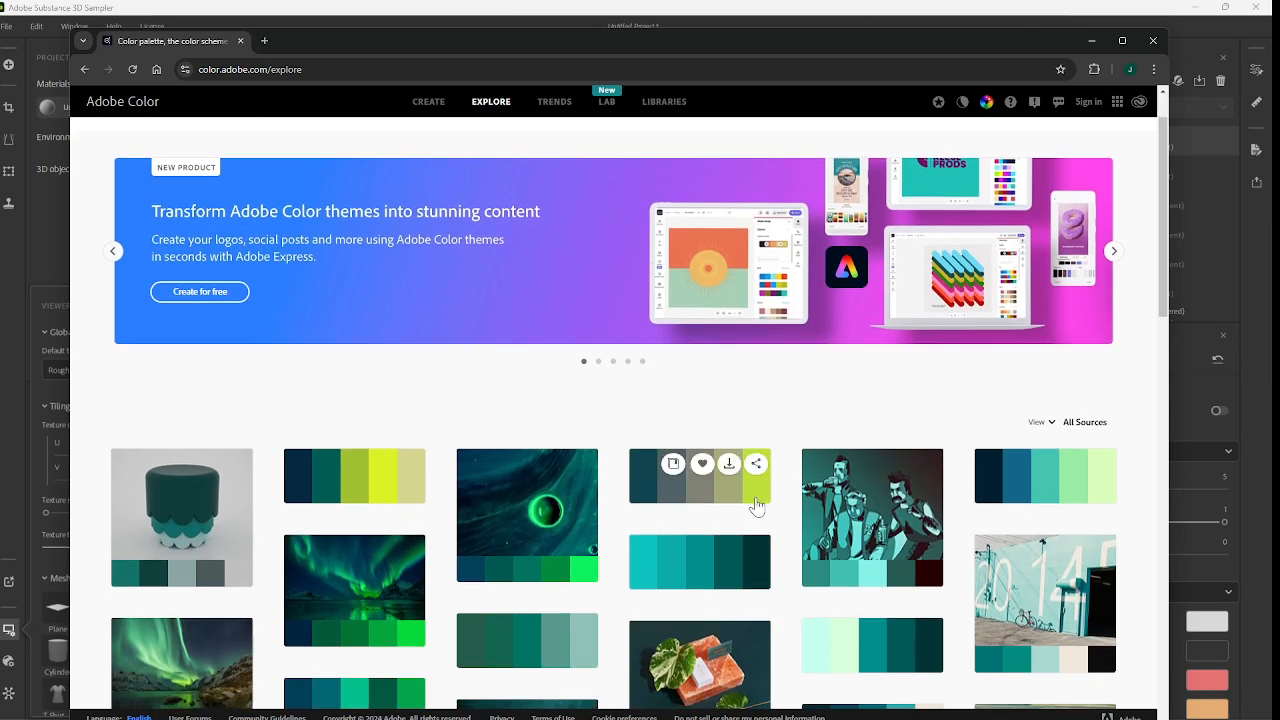
{"action": "scroll", "coordinate": [760, 500], "scroll_direction": "down", "scroll_amount": 1}
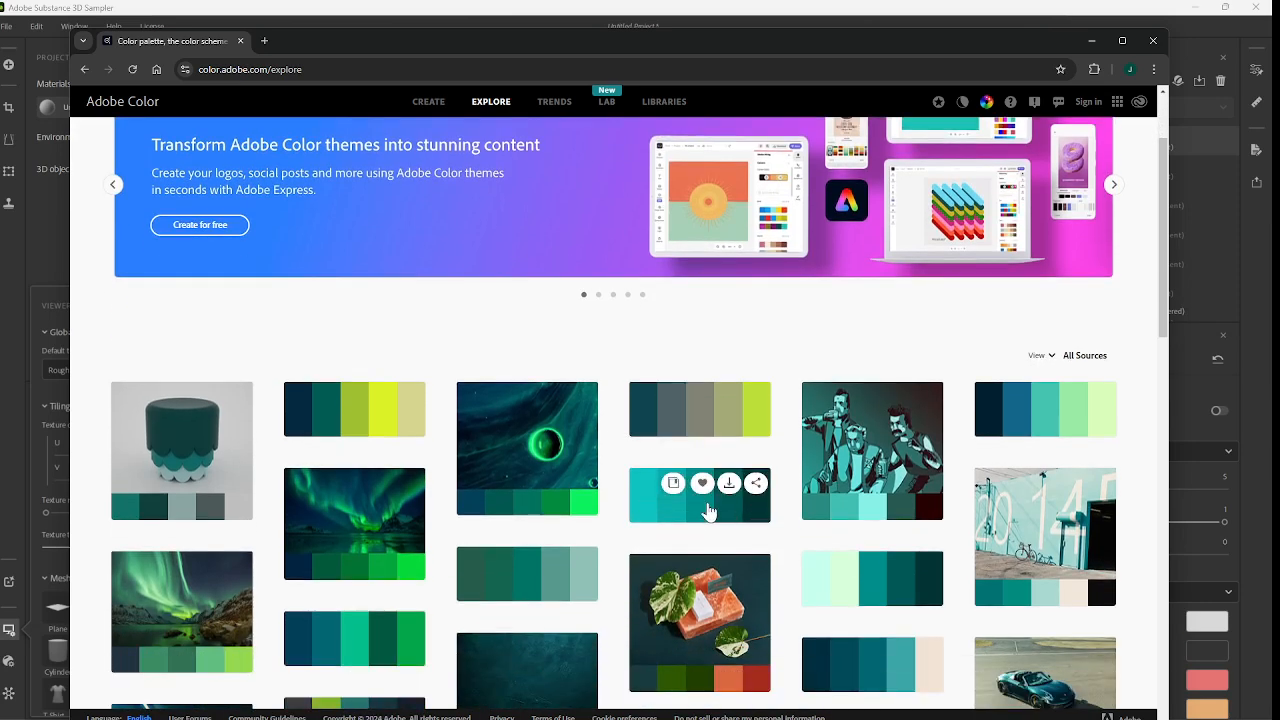
{"action": "scroll", "coordinate": [707, 512], "scroll_direction": "down", "scroll_amount": 2}
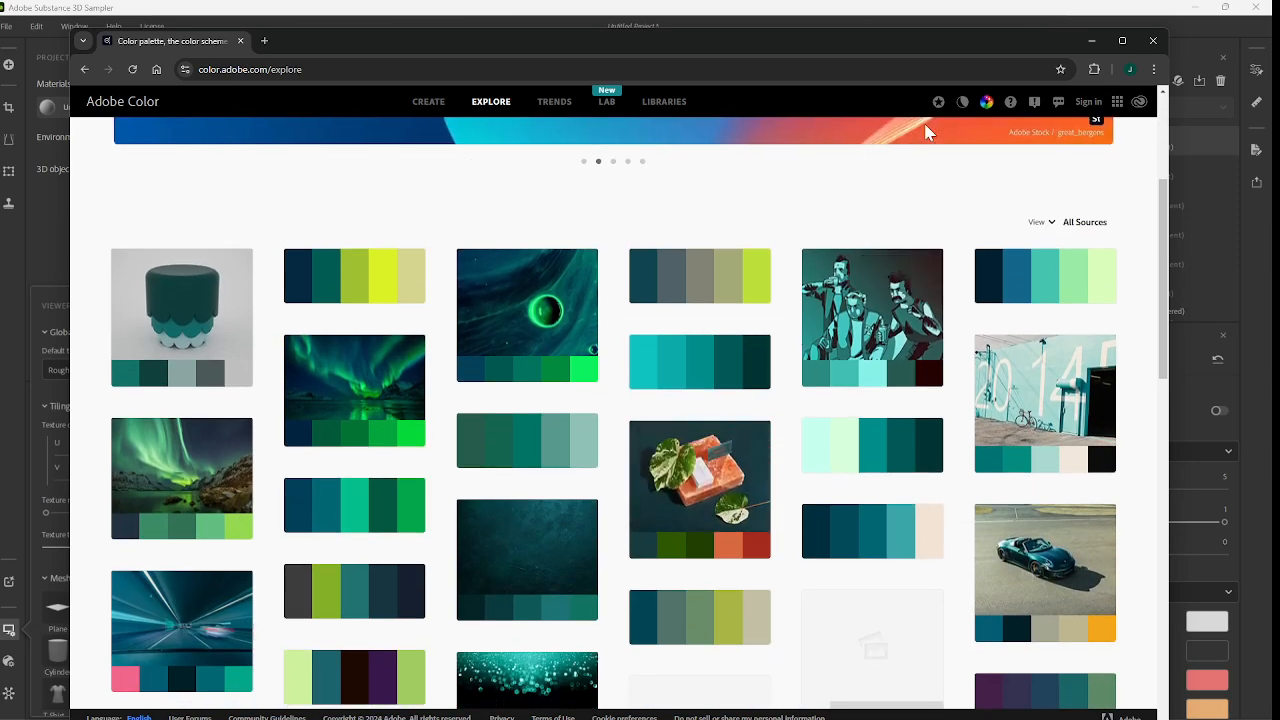
{"action": "left_click_drag", "start_coordinate": [918, 35], "coordinate": [694, 97]}
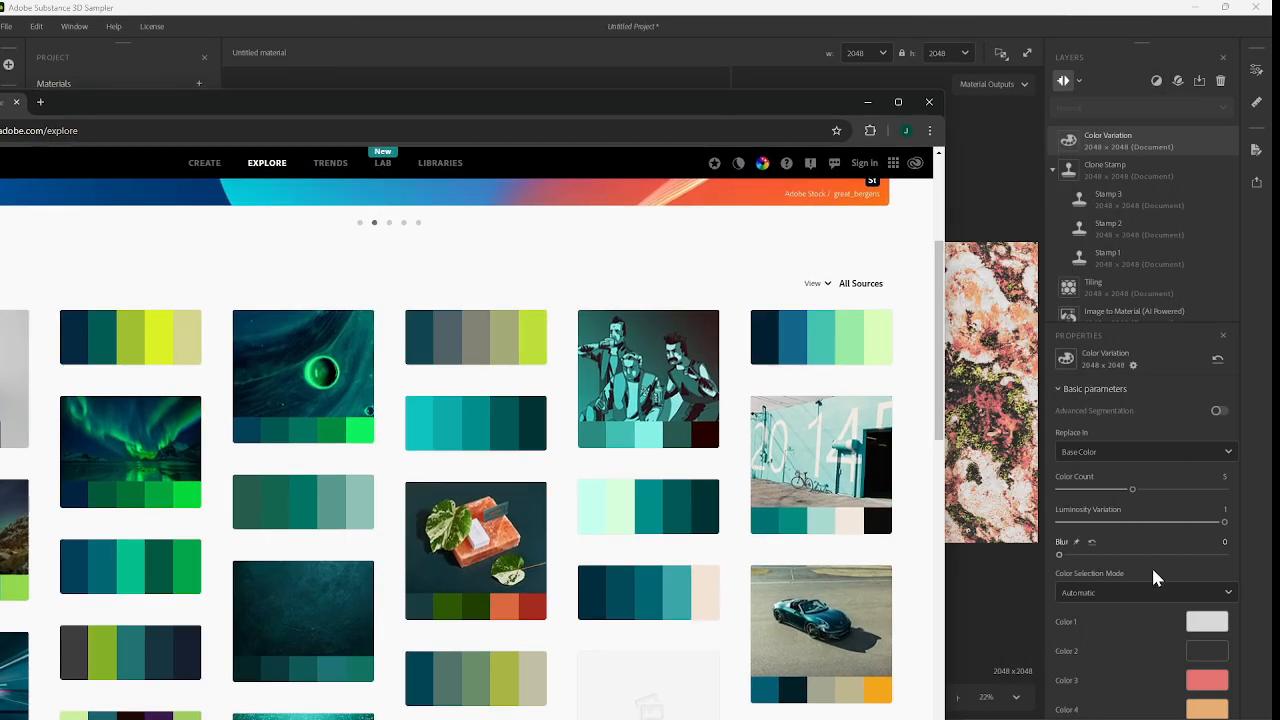
- Switch to Substance 3D Sampler, try the eyedropper for Color 1, and reduce the maximized window to uncover the palettes
{"action": "left_click", "coordinate": [1205, 620]}
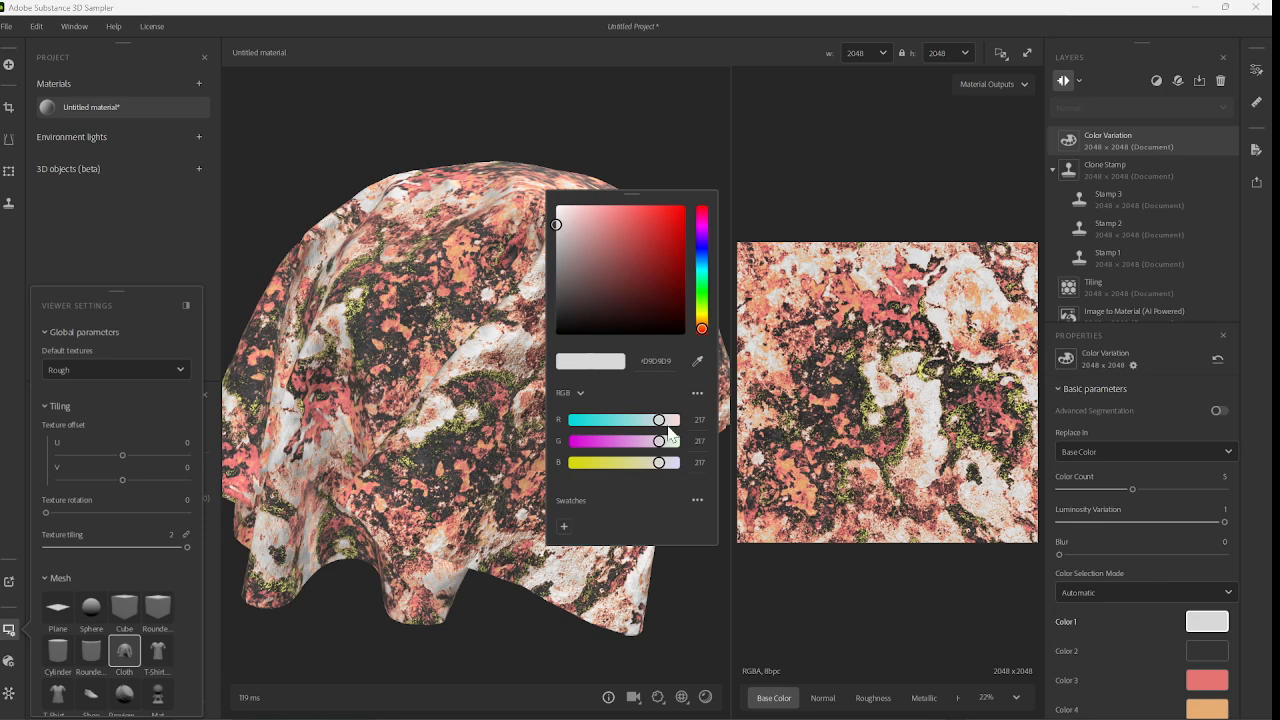
{"action": "left_click", "coordinate": [697, 361]}
{"action": "left_click", "coordinate": [798, 52]}
{"action": "double_click", "coordinate": [766, 17]}
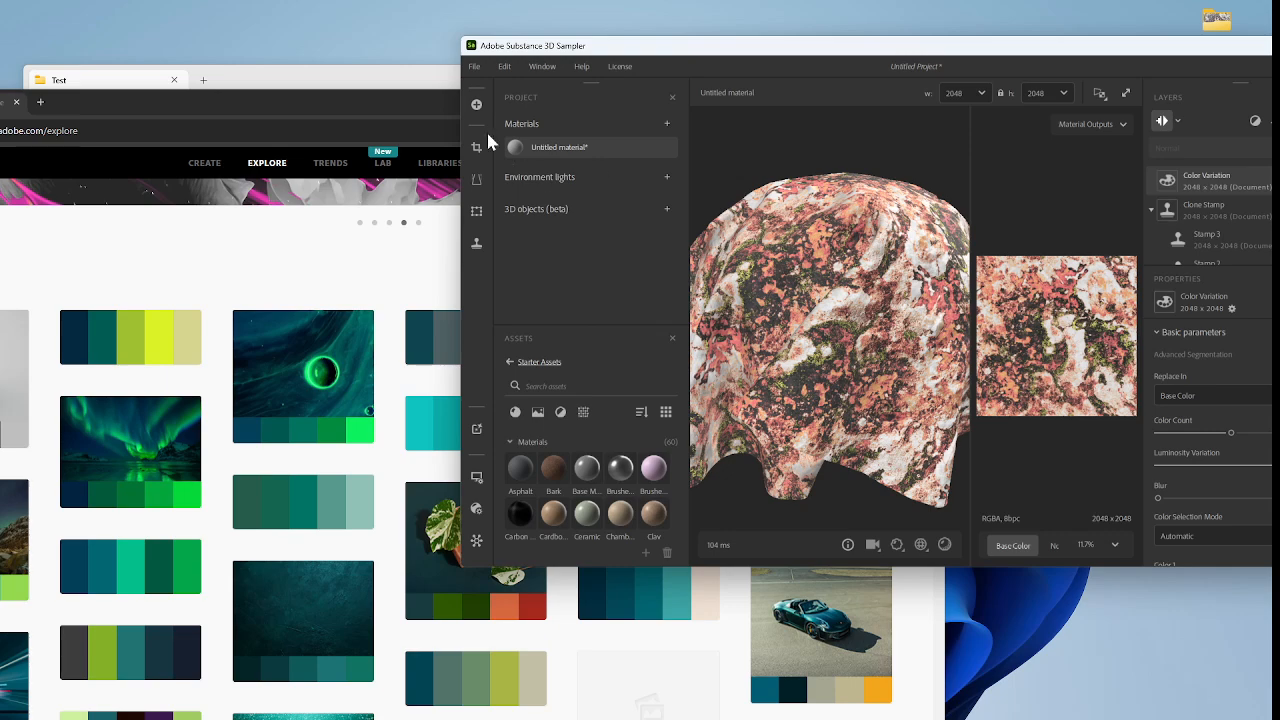
- Narrow the Adobe Color browser window to two palette columns next to the Sampler window, and close the site's navigation overlay
{"action": "left_click_drag", "start_coordinate": [374, 104], "coordinate": [0, 128]}
{"action": "left_click_drag", "start_coordinate": [0, 250], "coordinate": [410, 8]}
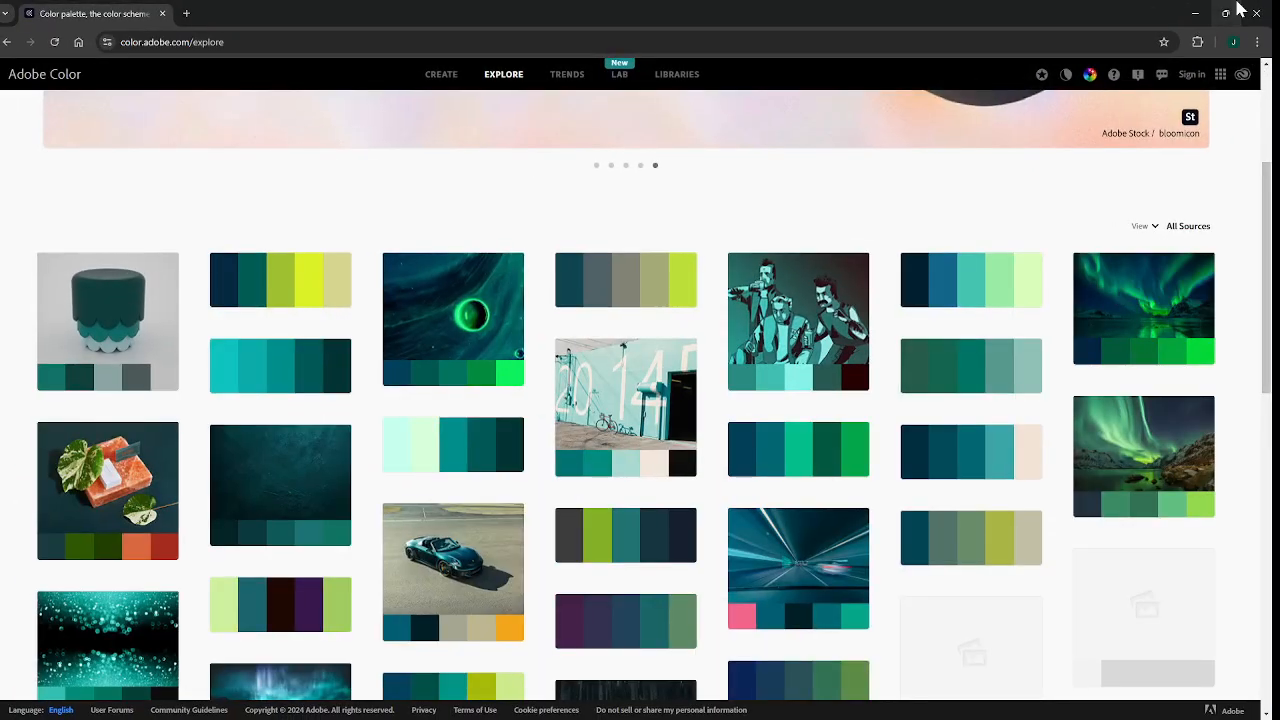
{"action": "left_click", "coordinate": [1226, 13]}
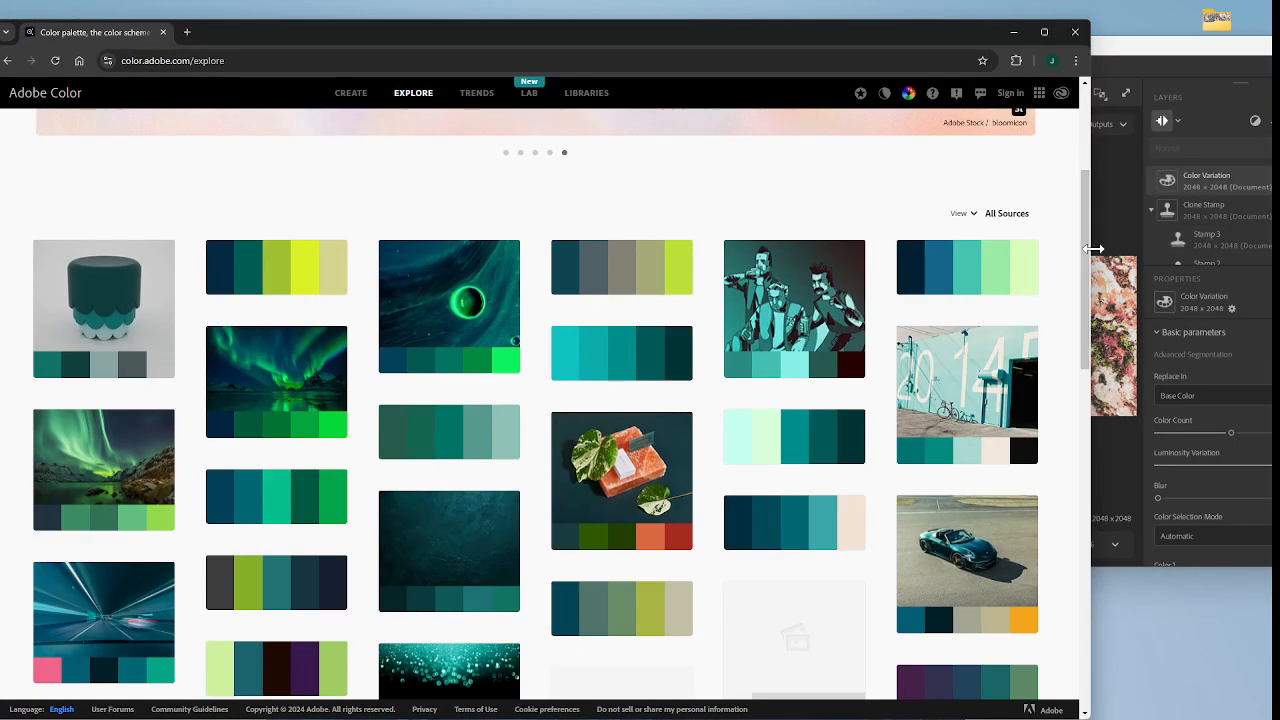
{"action": "left_click_drag", "start_coordinate": [1086, 299], "coordinate": [461, 299]}
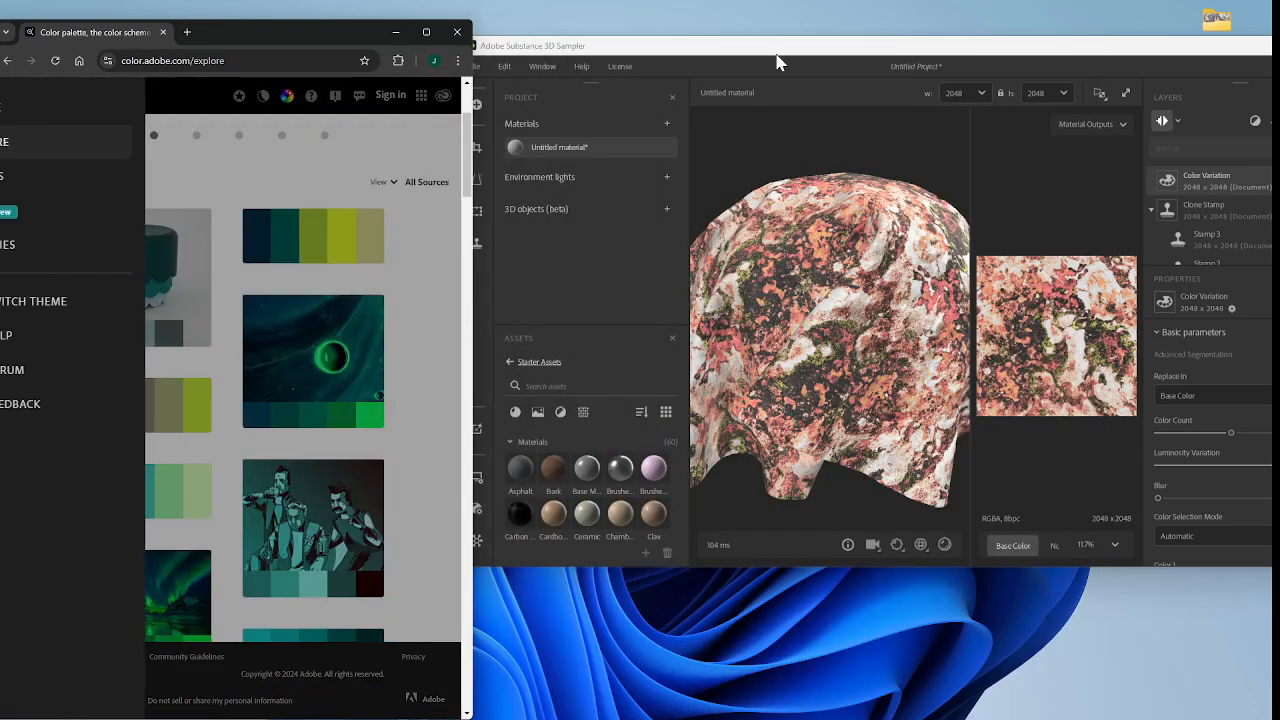
{"action": "left_click", "coordinate": [930, 52]}
{"action": "left_click", "coordinate": [430, 237]}
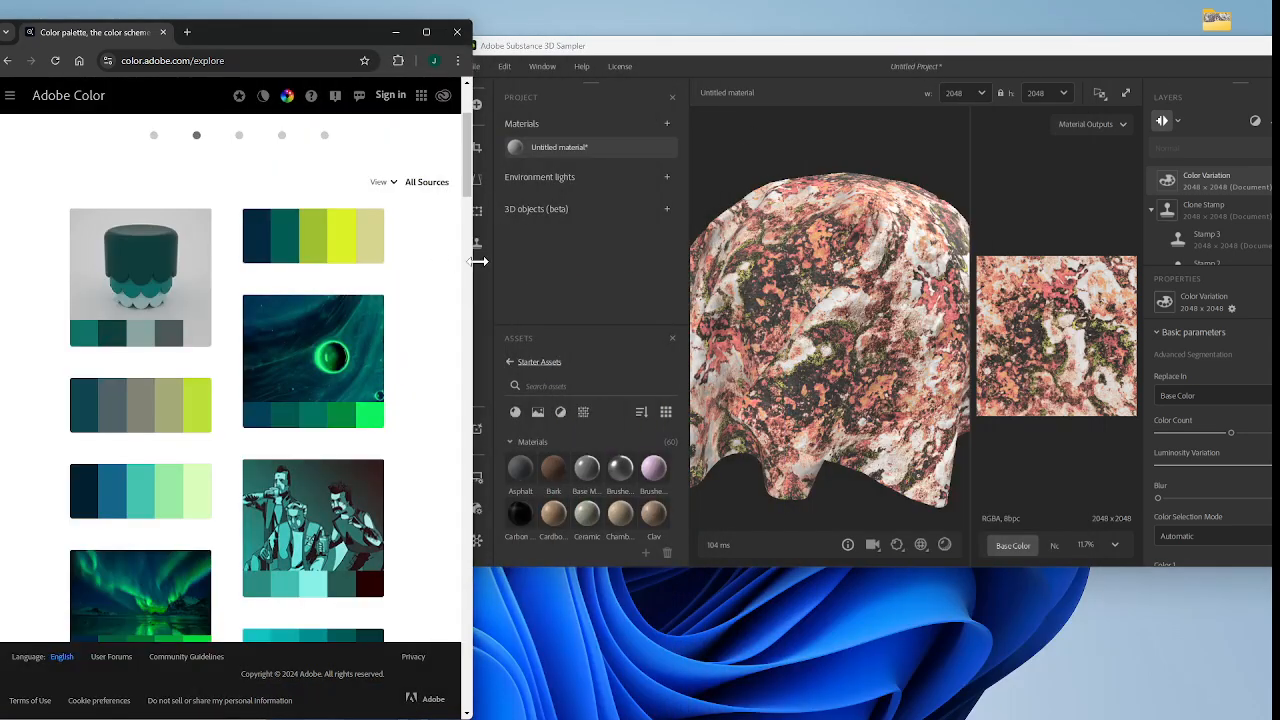
- Make the Sampler window narrower and taller, and place it beside the browser so palettes and Color Variation colors are both accessible
{"action": "left_click_drag", "start_coordinate": [998, 58], "coordinate": [832, 89]}
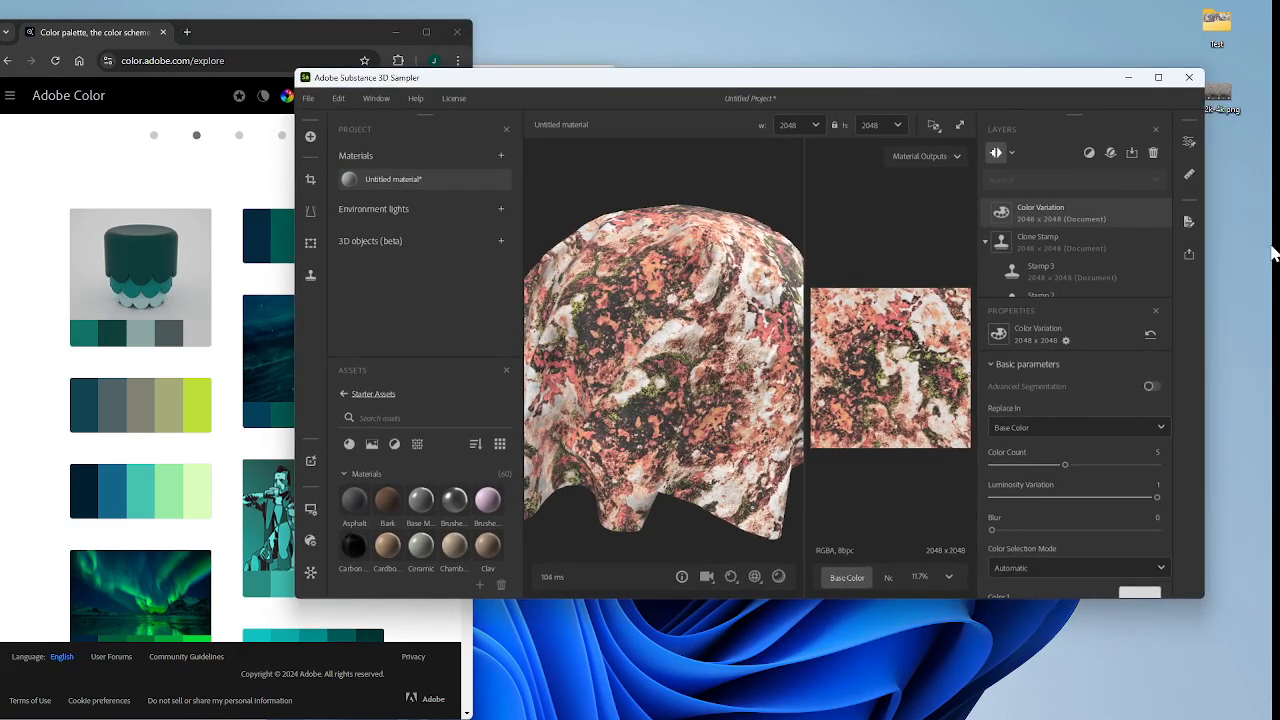
{"action": "left_click_drag", "start_coordinate": [1204, 285], "coordinate": [980, 277]}
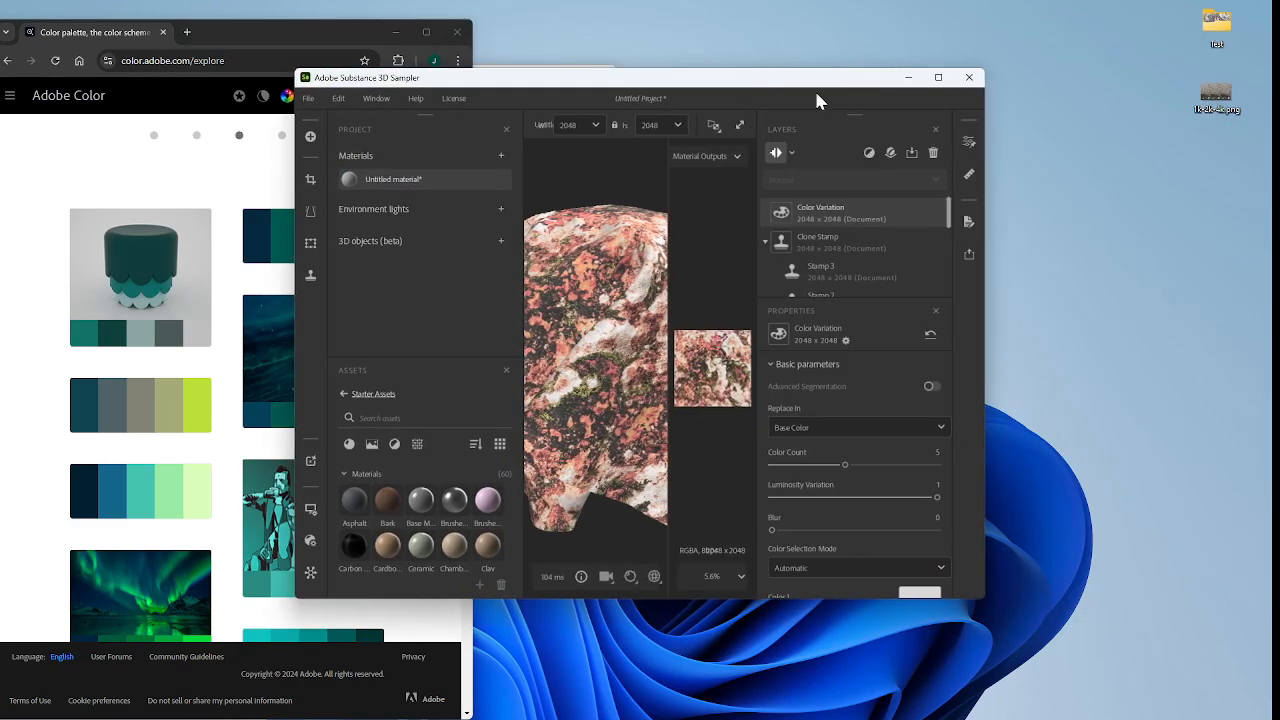
{"action": "left_click_drag", "start_coordinate": [815, 81], "coordinate": [995, 33]}
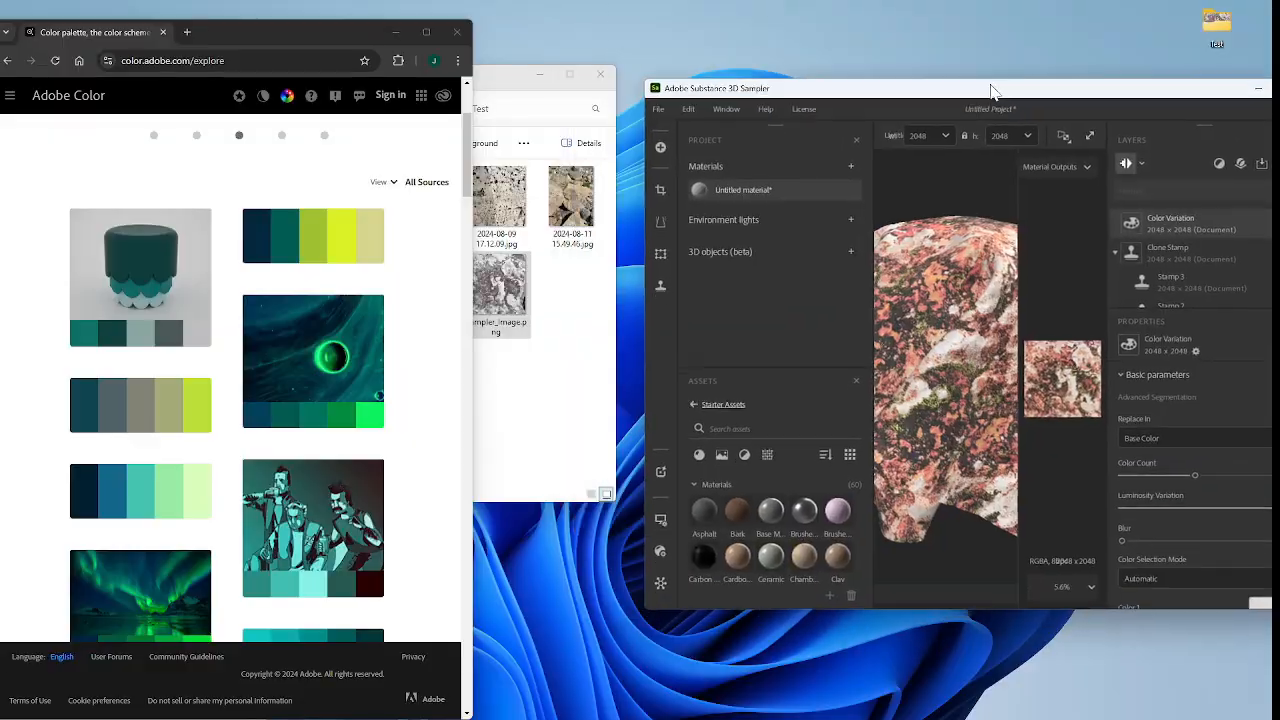
{"action": "left_click_drag", "start_coordinate": [990, 95], "coordinate": [855, 10]}
{"action": "double_click", "coordinate": [855, 10]}
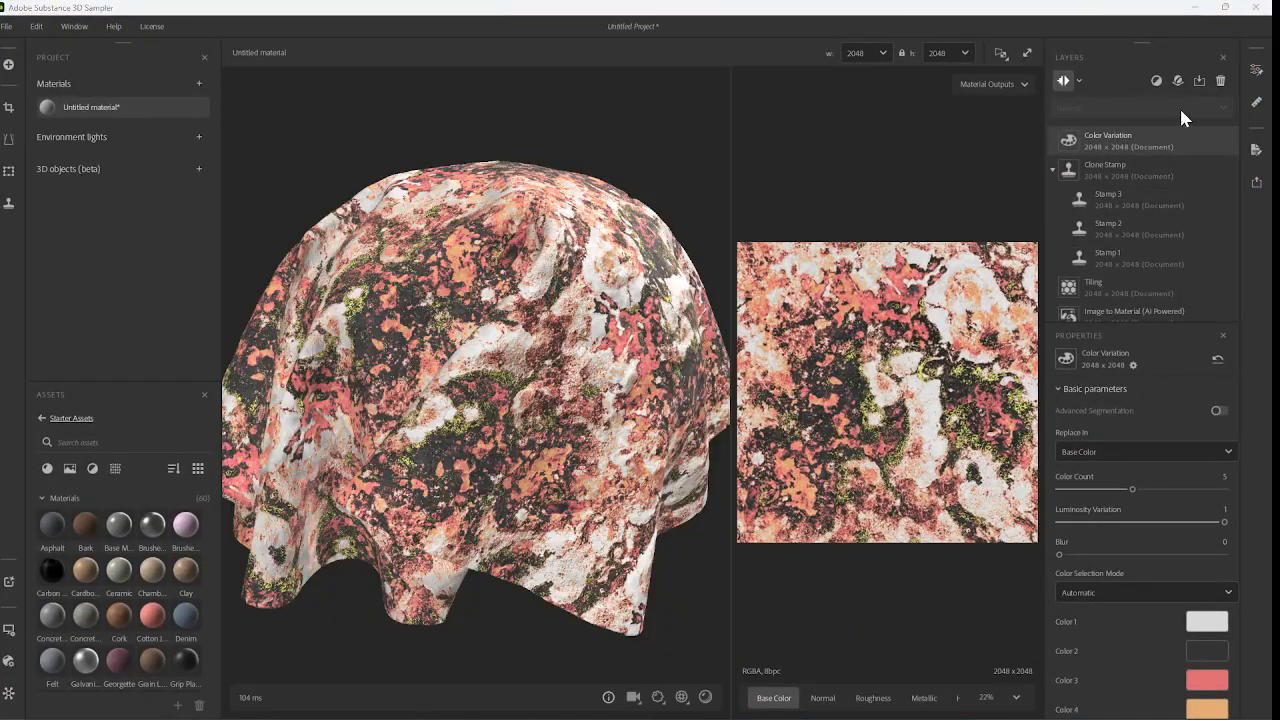
{"action": "left_click_drag", "start_coordinate": [1000, 8], "coordinate": [930, 41]}
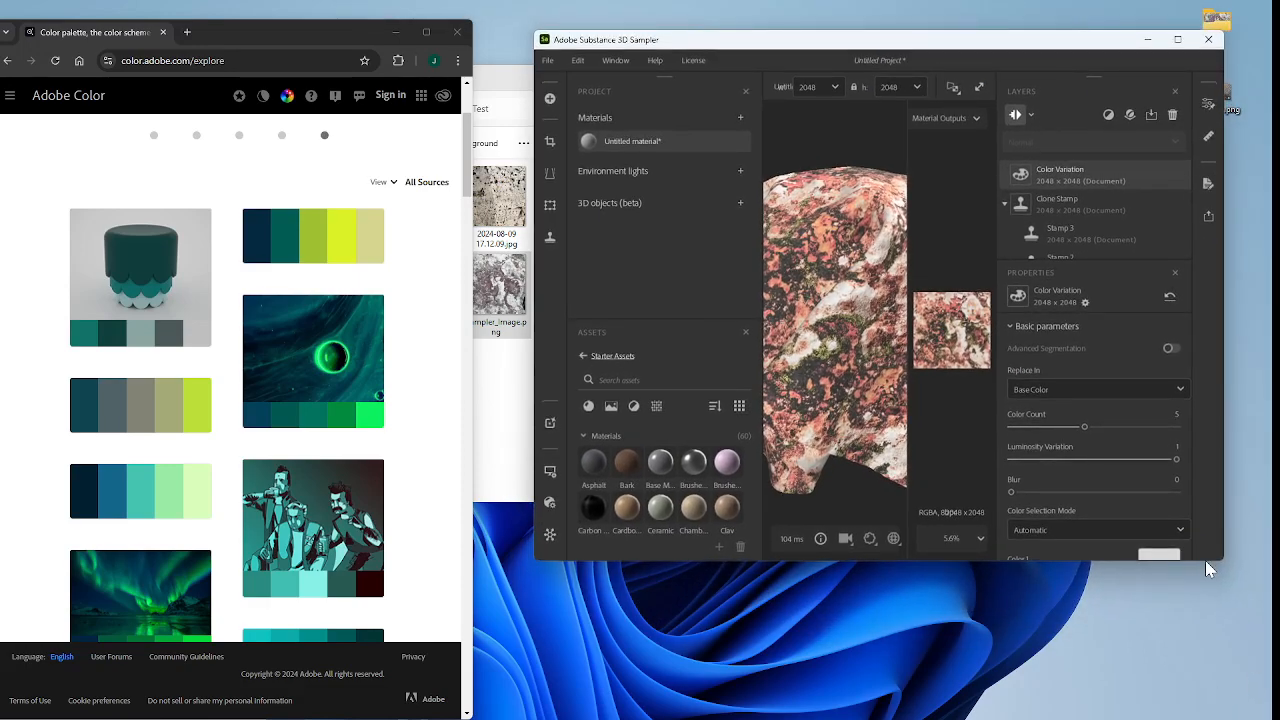
{"action": "left_click_drag", "start_coordinate": [1207, 569], "coordinate": [1207, 711]}
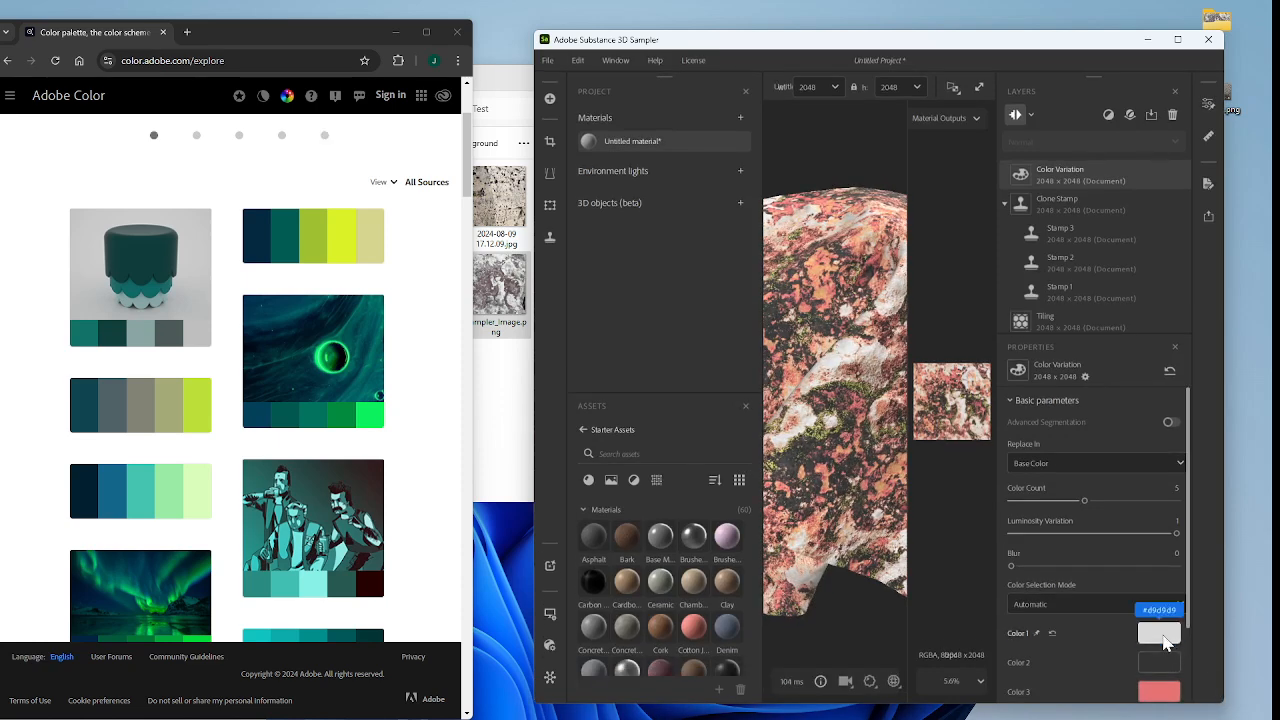
- Try to sample Color 1 from the browser with the eyedropper, picking #000000, then retry outside the palettes and close the color picker
{"action": "left_click", "coordinate": [1162, 637]}
{"action": "left_click", "coordinate": [945, 370]}
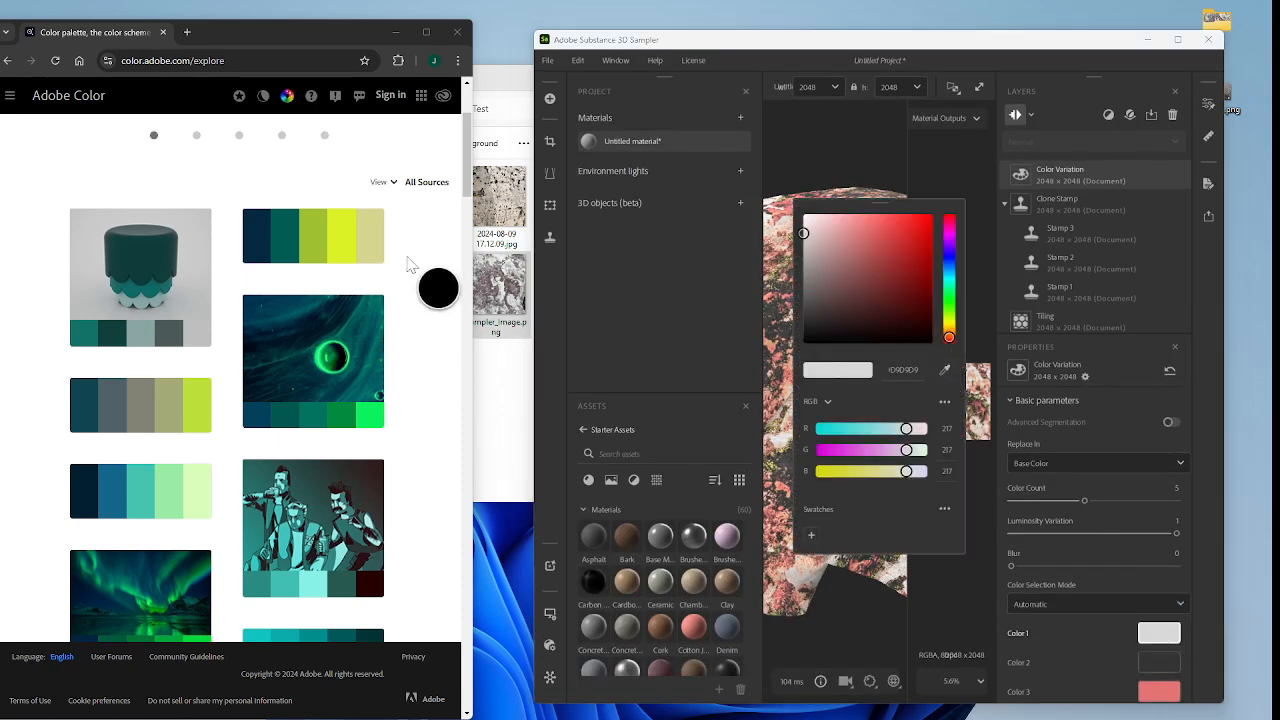
{"action": "left_click", "coordinate": [399, 271]}
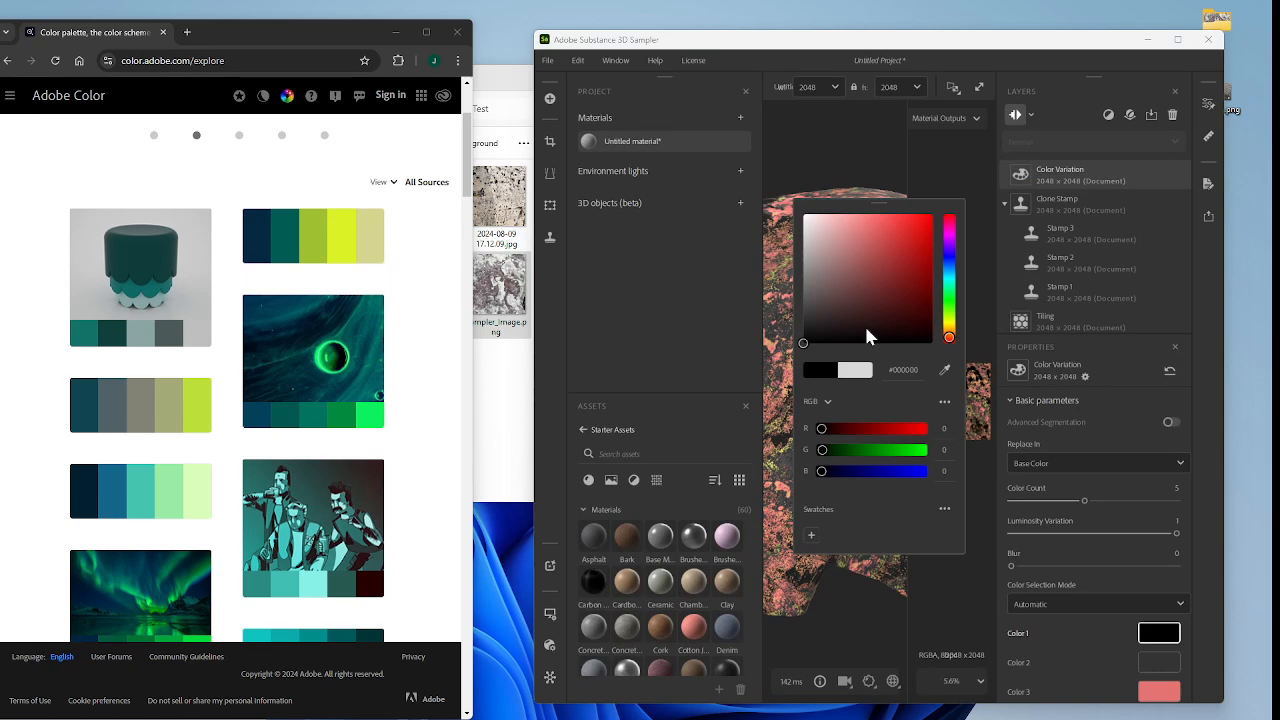
{"action": "left_click", "coordinate": [944, 370]}
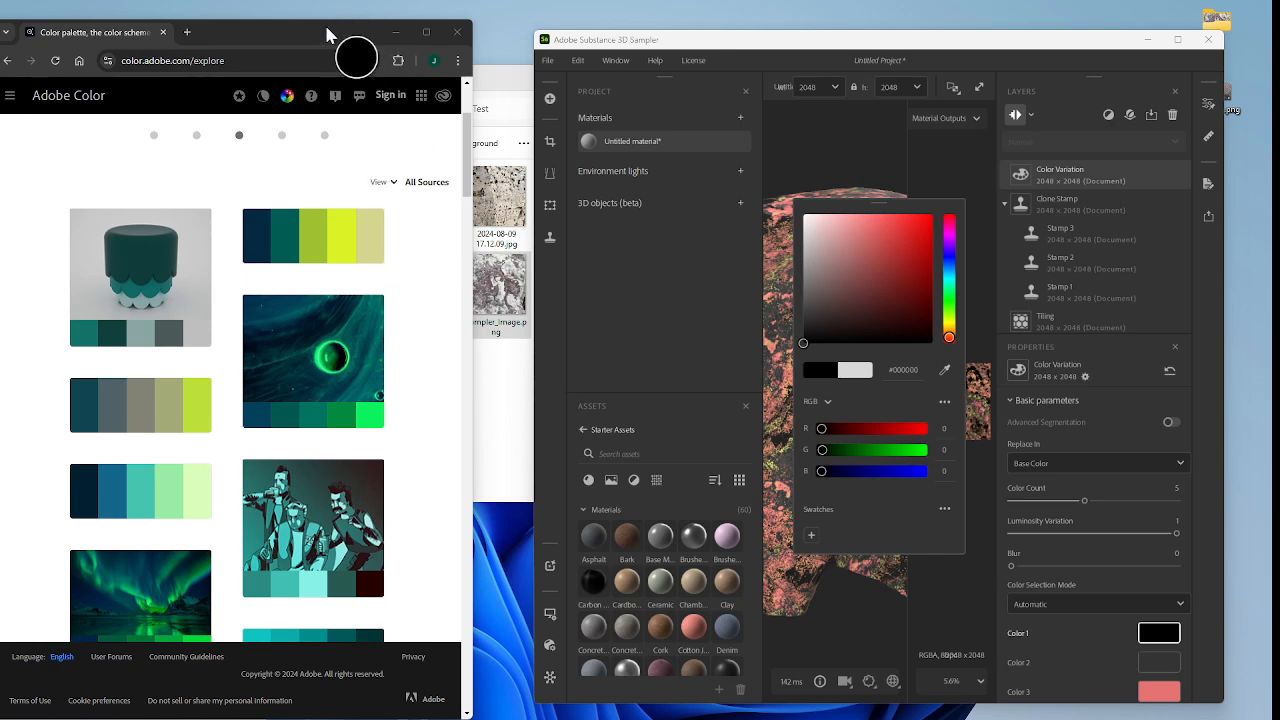
{"action": "left_click", "coordinate": [363, 38]}
{"action": "key", "text": "Escape"}
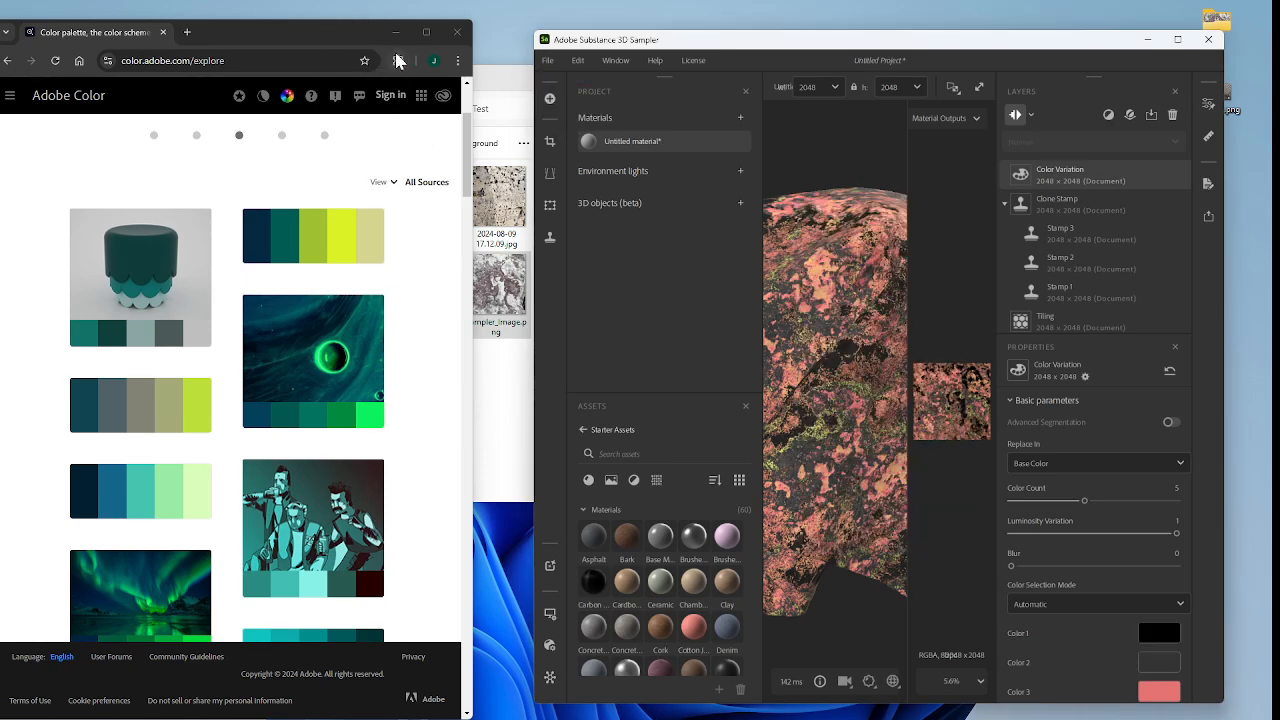
- Overlap the Adobe Color and Sampler windows, and try to sample Color 1 from a browser palette with the eyedropper
{"action": "left_click_drag", "start_coordinate": [365, 45], "coordinate": [607, 79]}
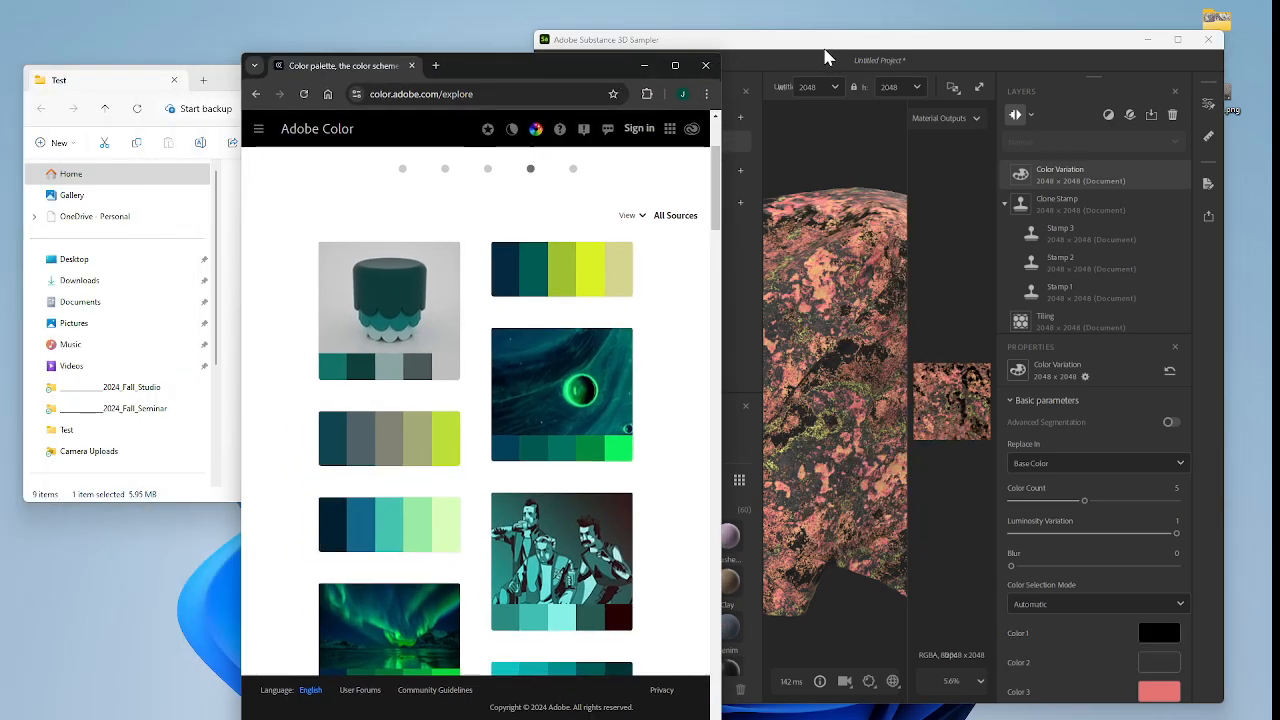
{"action": "left_click", "coordinate": [1159, 632]}
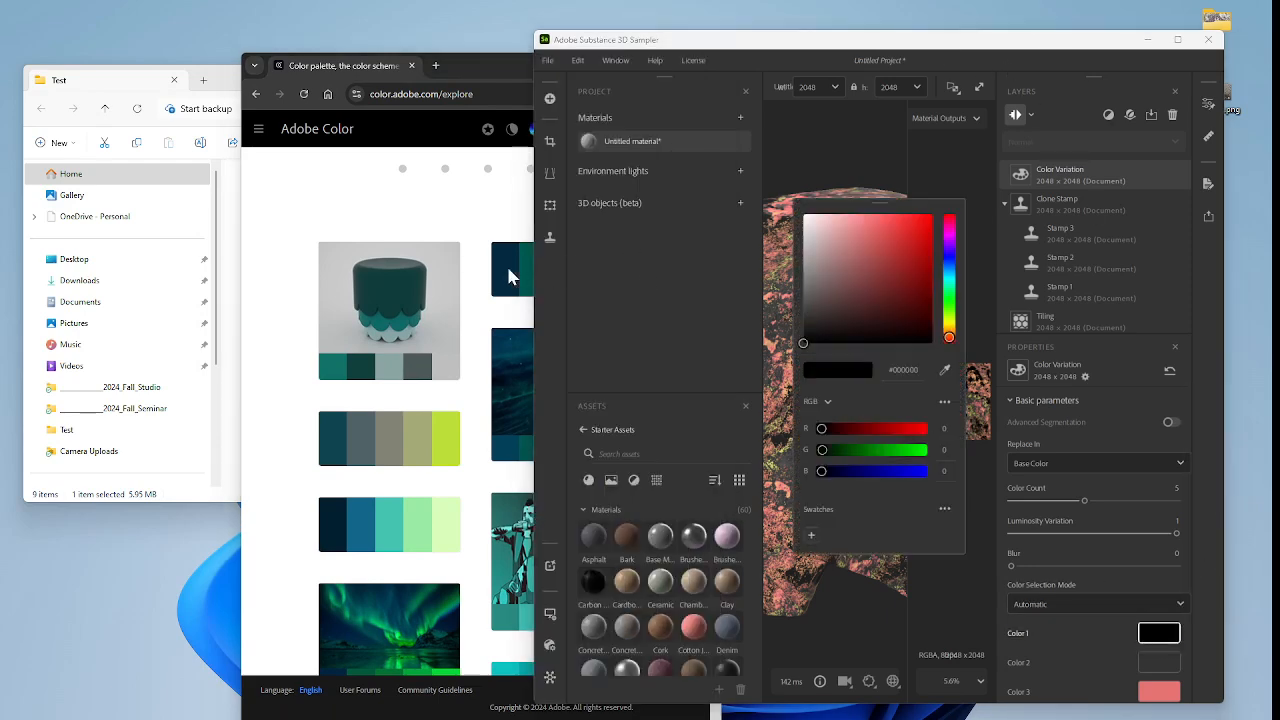
{"action": "left_click", "coordinate": [909, 62]}
{"action": "left_click_drag", "start_coordinate": [853, 45], "coordinate": [875, 57]}
{"action": "mouse_move", "coordinate": [526, 70]}
{"action": "left_mouse_down"}
{"action": "mouse_move", "coordinate": [508, 94]}
{"action": "mouse_move", "coordinate": [580, 50]}
{"action": "mouse_move", "coordinate": [560, 78]}
{"action": "mouse_move", "coordinate": [528, 64]}
{"action": "left_mouse_up"}
{"action": "left_click", "coordinate": [1175, 645]}
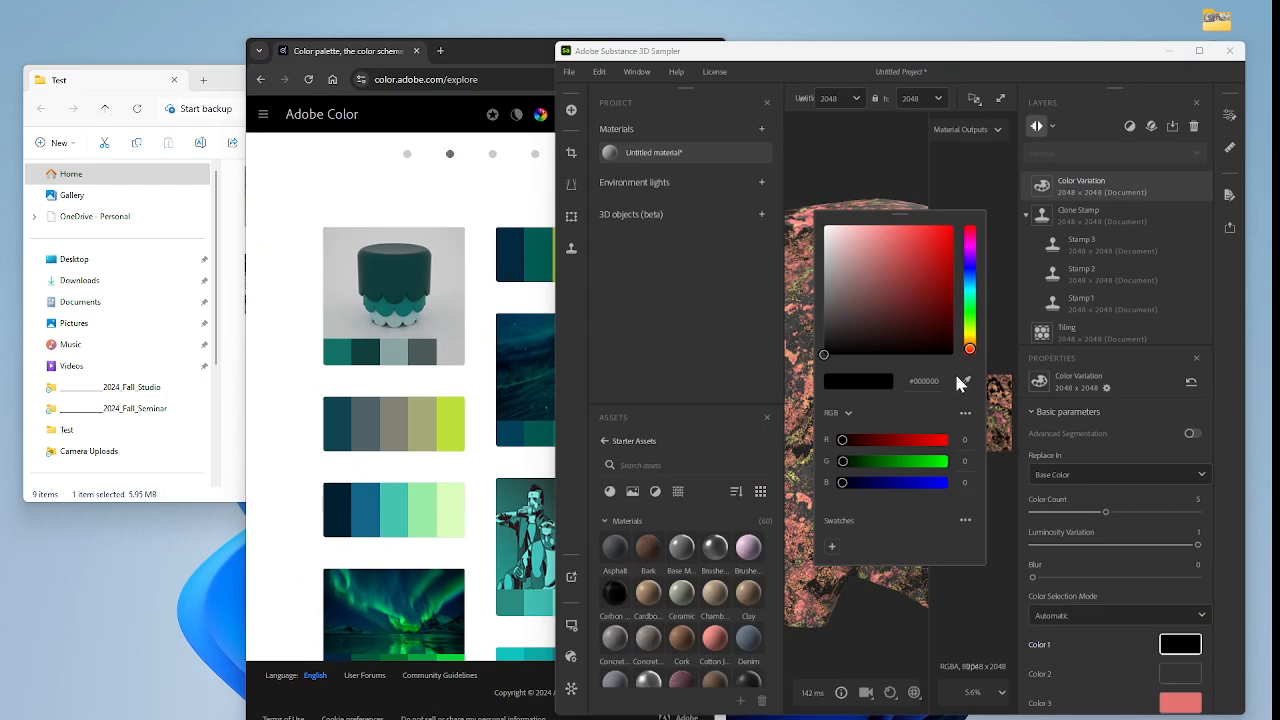
{"action": "left_click", "coordinate": [963, 381]}
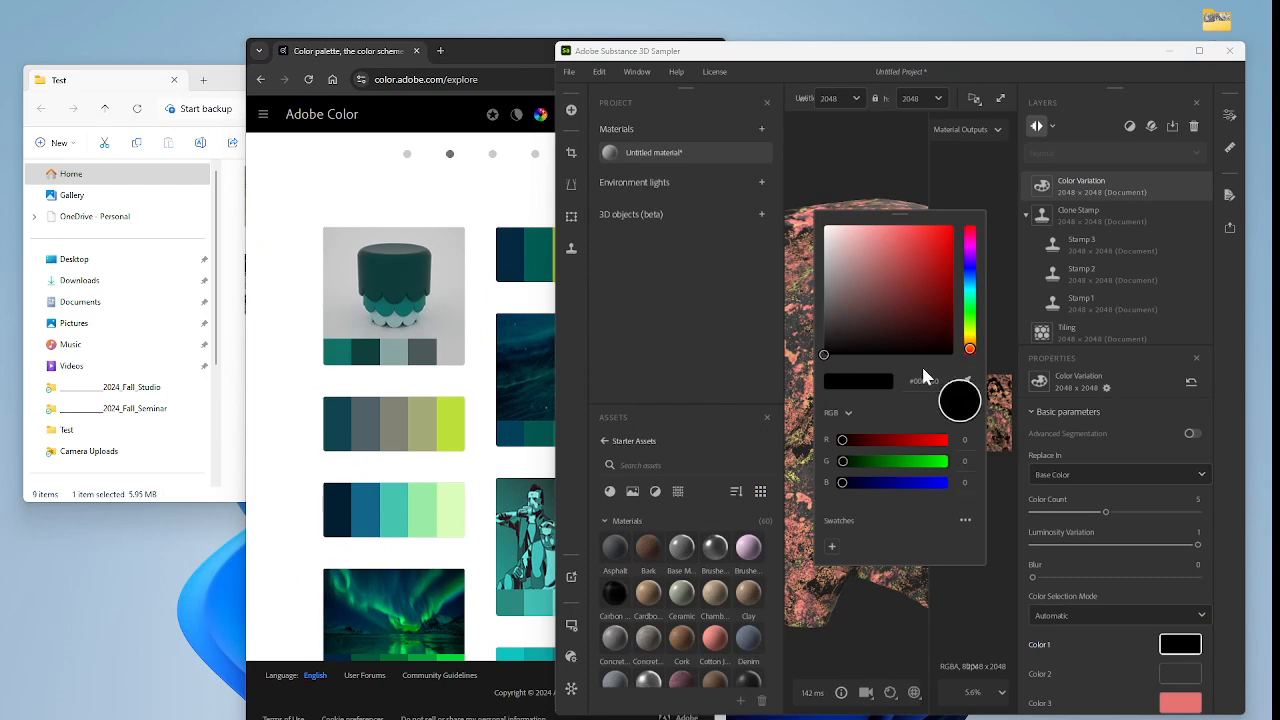
{"action": "left_click", "coordinate": [548, 258]}
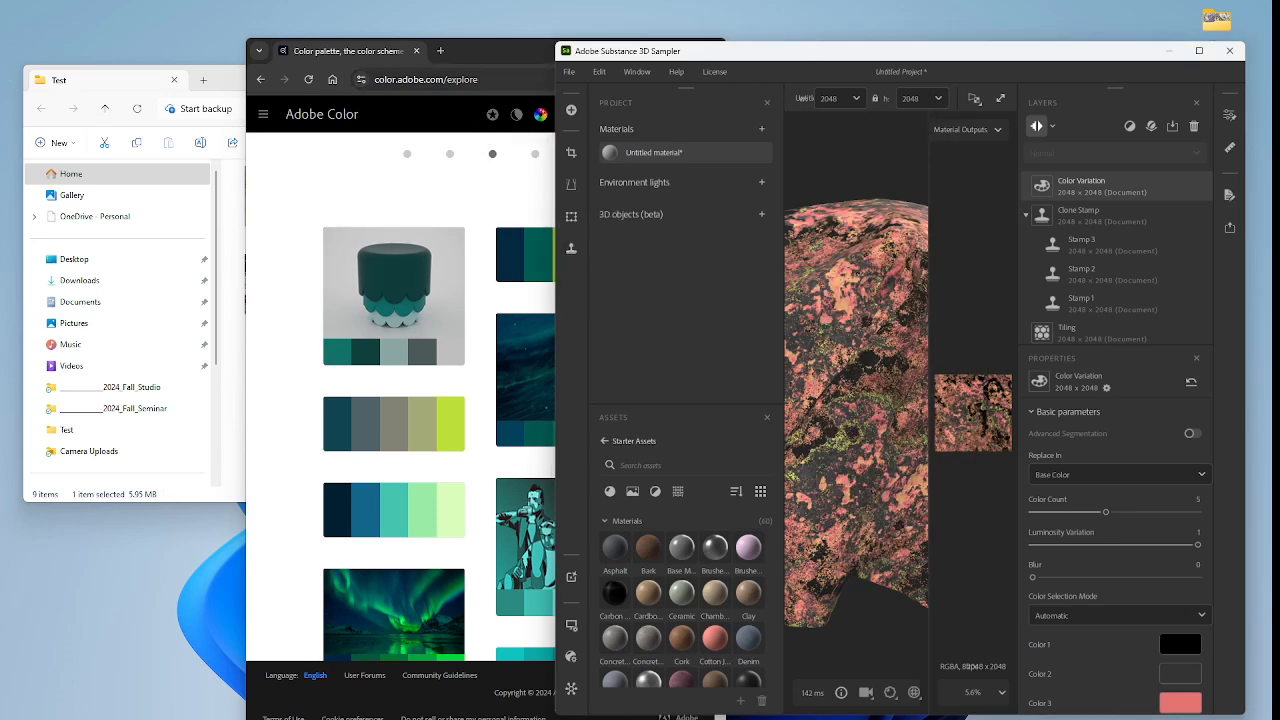
- Reposition the Sampler and Adobe Color windows, and return from the Adobe sign-in page to the palette explorer
{"action": "left_click_drag", "start_coordinate": [704, 58], "coordinate": [684, 52]}
{"action": "left_click", "coordinate": [494, 45]}
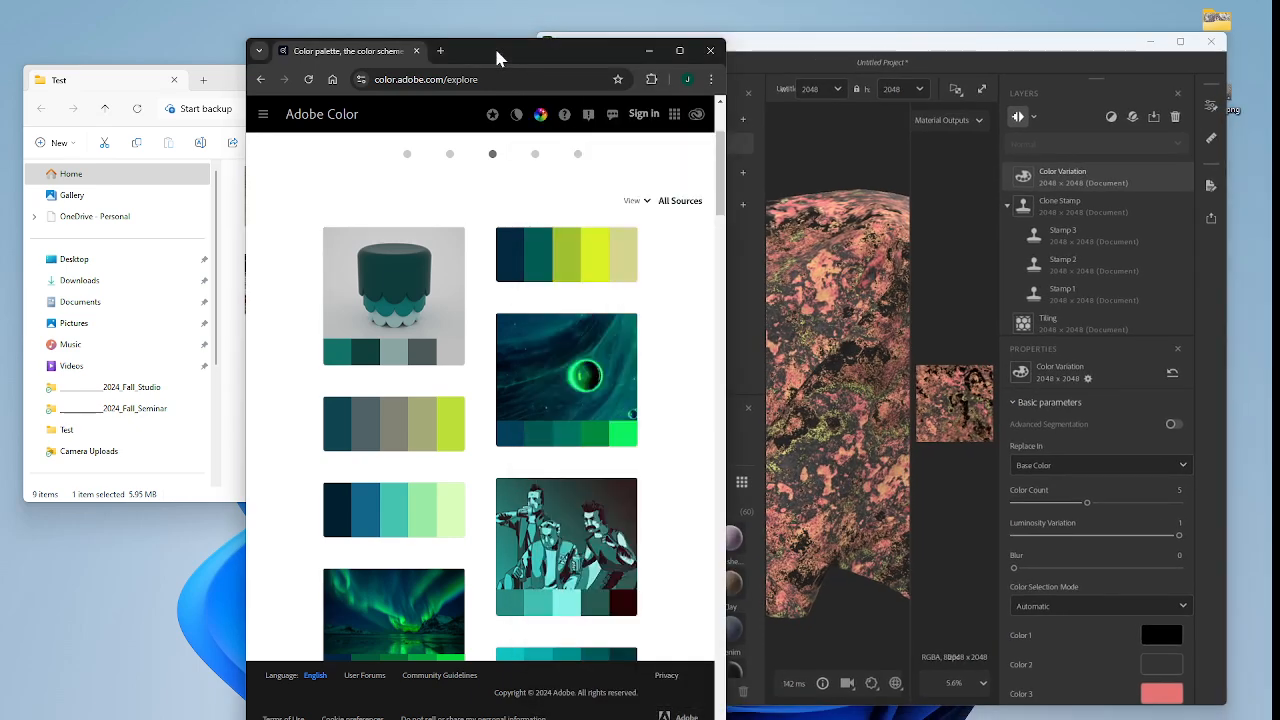
{"action": "left_click_drag", "start_coordinate": [494, 45], "coordinate": [410, 54]}
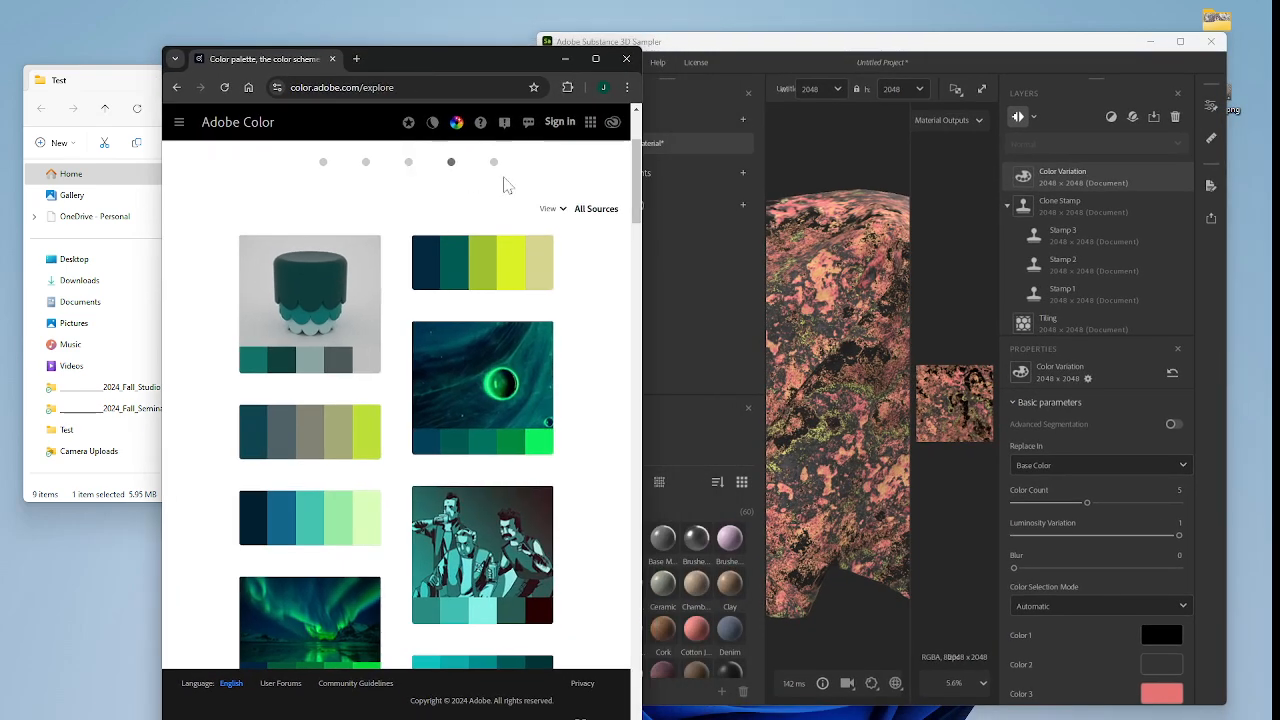
{"action": "left_click", "coordinate": [541, 280]}
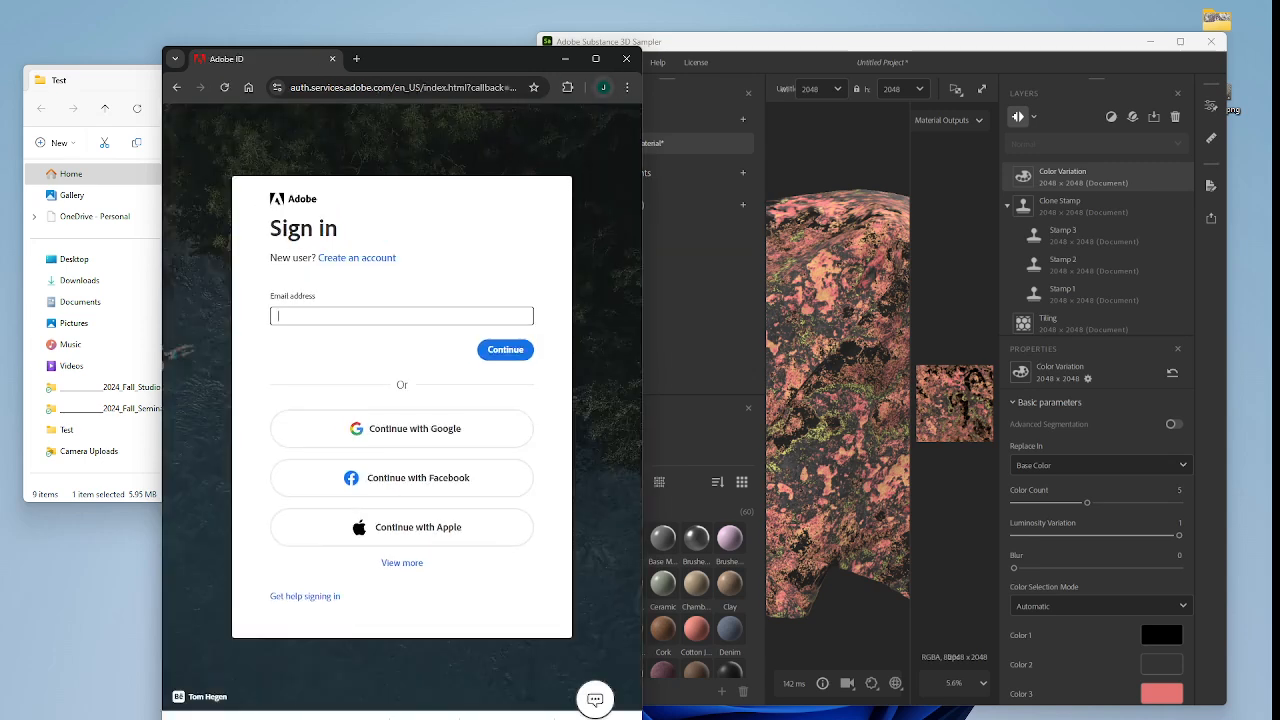
{"action": "left_click", "coordinate": [177, 88]}
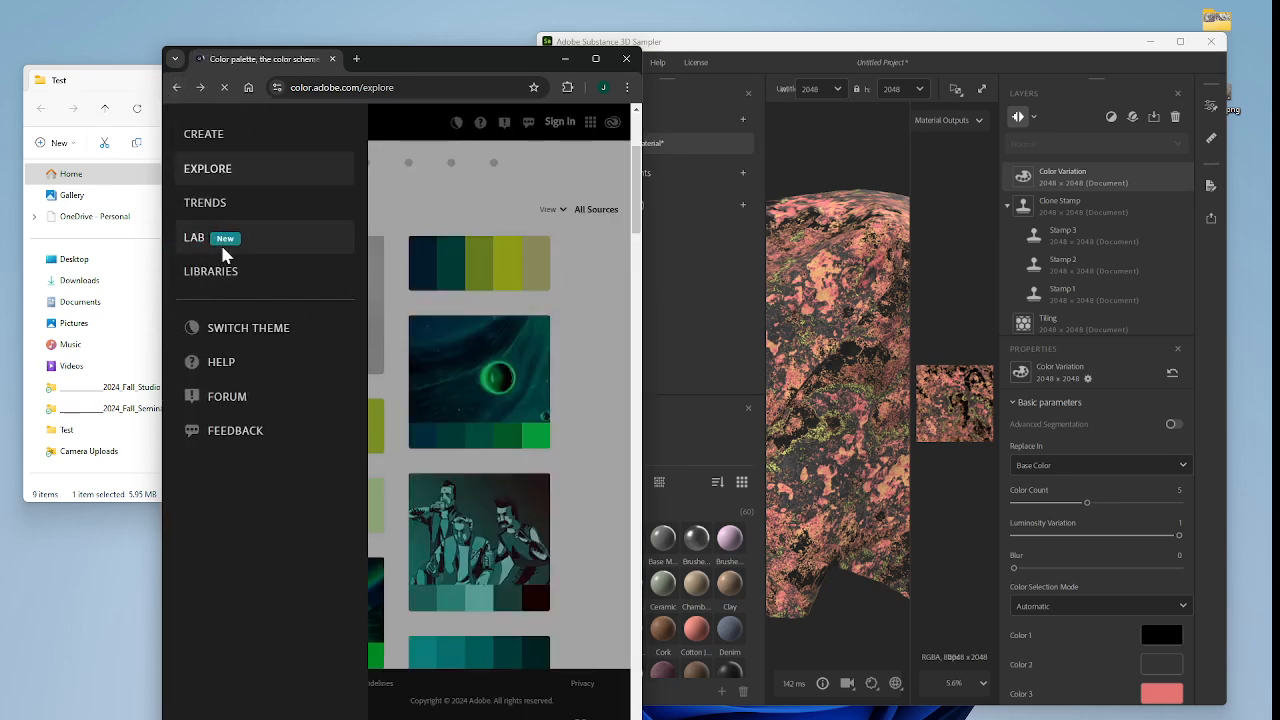
- Retry sampling Color 1 of the Color Variation layer with the eyedropper, and close the color picker
{"action": "left_click", "coordinate": [1161, 635]}
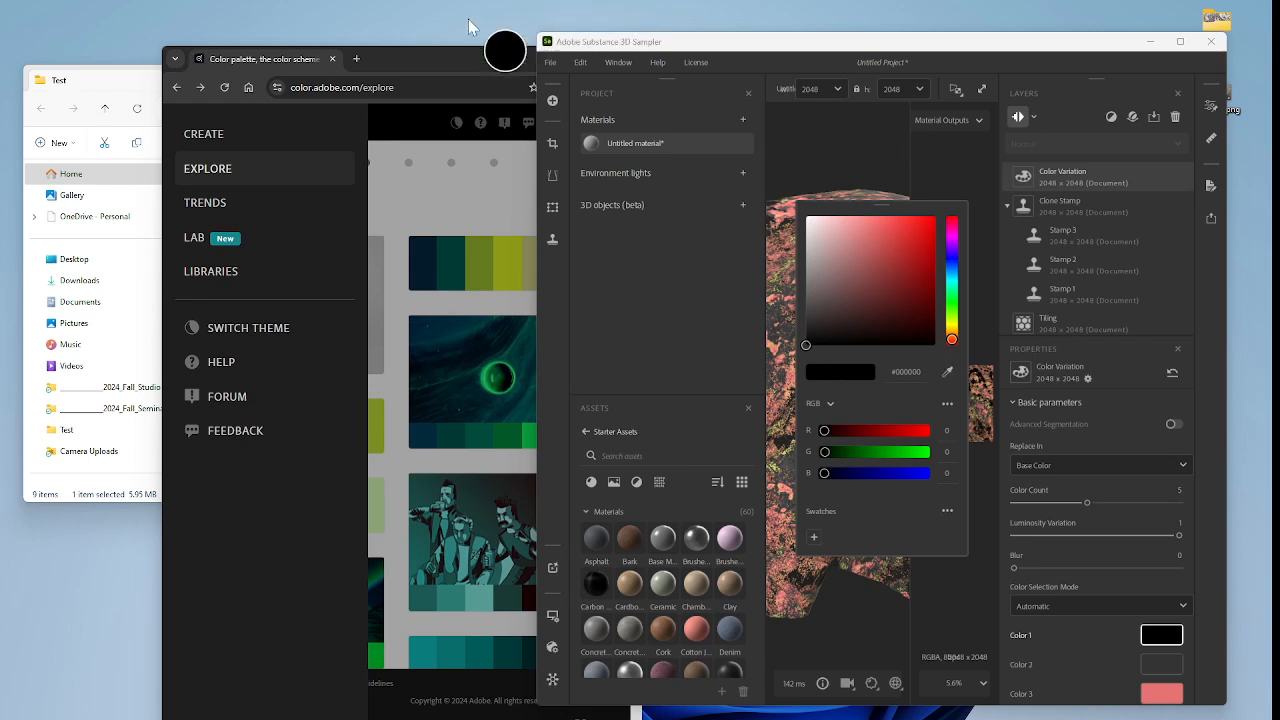
{"action": "left_click", "coordinate": [817, 43]}
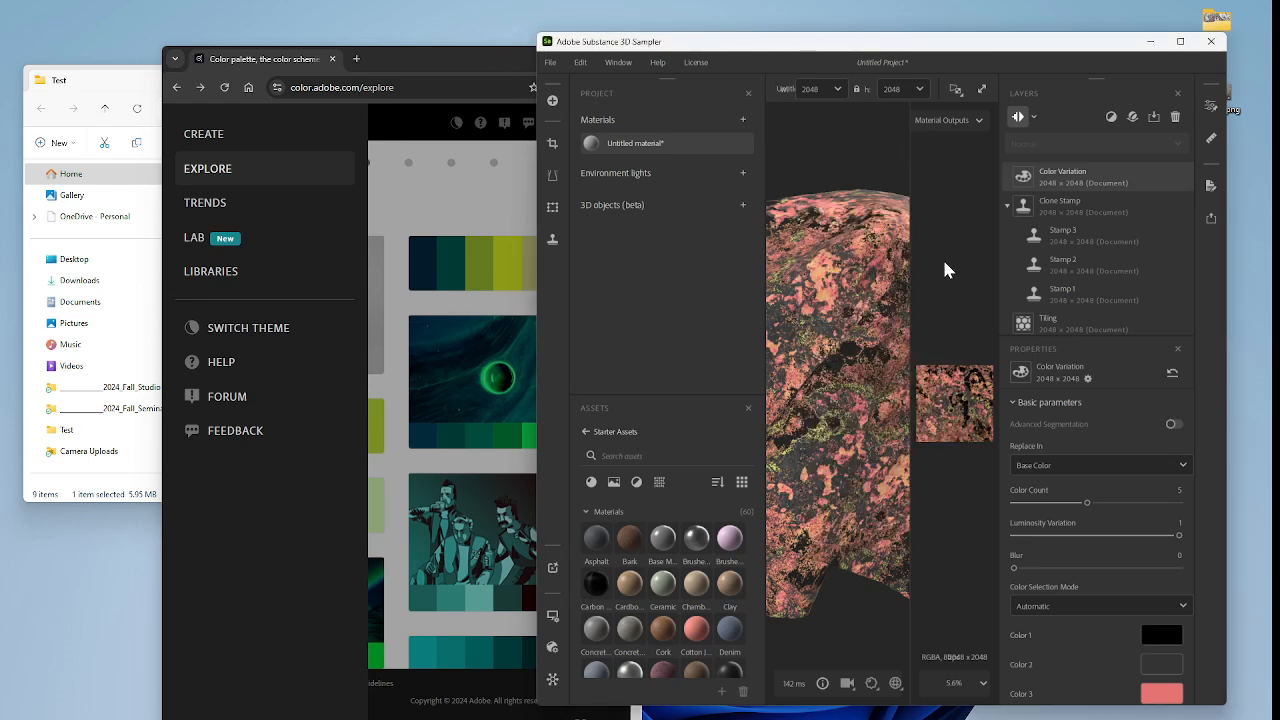
{"action": "left_click", "coordinate": [1157, 638]}
{"action": "left_click", "coordinate": [948, 372]}
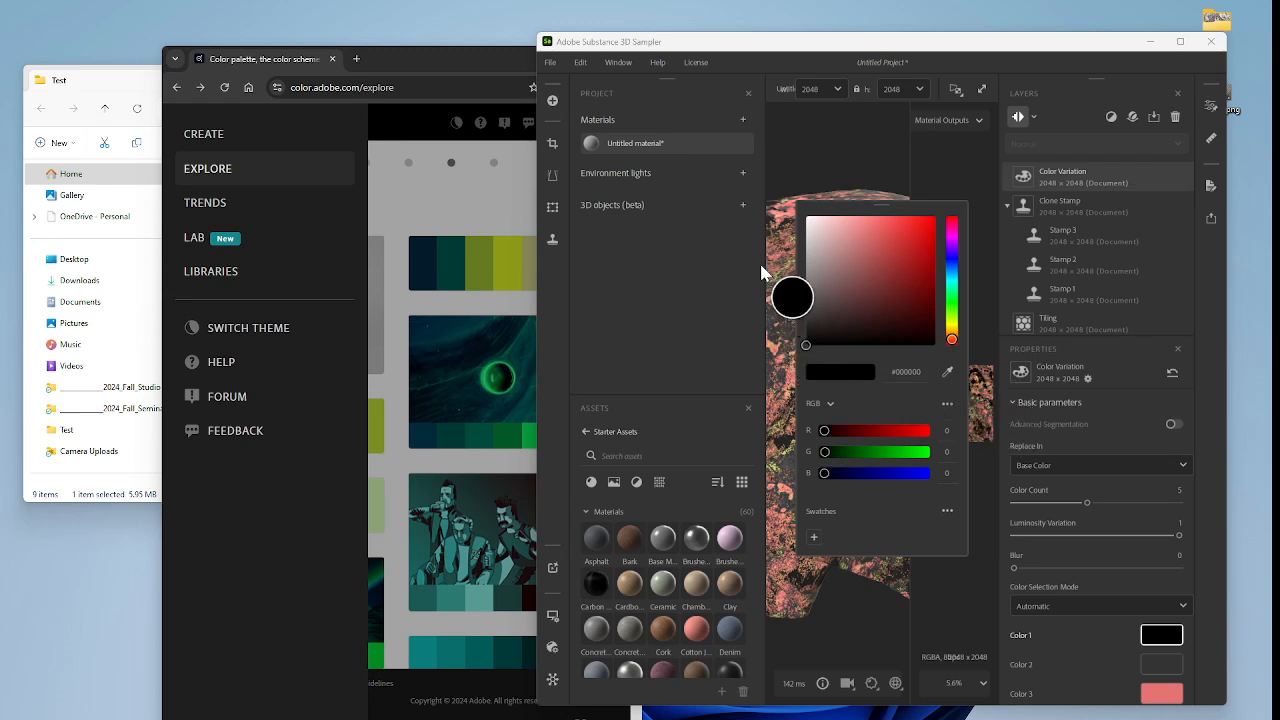
{"action": "left_click", "coordinate": [876, 262]}
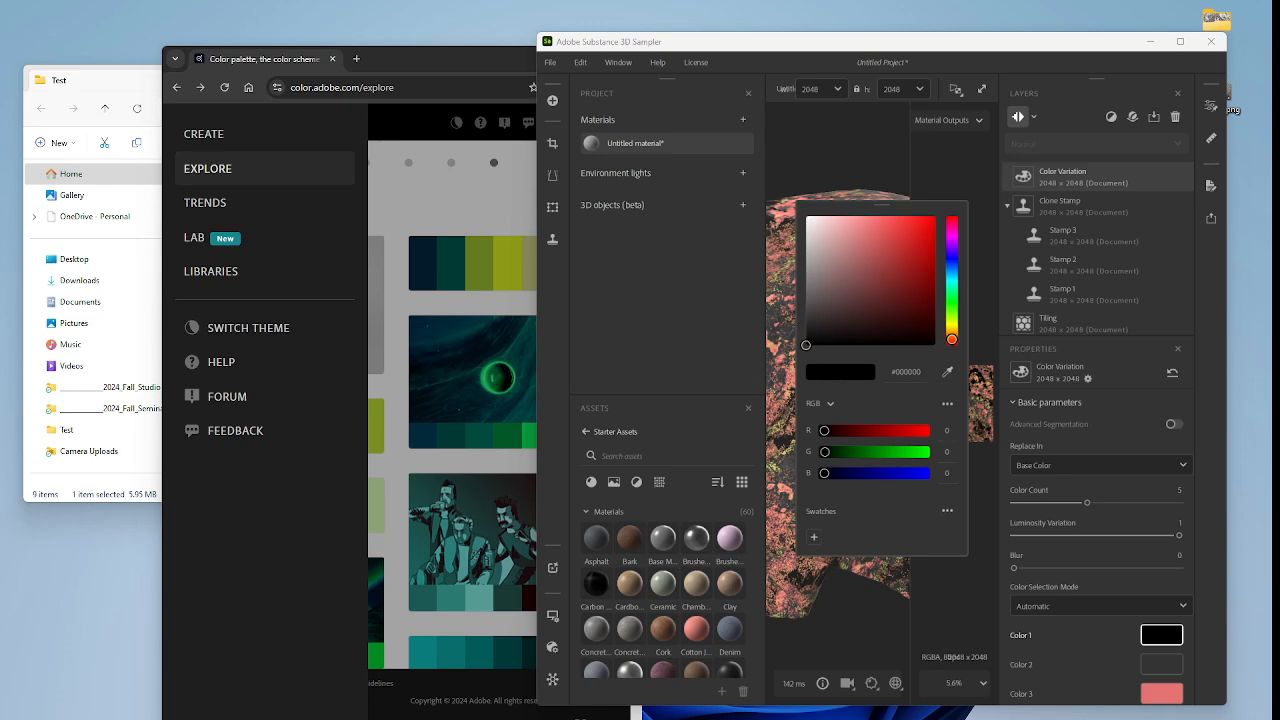
{"action": "left_click", "coordinate": [610, 246]}
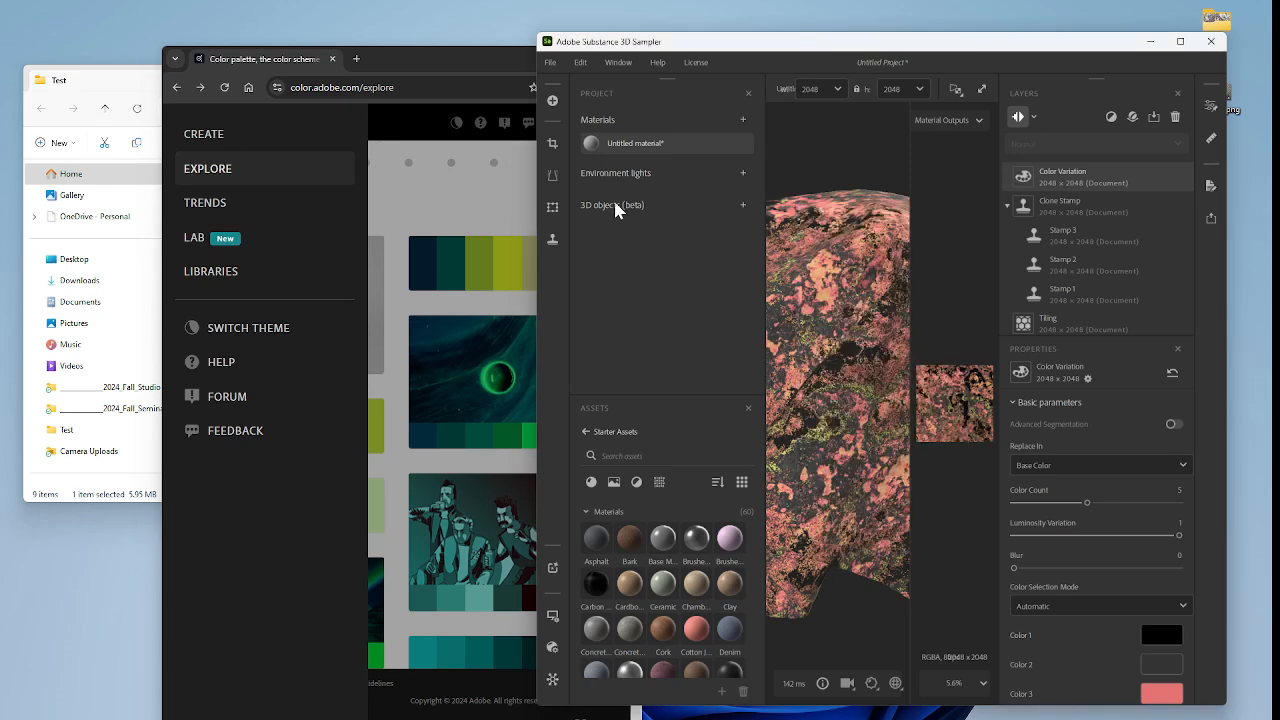
- Open the Green Globe On Moss - Environmental Concept palette in Adobe Color, and try shifting Color 1's hue to yellow in Sampler
{"action": "left_click_drag", "start_coordinate": [383, 48], "coordinate": [334, 29]}
{"action": "left_click", "coordinate": [724, 40]}
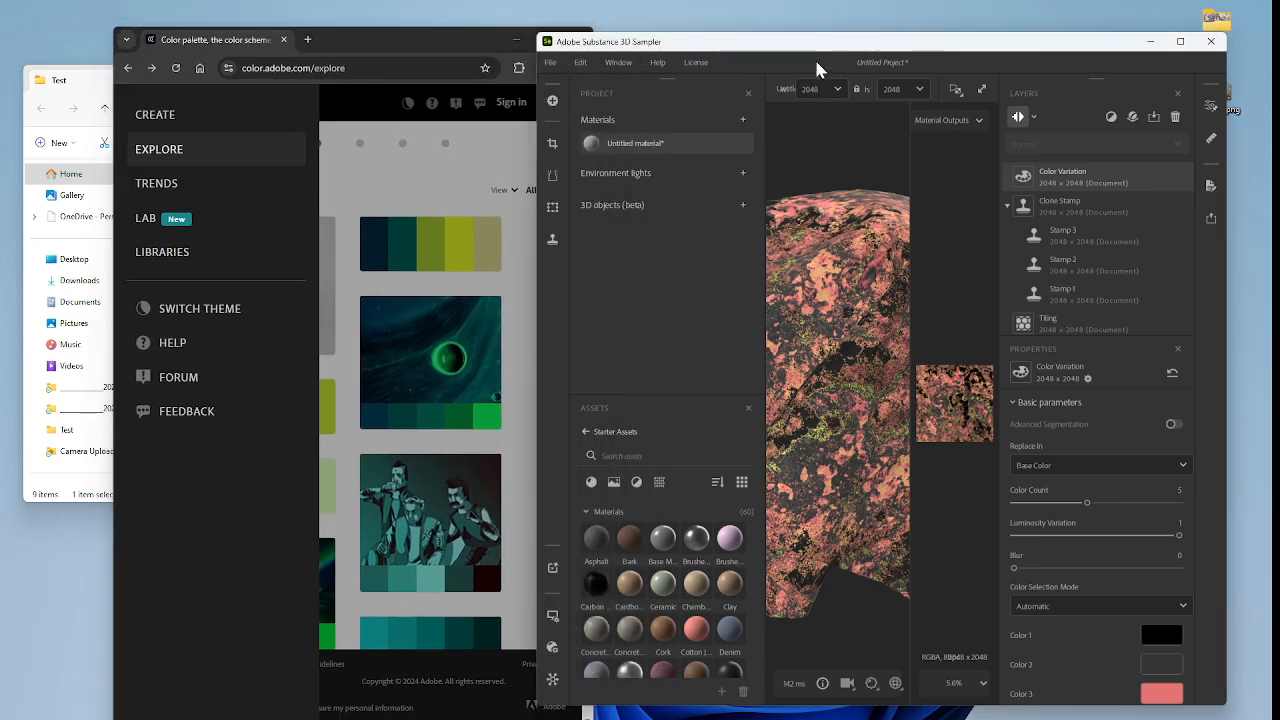
{"action": "left_click", "coordinate": [532, 48]}
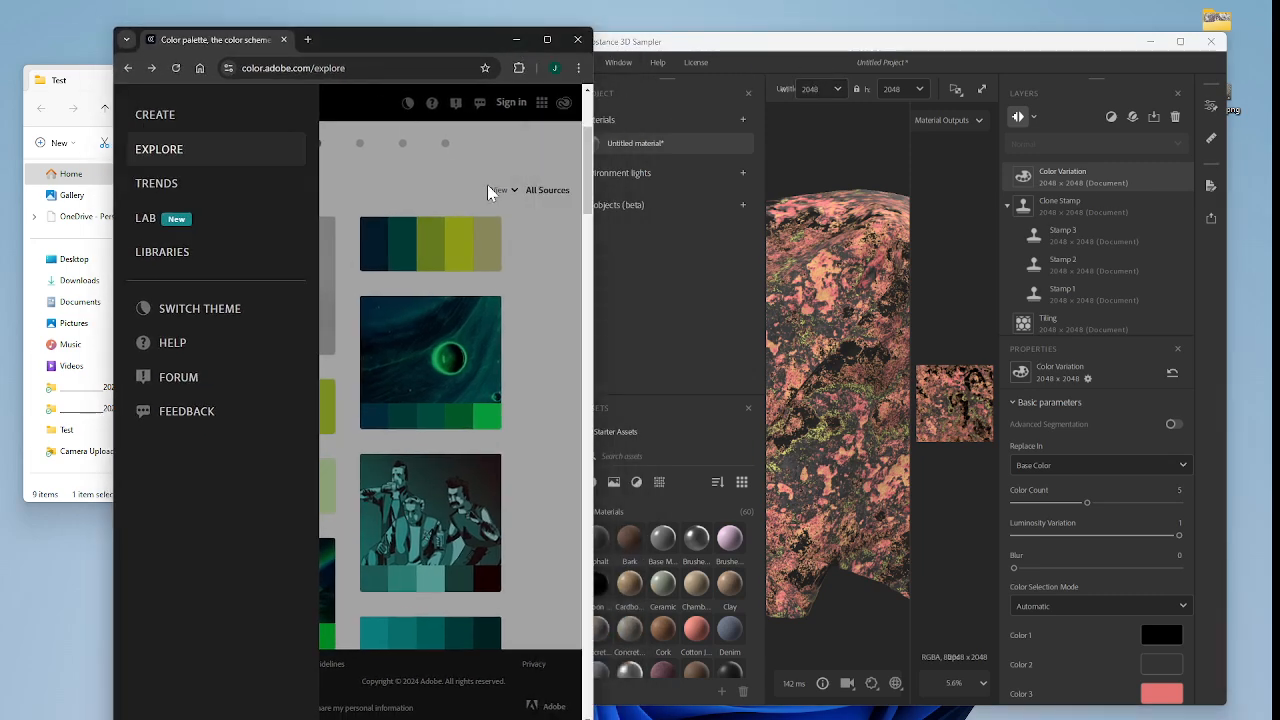
{"action": "left_click", "coordinate": [498, 254]}
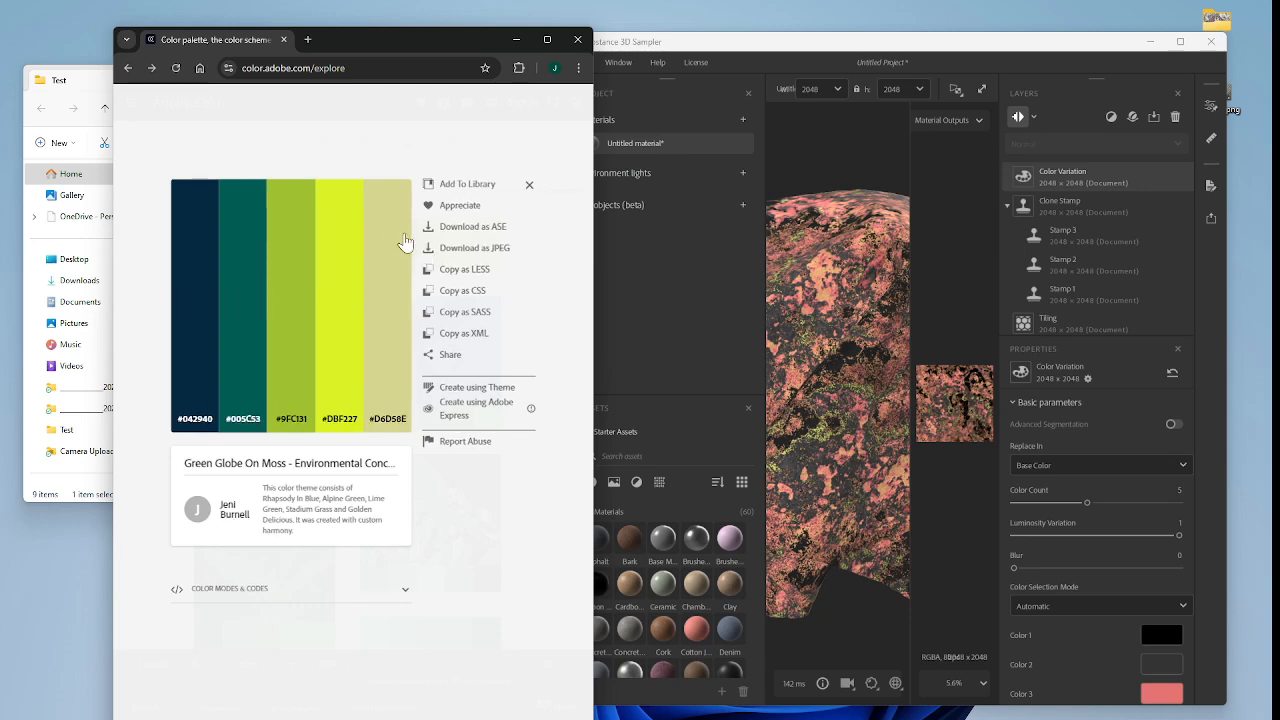
{"action": "left_click", "coordinate": [1170, 640]}
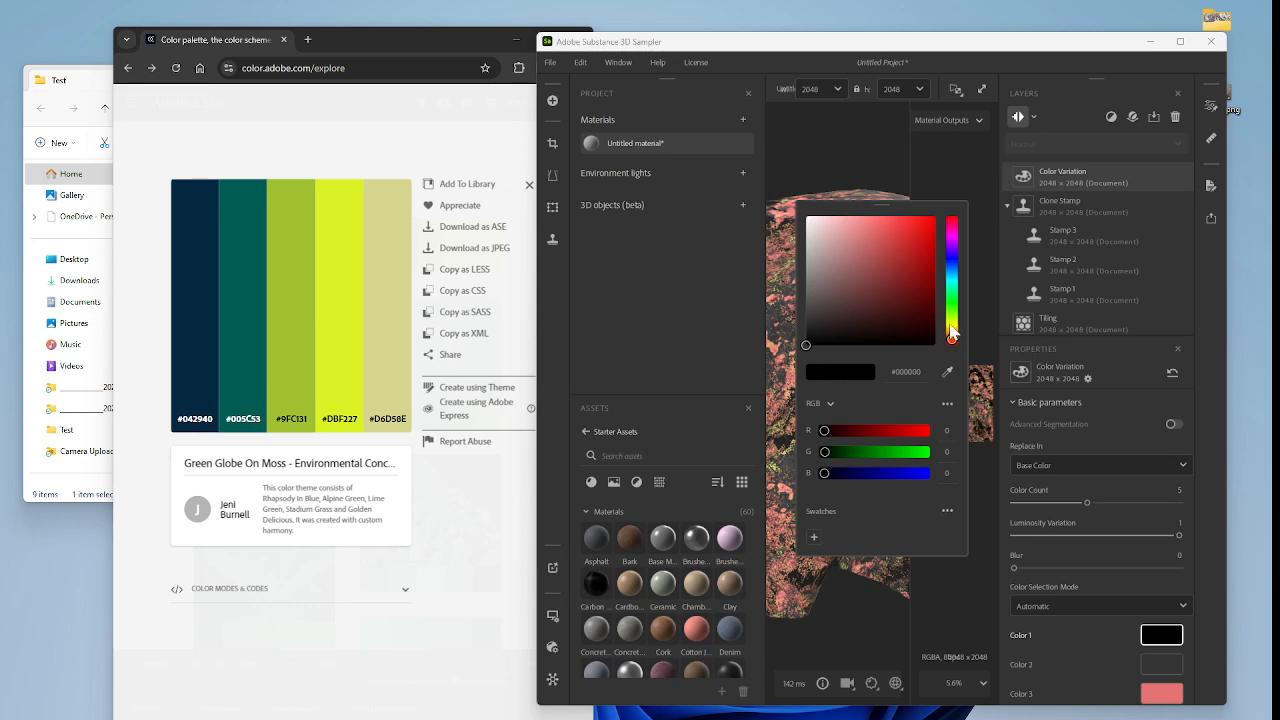
{"action": "left_click_drag", "start_coordinate": [951, 334], "coordinate": [952, 324]}
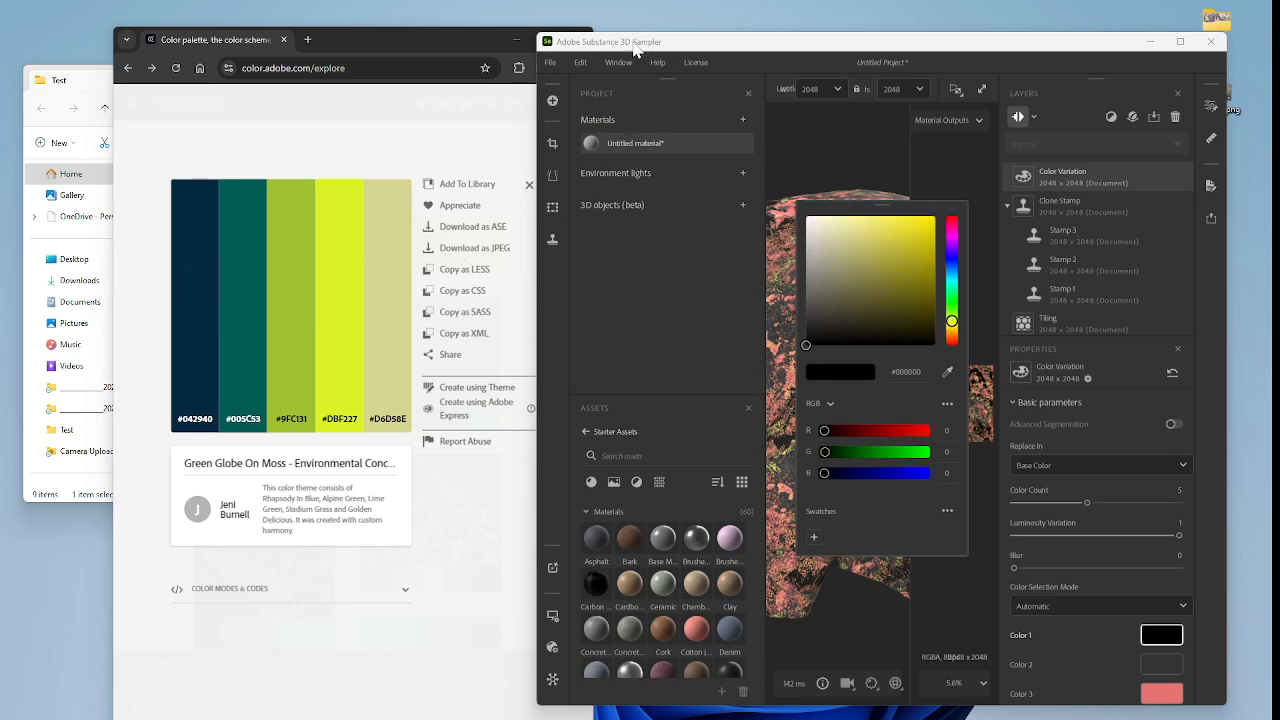
- Leave the palette page in Adobe Color, and switch back to Substance 3D Sampler with its window maximized
{"action": "left_click", "coordinate": [493, 39]}
{"action": "left_click_drag", "start_coordinate": [476, 44], "coordinate": [672, 2]}
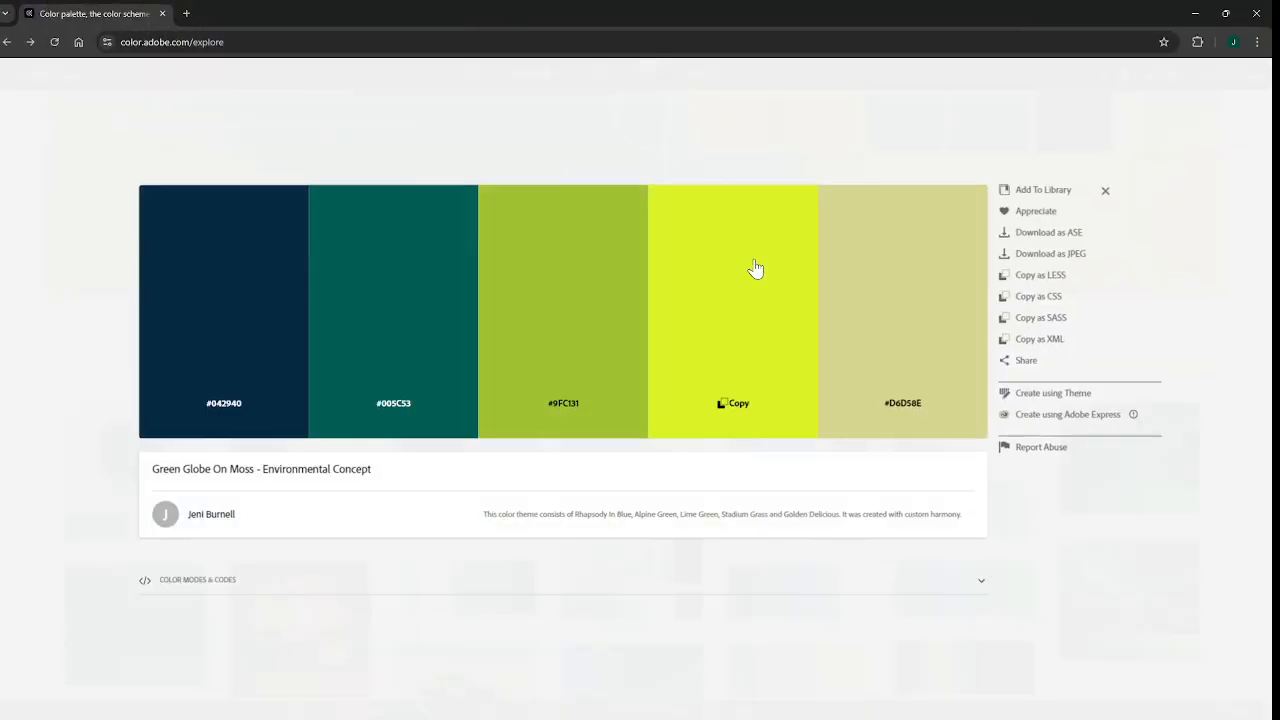
{"action": "left_click", "coordinate": [8, 42]}
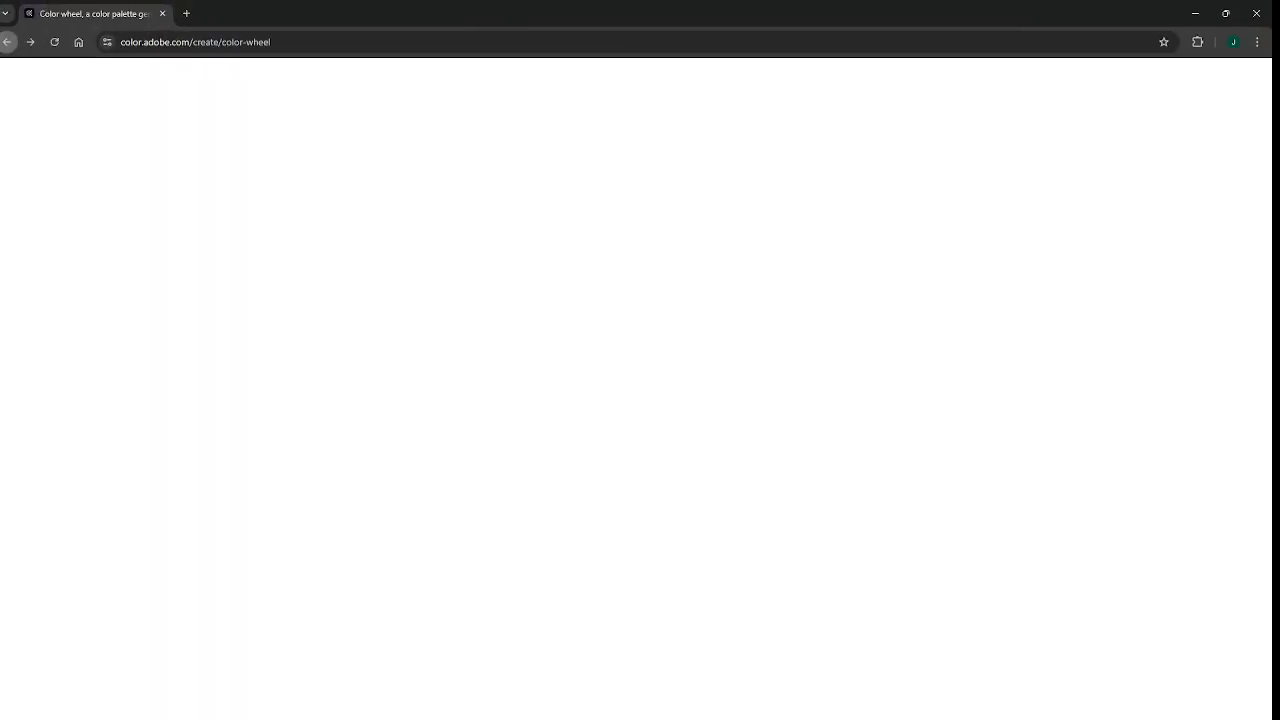
{"action": "left_click", "coordinate": [1225, 13]}
{"action": "left_click", "coordinate": [739, 43]}
{"action": "double_click", "coordinate": [739, 49]}
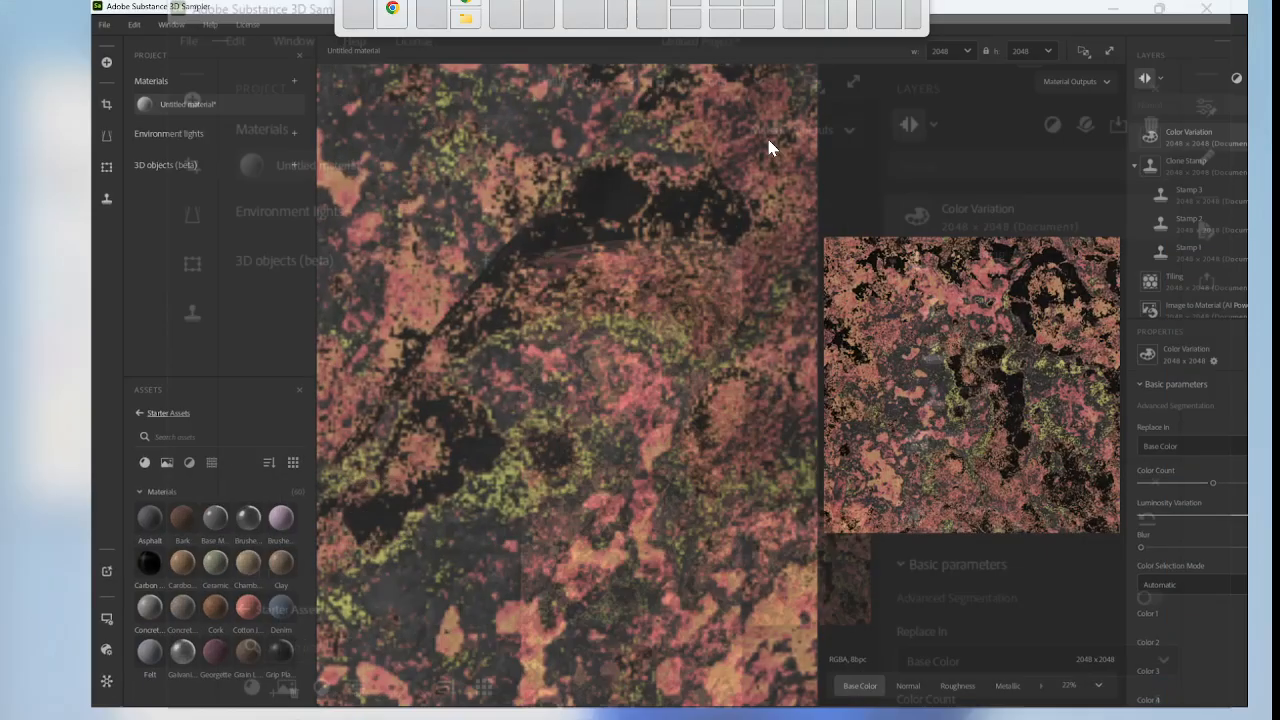
- Undo the black Color 1 change, and set the Color Variation layer's Color Count to 6
{"action": "key", "text": "ctrl+z"}
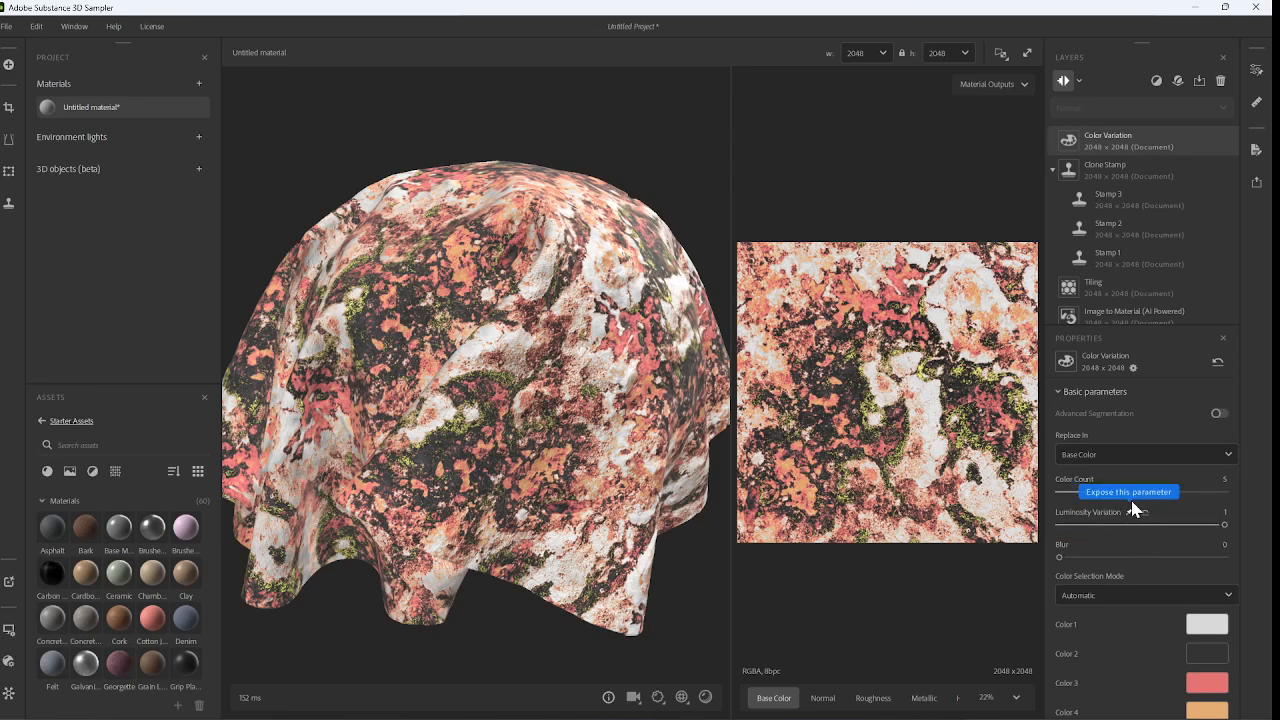
{"action": "mouse_move", "coordinate": [1134, 491]}
{"action": "left_mouse_down"}
{"action": "mouse_move", "coordinate": [1103, 491]}
{"action": "mouse_move", "coordinate": [1194, 490]}
{"action": "mouse_move", "coordinate": [1154, 492]}
{"action": "left_mouse_up"}
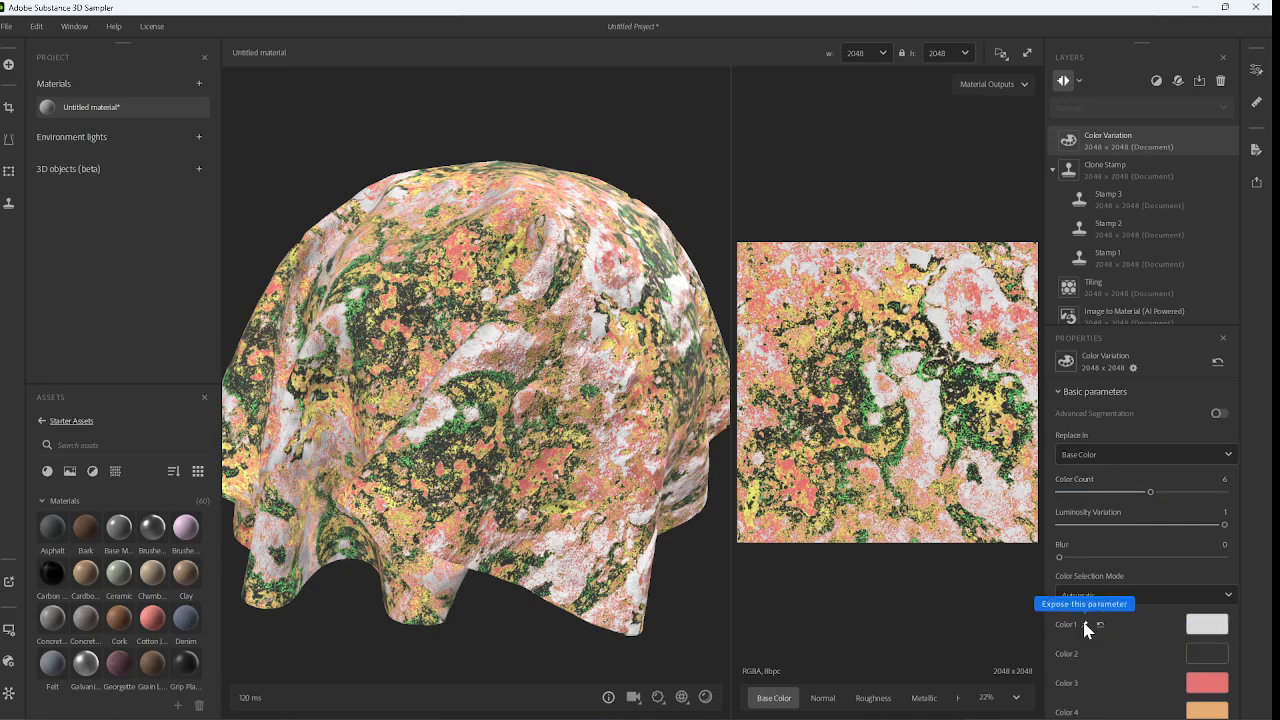
- Expose the Color 1 through Color 6 parameters of the Color Variation layer
{"action": "left_click", "coordinate": [1086, 625]}
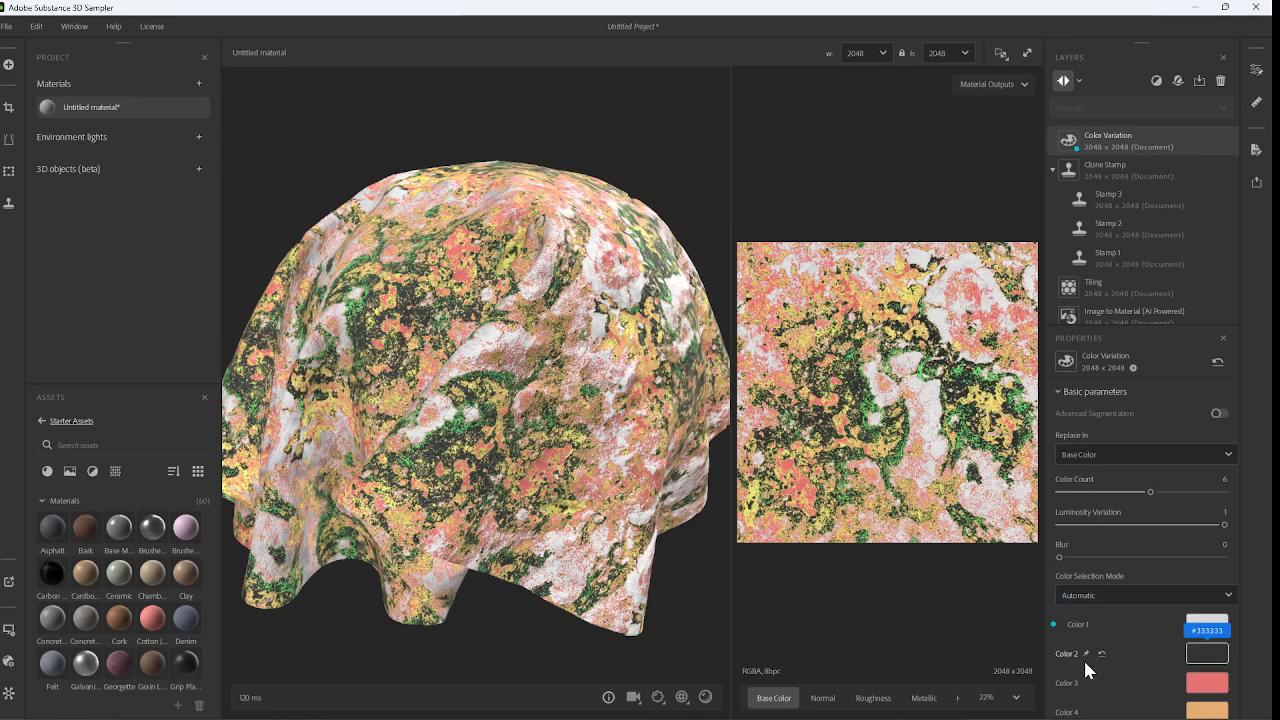
{"action": "left_click", "coordinate": [1086, 654]}
{"action": "left_click", "coordinate": [1087, 682]}
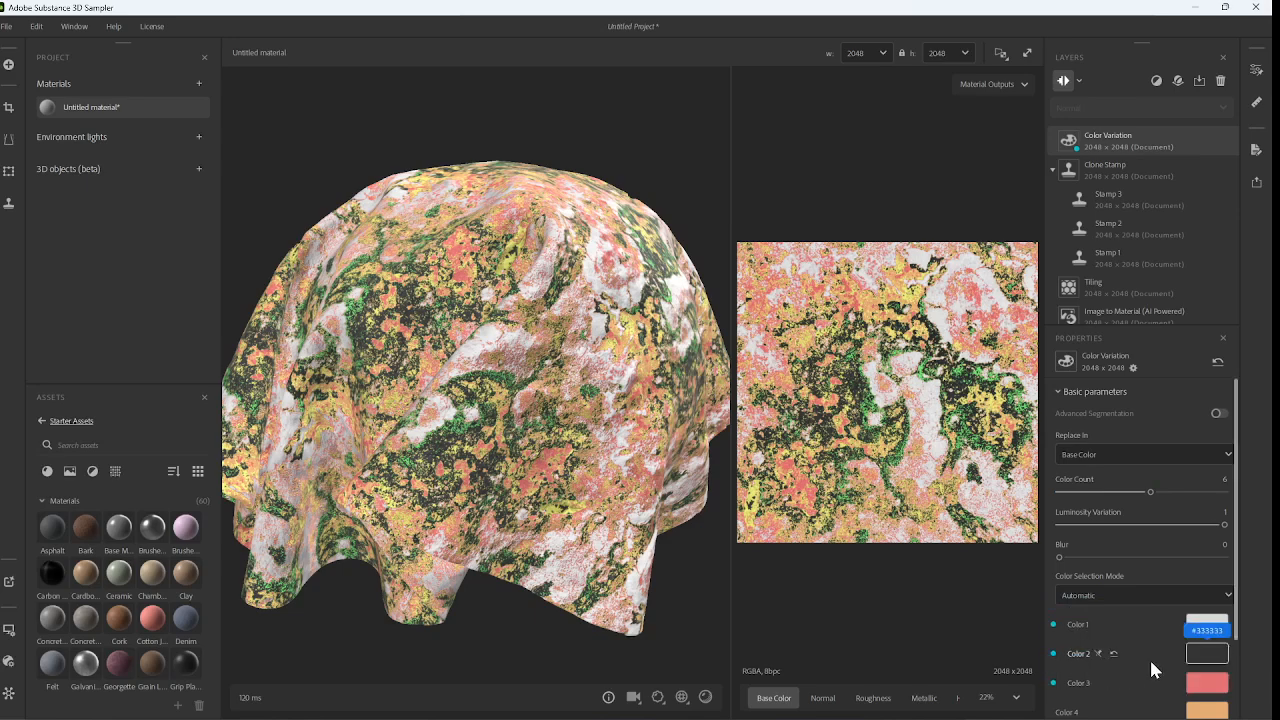
{"action": "scroll", "coordinate": [1149, 657], "scroll_direction": "down", "scroll_amount": 1}
{"action": "left_click", "coordinate": [1088, 664]}
{"action": "scroll", "coordinate": [1088, 664], "scroll_direction": "down", "scroll_amount": 1}
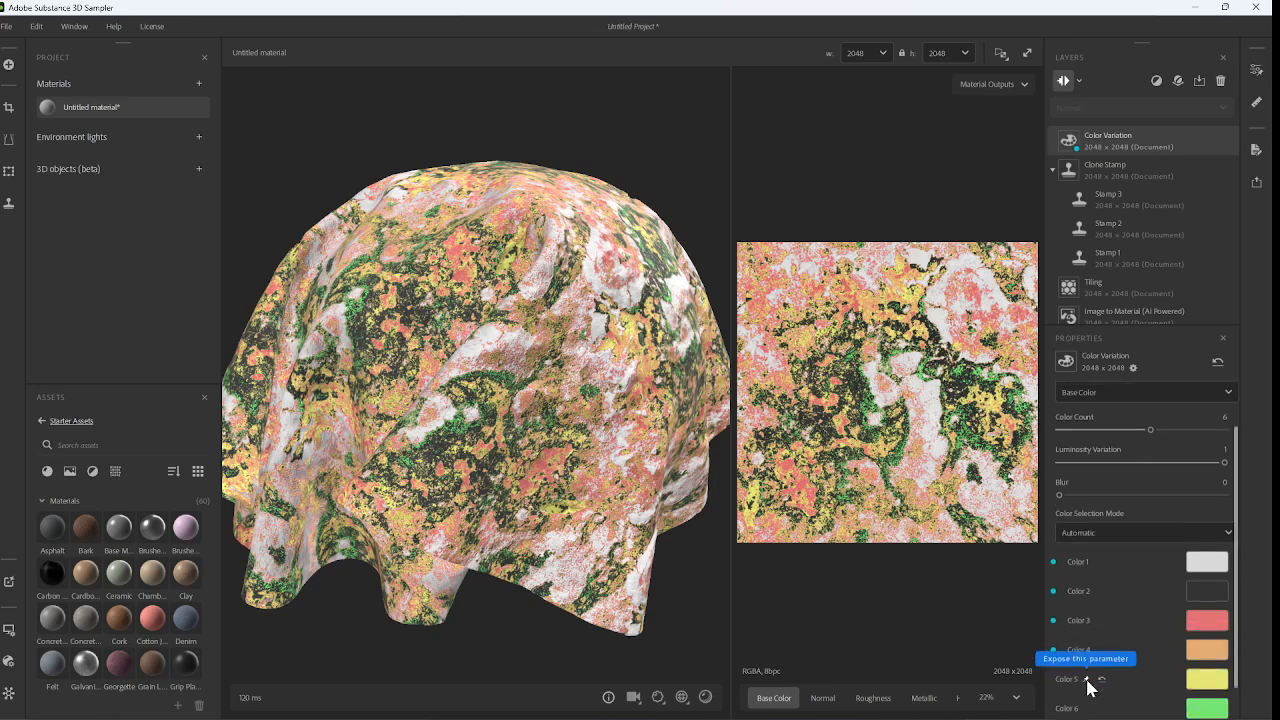
{"action": "left_click", "coordinate": [1088, 646]}
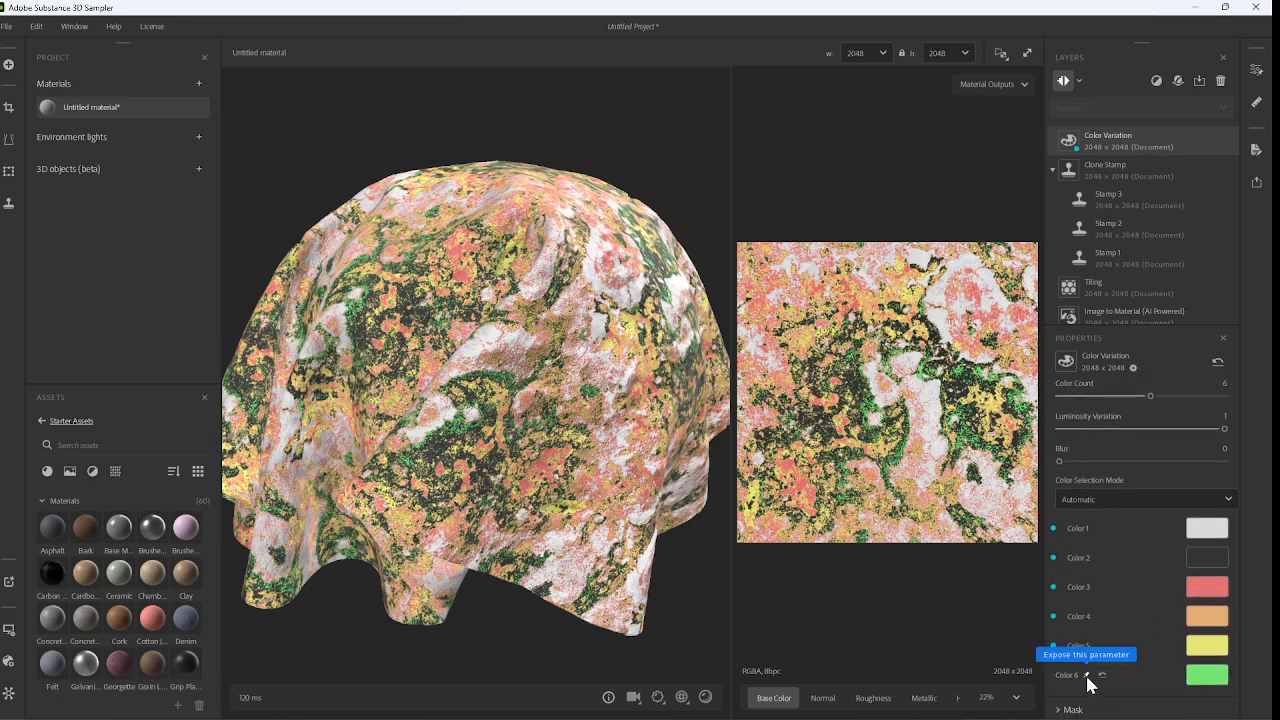
{"action": "left_click", "coordinate": [1090, 676]}
{"action": "scroll", "coordinate": [1138, 609], "scroll_direction": "up", "scroll_amount": 2}
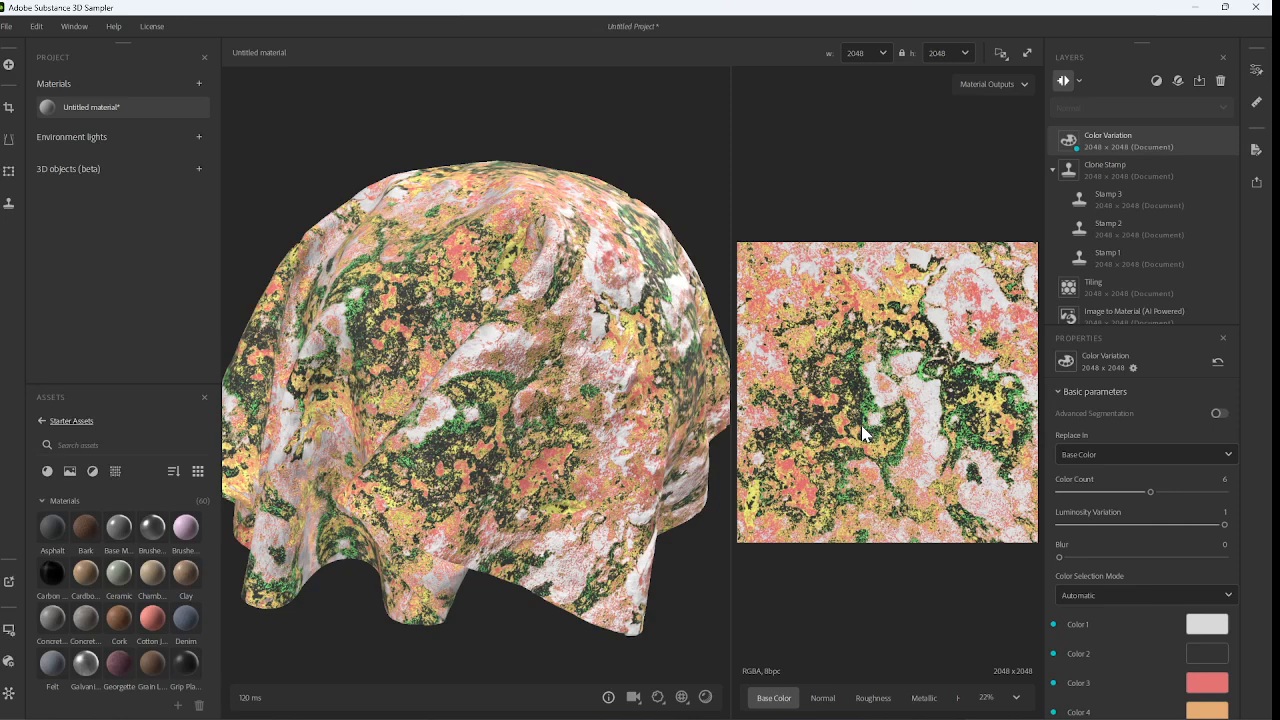
- Find the Hue/Saturation filter by searching for "hue" and add it above the Color Variation layer
{"action": "left_click", "coordinate": [1052, 170]}
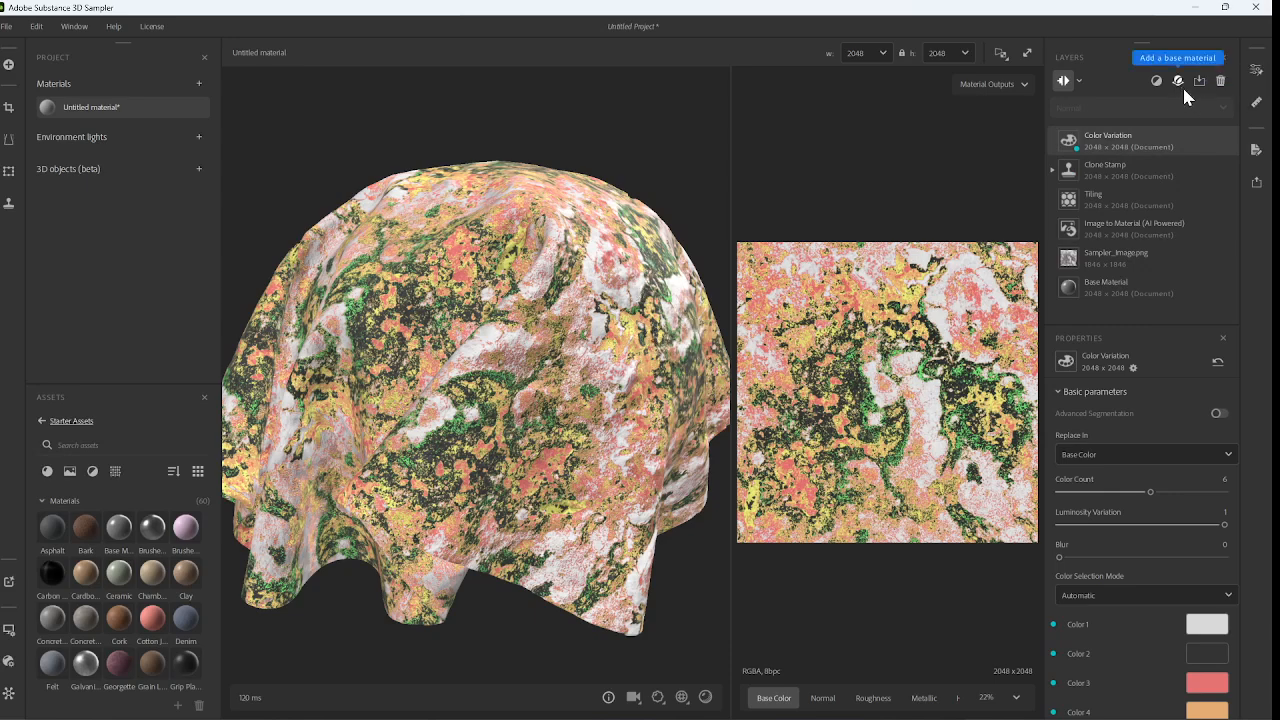
{"action": "left_click", "coordinate": [1156, 80]}
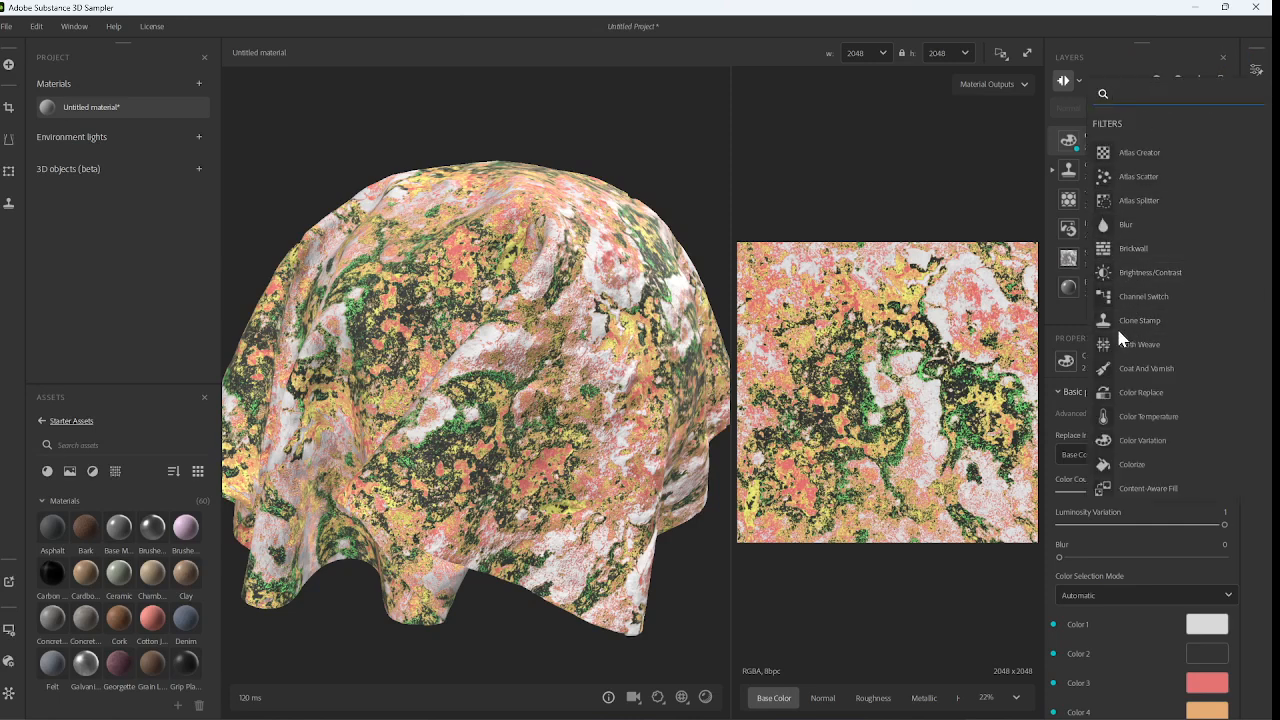
{"action": "scroll", "coordinate": [1130, 415], "scroll_direction": "down", "scroll_amount": 2}
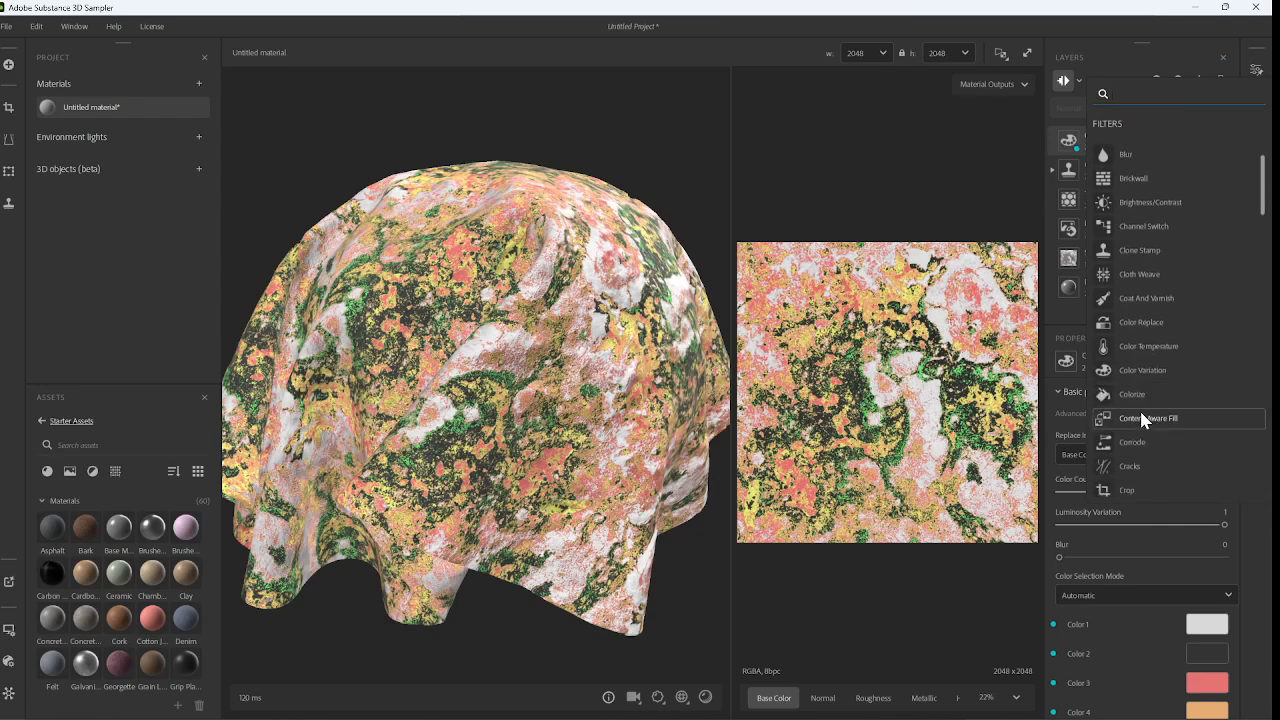
{"action": "scroll", "coordinate": [1142, 418], "scroll_direction": "down", "scroll_amount": 3}
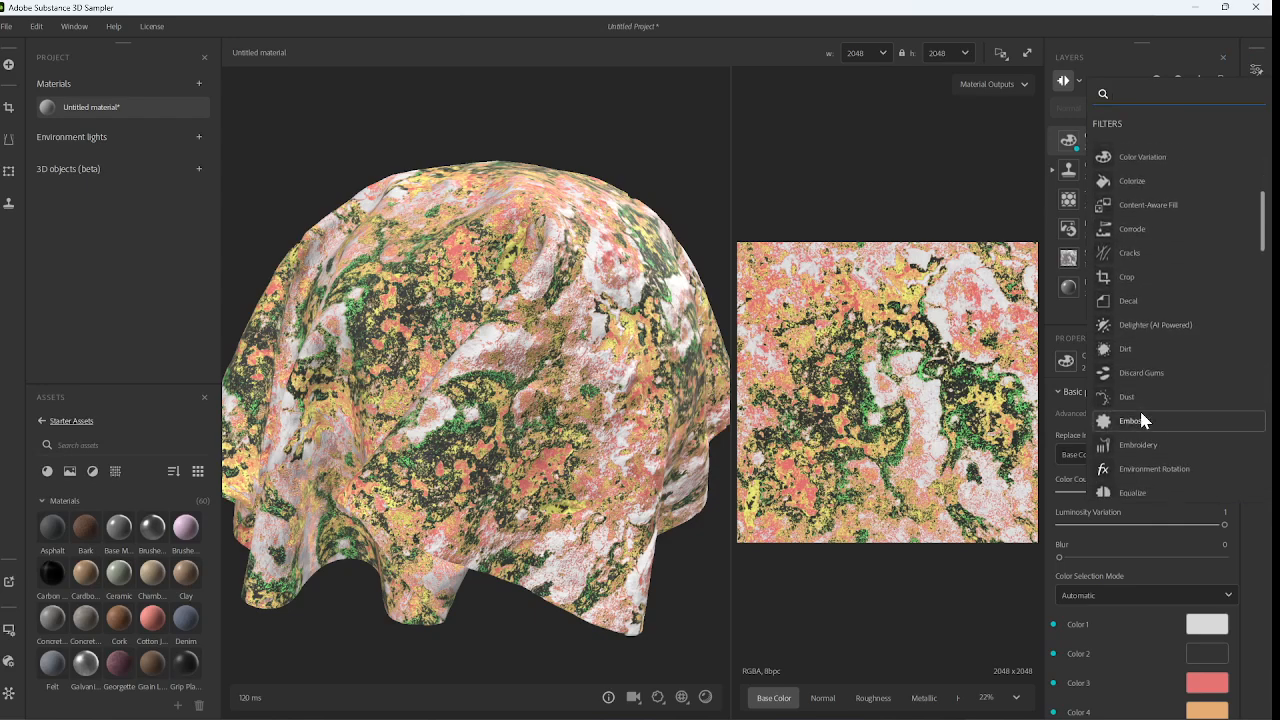
{"action": "scroll", "coordinate": [1140, 408], "scroll_direction": "down", "scroll_amount": 3}
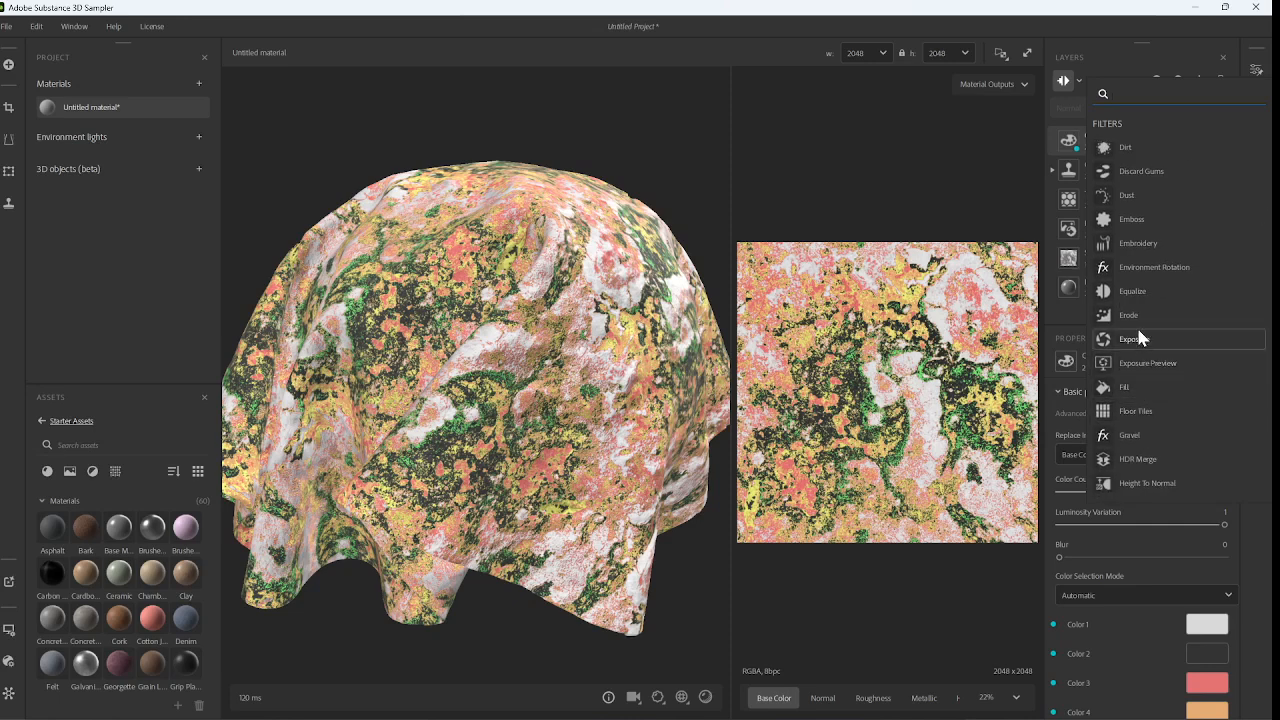
{"action": "scroll", "coordinate": [1138, 332], "scroll_direction": "down", "scroll_amount": 5}
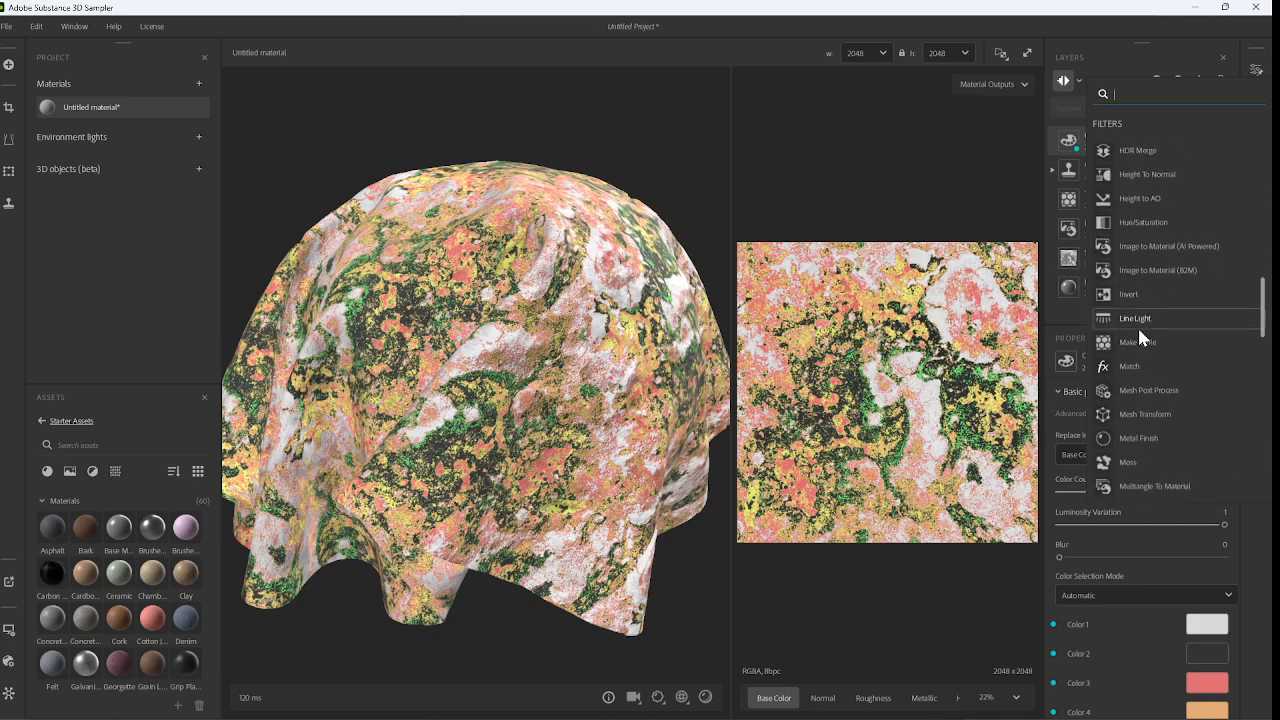
{"action": "scroll", "coordinate": [1137, 325], "scroll_direction": "up", "scroll_amount": 7}
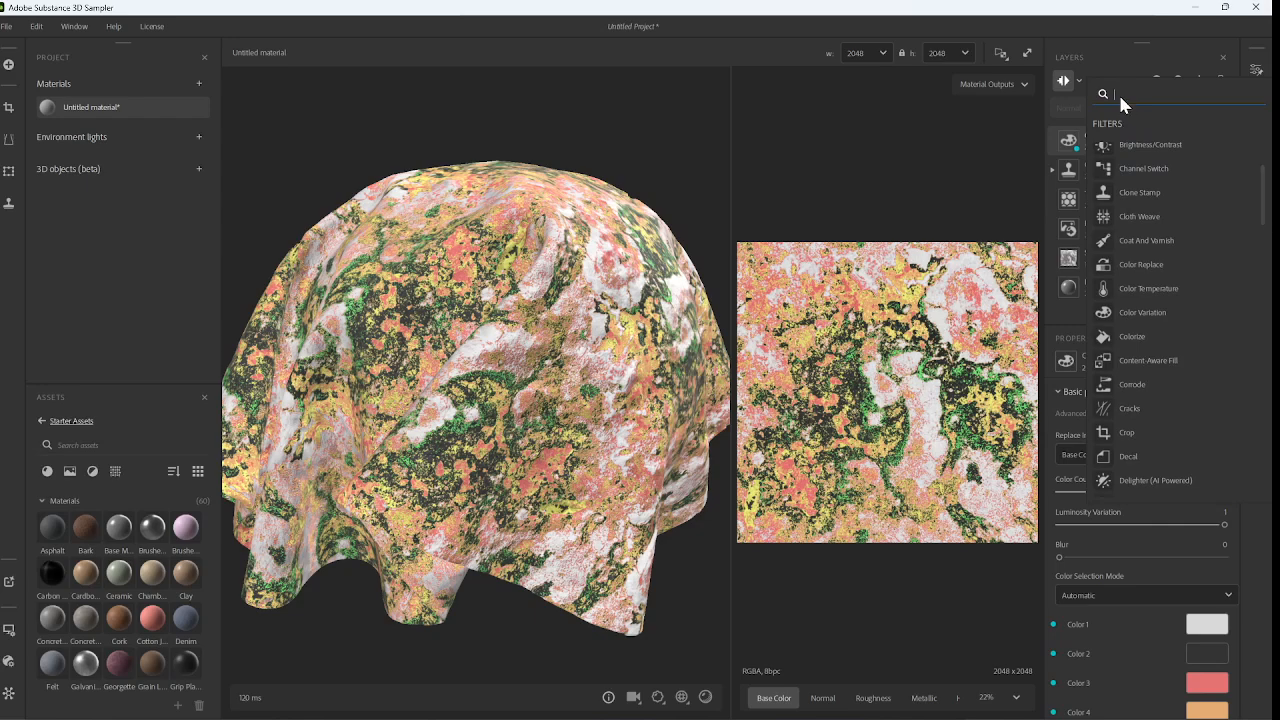
{"action": "type", "text": "hue"}
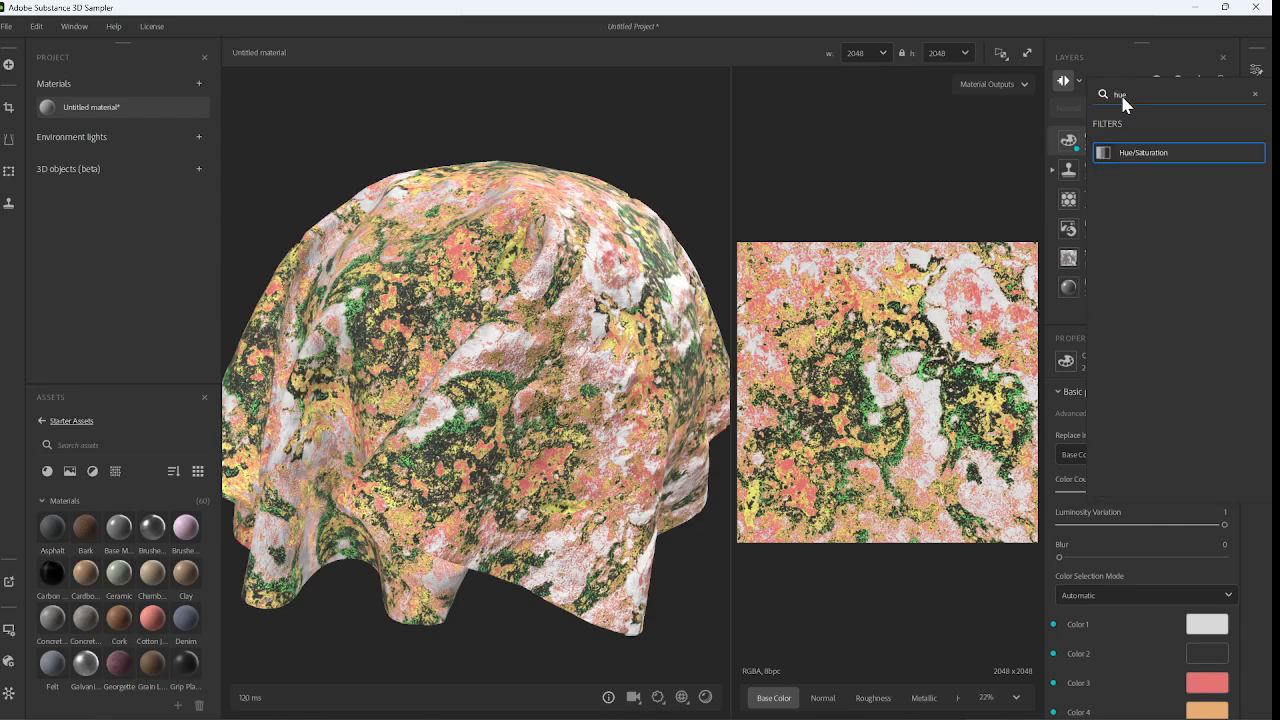
{"action": "left_click", "coordinate": [1148, 152]}
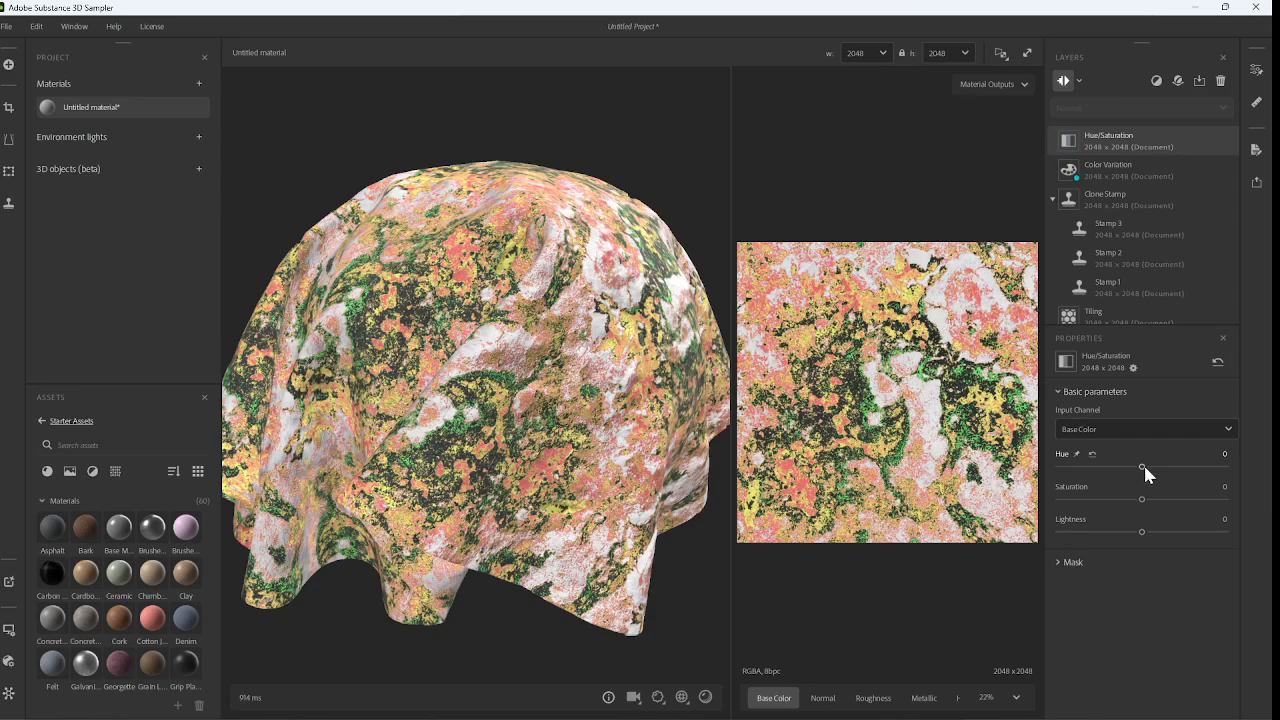
- Set the Hue/Saturation layer's Saturation to 0.17, and try Hue values of -0.53, -0.71, -0.83 and 0.17
{"action": "left_click_drag", "start_coordinate": [1142, 499], "coordinate": [1181, 500]}
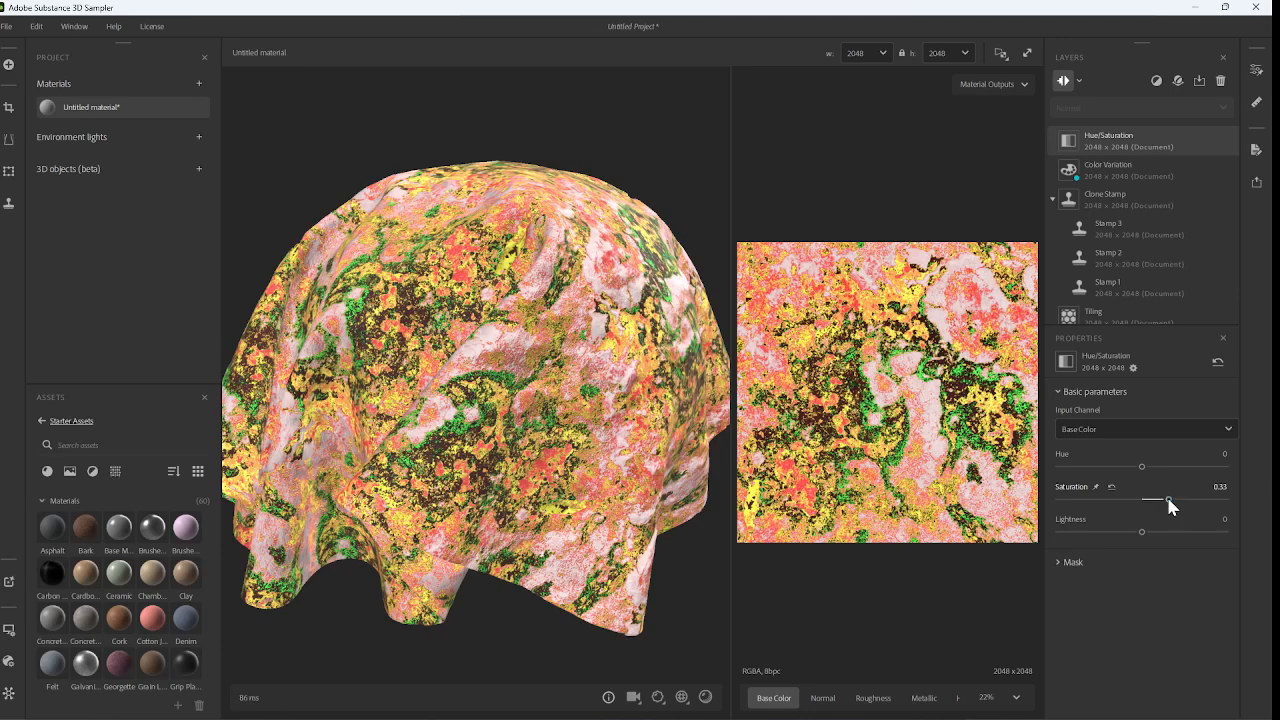
{"action": "double_click", "coordinate": [1166, 494]}
{"action": "left_click_drag", "start_coordinate": [1140, 466], "coordinate": [1099, 472]}
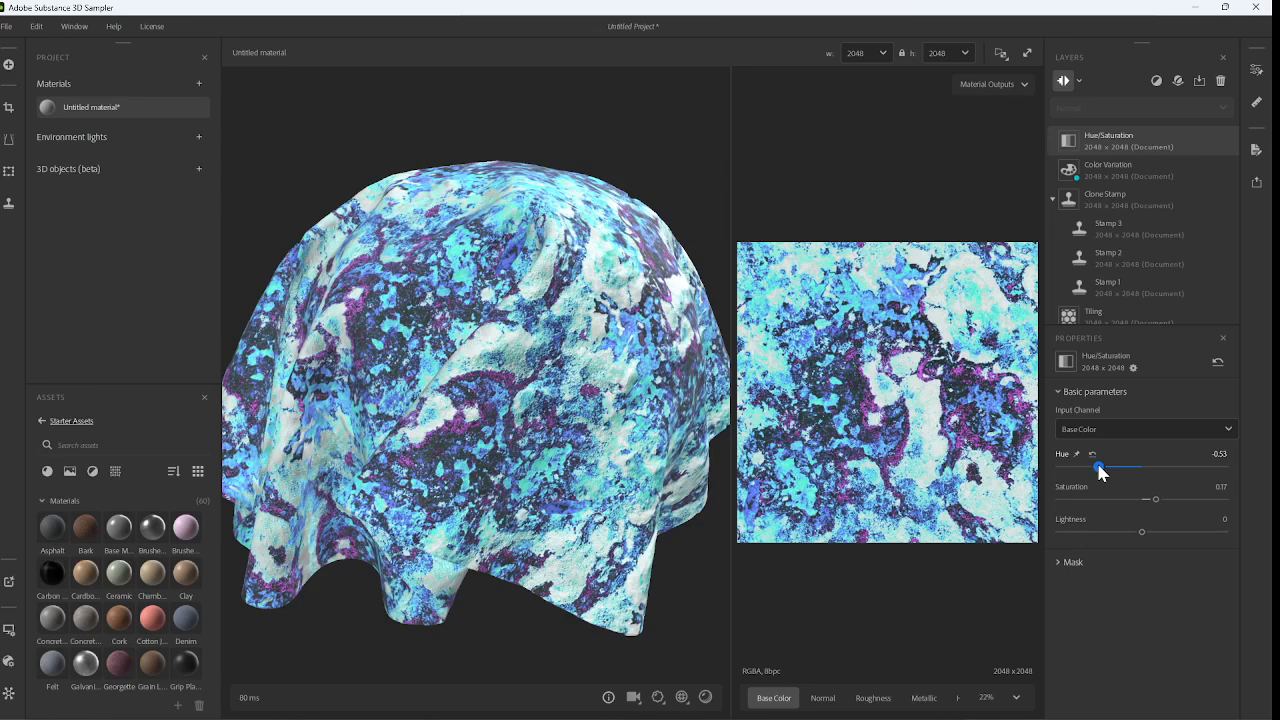
{"action": "mouse_move", "coordinate": [1098, 467]}
{"action": "left_mouse_down"}
{"action": "mouse_move", "coordinate": [1220, 472]}
{"action": "mouse_move", "coordinate": [1064, 476]}
{"action": "mouse_move", "coordinate": [1082, 475]}
{"action": "left_mouse_up"}
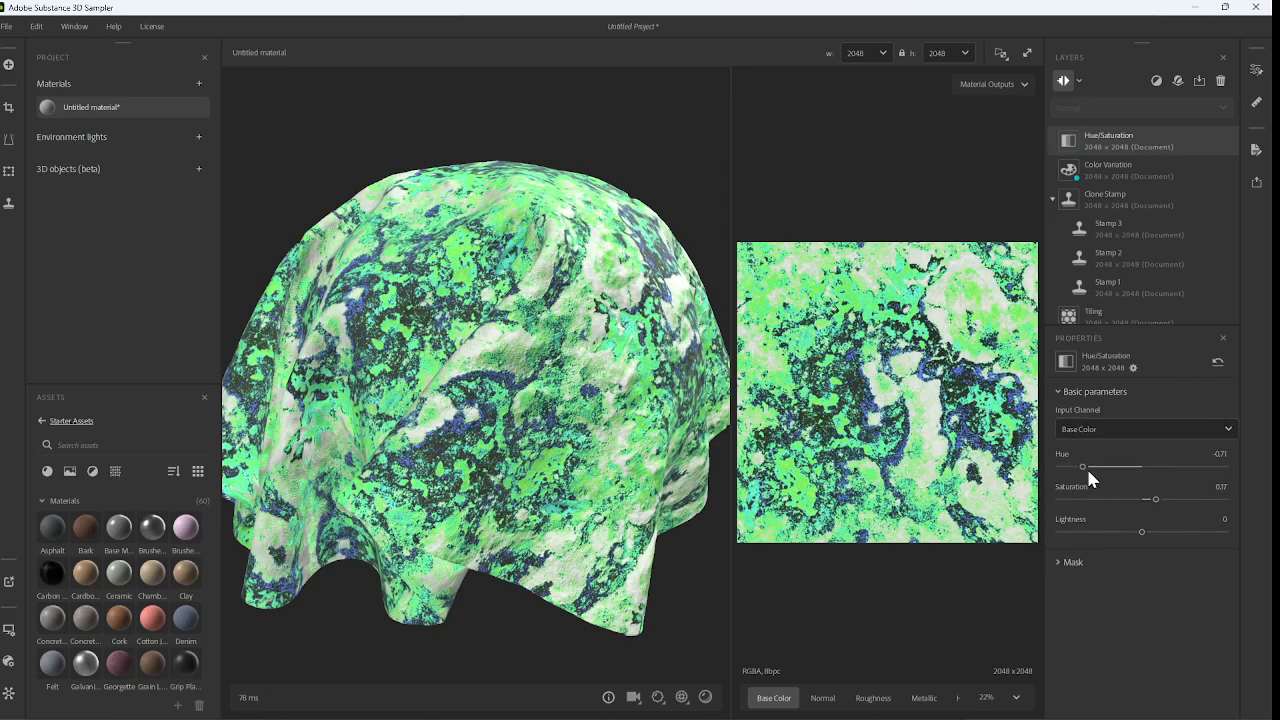
{"action": "left_click_drag", "start_coordinate": [1084, 467], "coordinate": [1074, 468]}
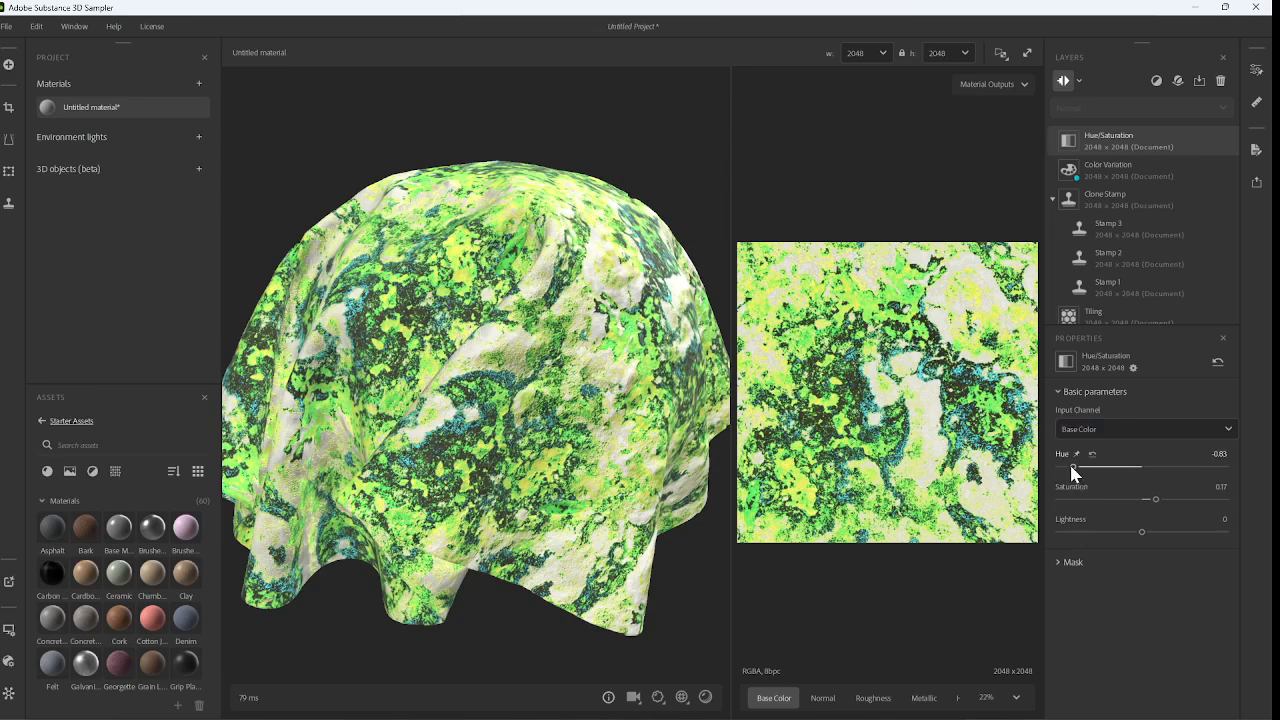
{"action": "left_click_drag", "start_coordinate": [1072, 466], "coordinate": [1154, 466]}
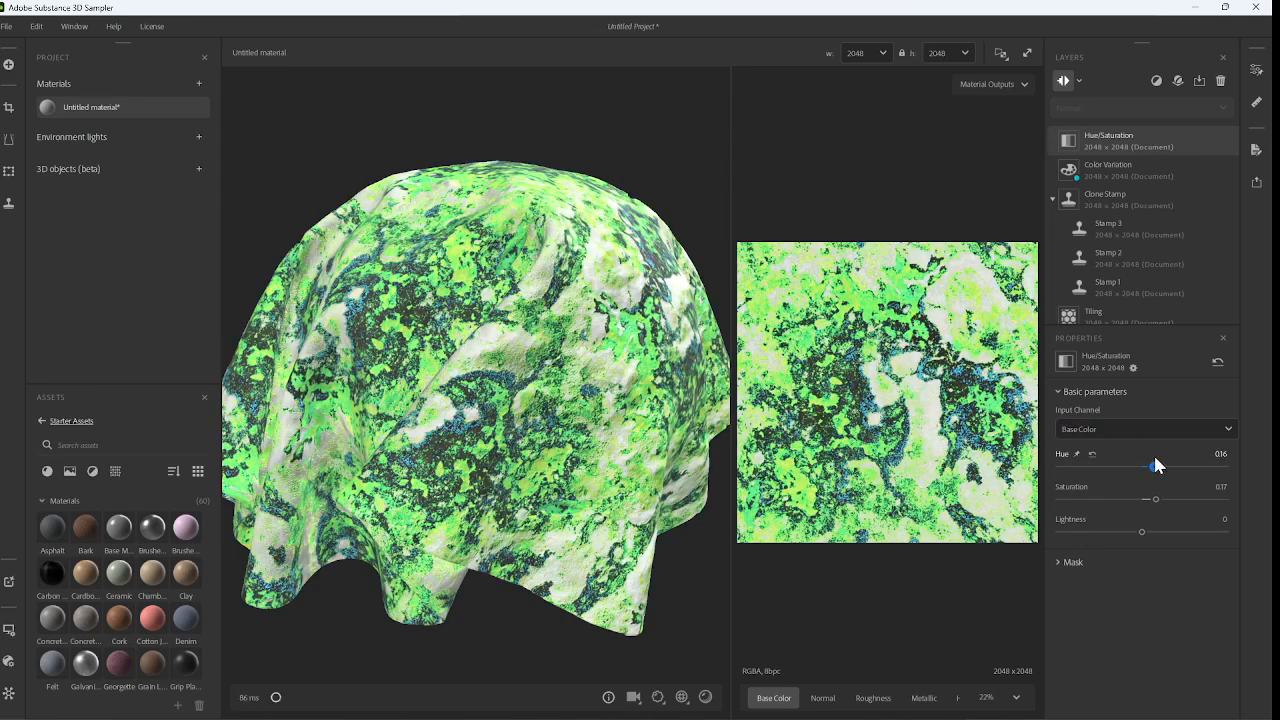
- Expose the Hue and Saturation parameters of the Hue/Saturation layer, and set Hue to -0.63
{"action": "left_click", "coordinate": [1077, 455]}
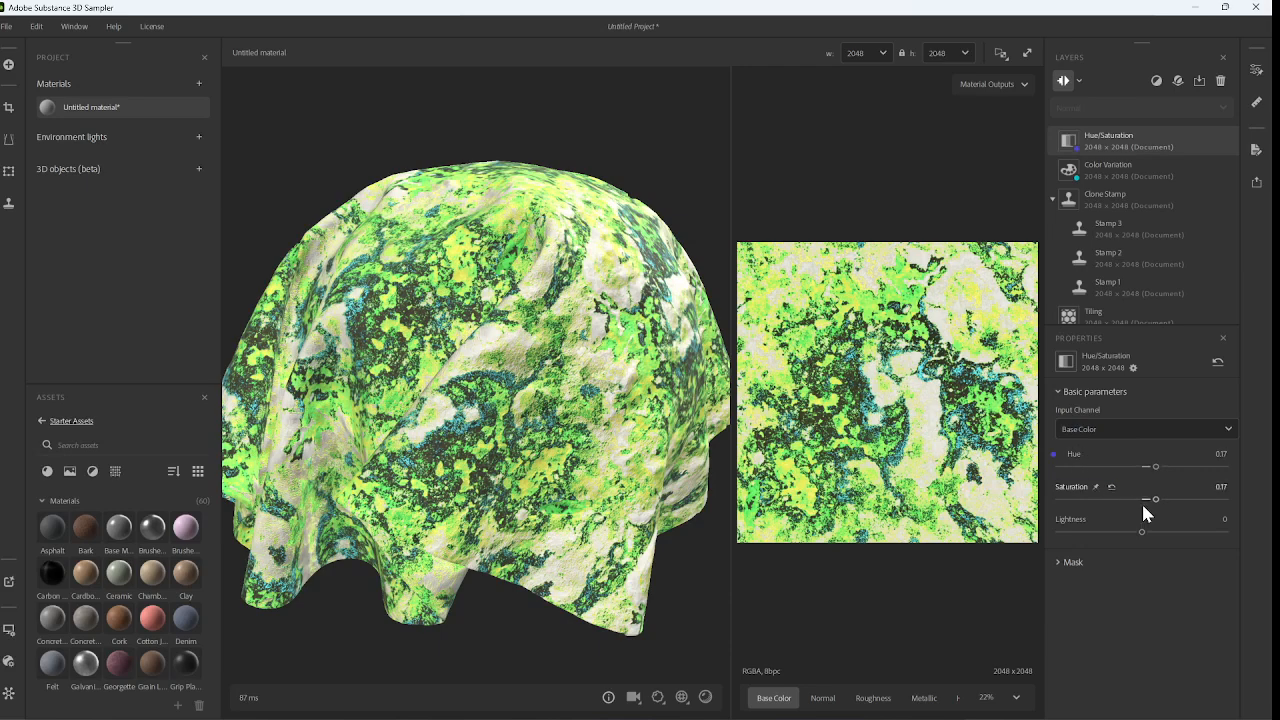
{"action": "left_click", "coordinate": [1095, 487]}
{"action": "left_click_drag", "start_coordinate": [1154, 466], "coordinate": [1091, 462]}
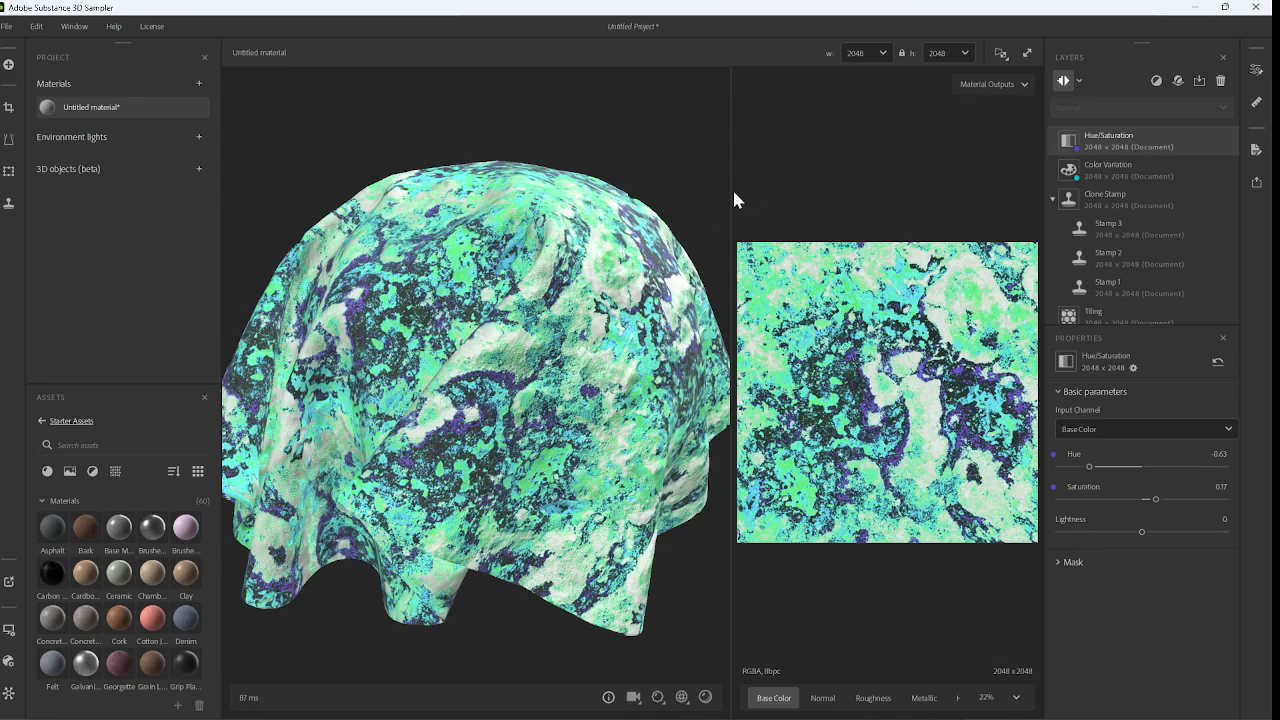
- Widen the 3D view and add a Cracks filter above the Hue/Saturation layer
{"action": "left_click_drag", "start_coordinate": [730, 190], "coordinate": [825, 187]}
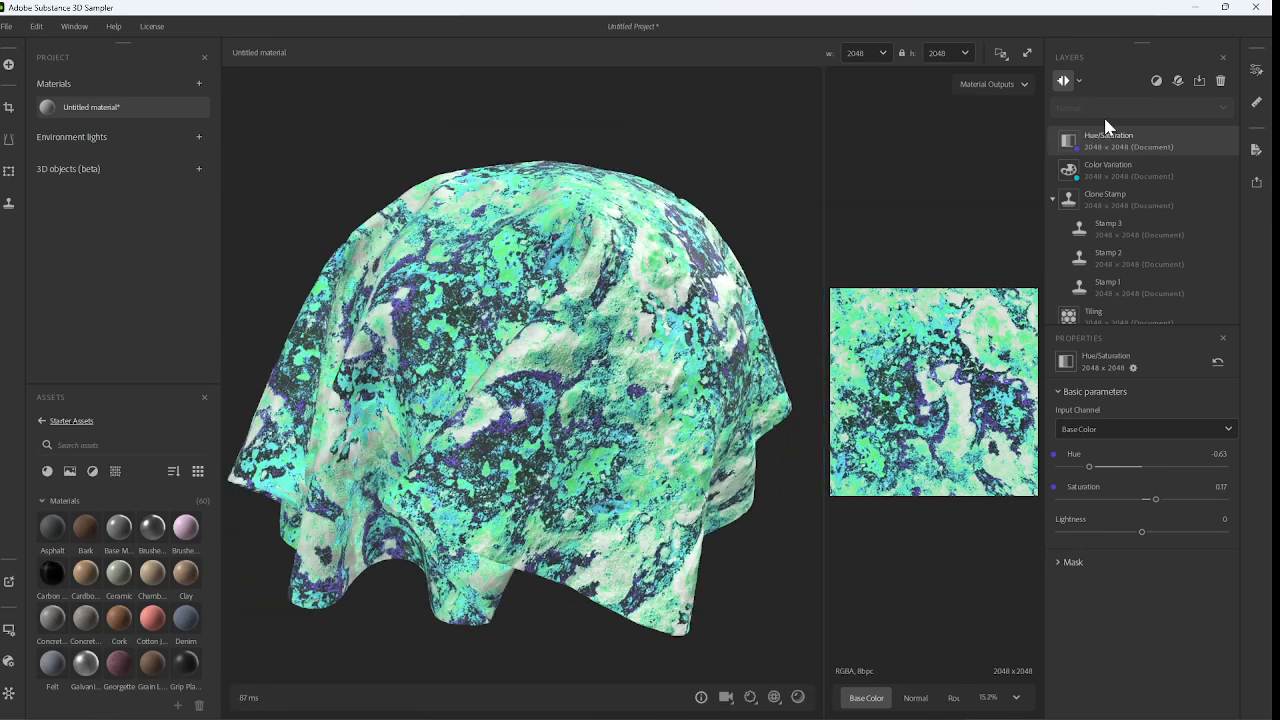
{"action": "left_click", "coordinate": [1159, 80]}
{"action": "scroll", "coordinate": [1158, 235], "scroll_direction": "down", "scroll_amount": 1}
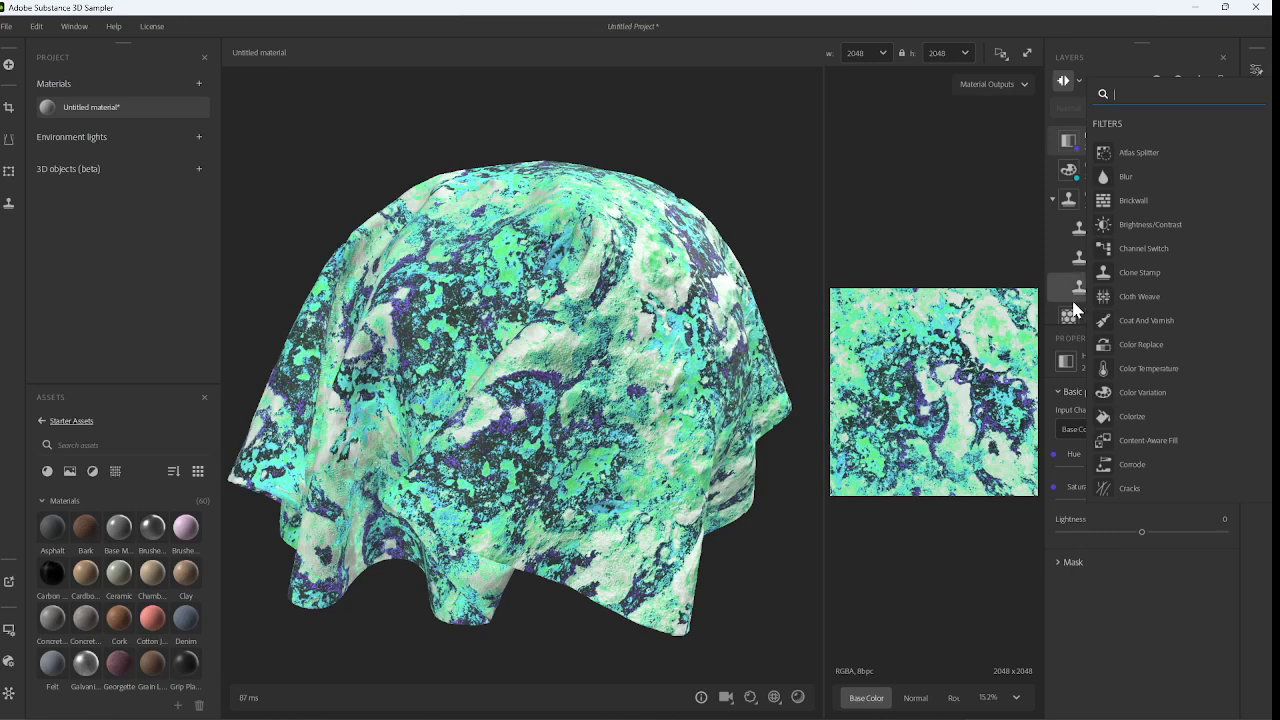
{"action": "scroll", "coordinate": [1151, 274], "scroll_direction": "down", "scroll_amount": 4}
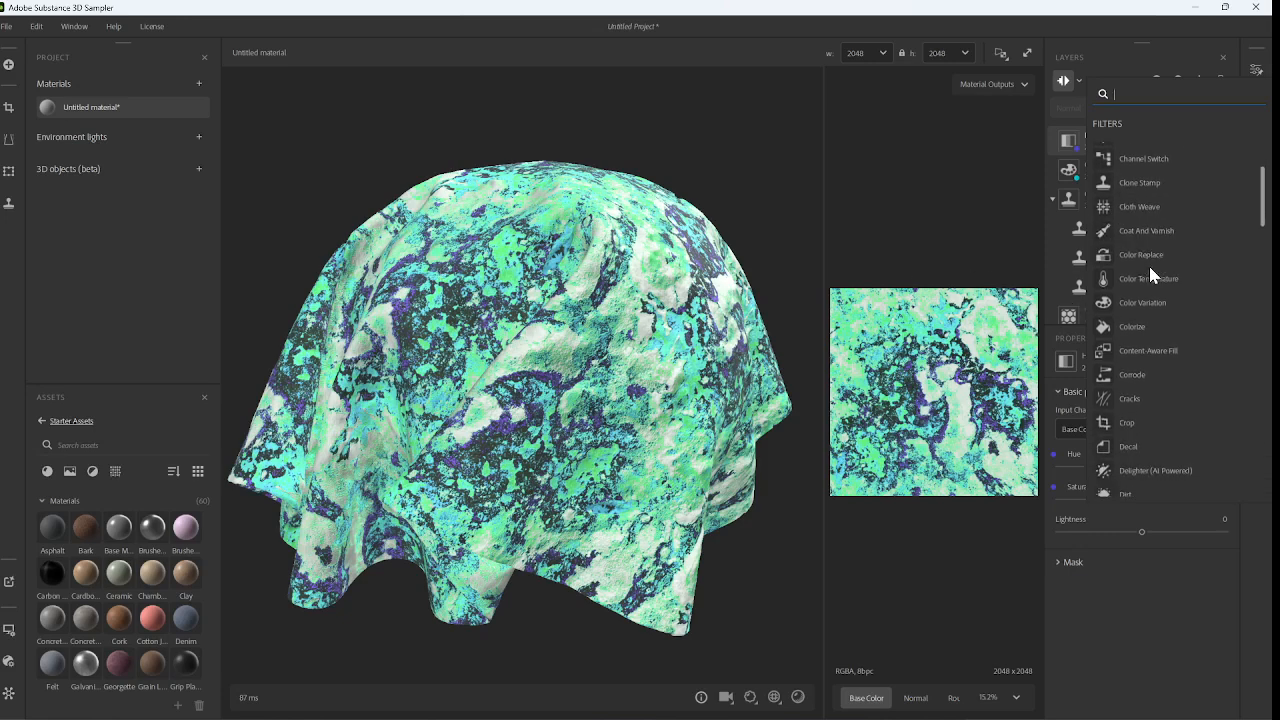
{"action": "scroll", "coordinate": [1158, 270], "scroll_direction": "down", "scroll_amount": 2}
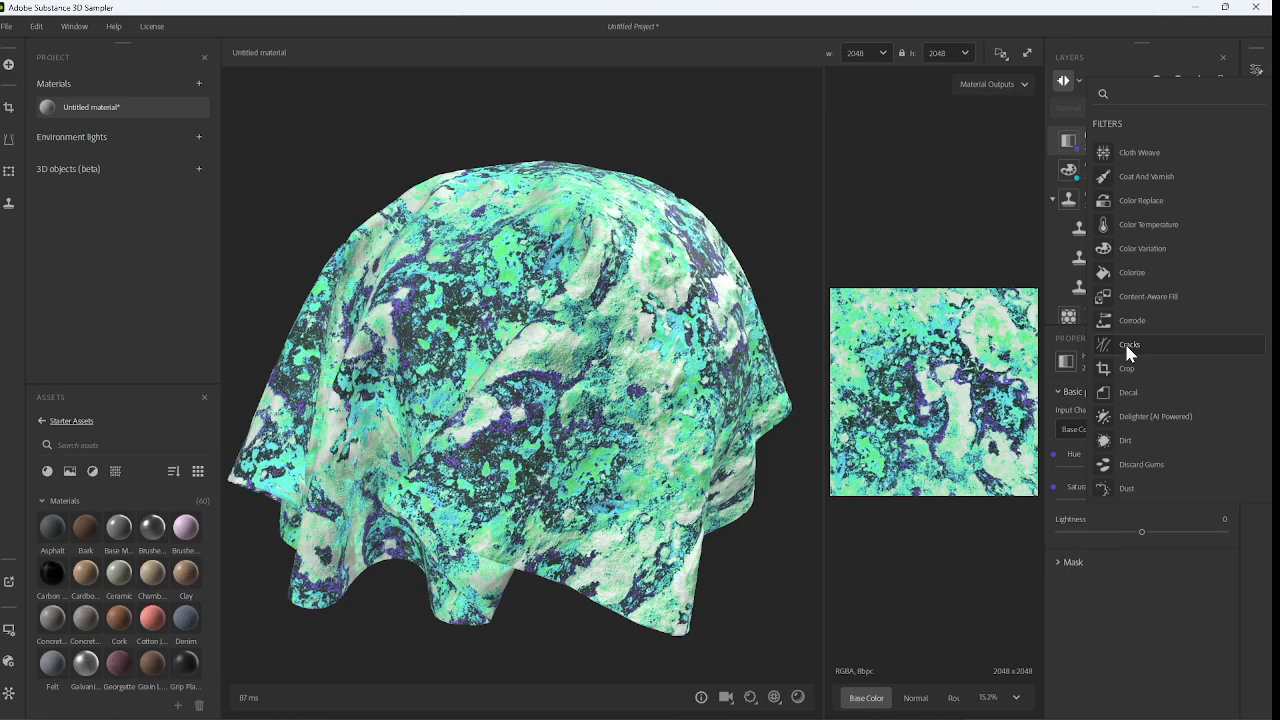
{"action": "left_click", "coordinate": [1126, 346]}
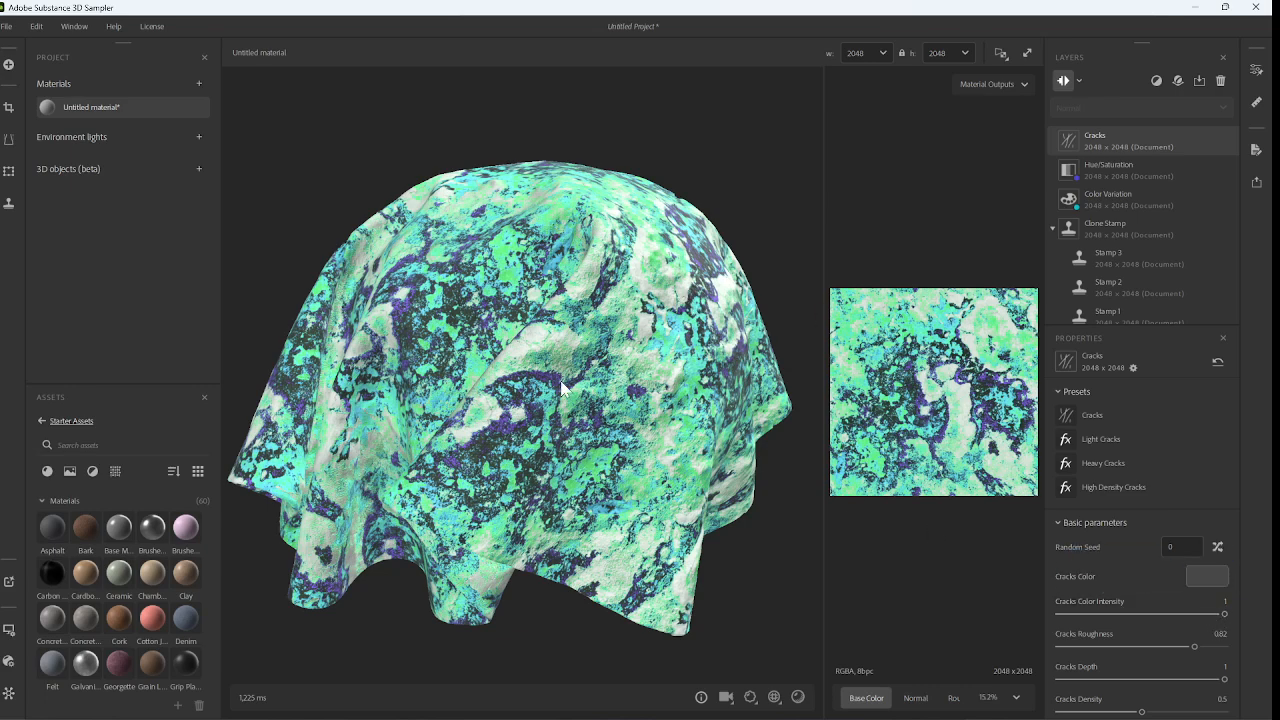
- Try the Heavy Cracks and High Density Cracks presets on the draped cloth, and return to Heavy Cracks
{"action": "left_click_drag", "start_coordinate": [508, 348], "coordinate": [354, 398]}
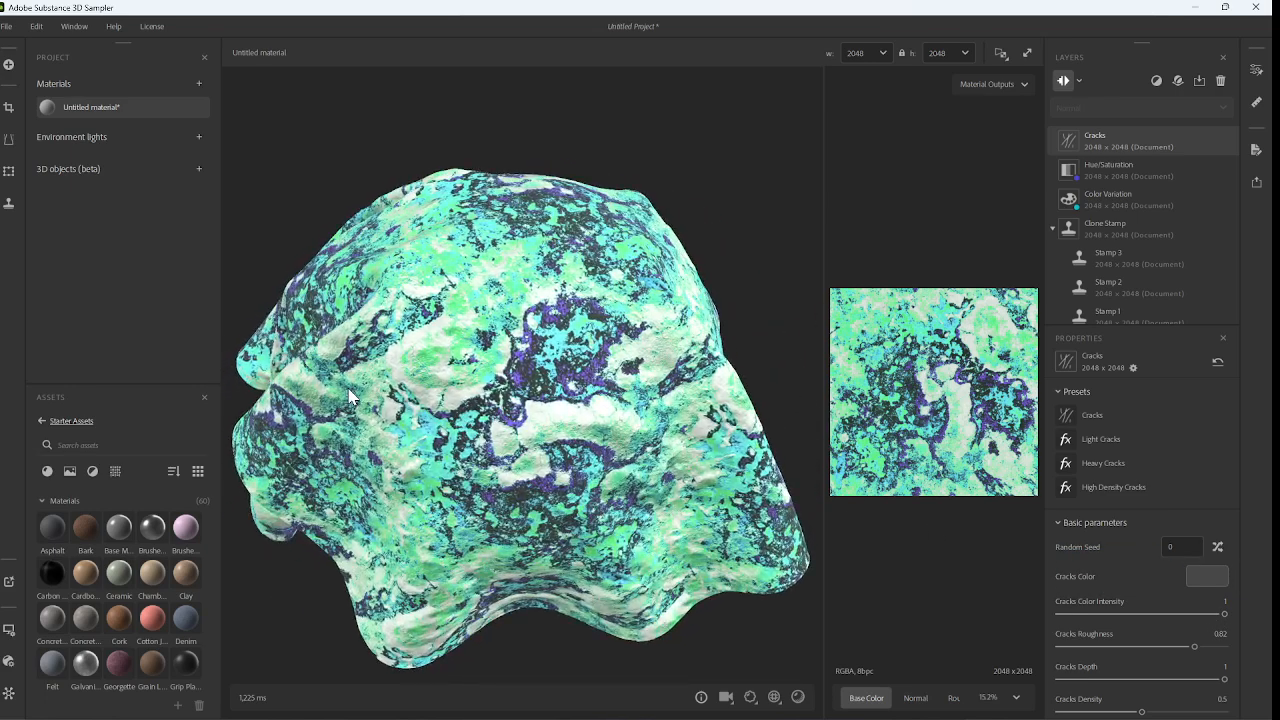
{"action": "left_click_drag", "start_coordinate": [640, 443], "coordinate": [871, 500]}
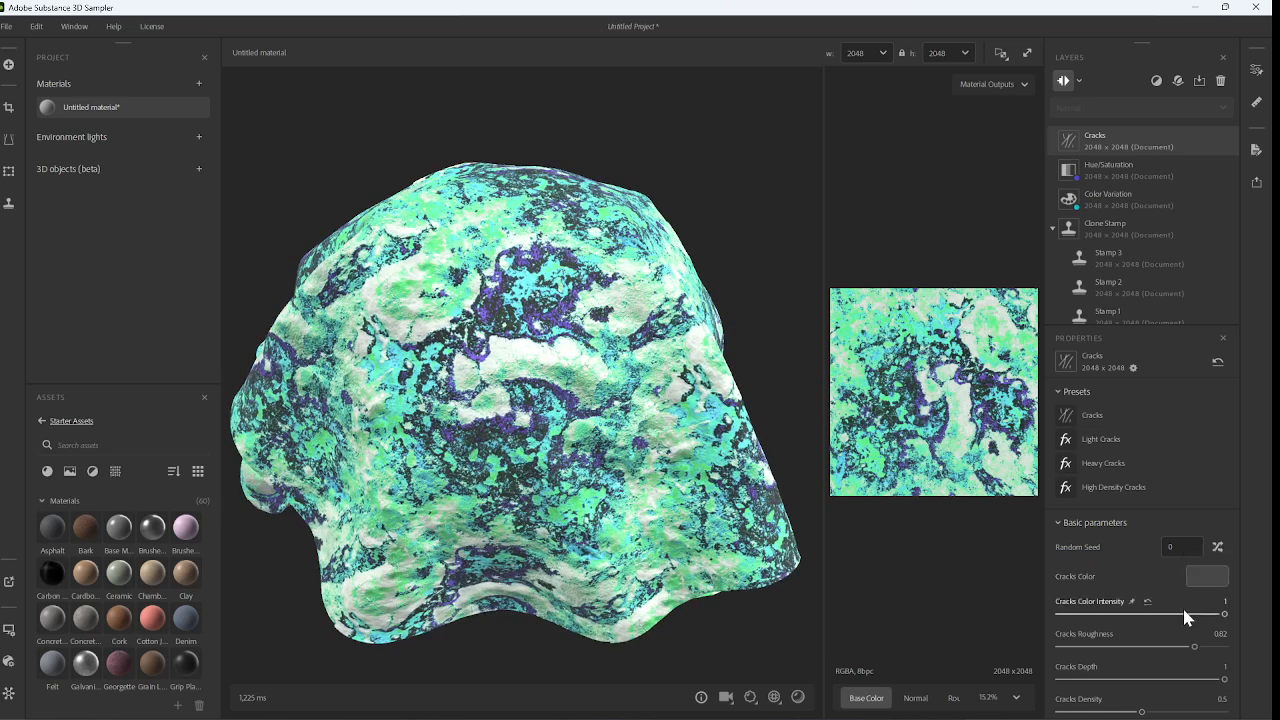
{"action": "left_click", "coordinate": [1108, 465]}
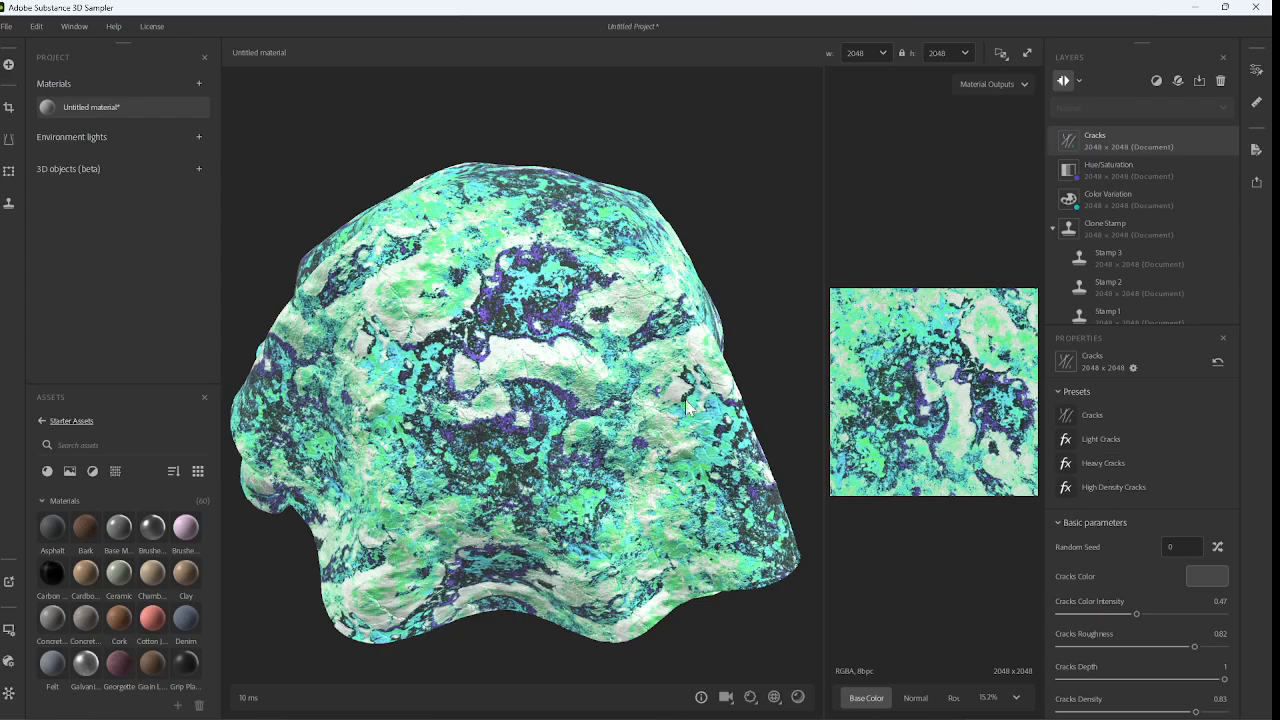
{"action": "scroll", "coordinate": [456, 347], "scroll_direction": "up", "scroll_amount": 3}
{"action": "scroll", "coordinate": [456, 347], "scroll_direction": "up", "scroll_amount": 2}
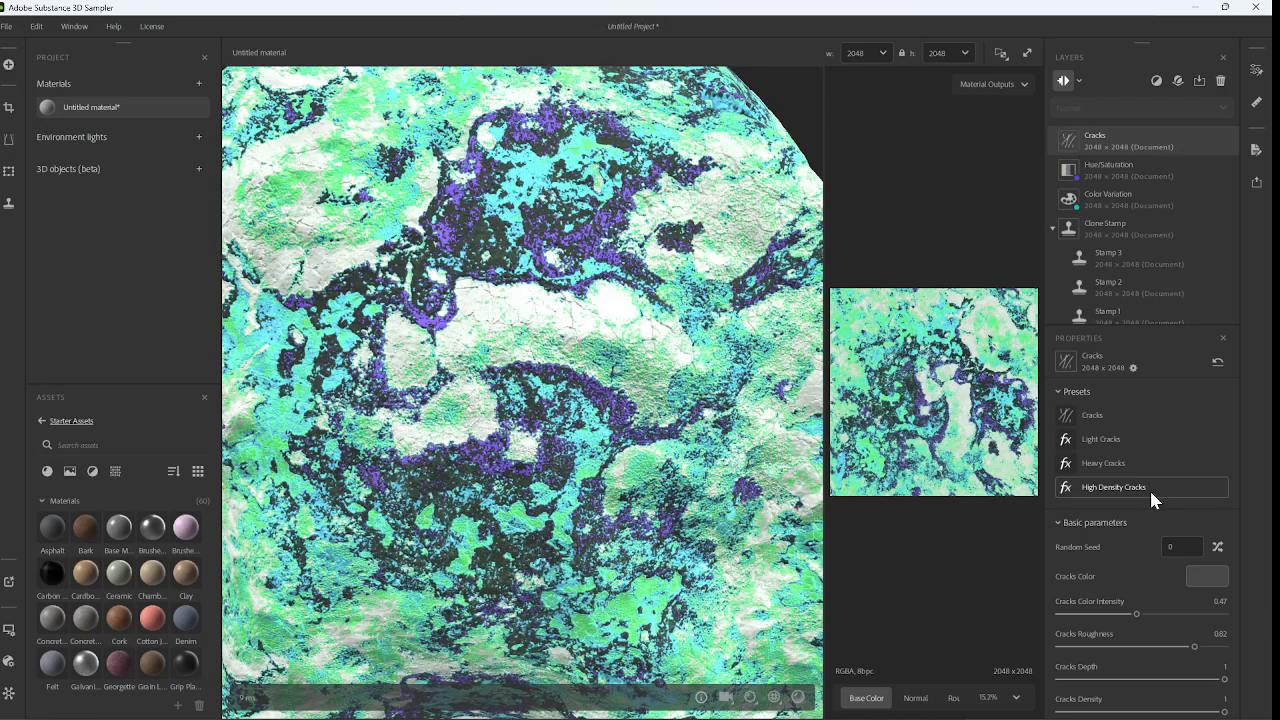
{"action": "left_click", "coordinate": [1100, 458]}
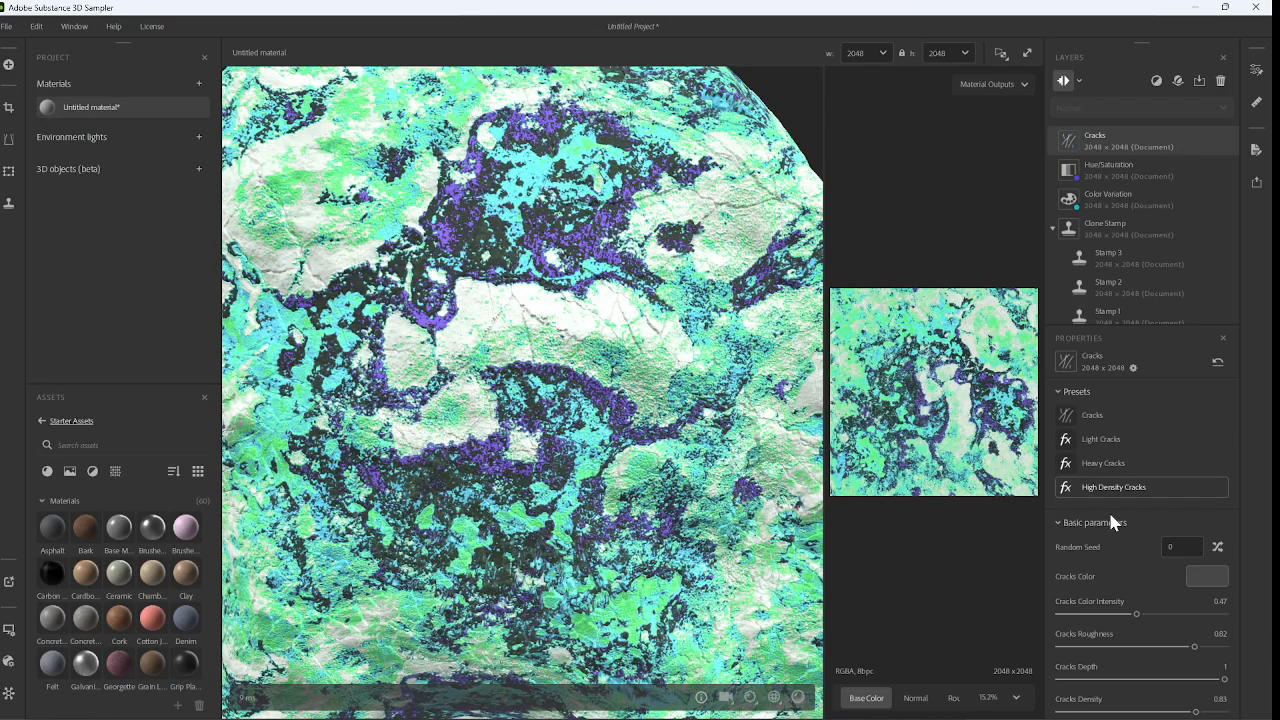
- Set the Cracks Color to black (#000000)
{"action": "left_click", "coordinate": [1207, 577]}
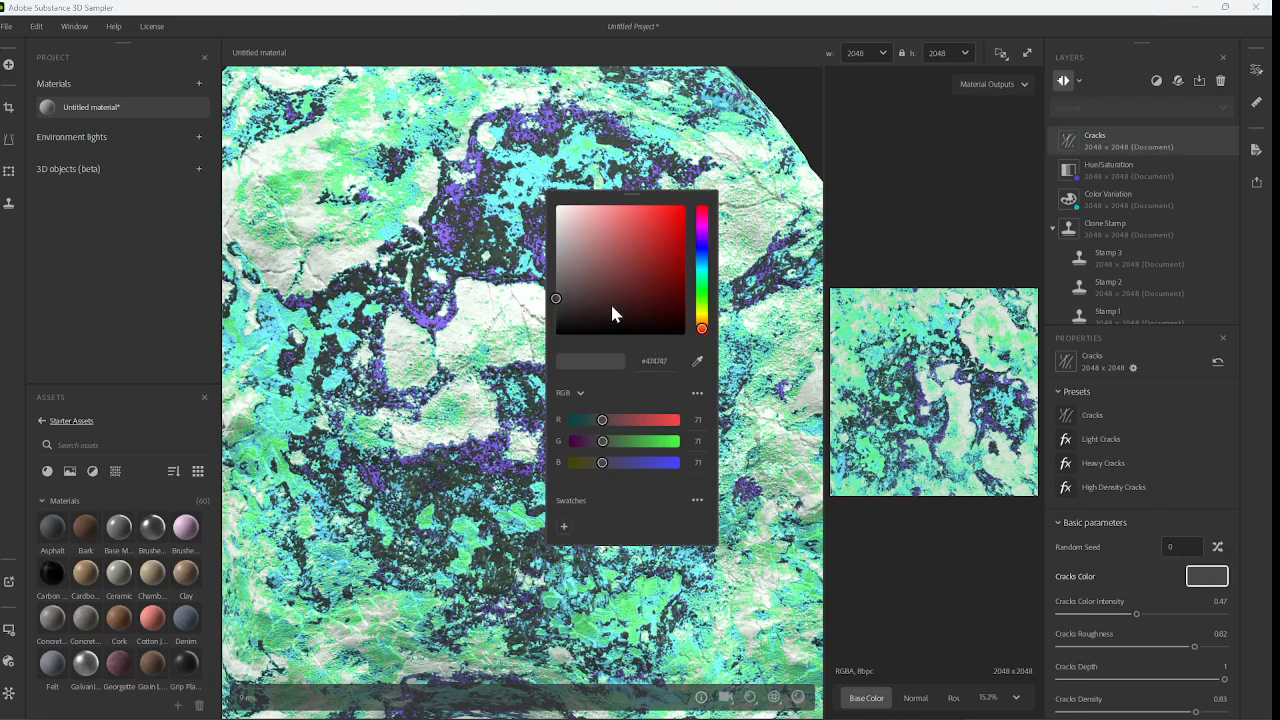
{"action": "left_click_drag", "start_coordinate": [613, 314], "coordinate": [522, 388]}
{"action": "mouse_move", "coordinate": [614, 322]}
{"action": "left_mouse_down"}
{"action": "mouse_move", "coordinate": [688, 206]}
{"action": "mouse_move", "coordinate": [531, 352]}
{"action": "left_mouse_up"}
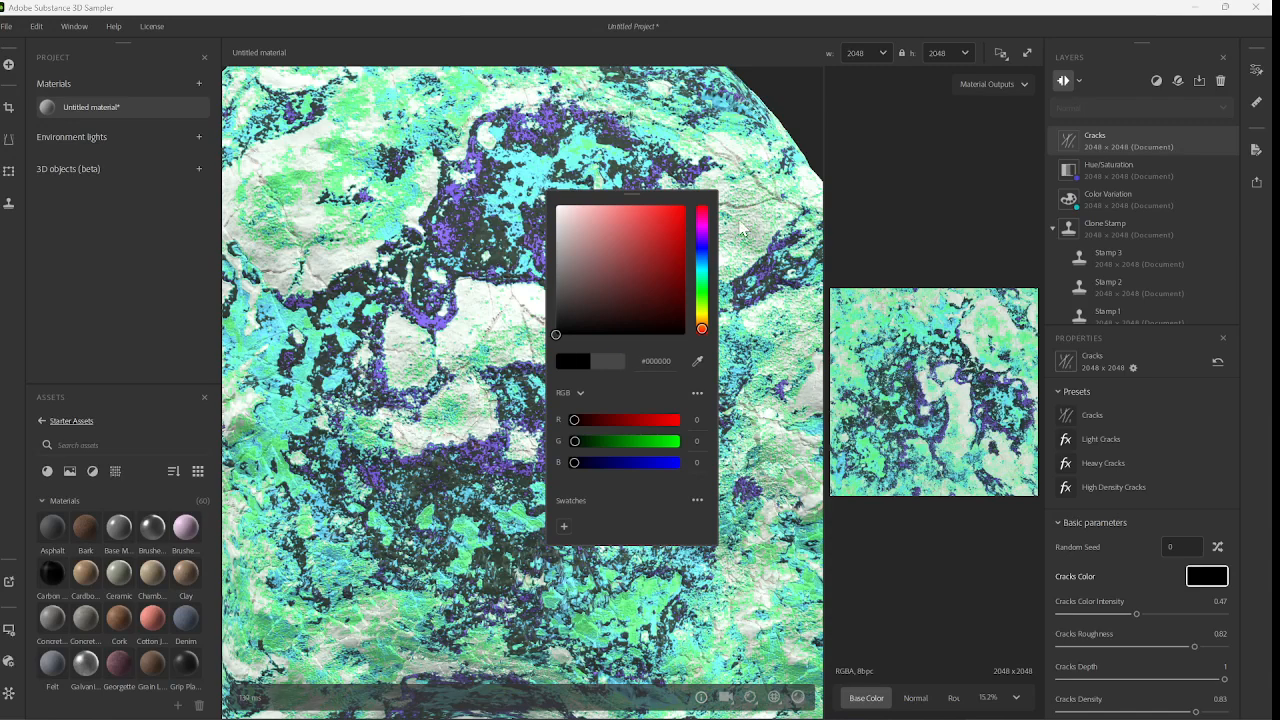
{"action": "left_click", "coordinate": [949, 222]}
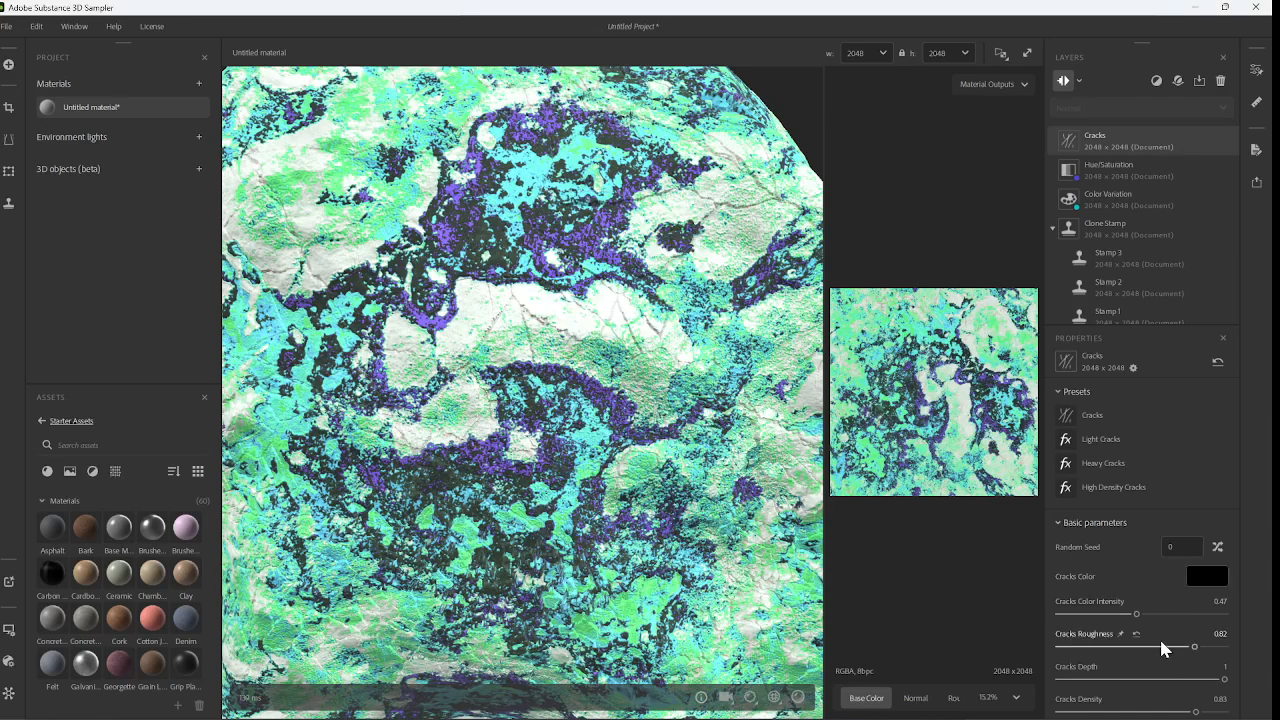
- Set the Cracks layer's Cracks Roughness to 0.43 and Cracks Scale to 0.4
{"action": "left_click_drag", "start_coordinate": [1195, 645], "coordinate": [1129, 646]}
{"action": "scroll", "coordinate": [1150, 630], "scroll_direction": "down", "scroll_amount": 1}
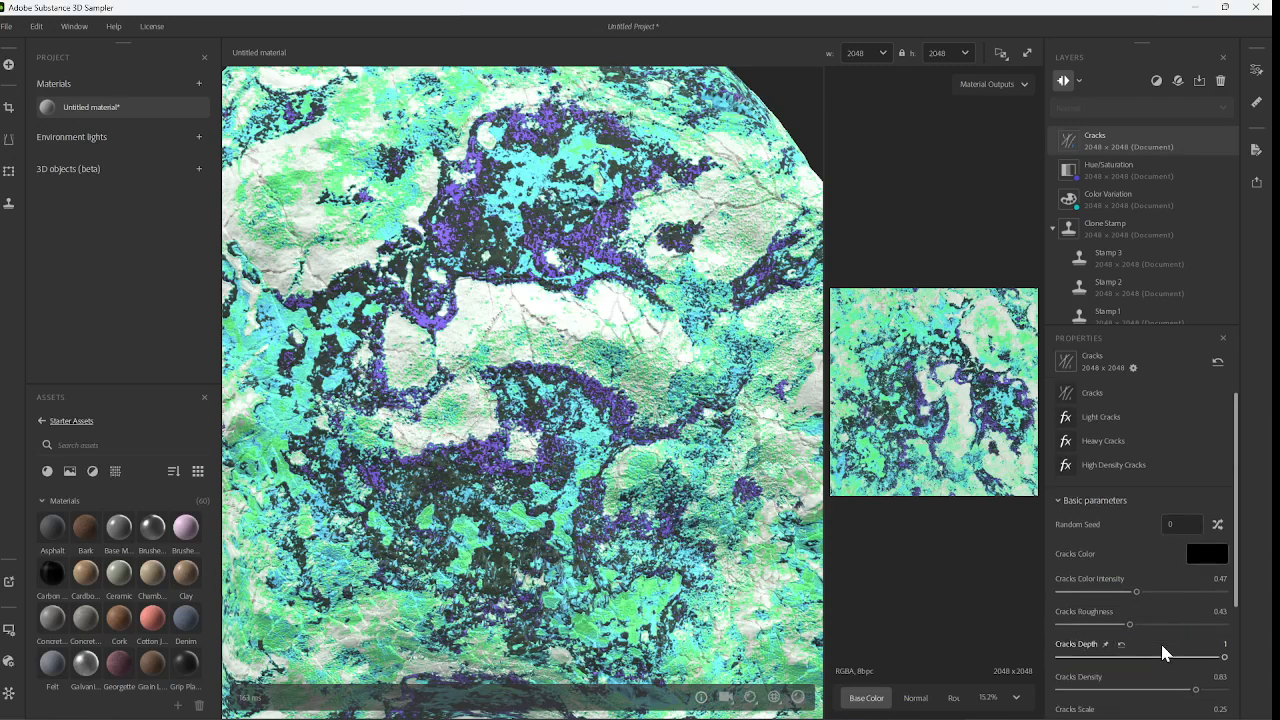
{"action": "scroll", "coordinate": [1165, 626], "scroll_direction": "down", "scroll_amount": 2}
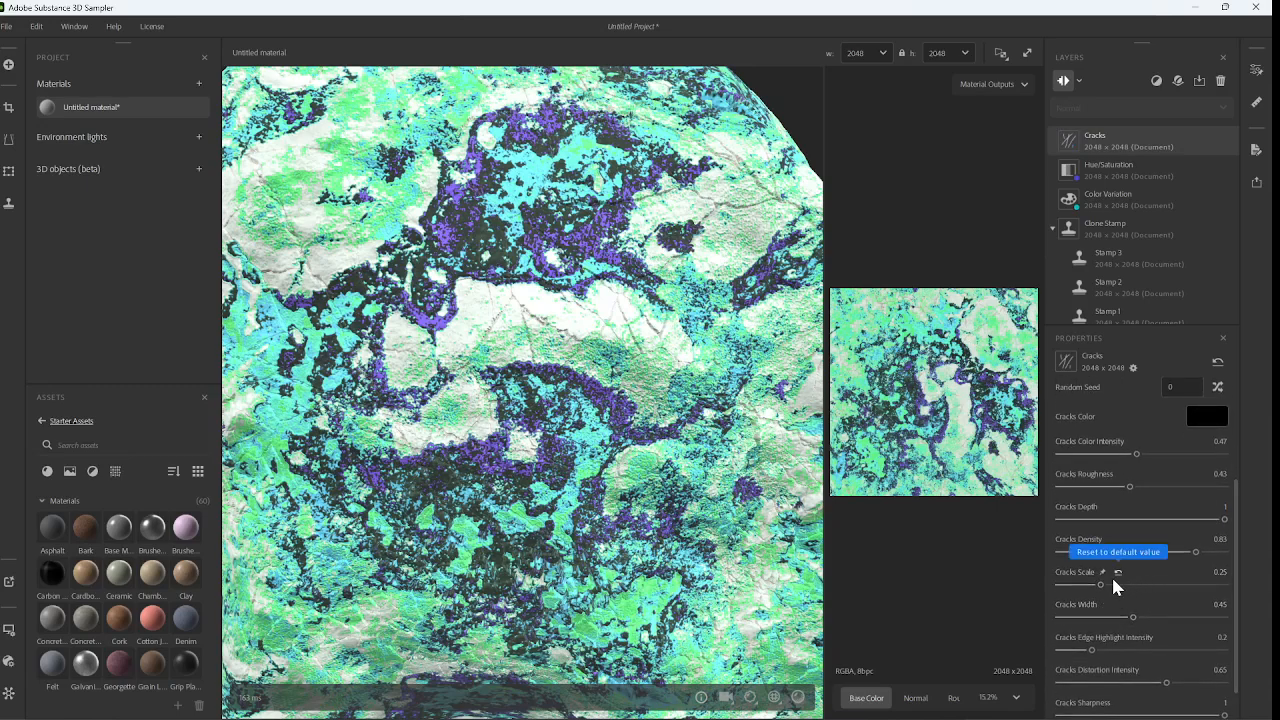
{"action": "left_click_drag", "start_coordinate": [1100, 586], "coordinate": [1125, 585]}
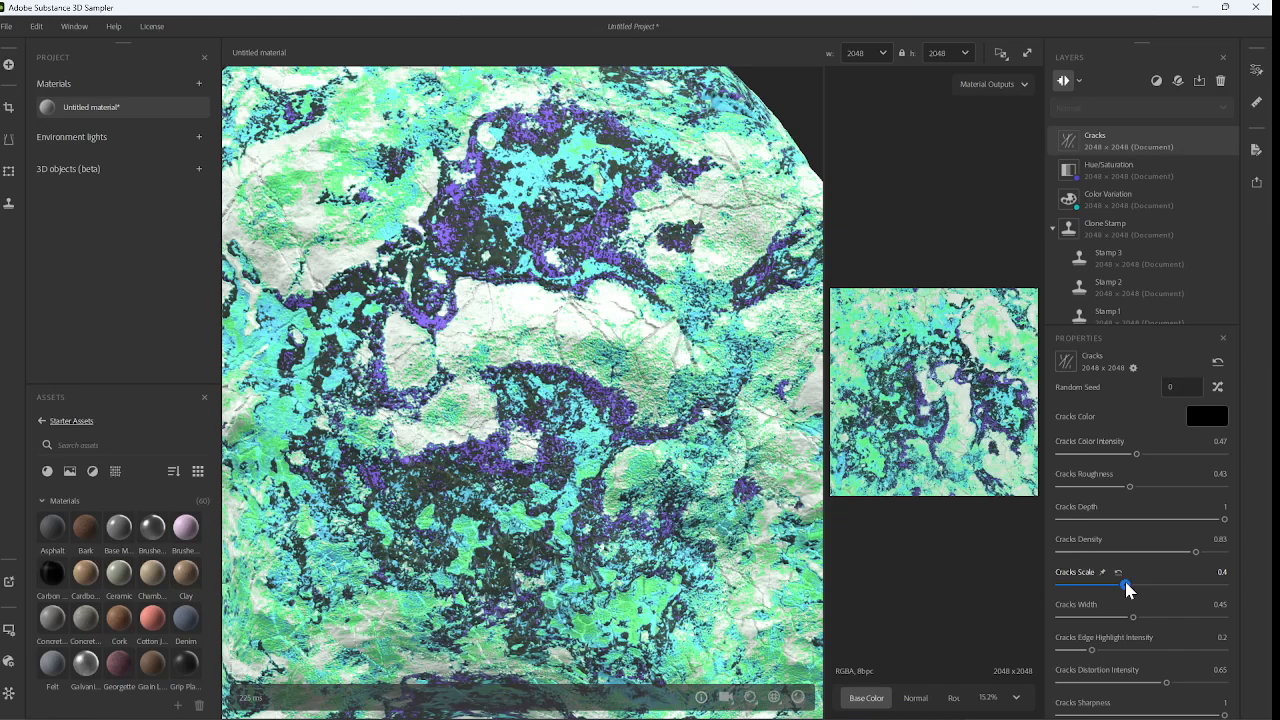
- Hide the Cracks layer to compare the material without it, and remove the layer
{"action": "scroll", "coordinate": [420, 441], "scroll_direction": "down", "scroll_amount": 5}
{"action": "left_click_drag", "start_coordinate": [420, 441], "coordinate": [530, 310]}
{"action": "scroll", "coordinate": [550, 290], "scroll_direction": "up", "scroll_amount": 5}
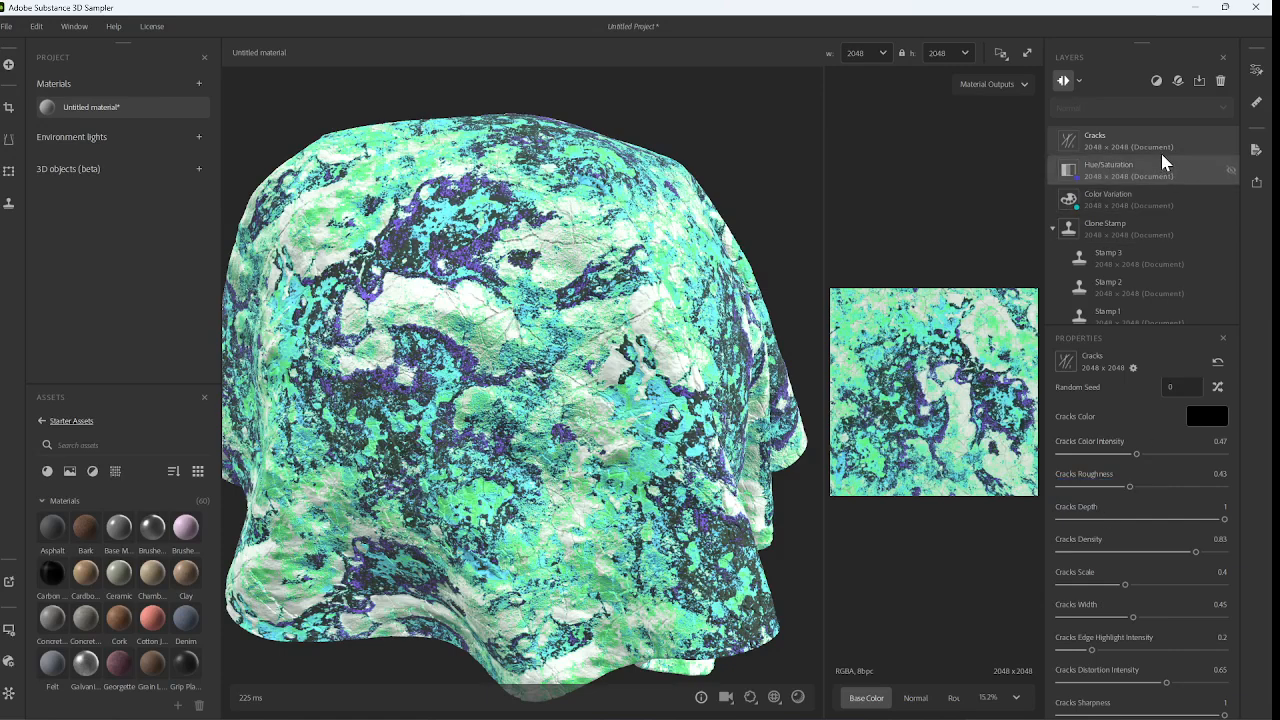
{"action": "left_click", "coordinate": [1229, 144]}
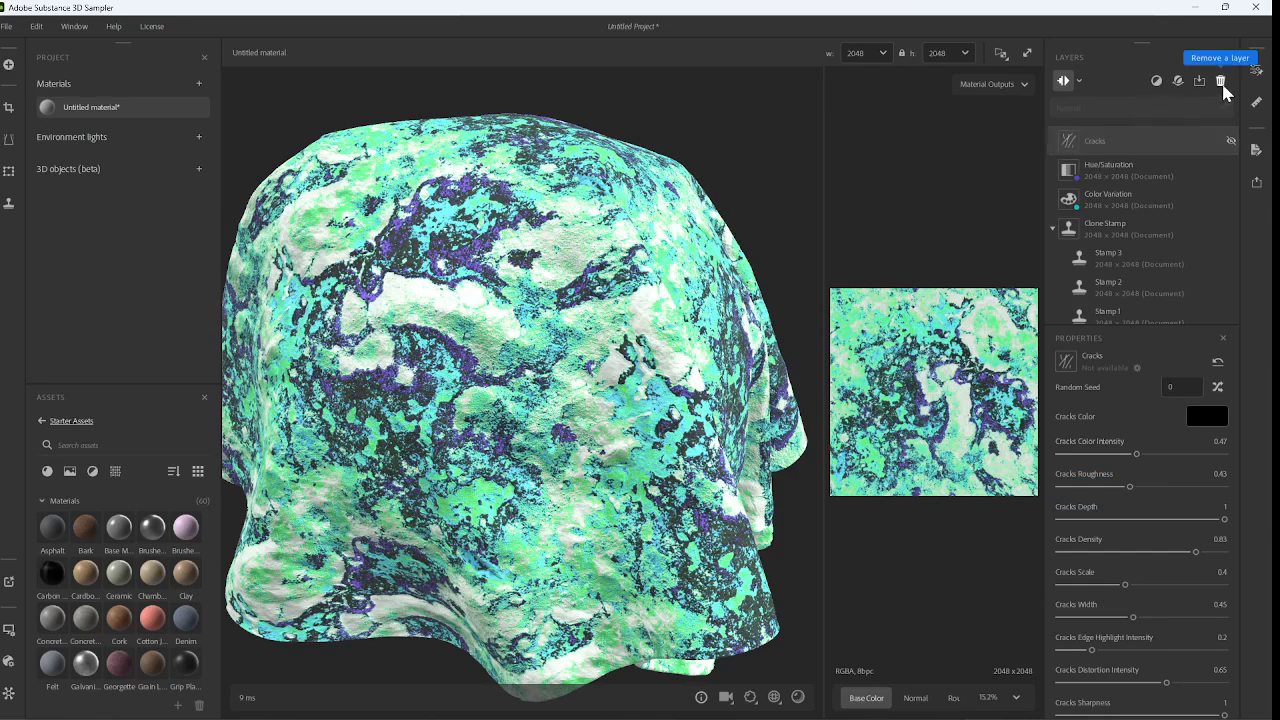
{"action": "left_click", "coordinate": [1221, 81]}
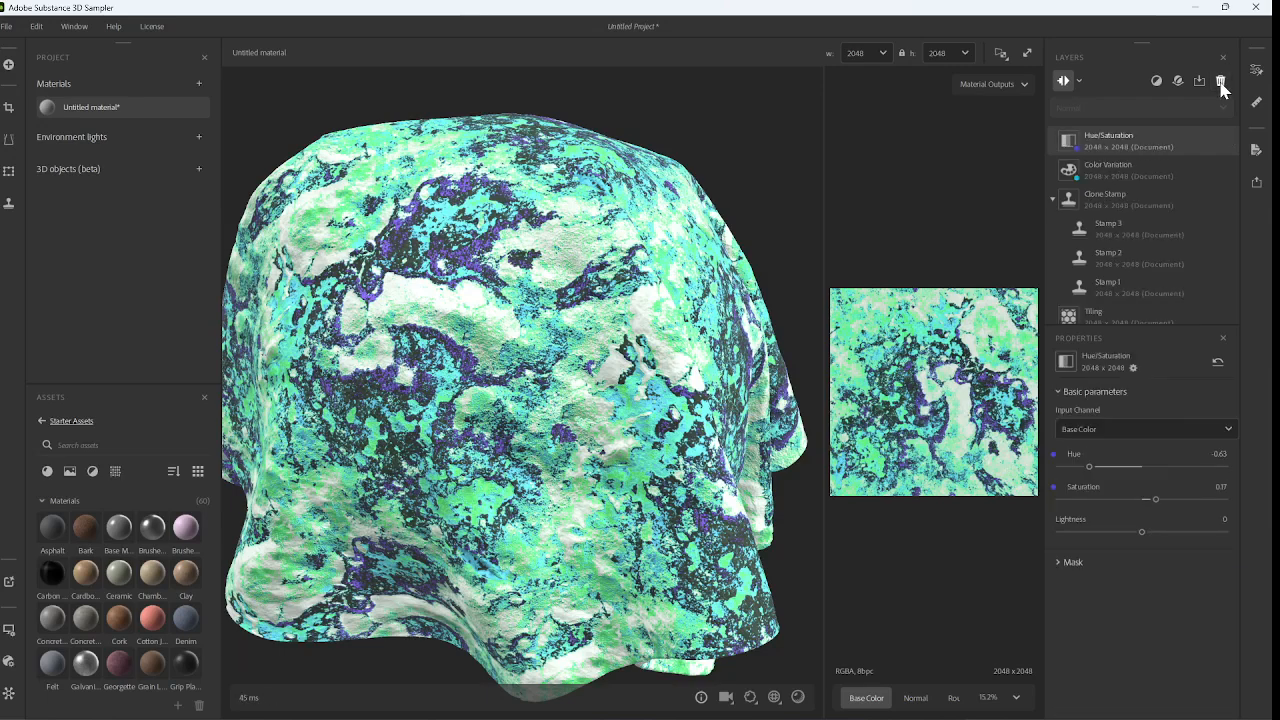
- Add an Erode filter layer above the Hue/Saturation layer
{"action": "left_click", "coordinate": [1157, 84]}
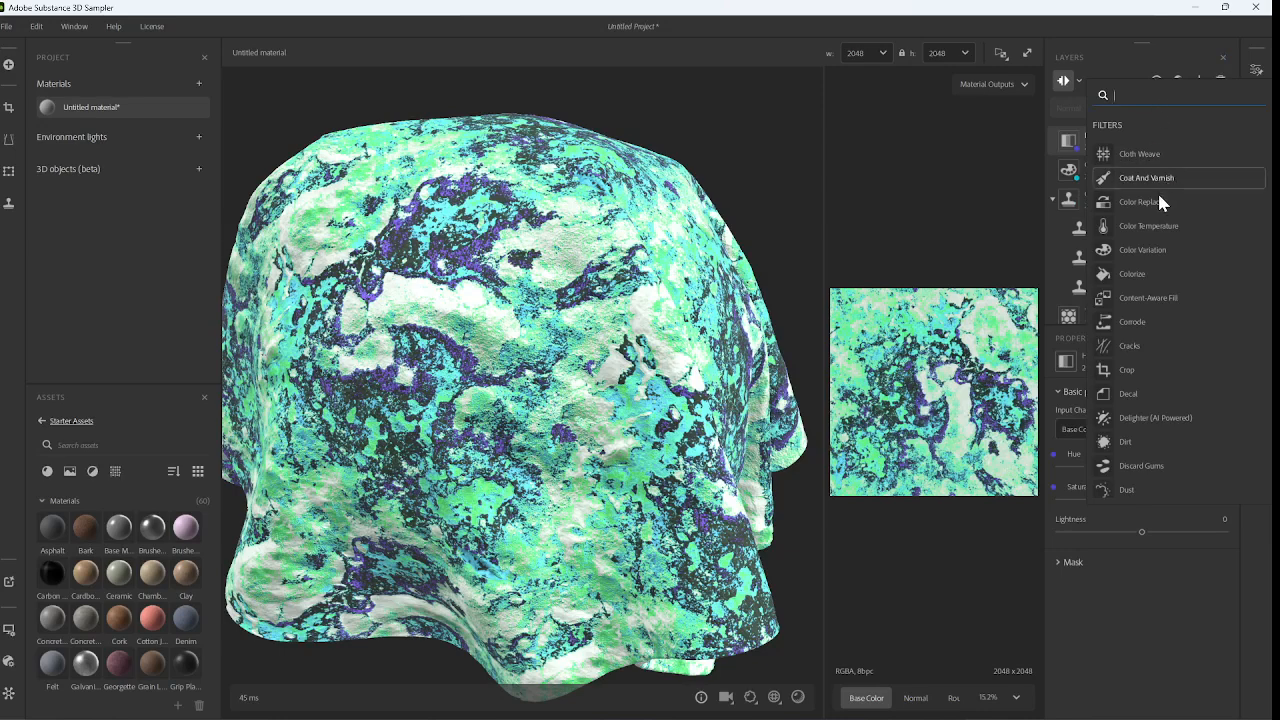
{"action": "scroll", "coordinate": [1157, 200], "scroll_direction": "down", "scroll_amount": 2}
{"action": "scroll", "coordinate": [1153, 213], "scroll_direction": "down", "scroll_amount": 5}
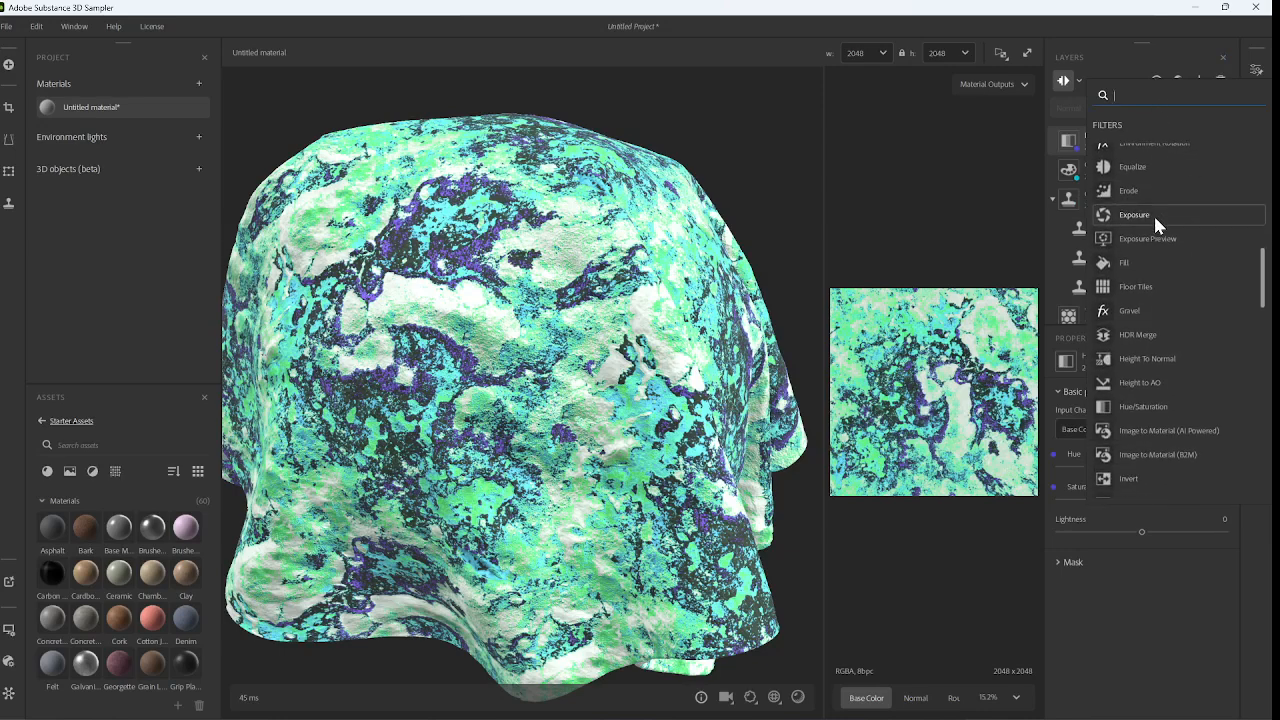
{"action": "left_click", "coordinate": [1140, 180]}
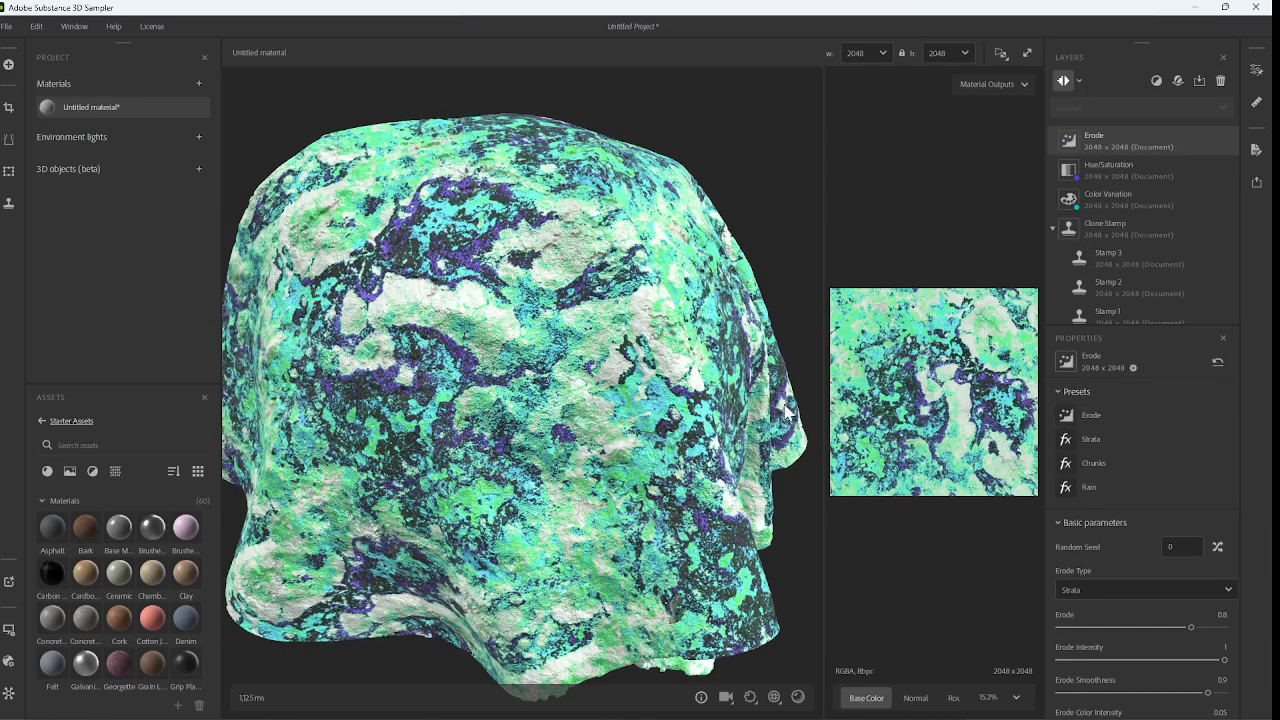
- Examine the eroded cloth surface up close, hiding and showing the Erode layer to compare
{"action": "scroll", "coordinate": [596, 211], "scroll_direction": "up", "scroll_amount": 5}
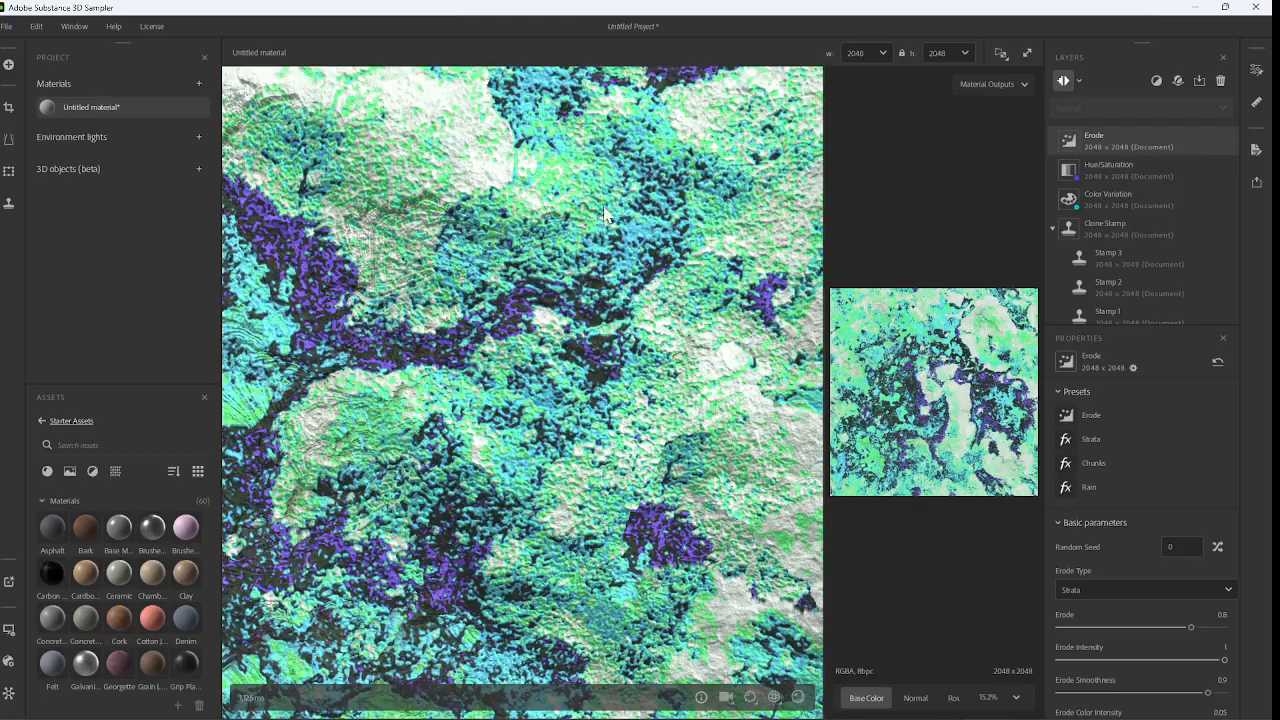
{"action": "left_click_drag", "start_coordinate": [623, 180], "coordinate": [703, 265]}
{"action": "scroll", "coordinate": [688, 292], "scroll_direction": "down", "scroll_amount": 2}
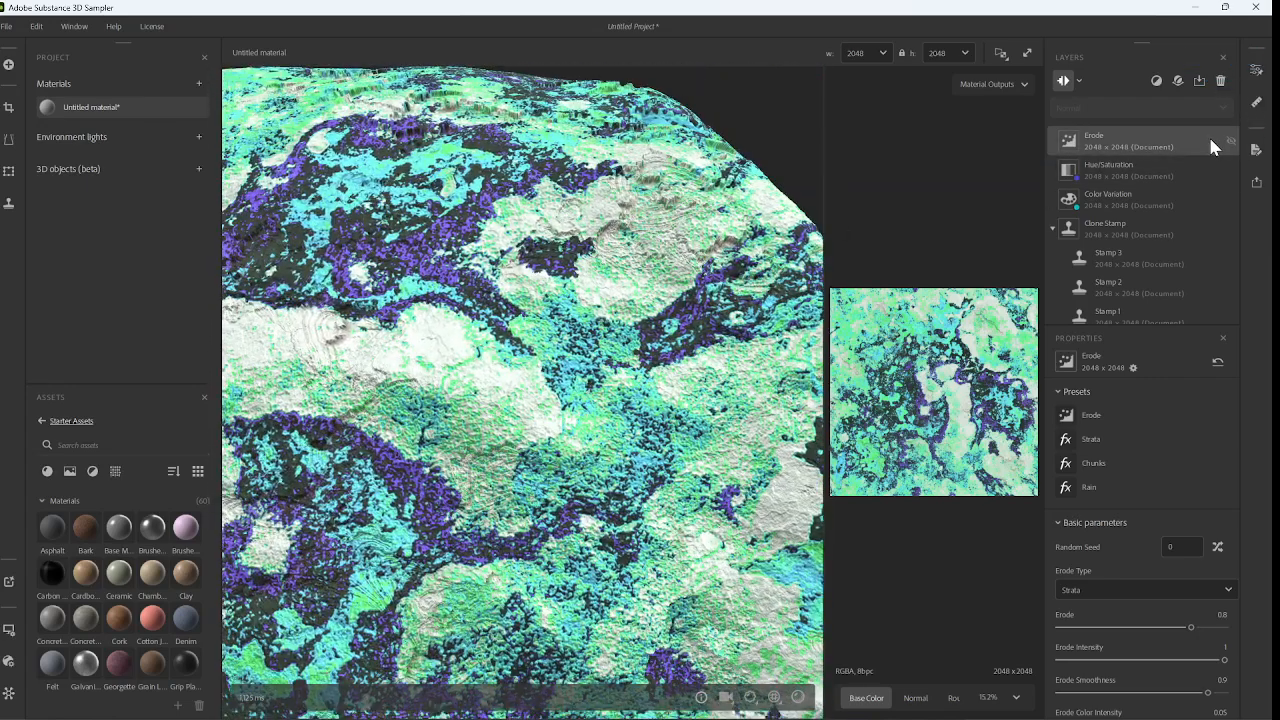
{"action": "left_click", "coordinate": [1230, 142]}
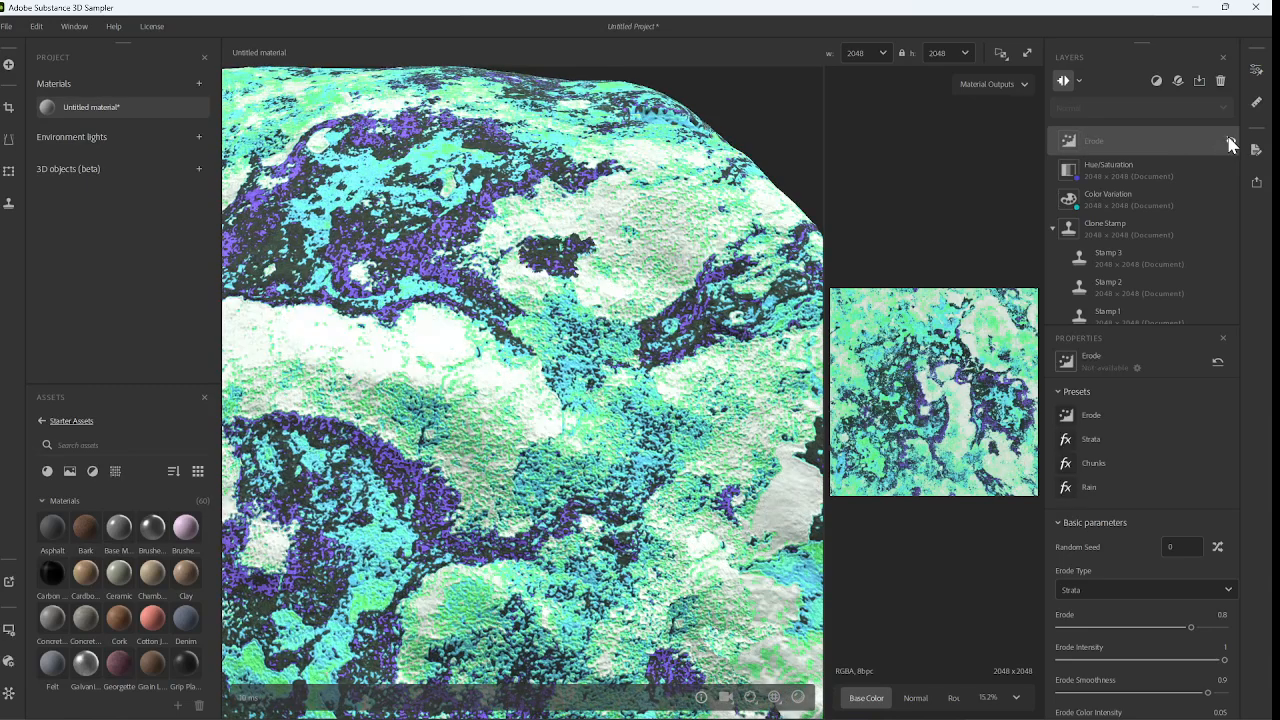
{"action": "left_click", "coordinate": [1230, 142]}
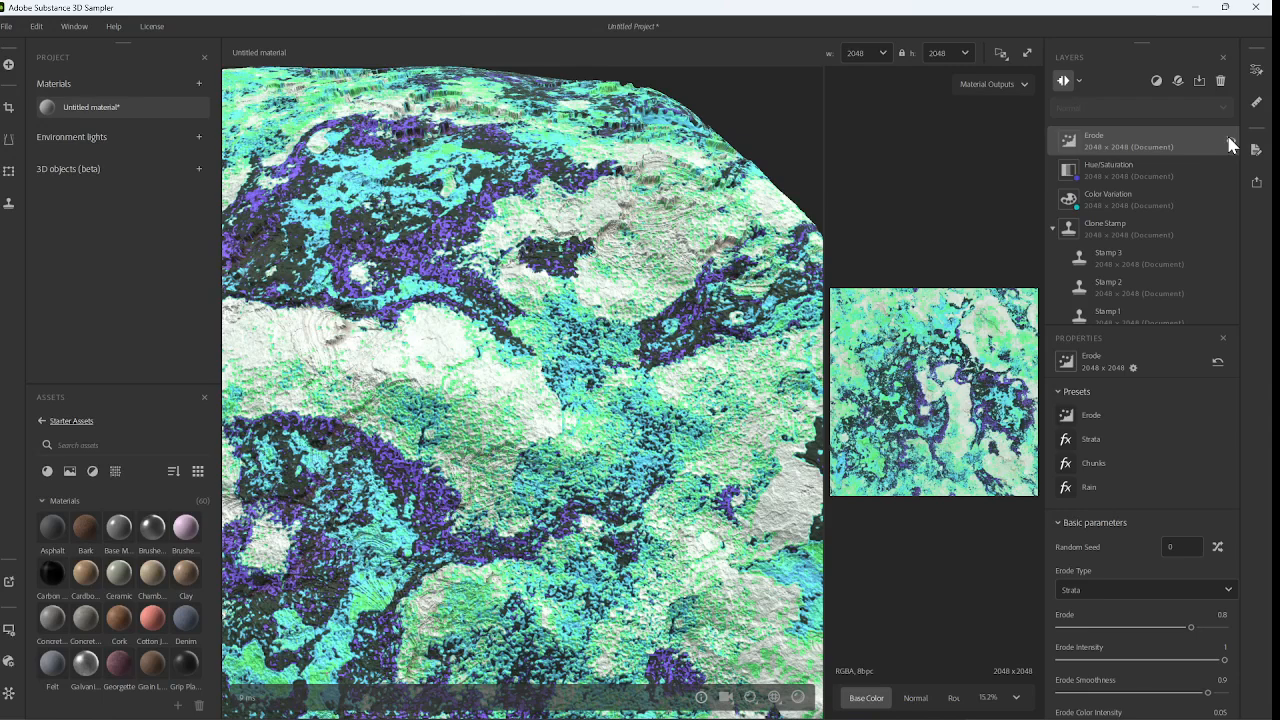
- Try the Strata, Chunks and Rain presets on the Erode layer and inspect the Rain erosion around the cloth
{"action": "left_click", "coordinate": [1095, 440]}
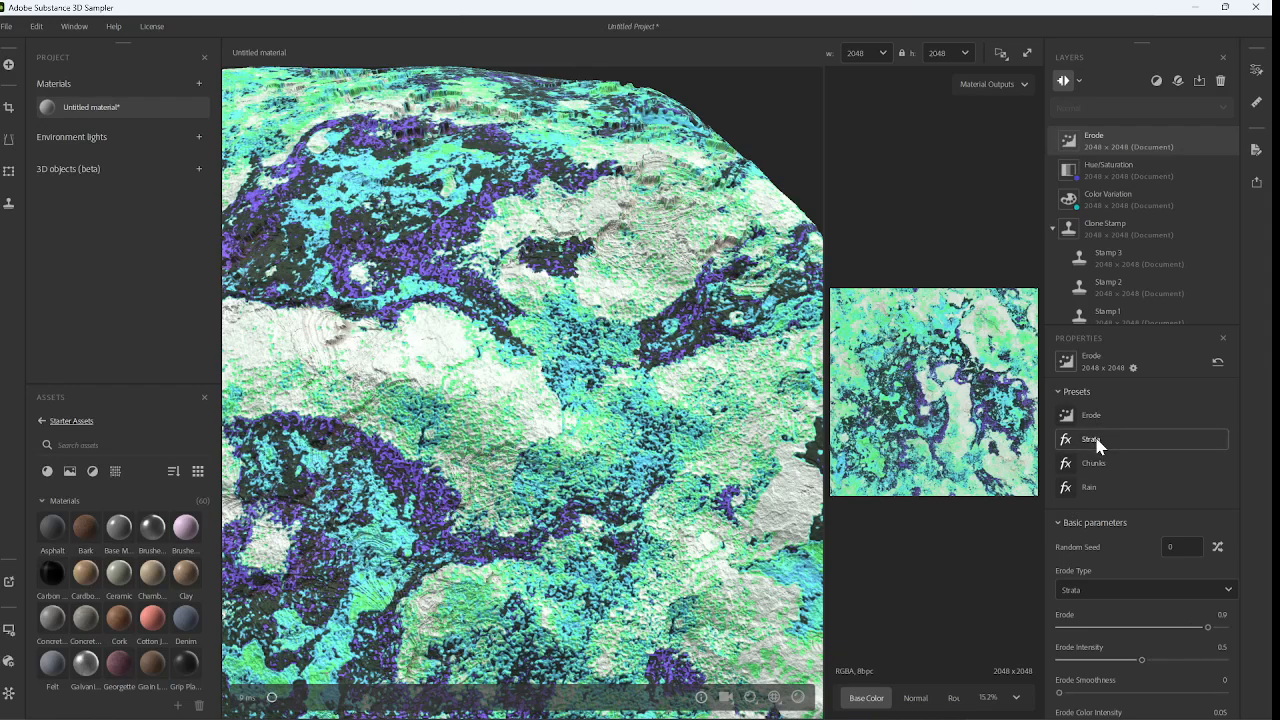
{"action": "left_click", "coordinate": [1091, 462]}
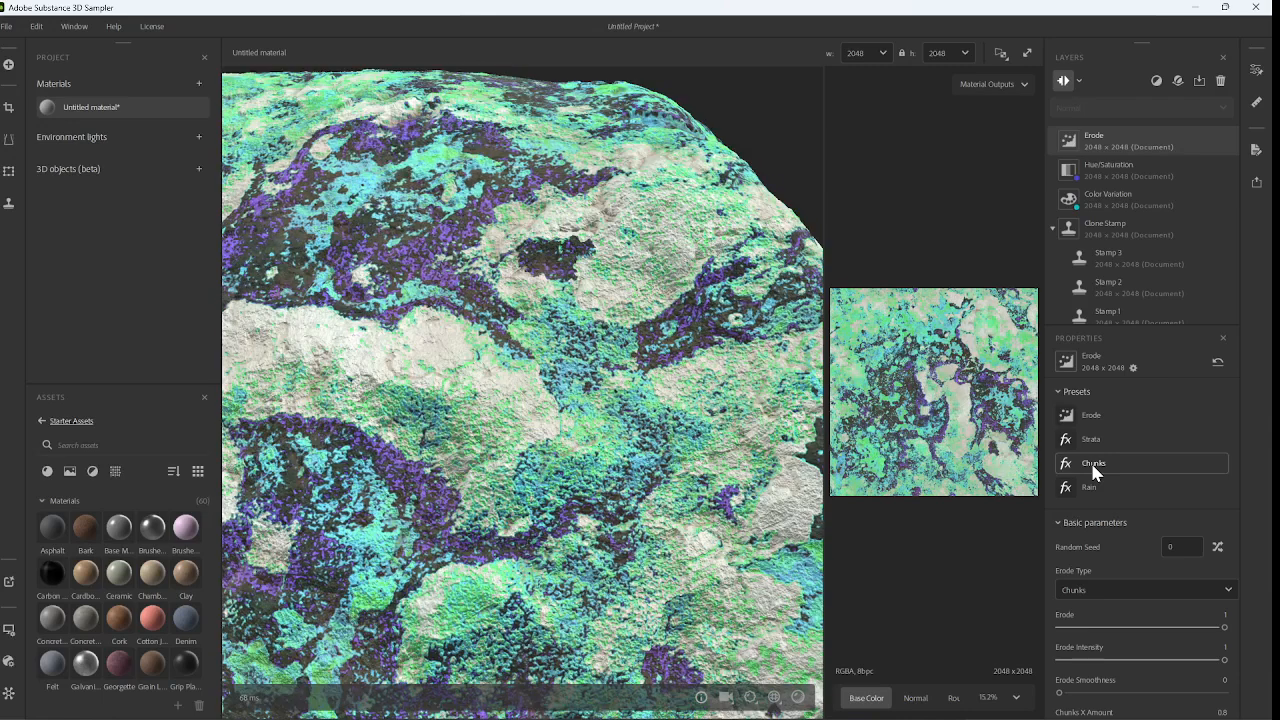
{"action": "left_click", "coordinate": [1094, 484]}
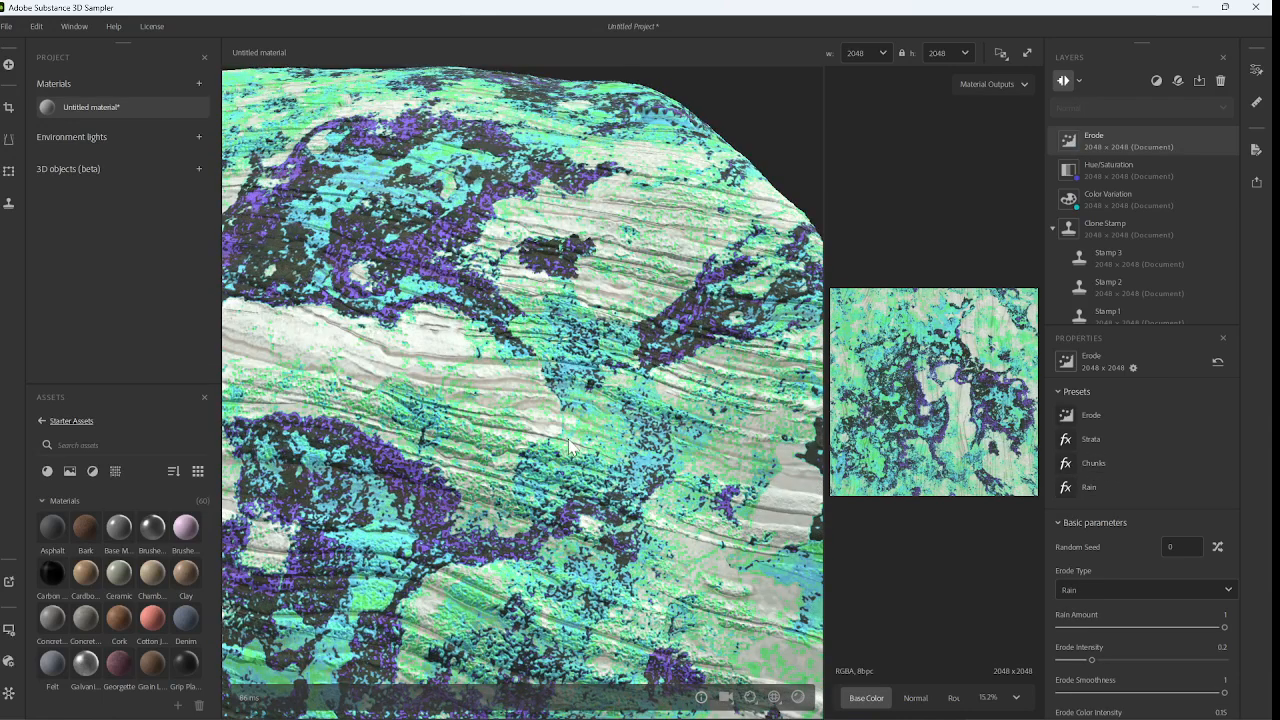
{"action": "scroll", "coordinate": [425, 396], "scroll_direction": "down", "scroll_amount": 3}
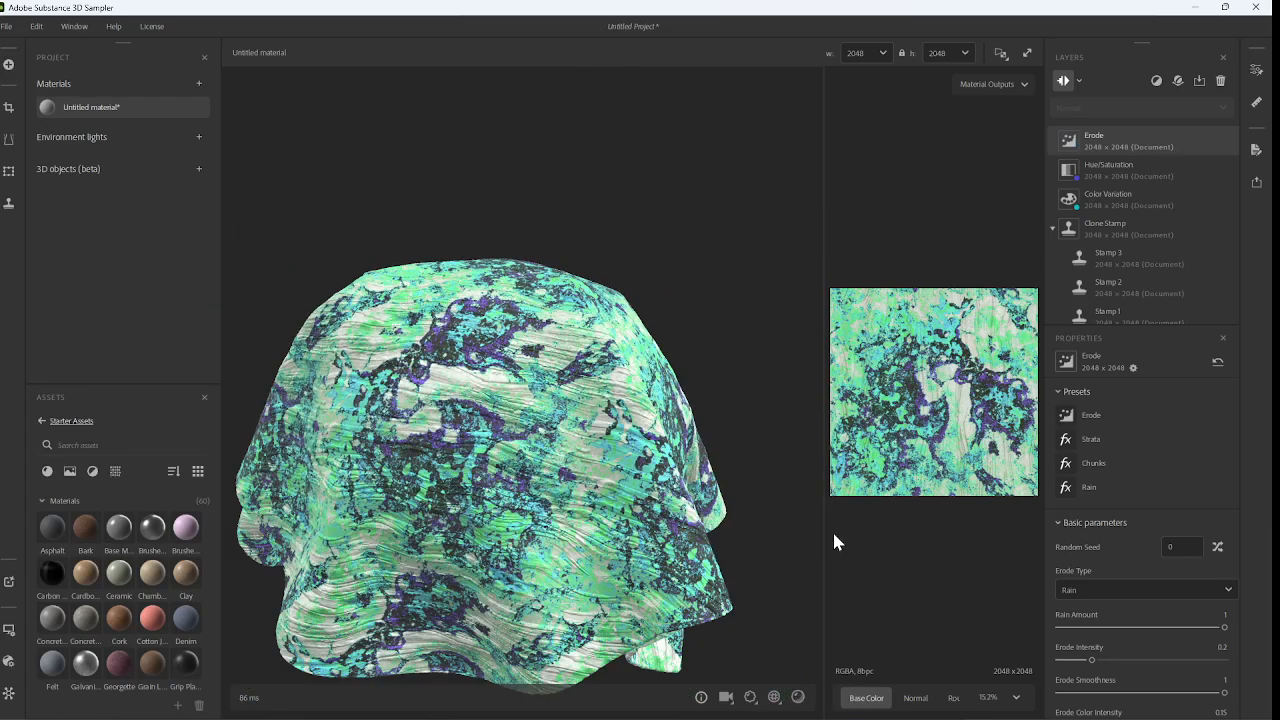
{"action": "left_click_drag", "start_coordinate": [708, 448], "coordinate": [515, 450]}
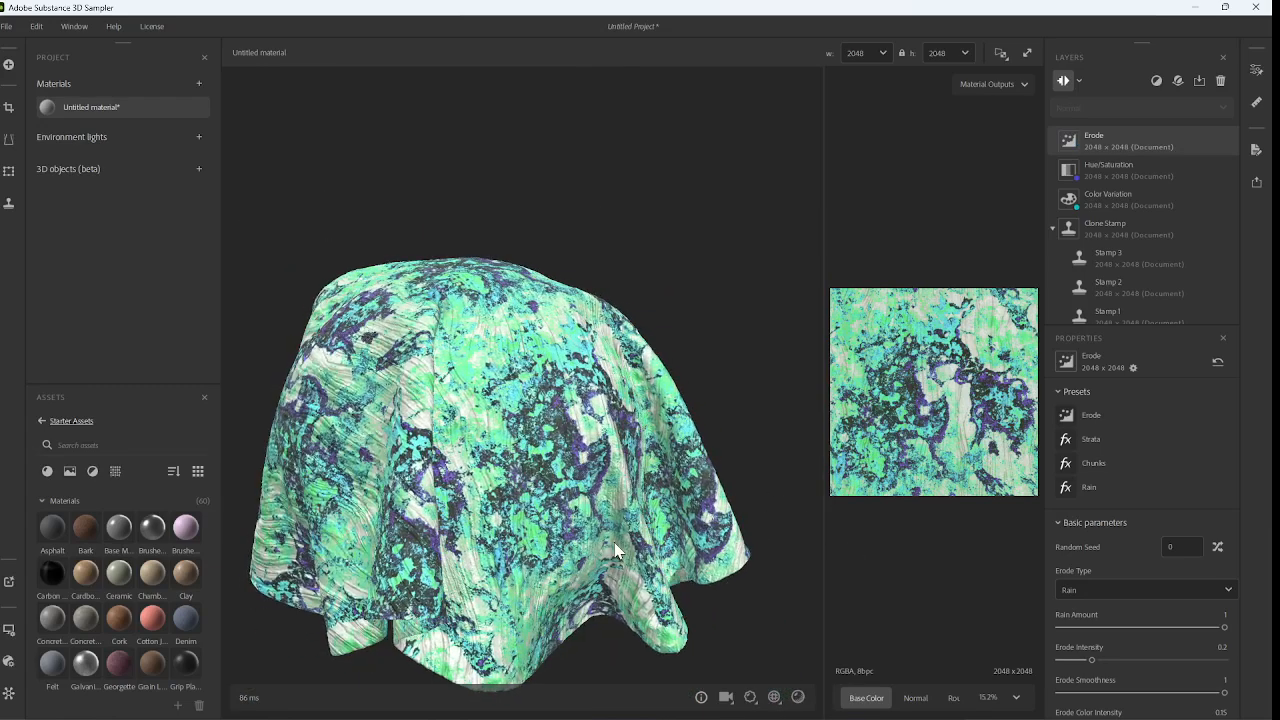
{"action": "scroll", "coordinate": [475, 357], "scroll_direction": "up", "scroll_amount": 5}
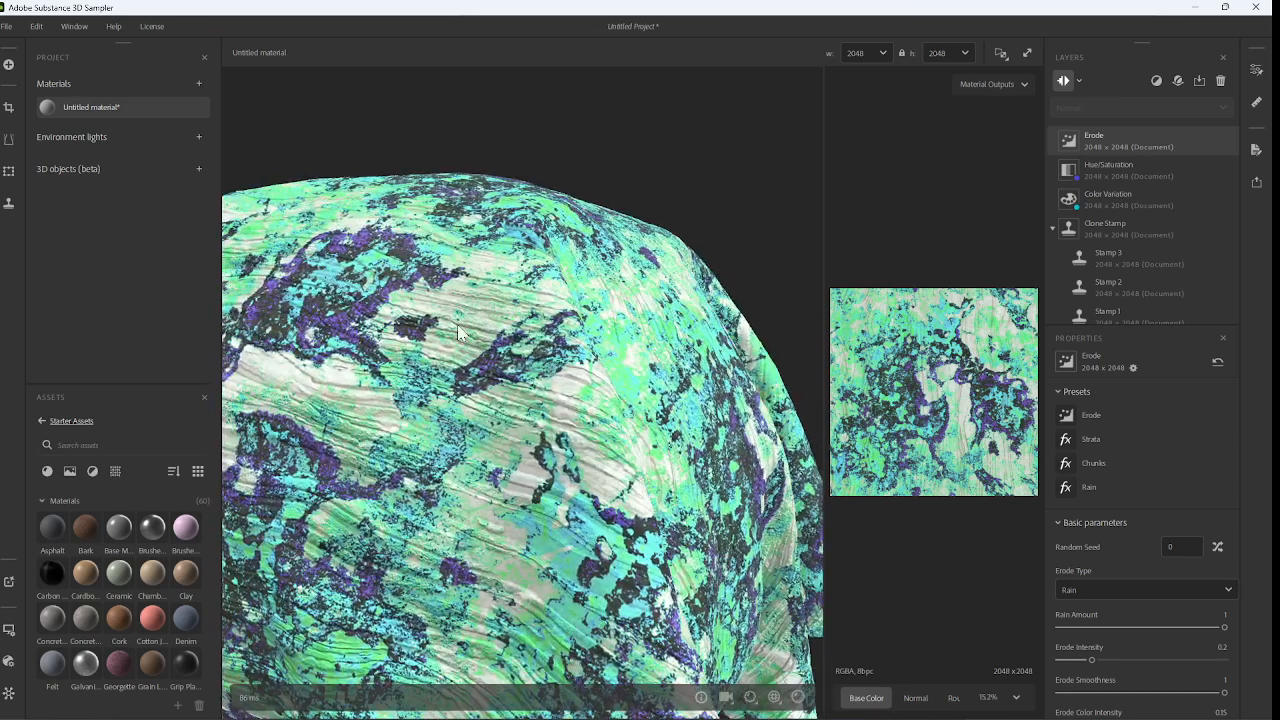
{"action": "scroll", "coordinate": [703, 393], "scroll_direction": "down", "scroll_amount": 2}
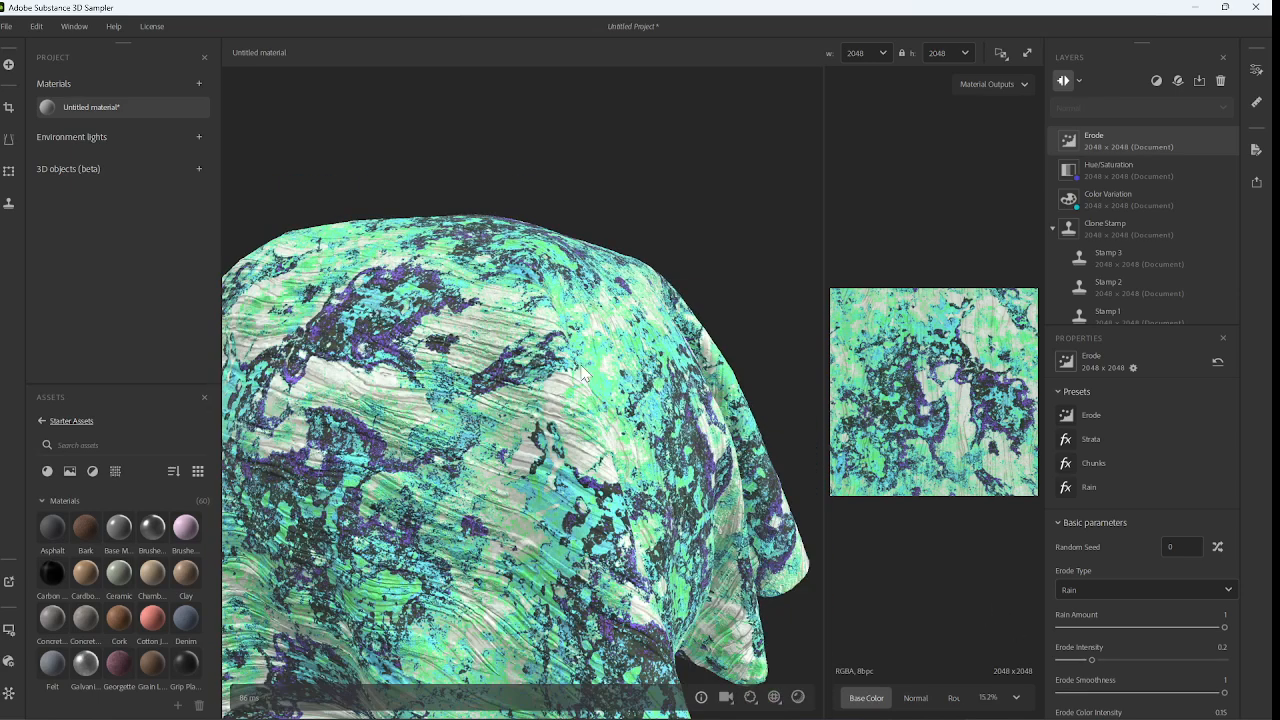
{"action": "left_click_drag", "start_coordinate": [581, 373], "coordinate": [684, 487]}
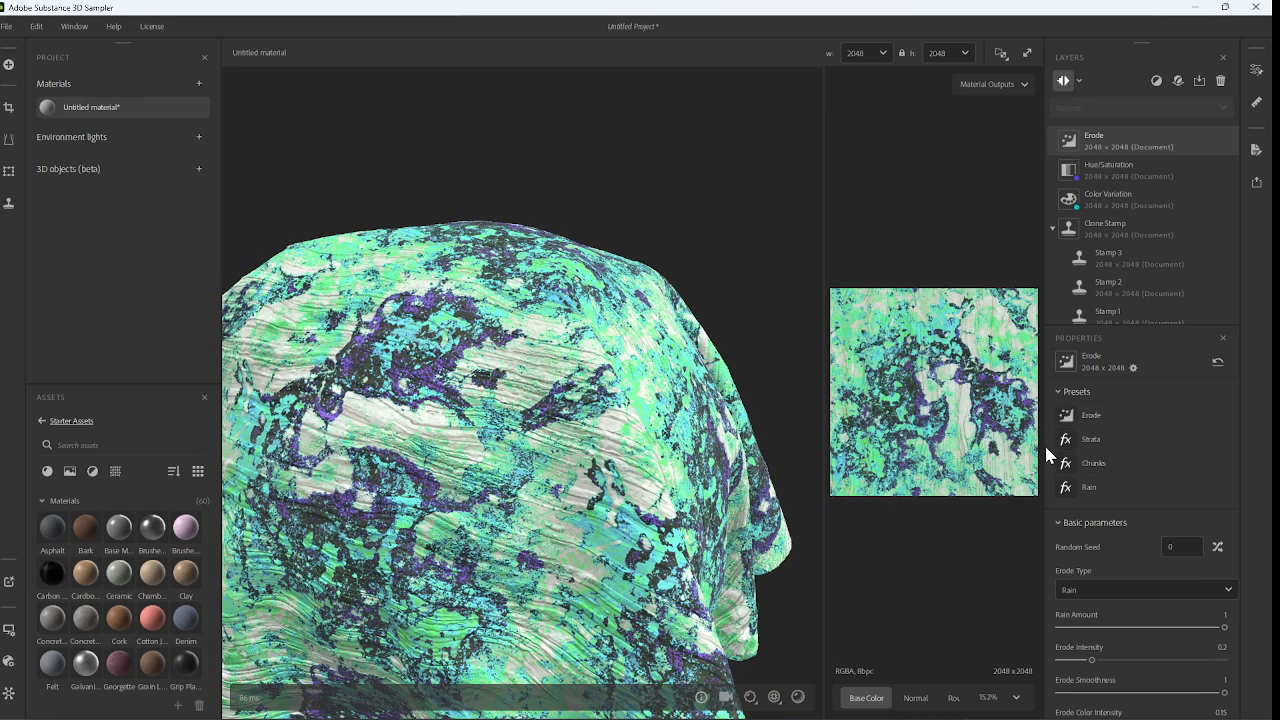
- Try an Erode Intensity of 0.37 on the Rain erosion and return it to 0.2
{"action": "scroll", "coordinate": [1180, 569], "scroll_direction": "down", "scroll_amount": 3}
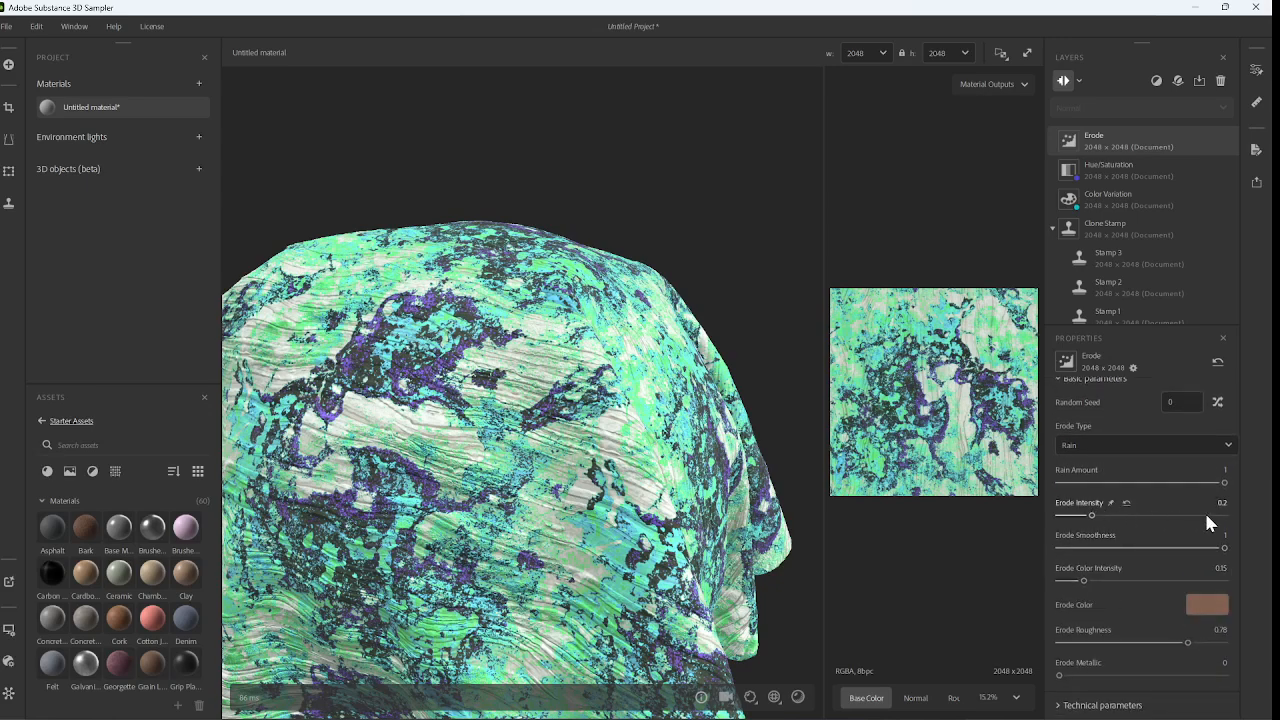
{"action": "left_click_drag", "start_coordinate": [1134, 514], "coordinate": [1120, 519]}
{"action": "left_click_drag", "start_coordinate": [1122, 518], "coordinate": [1092, 516]}
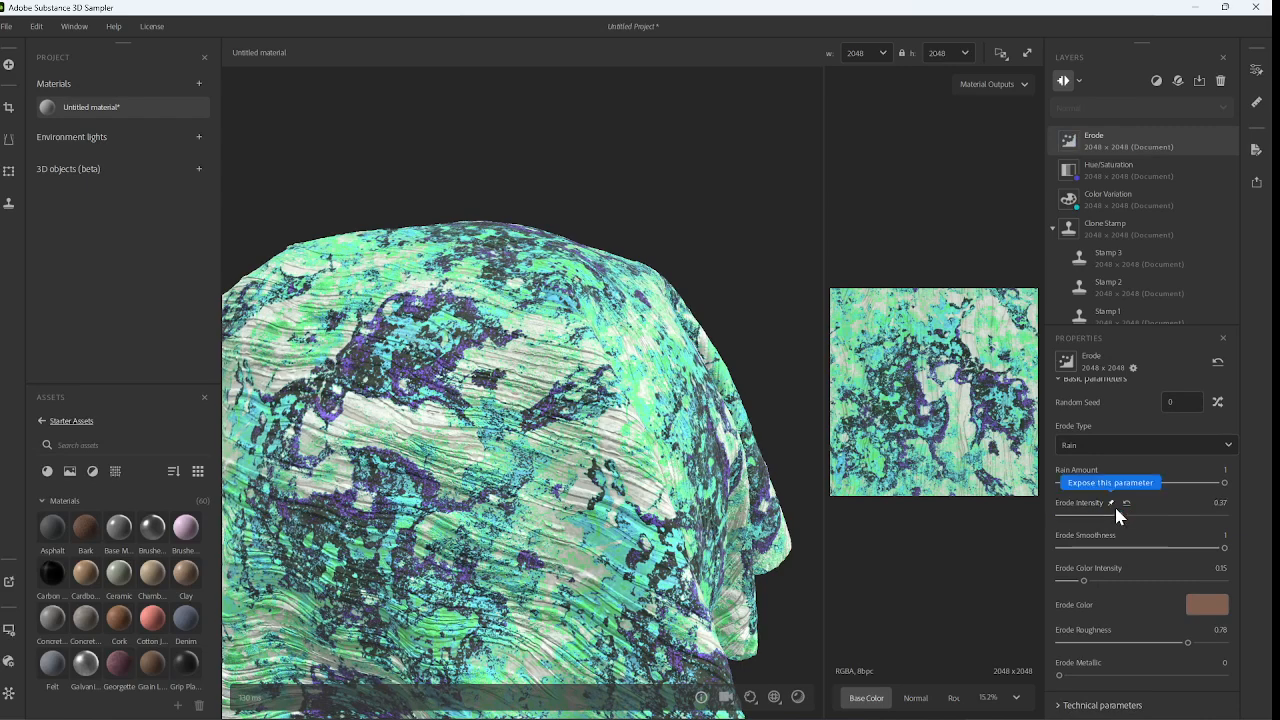
- Apply the Chunks preset to the Erode layer, test the Erode amount at 0 and return it to 1
{"action": "scroll", "coordinate": [1134, 440], "scroll_direction": "up", "scroll_amount": 3}
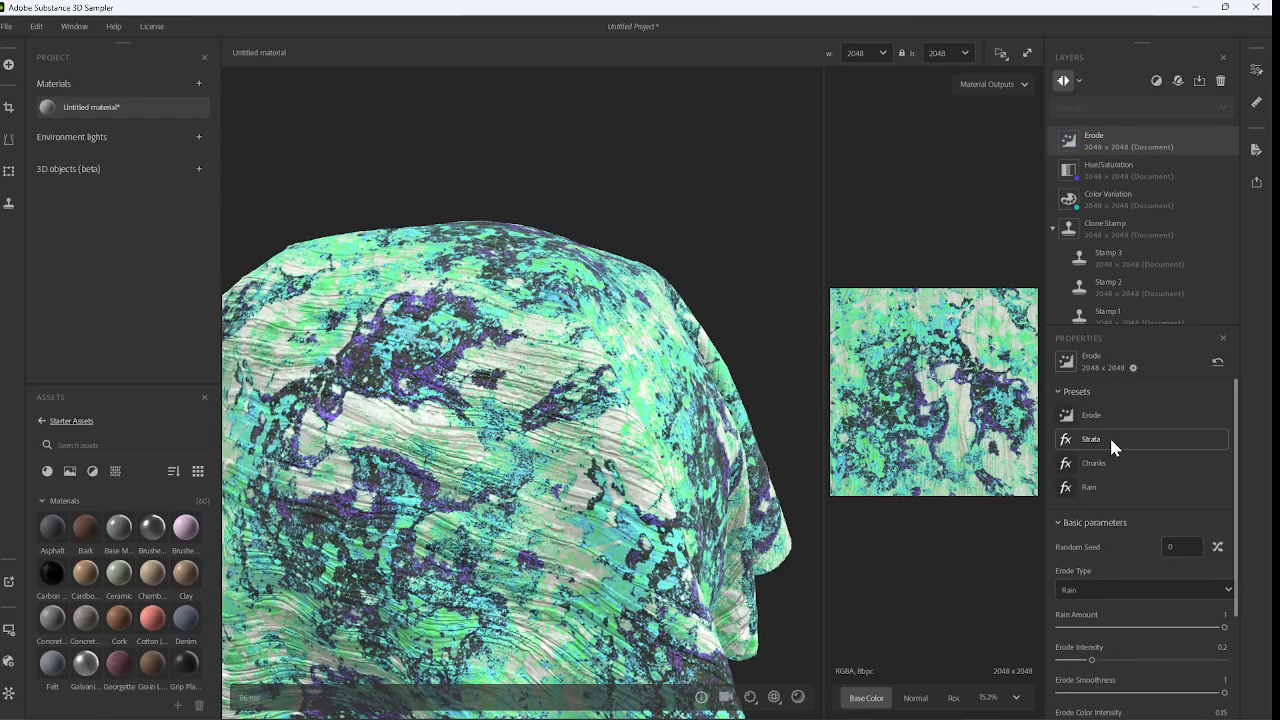
{"action": "left_click", "coordinate": [1096, 462]}
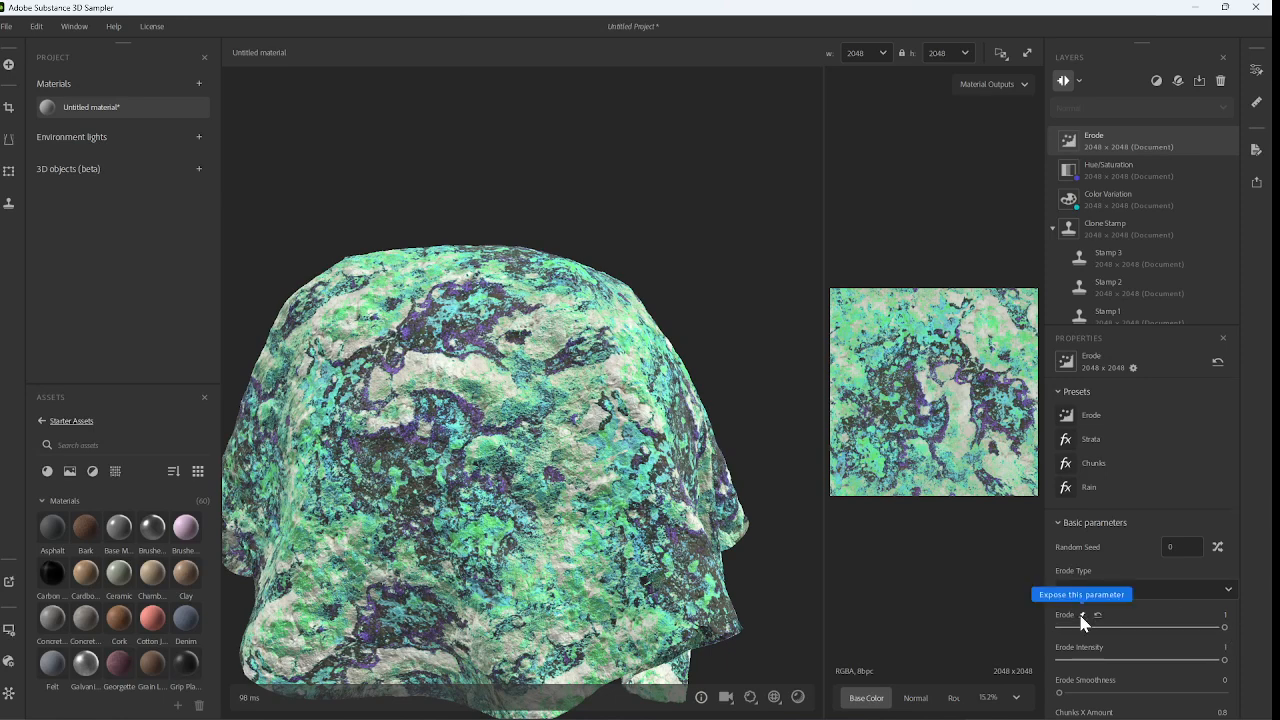
{"action": "left_click_drag", "start_coordinate": [1224, 627], "coordinate": [966, 618]}
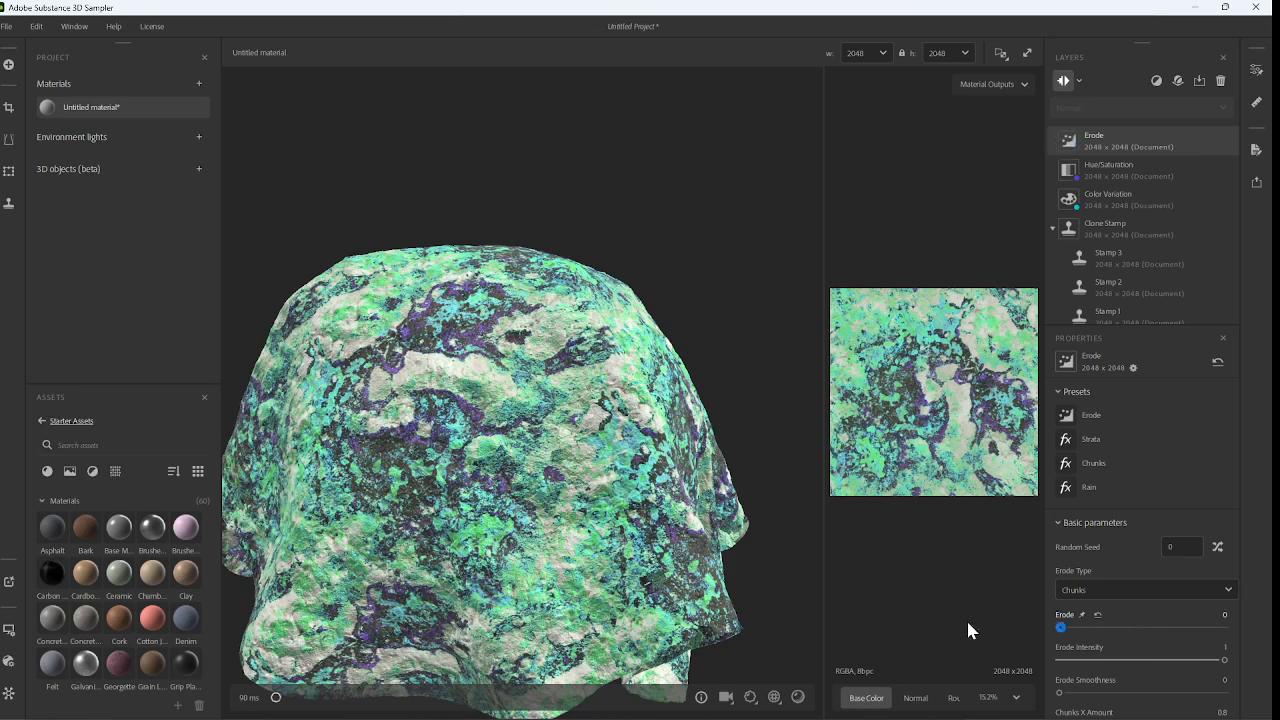
{"action": "left_click_drag", "start_coordinate": [1125, 630], "coordinate": [1232, 628]}
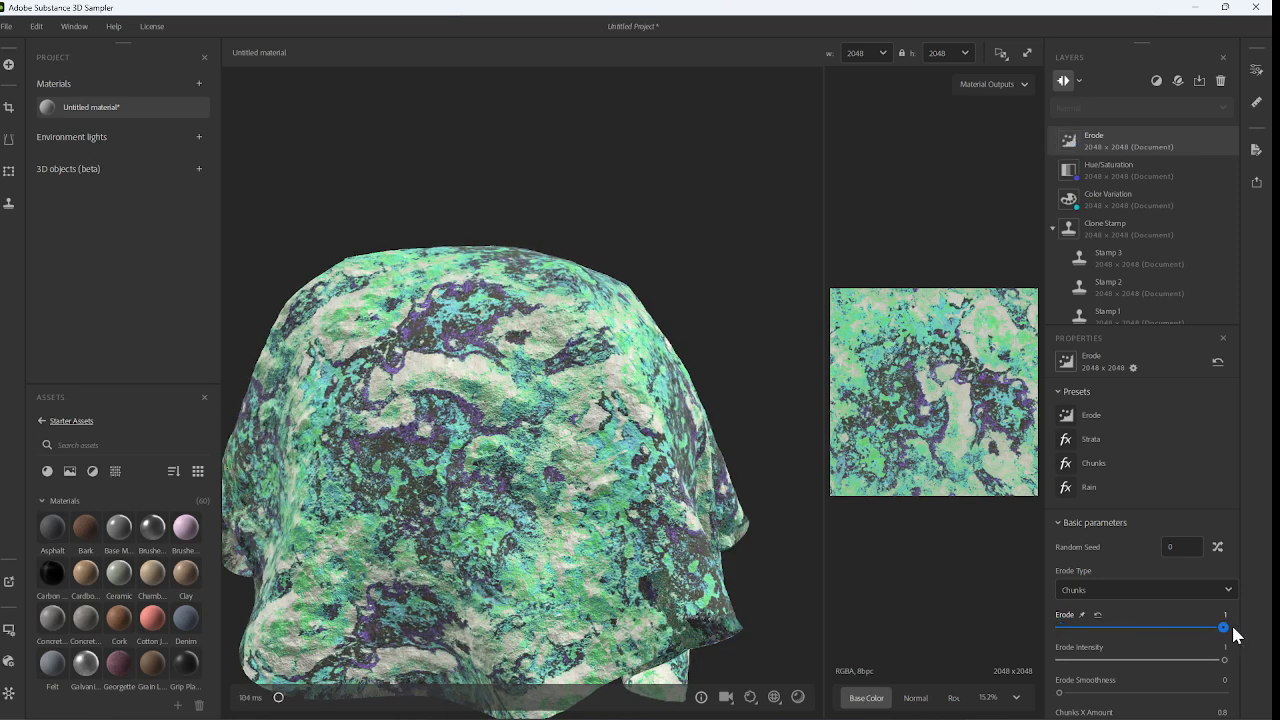
- Try an orange-brown Erode Color (#B07E47) on the Chunks erosion
{"action": "scroll", "coordinate": [1179, 620], "scroll_direction": "down", "scroll_amount": 4}
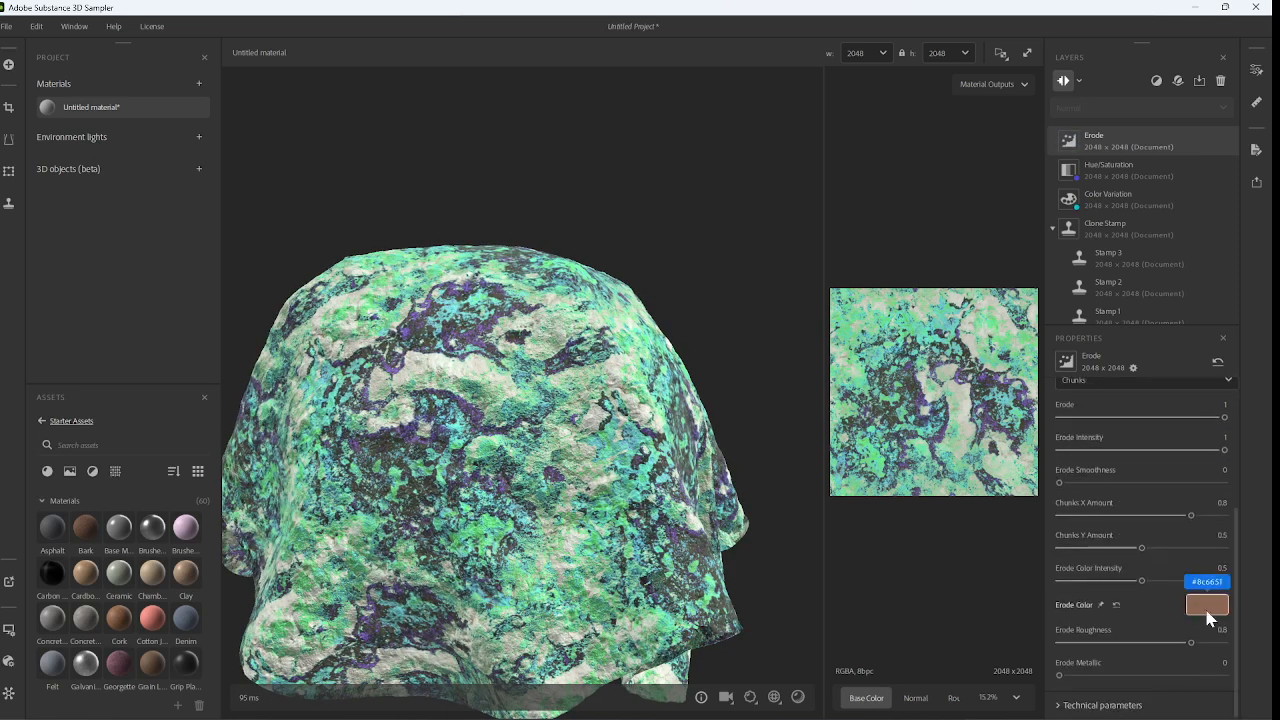
{"action": "left_click", "coordinate": [1208, 608]}
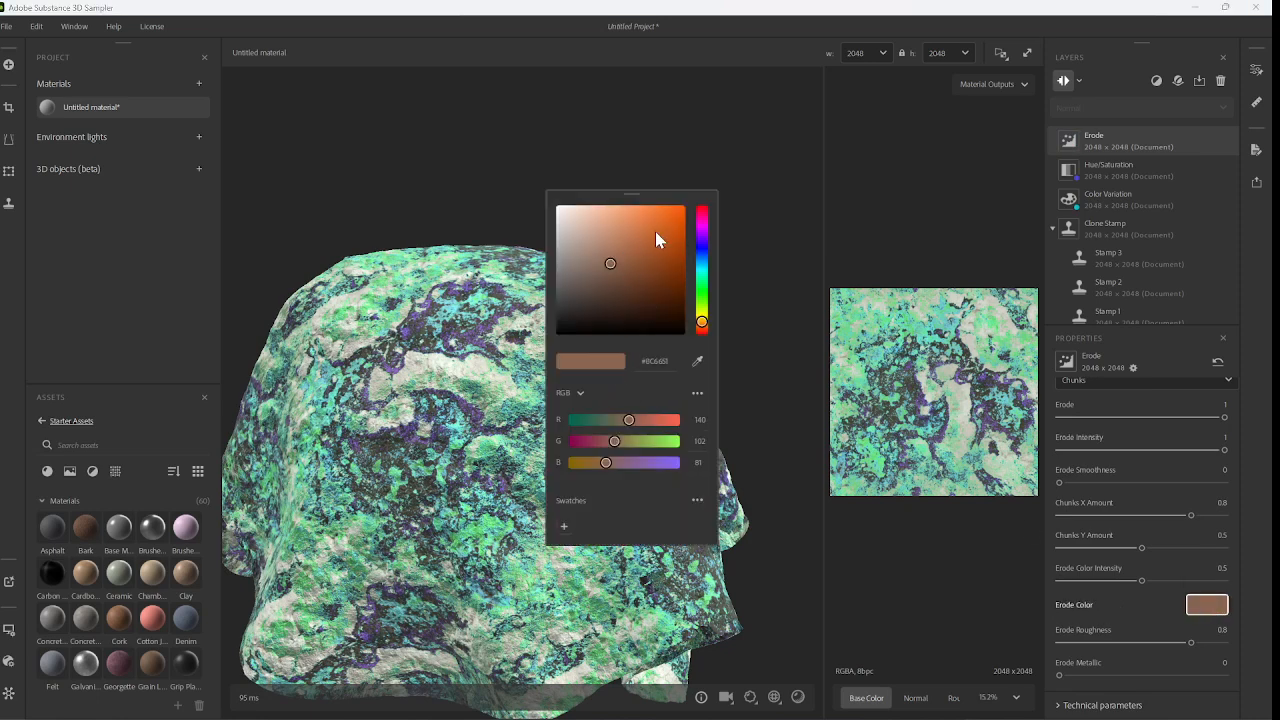
{"action": "left_click_drag", "start_coordinate": [698, 228], "coordinate": [602, 276]}
{"action": "left_click", "coordinate": [703, 318]}
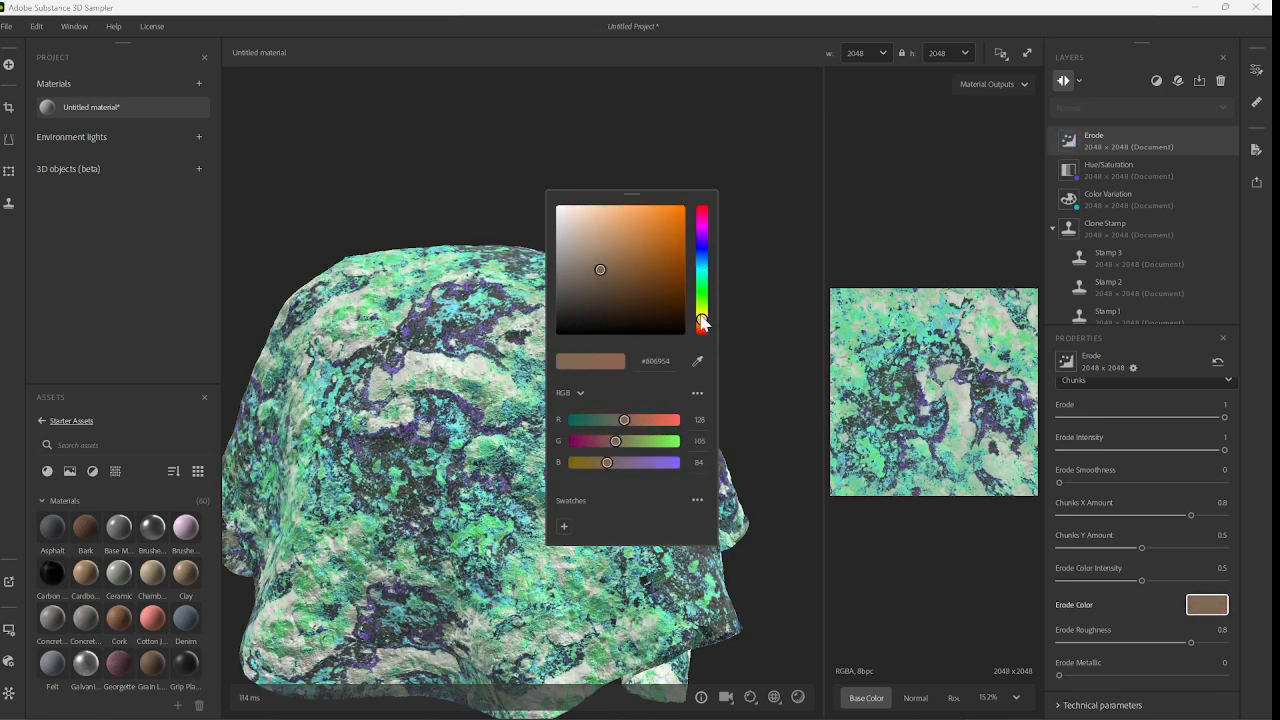
{"action": "left_click", "coordinate": [633, 246]}
{"action": "left_click", "coordinate": [816, 268]}
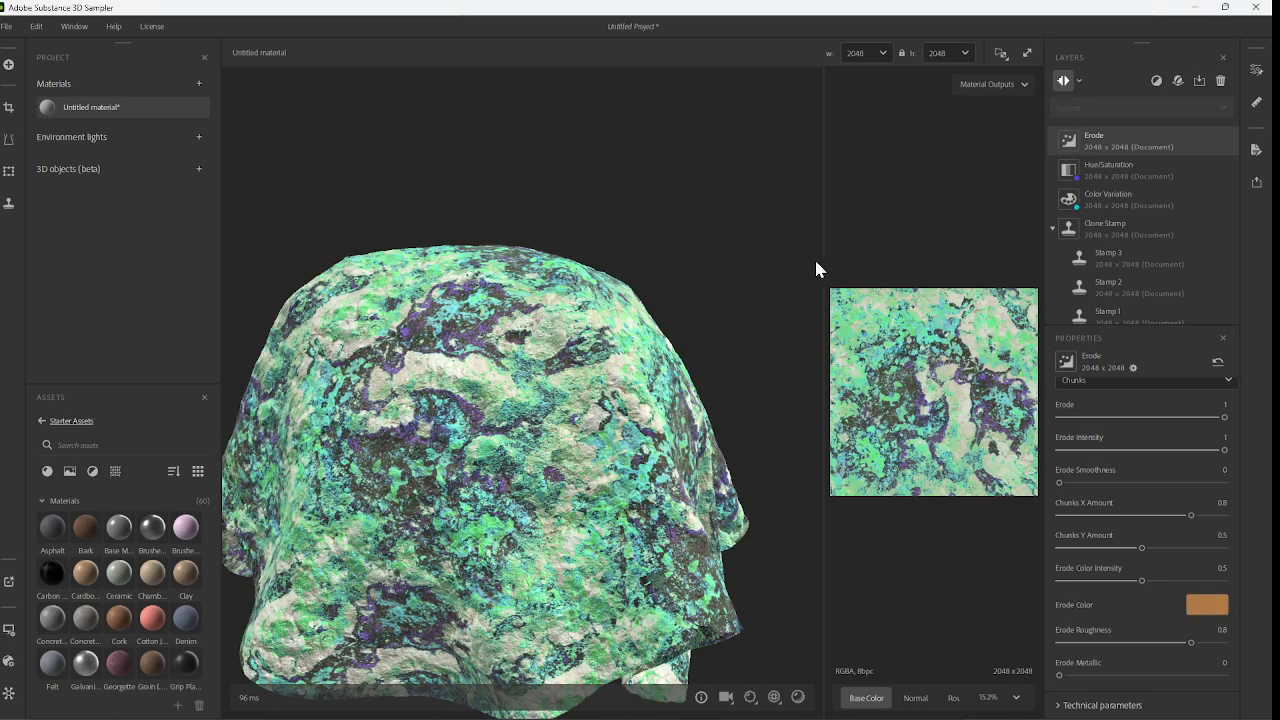
- Set the Erode Color to a light warm grey (#CFC6BD) and expose it as a parameter
{"action": "left_click", "coordinate": [1205, 603]}
{"action": "mouse_move", "coordinate": [703, 304]}
{"action": "left_mouse_down"}
{"action": "mouse_move", "coordinate": [702, 288]}
{"action": "mouse_move", "coordinate": [706, 314]}
{"action": "left_mouse_up"}
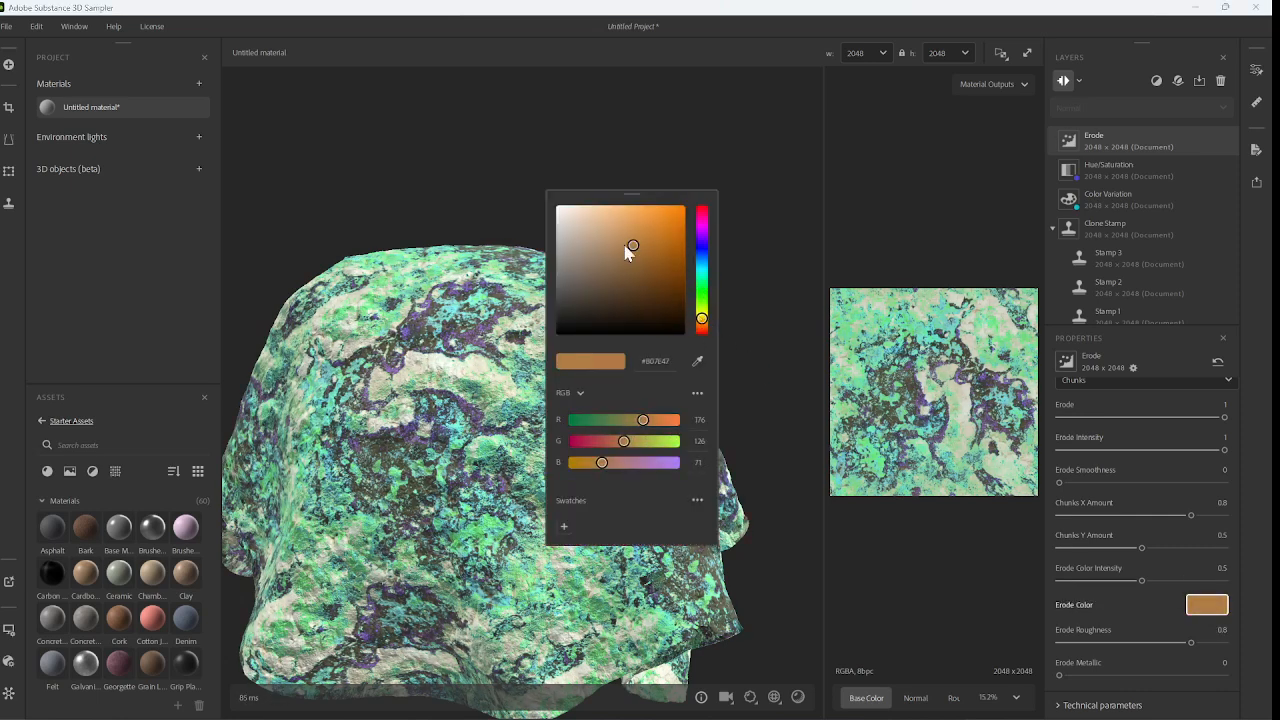
{"action": "left_click_drag", "start_coordinate": [627, 253], "coordinate": [567, 230]}
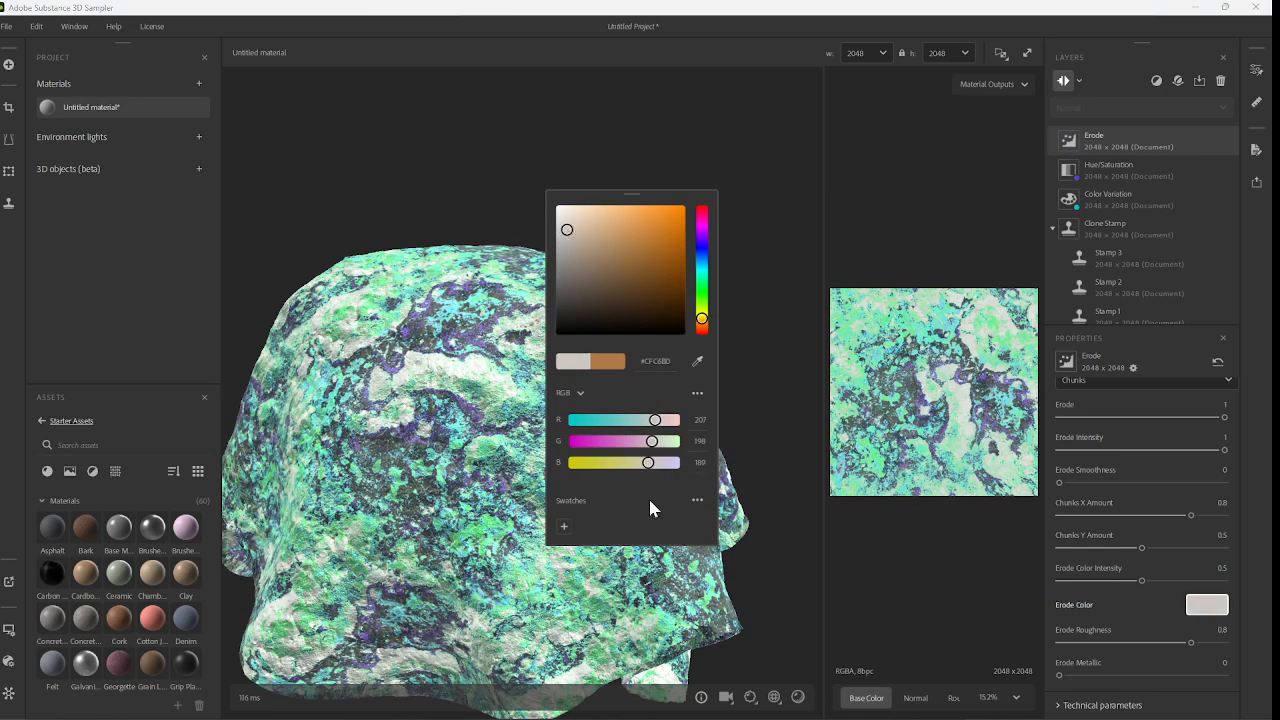
{"action": "left_click", "coordinate": [730, 235]}
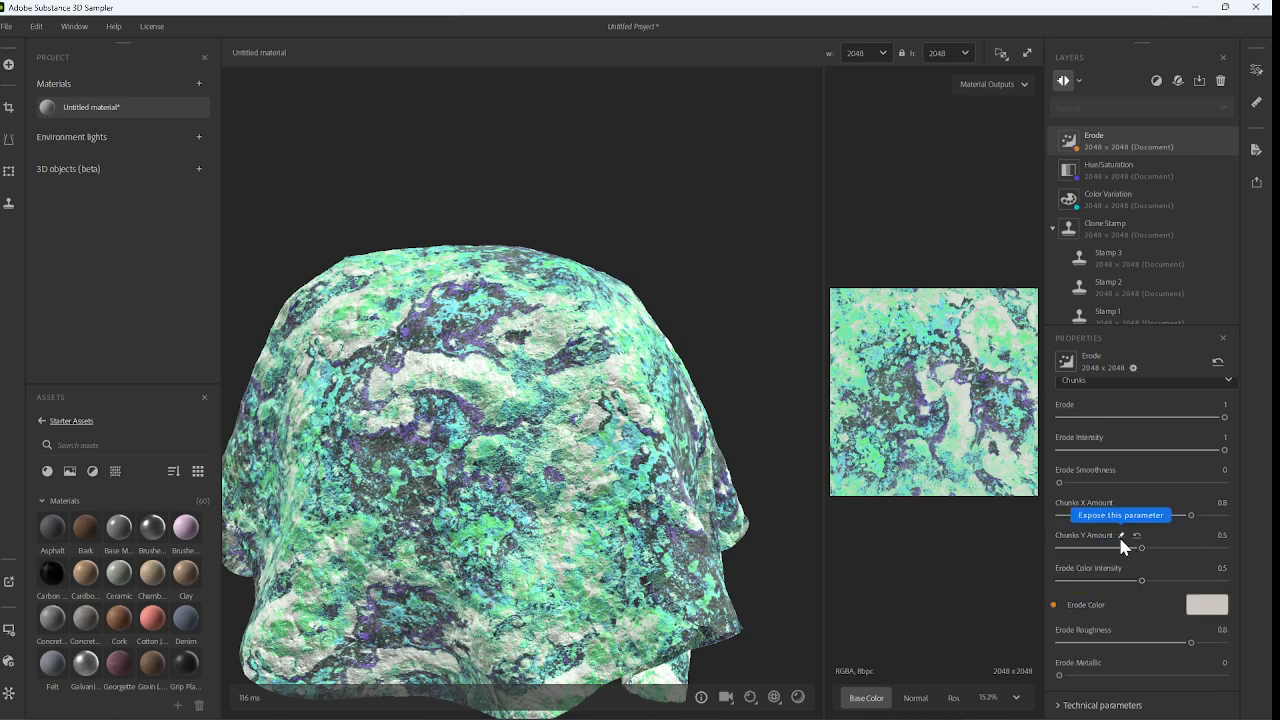
- Expose the Erode layer's Erode Color Intensity and Erode Intensity parameters, leaving Chunks Y Amount unexposed
{"action": "left_click", "coordinate": [1129, 569]}
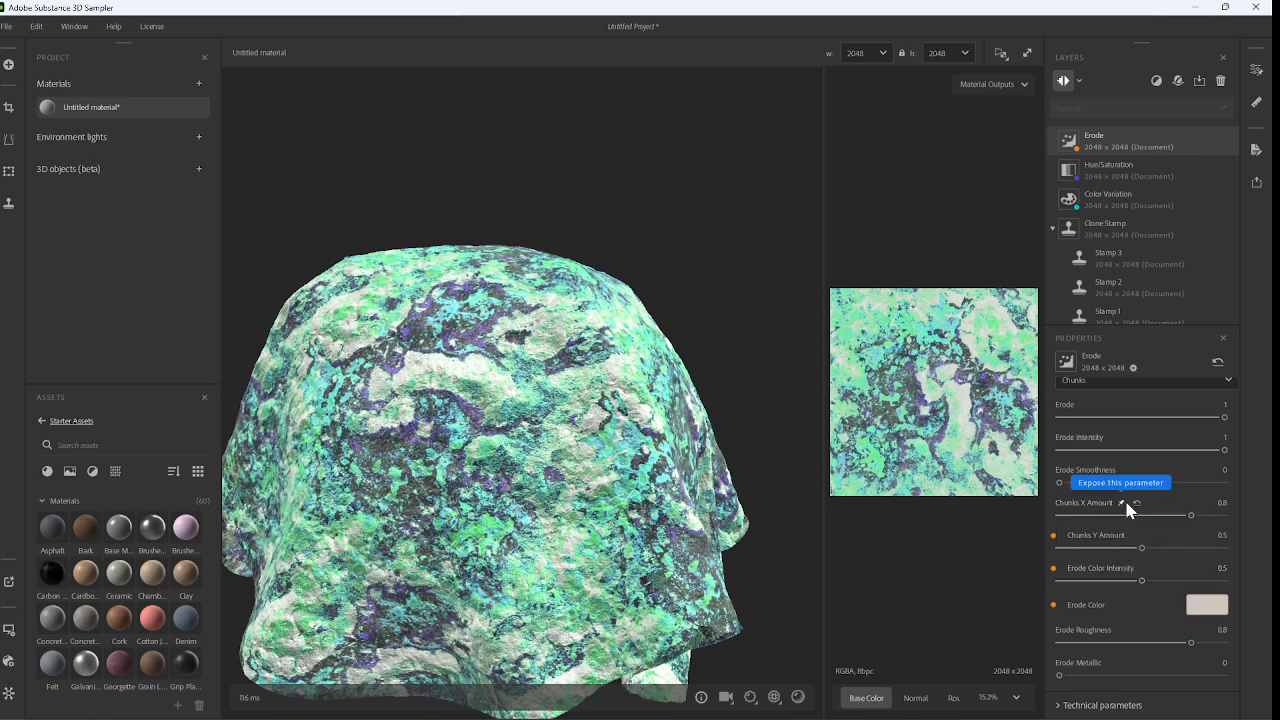
{"action": "left_click", "coordinate": [1122, 537]}
{"action": "left_click", "coordinate": [1134, 536]}
{"action": "scroll", "coordinate": [1131, 505], "scroll_direction": "up", "scroll_amount": 1}
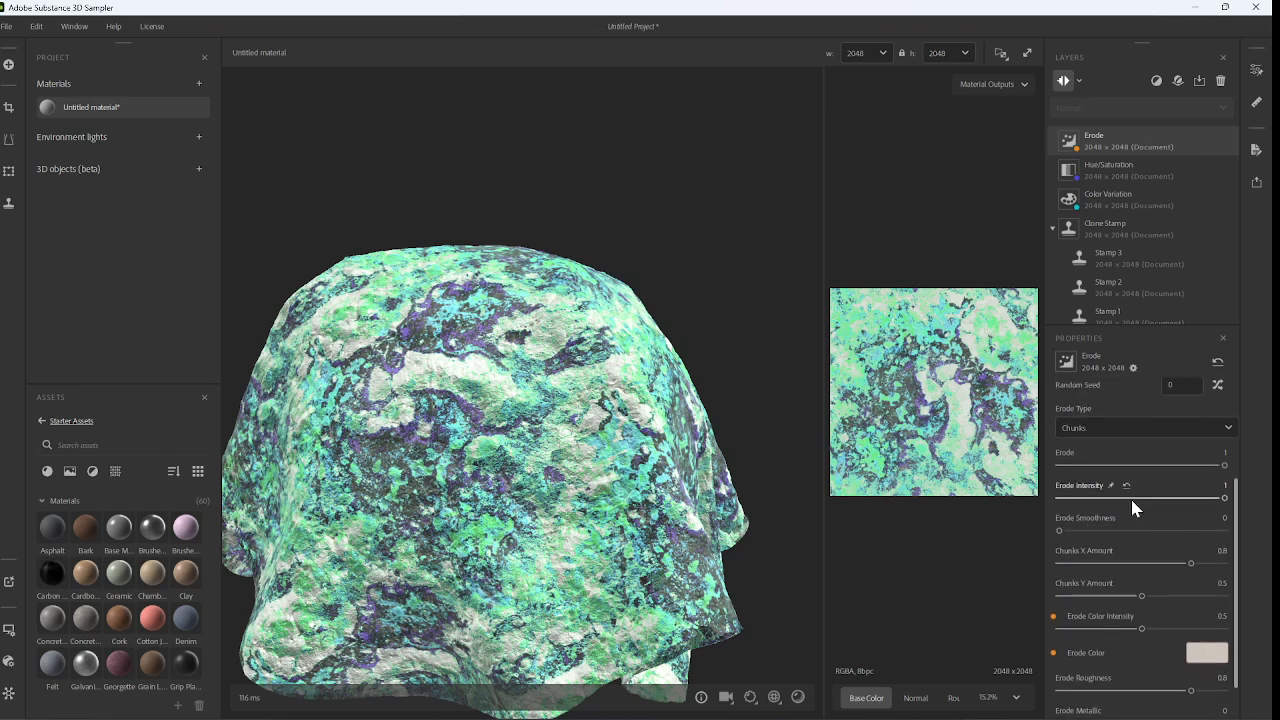
{"action": "left_click", "coordinate": [1110, 486]}
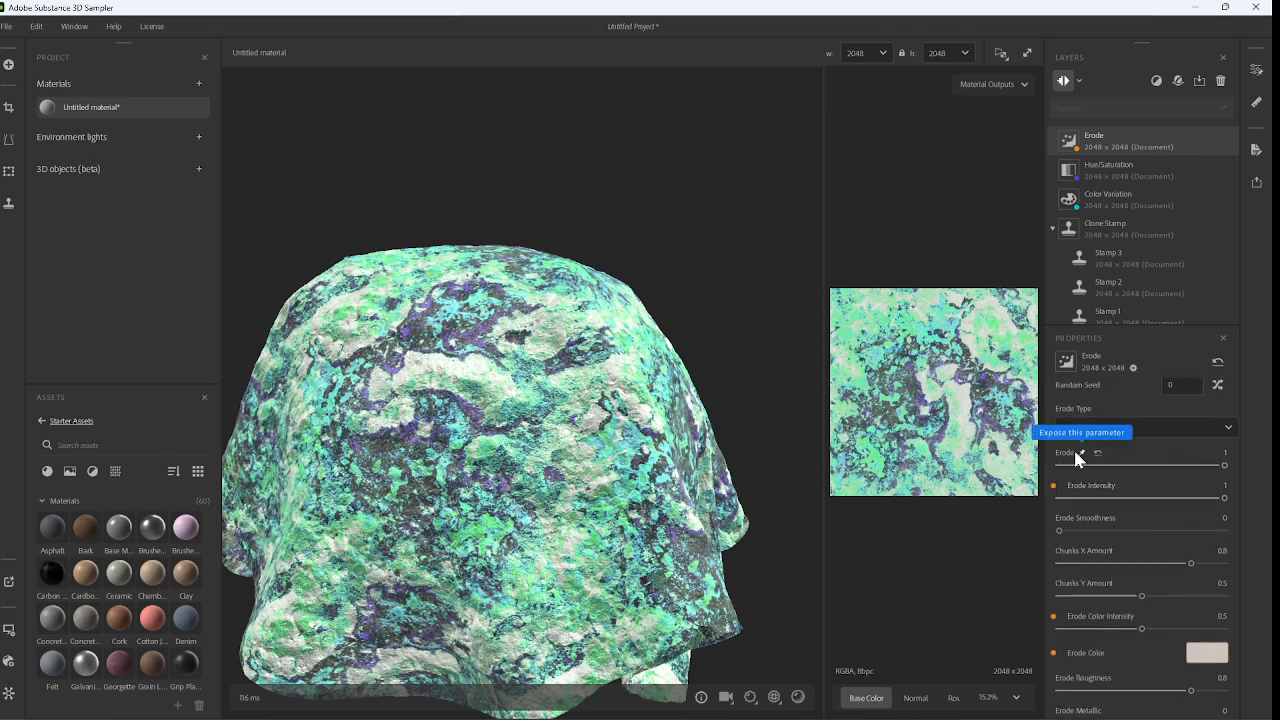
{"action": "scroll", "coordinate": [1075, 446], "scroll_direction": "up", "scroll_amount": 2}
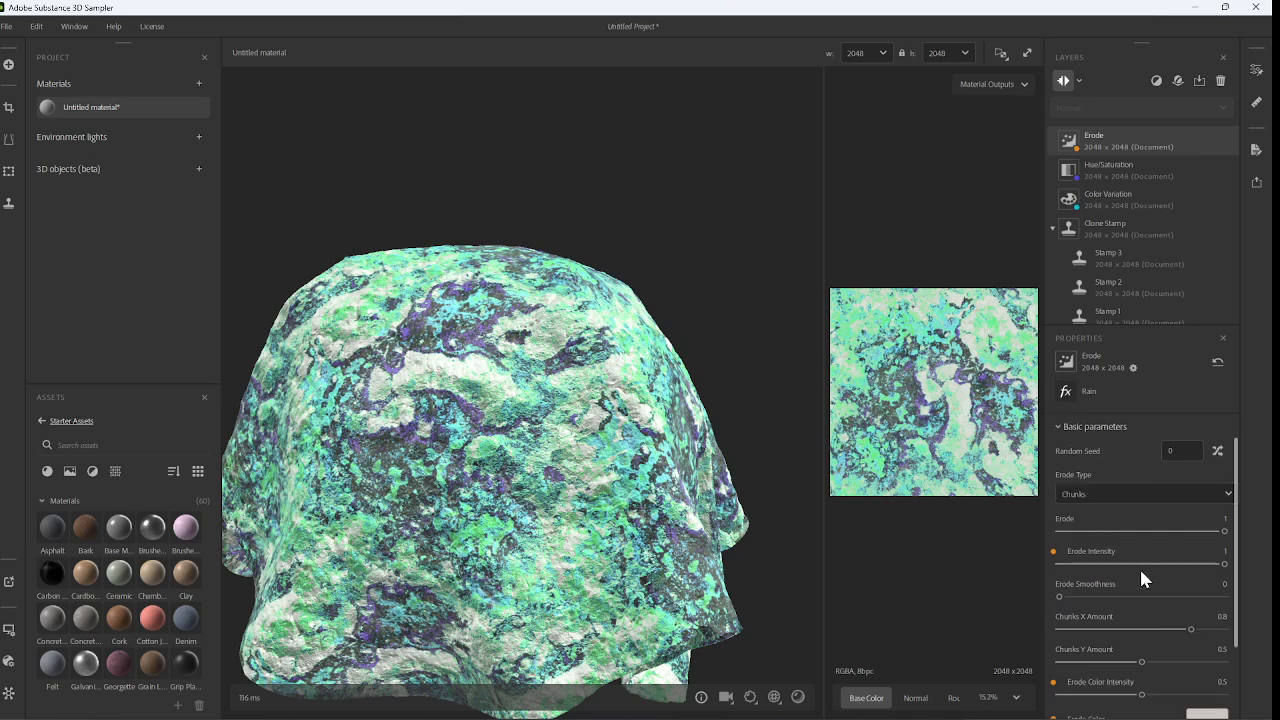
{"action": "scroll", "coordinate": [1106, 563], "scroll_direction": "down", "scroll_amount": 2}
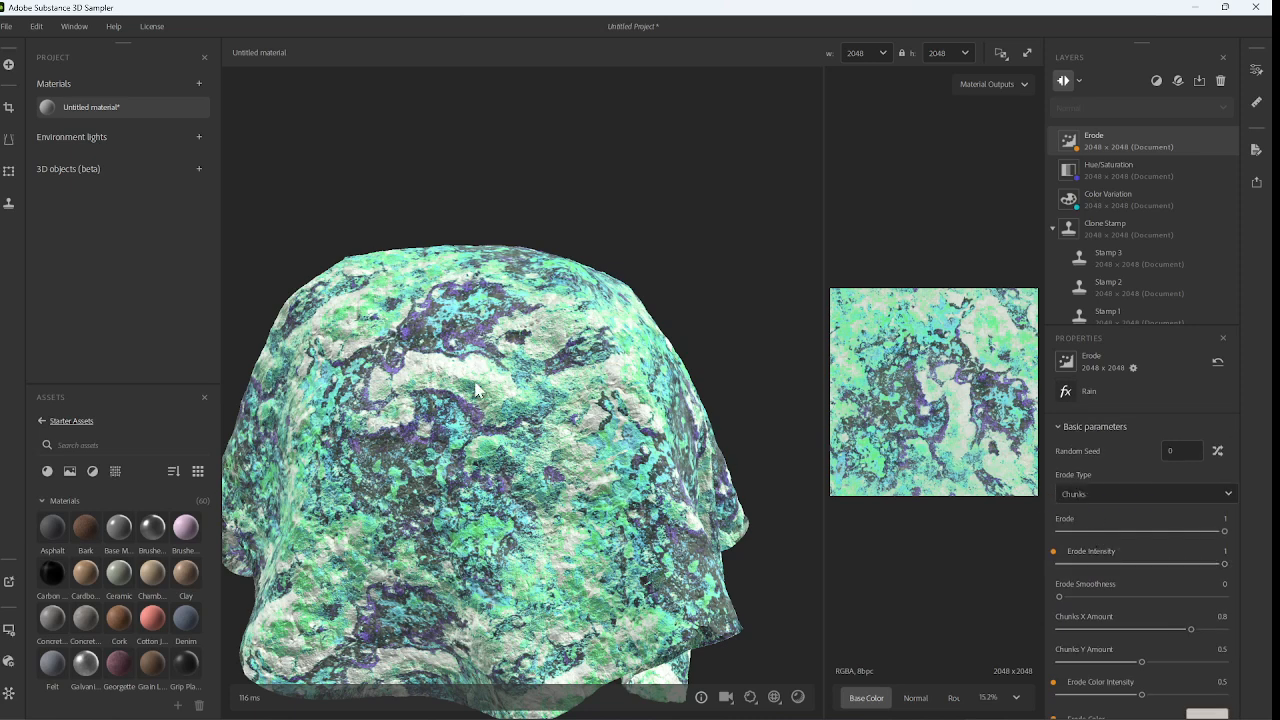
{"action": "left_click_drag", "start_coordinate": [562, 364], "coordinate": [492, 345]}
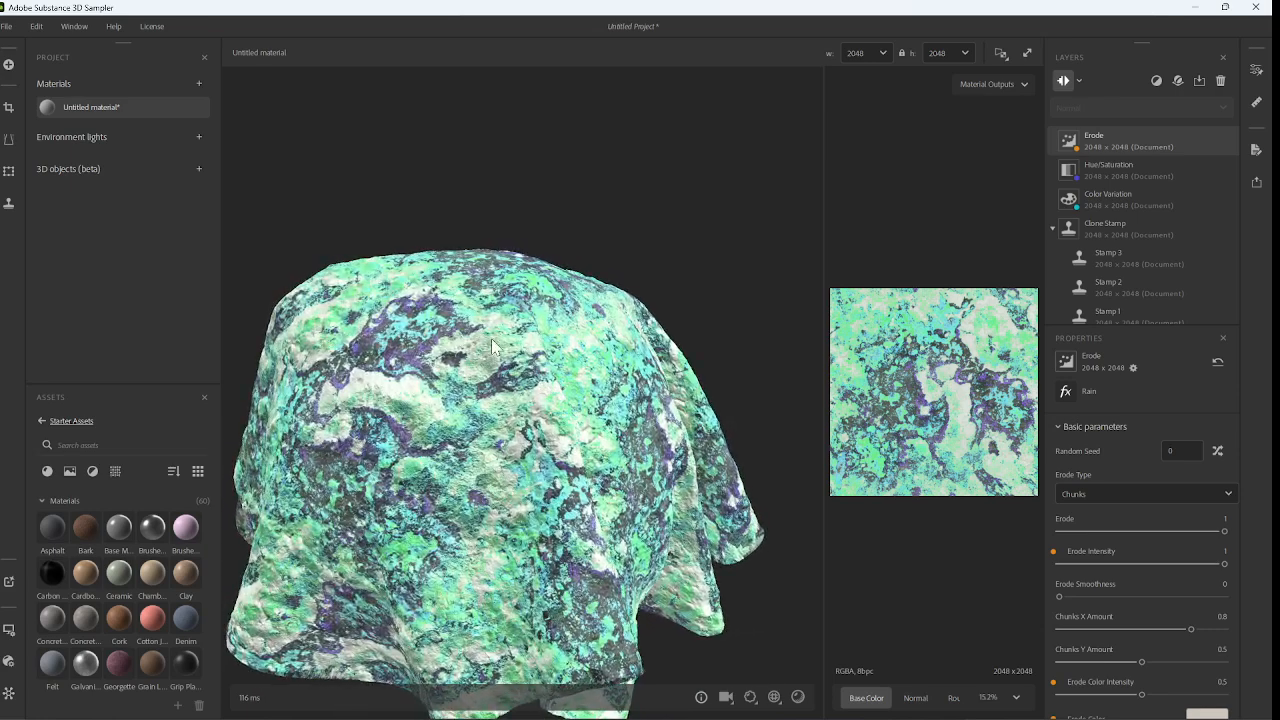
- Try a Pavement filter above the Erode layer and inspect the square-tiled result on the cloth mesh
{"action": "left_click", "coordinate": [1159, 80]}
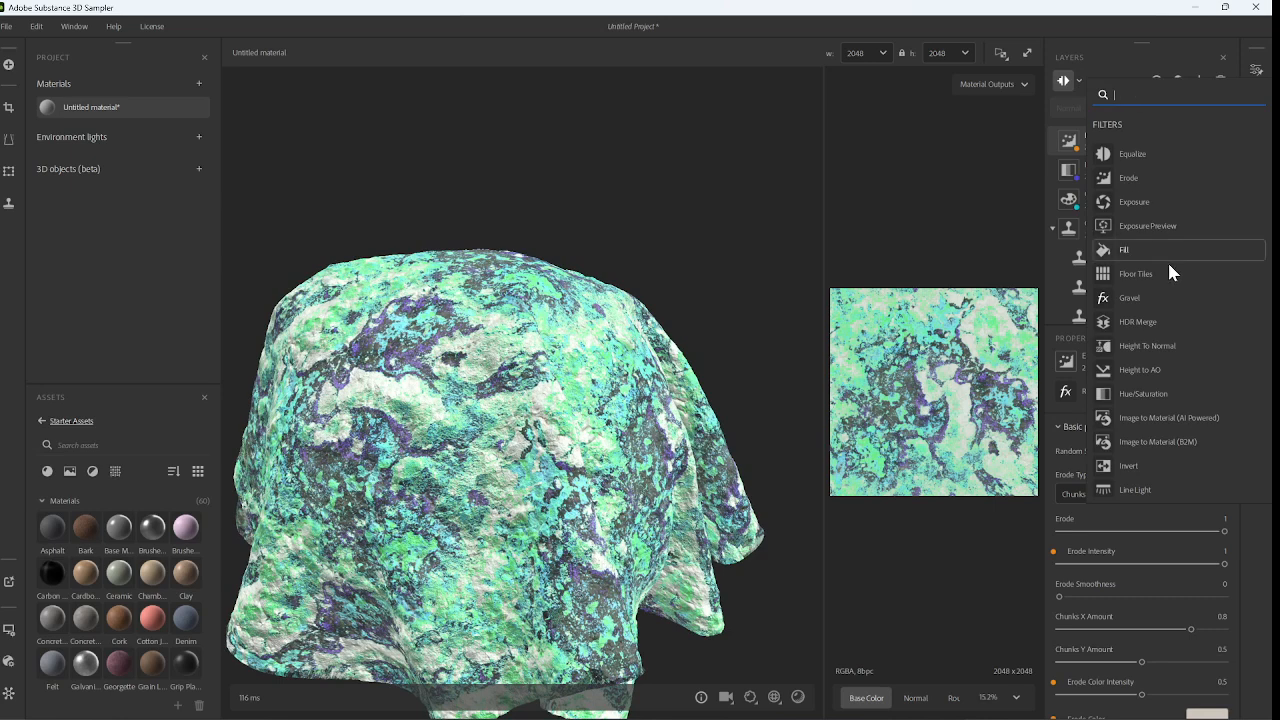
{"action": "scroll", "coordinate": [1168, 268], "scroll_direction": "down", "scroll_amount": 10}
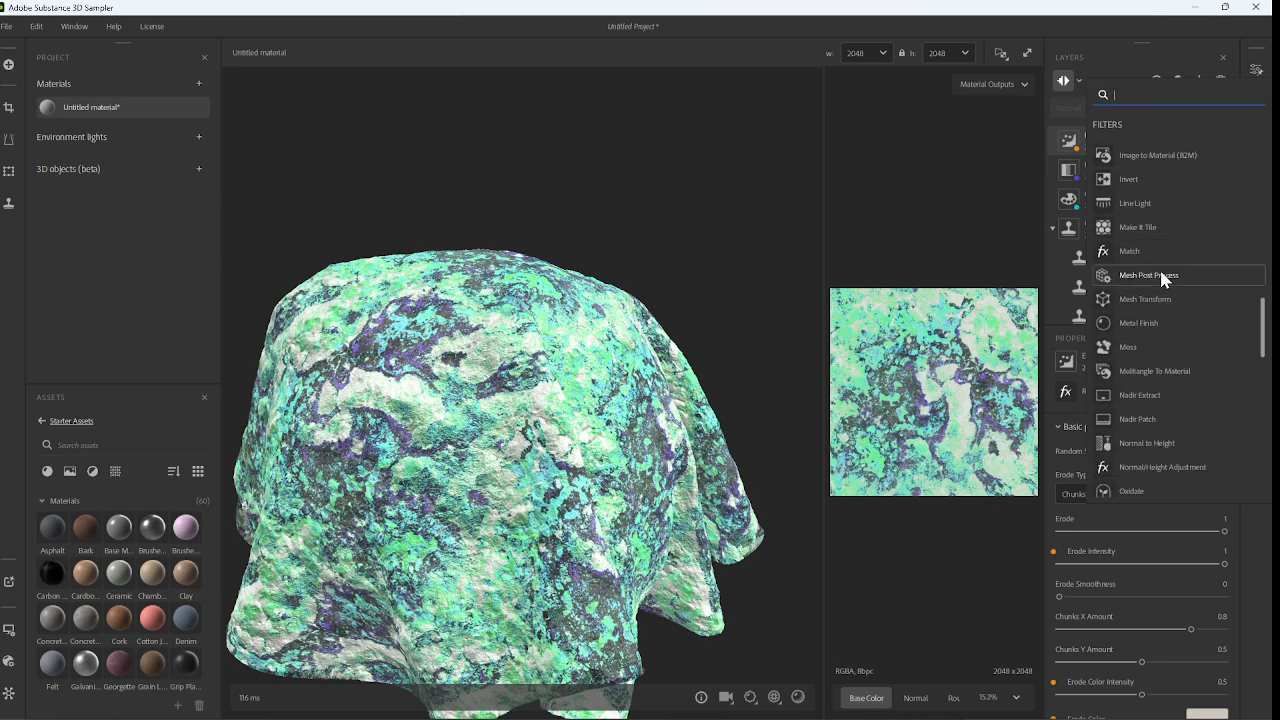
{"action": "scroll", "coordinate": [1161, 273], "scroll_direction": "down", "scroll_amount": 2}
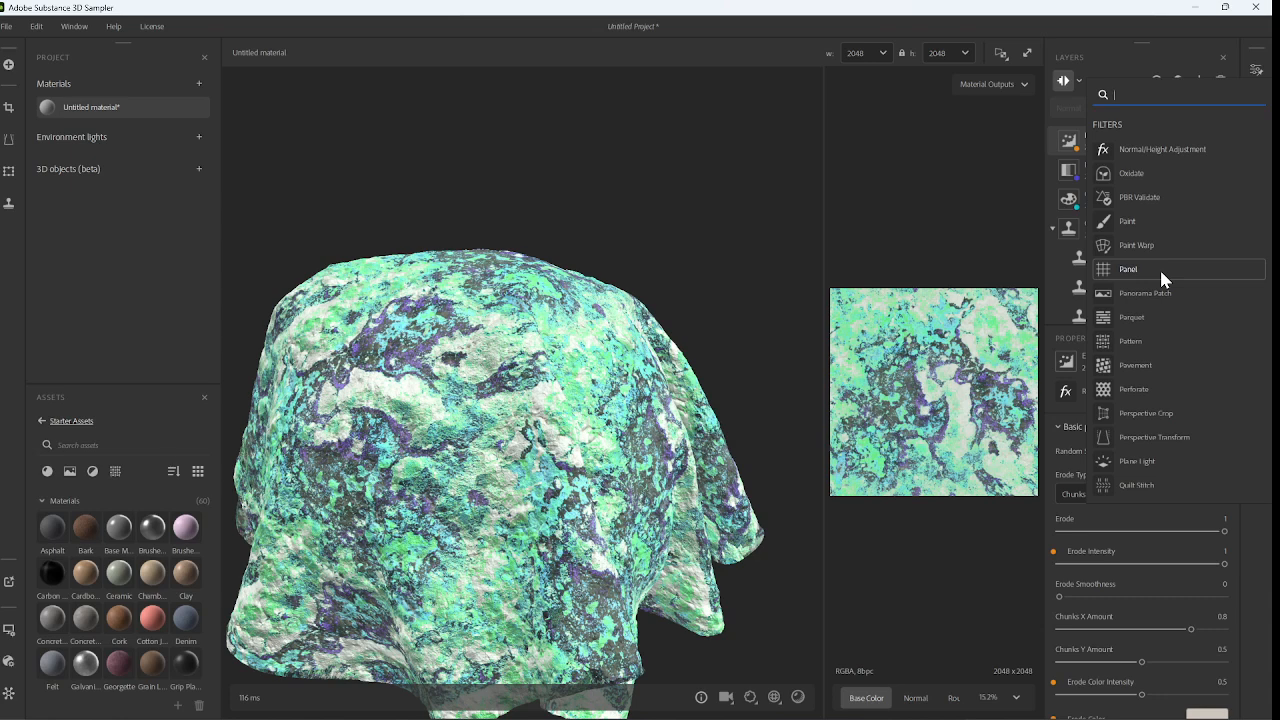
{"action": "scroll", "coordinate": [1139, 287], "scroll_direction": "up", "scroll_amount": 10}
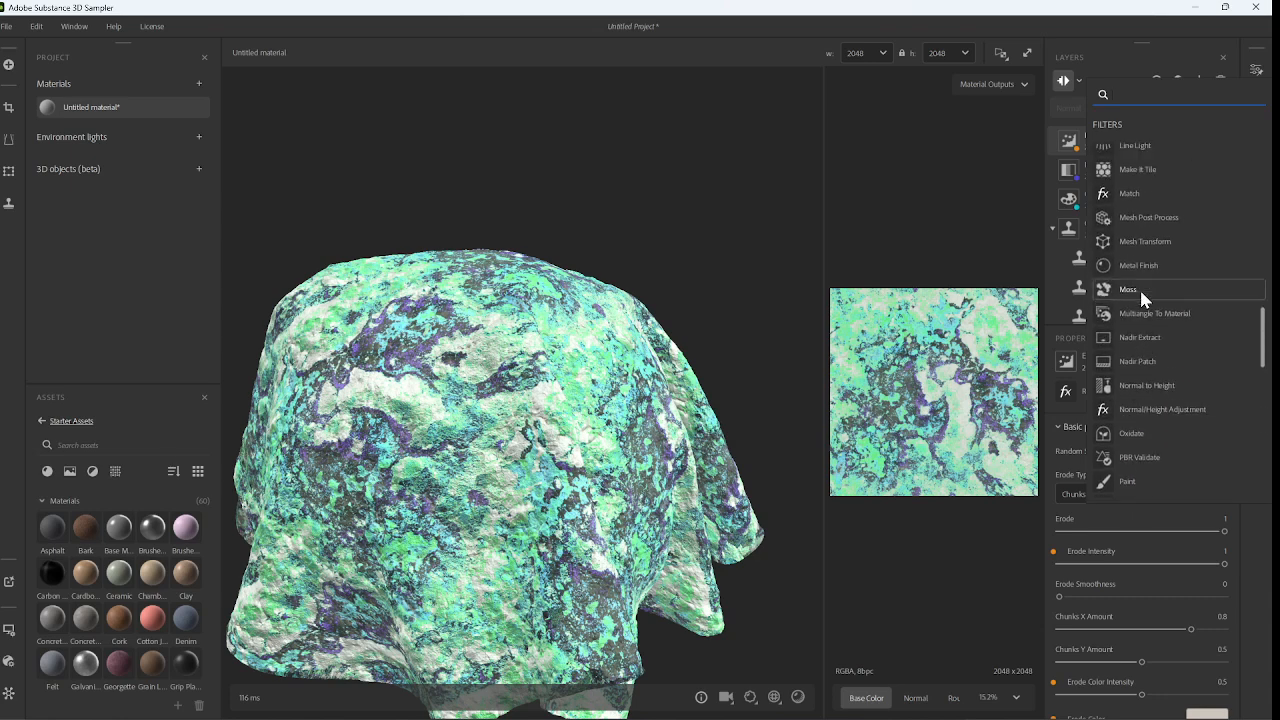
{"action": "scroll", "coordinate": [1145, 283], "scroll_direction": "down", "scroll_amount": 15}
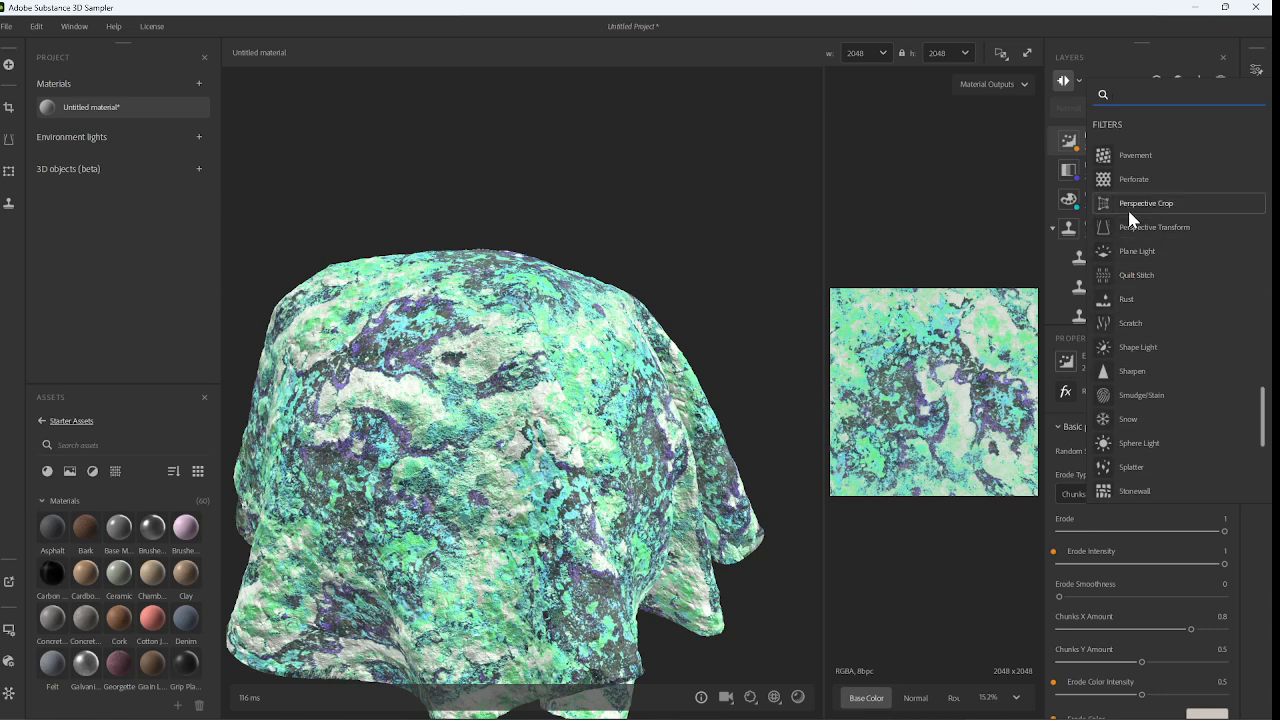
{"action": "left_click", "coordinate": [1140, 299]}
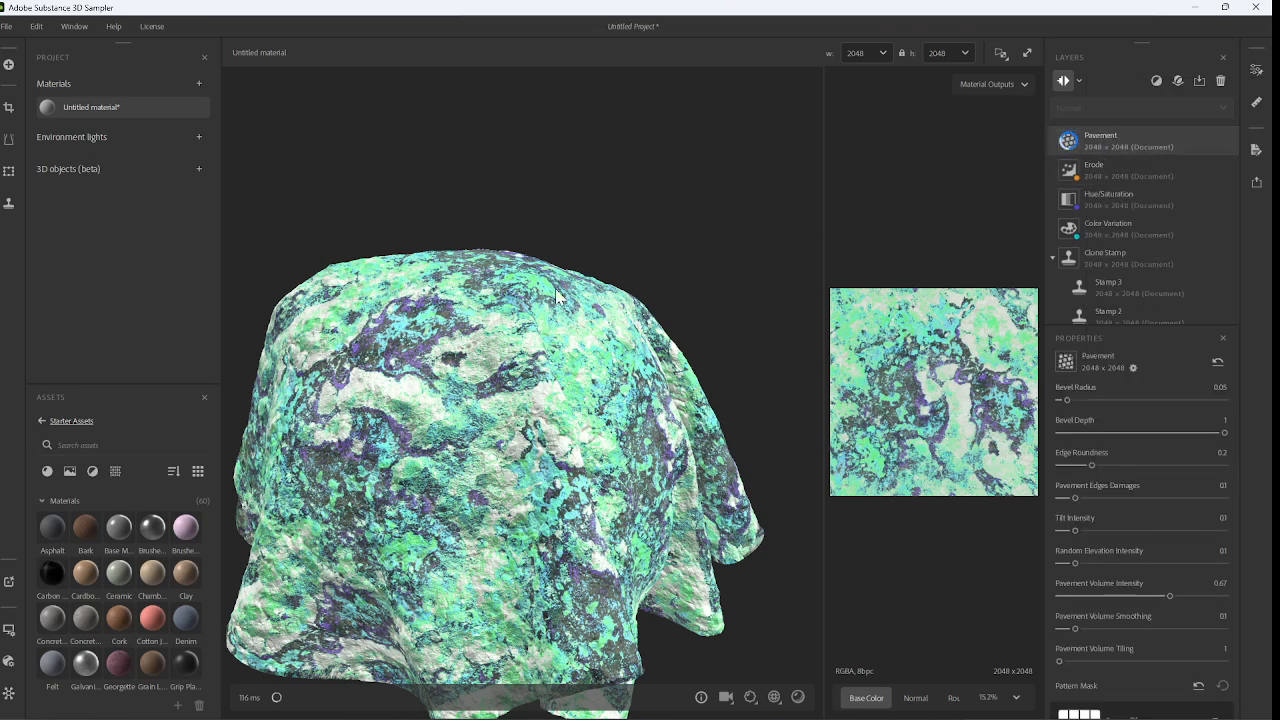
{"action": "scroll", "coordinate": [537, 314], "scroll_direction": "down", "scroll_amount": 3}
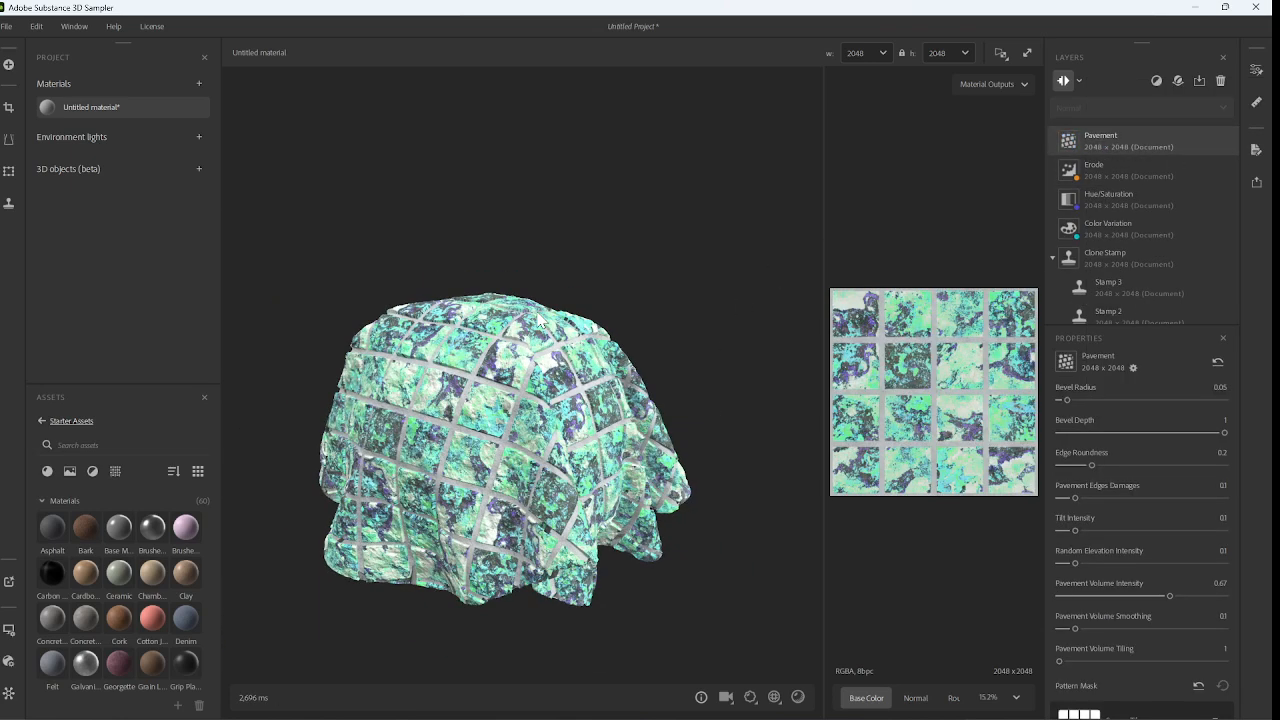
{"action": "left_click_drag", "start_coordinate": [519, 337], "coordinate": [610, 430]}
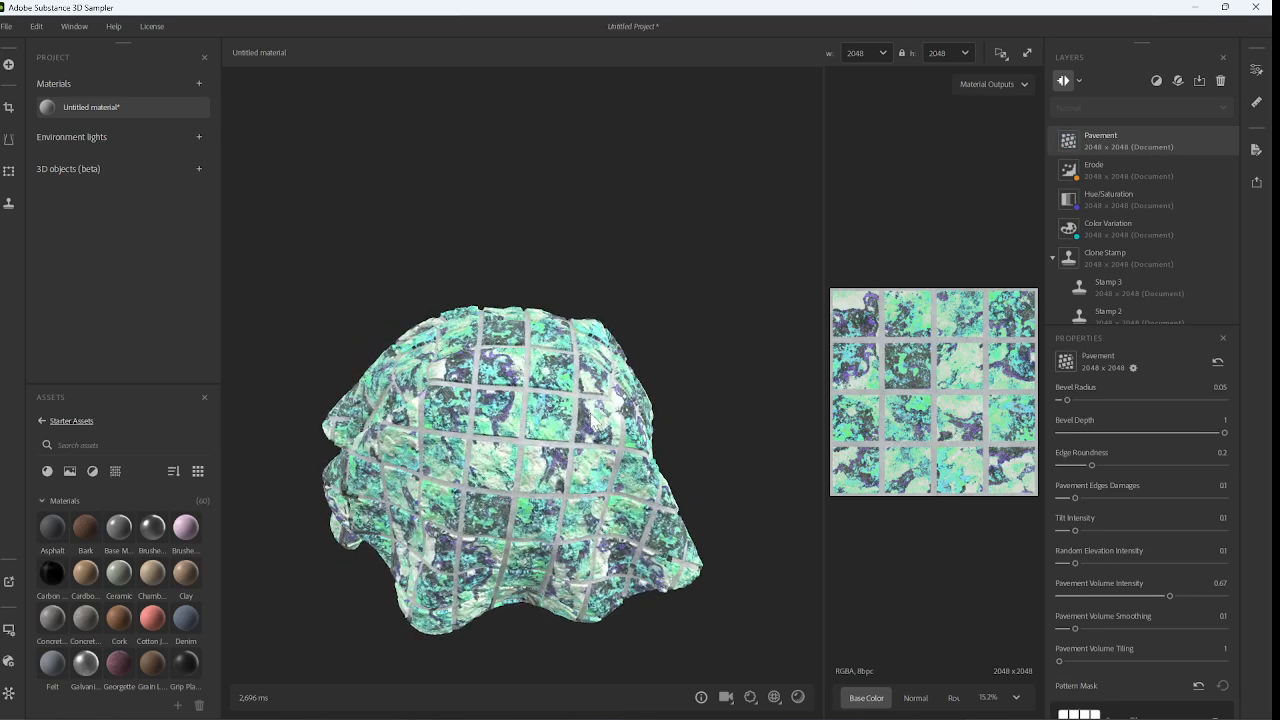
- Try the Triangle pattern mask on the Pavement layer and delete that layer
{"action": "scroll", "coordinate": [1140, 430], "scroll_direction": "up", "scroll_amount": 10}
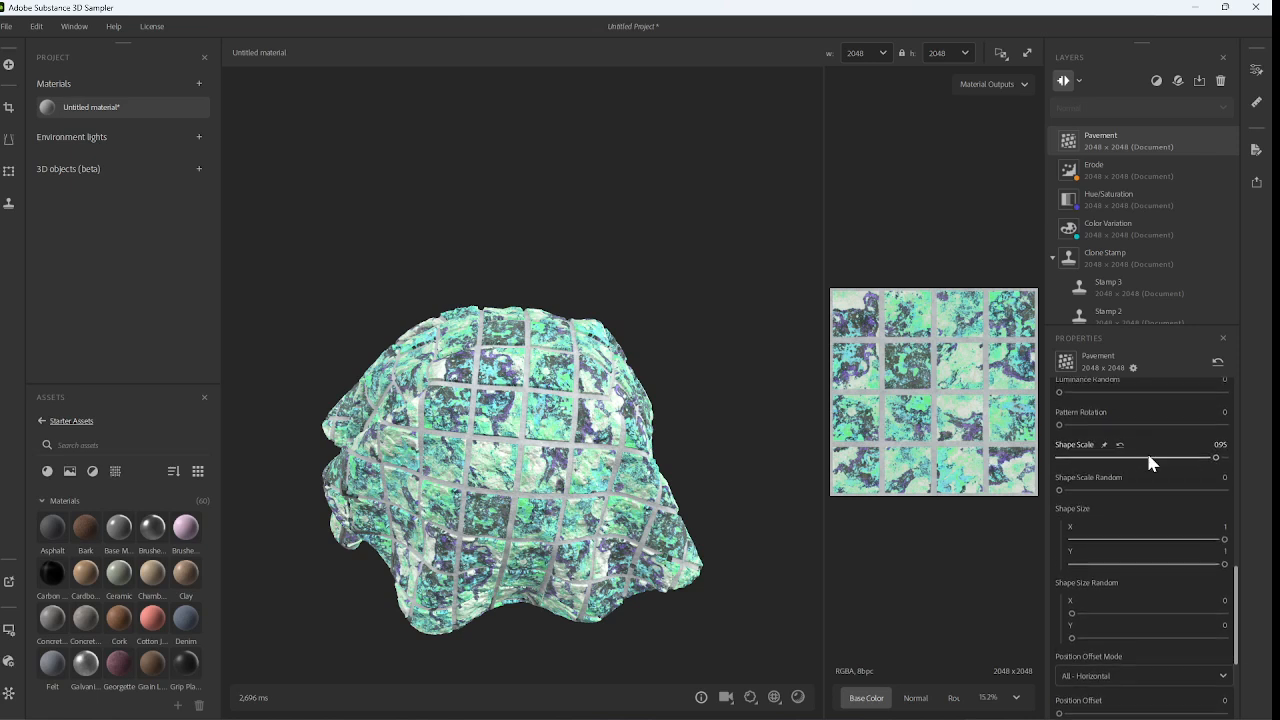
{"action": "scroll", "coordinate": [1148, 458], "scroll_direction": "up", "scroll_amount": 2}
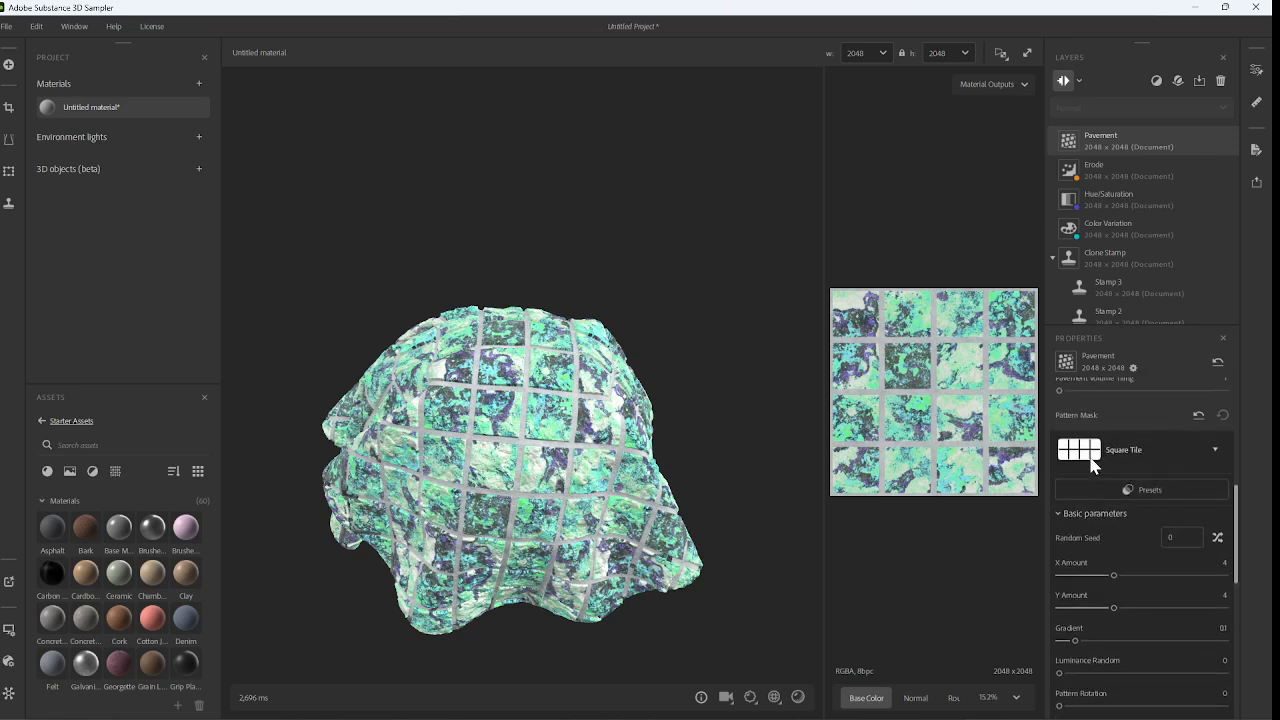
{"action": "left_click", "coordinate": [1090, 458]}
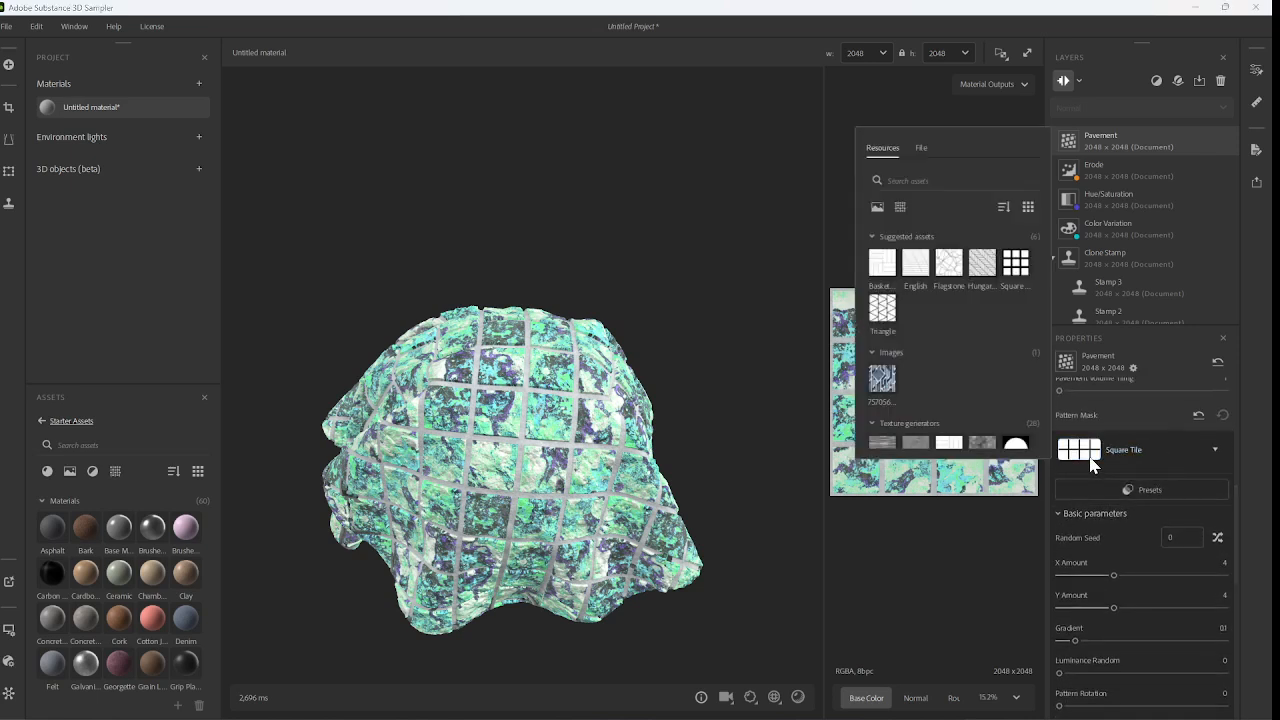
{"action": "left_click", "coordinate": [882, 310]}
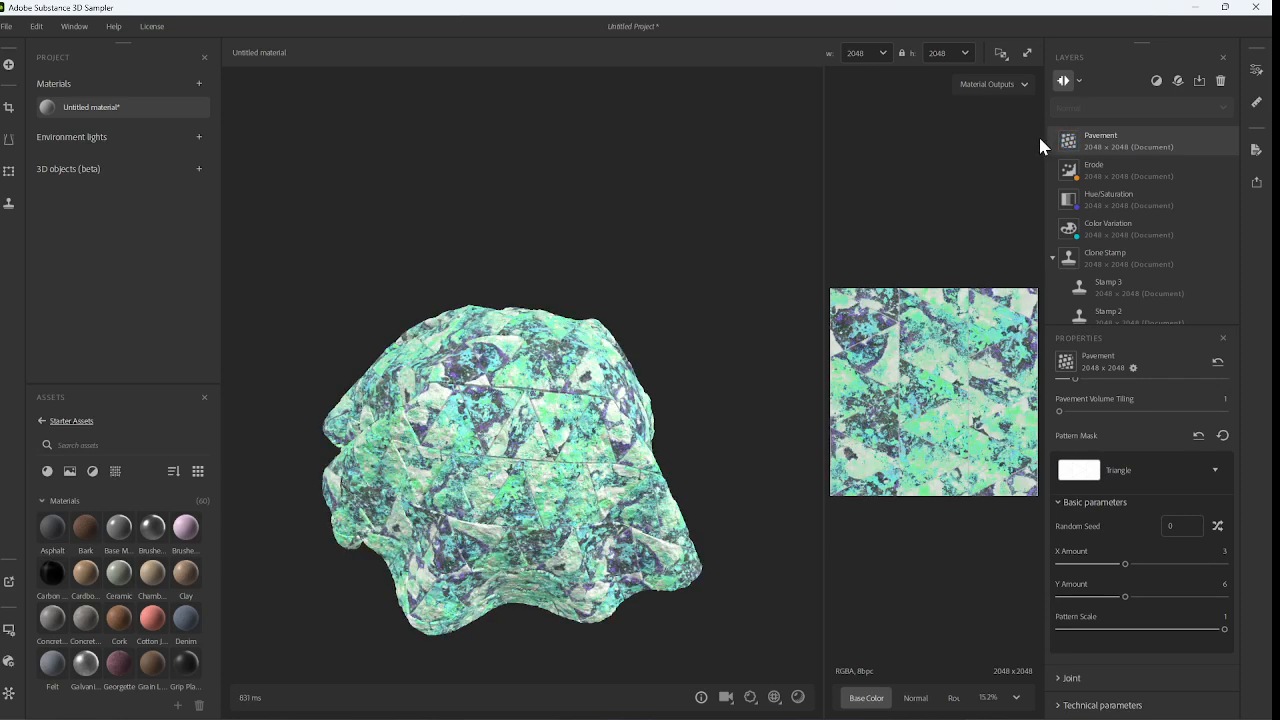
{"action": "left_click", "coordinate": [1220, 80]}
- Try a Pattern filter above the Erode layer, look through its parameters and delete it
{"action": "left_click", "coordinate": [1158, 81]}
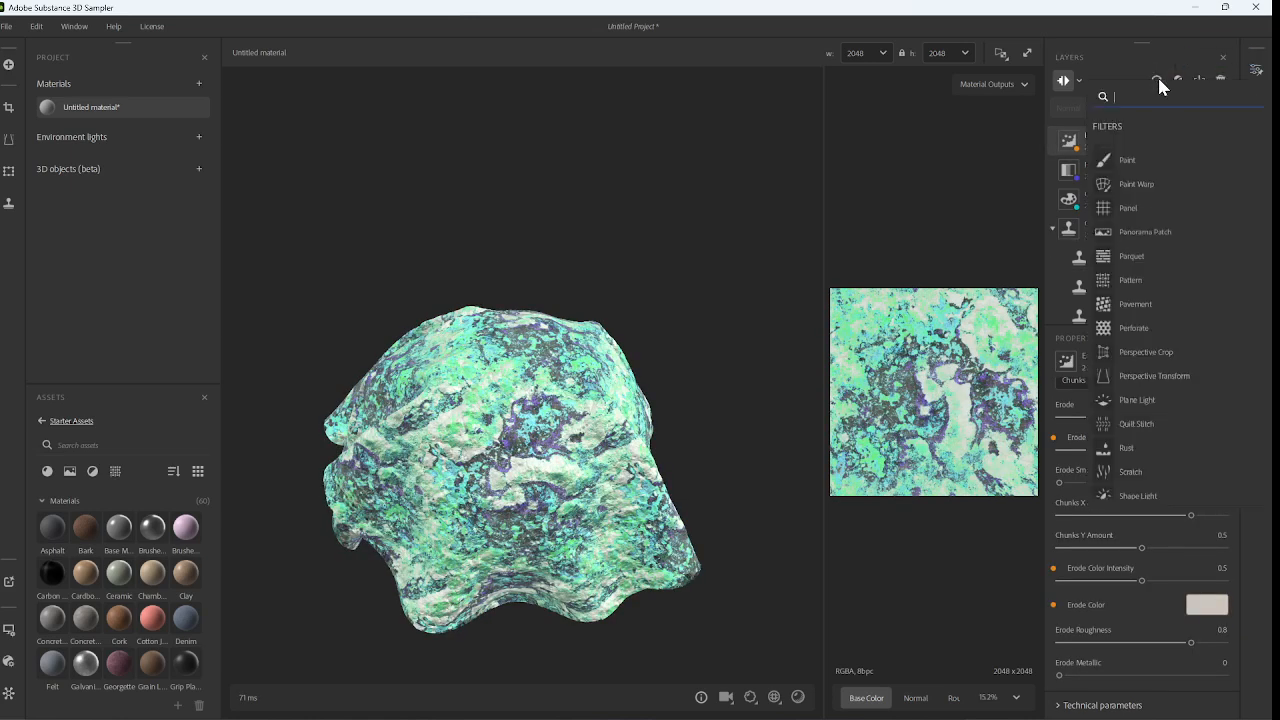
{"action": "left_click", "coordinate": [1131, 279]}
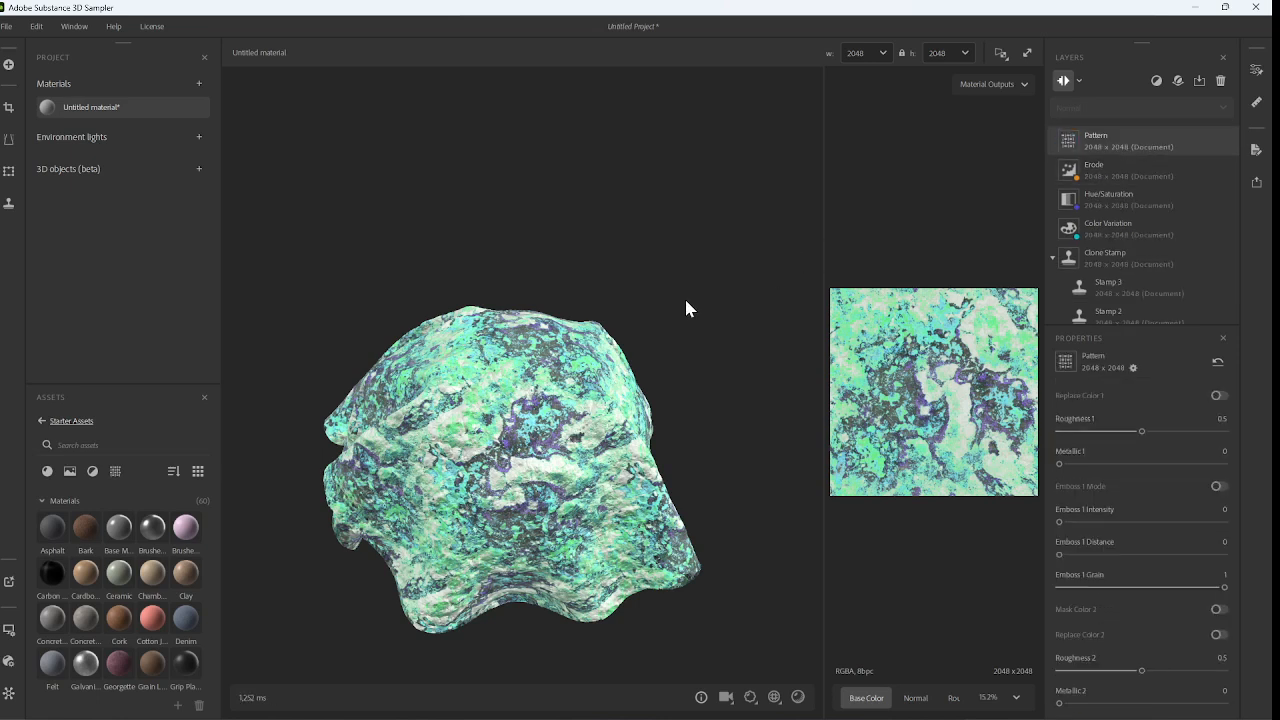
{"action": "scroll", "coordinate": [1163, 378], "scroll_direction": "down", "scroll_amount": 3}
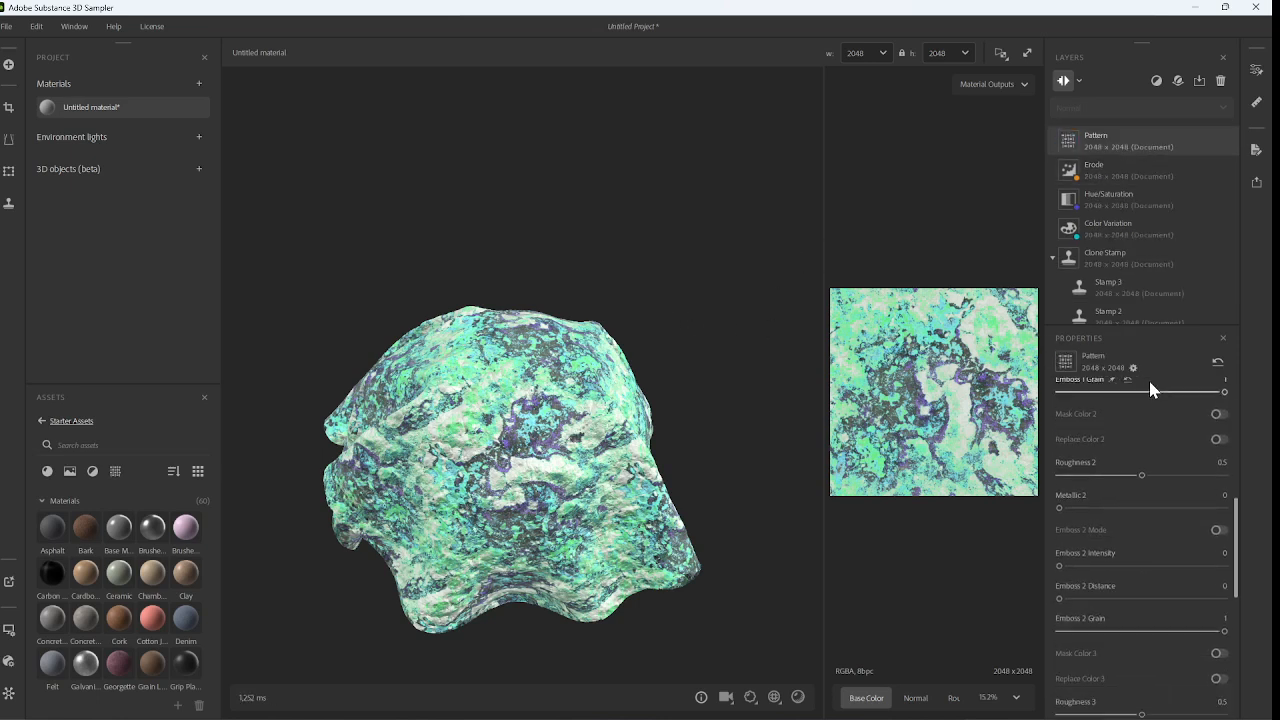
{"action": "scroll", "coordinate": [1148, 372], "scroll_direction": "up", "scroll_amount": 4}
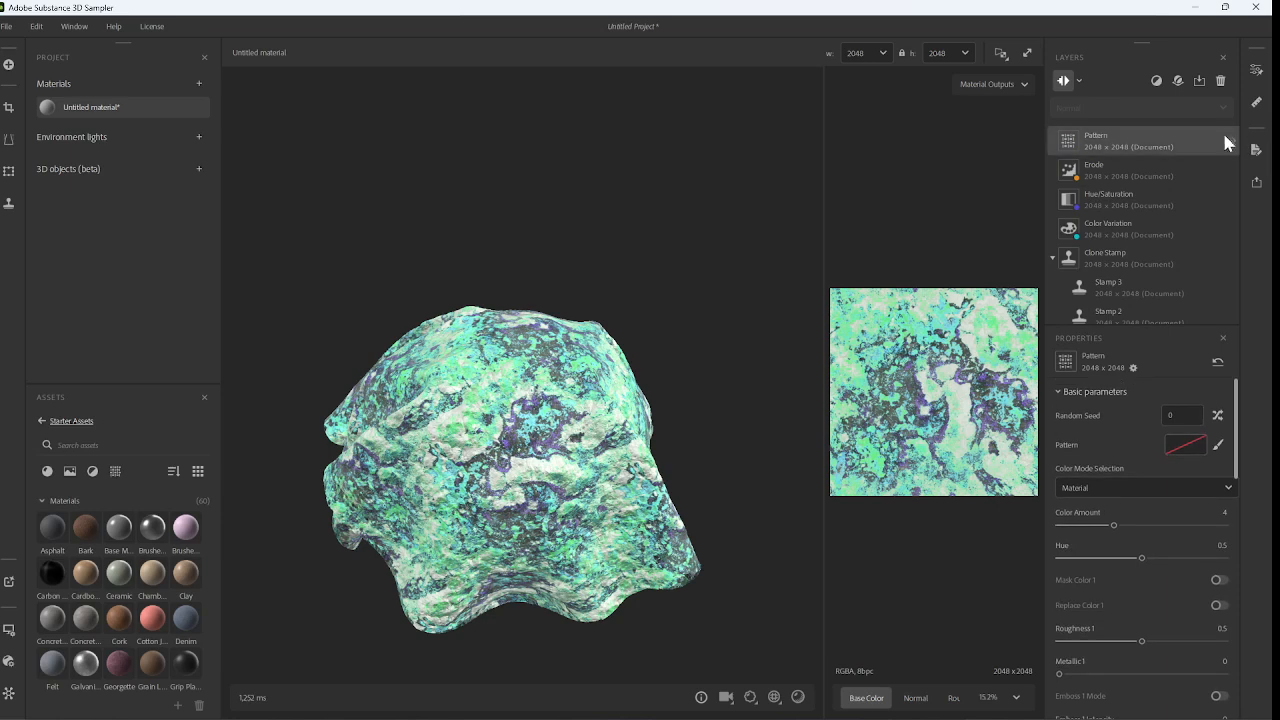
{"action": "left_click", "coordinate": [1220, 80]}
- Try a Parquet filter with its default English pattern mask above the Erode layer and delete it
{"action": "left_click", "coordinate": [1158, 81]}
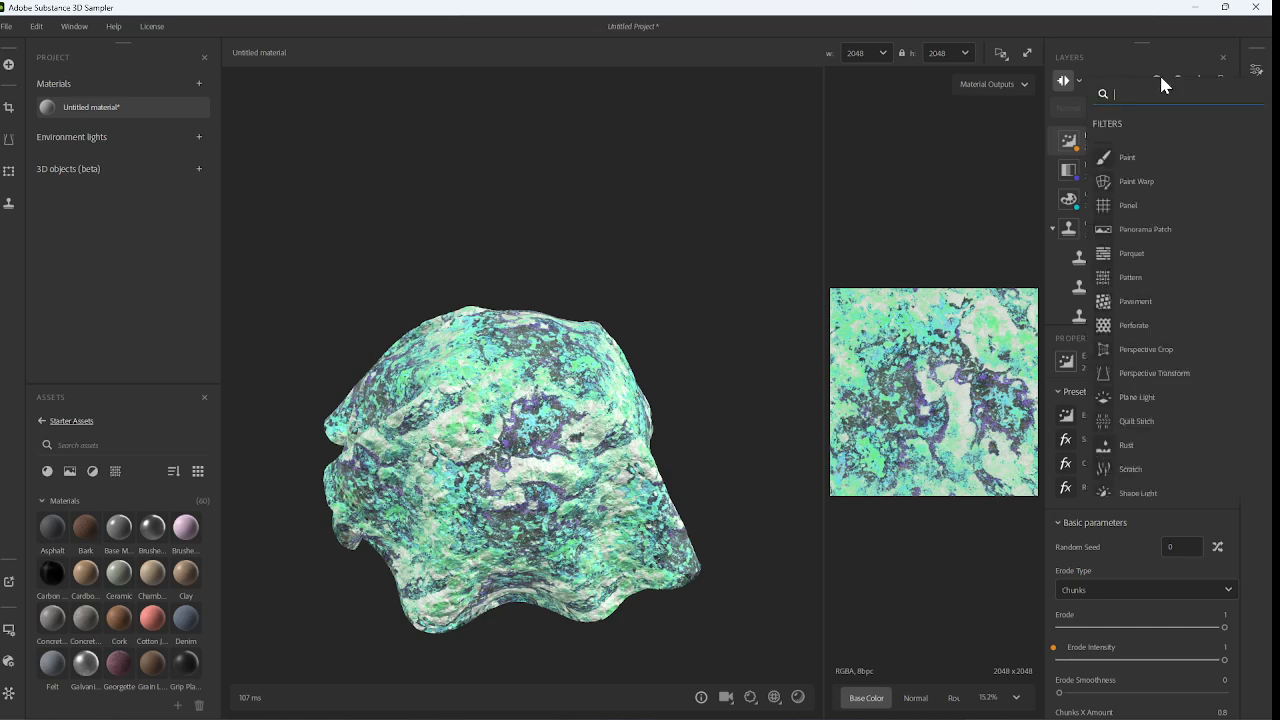
{"action": "left_click", "coordinate": [1131, 250]}
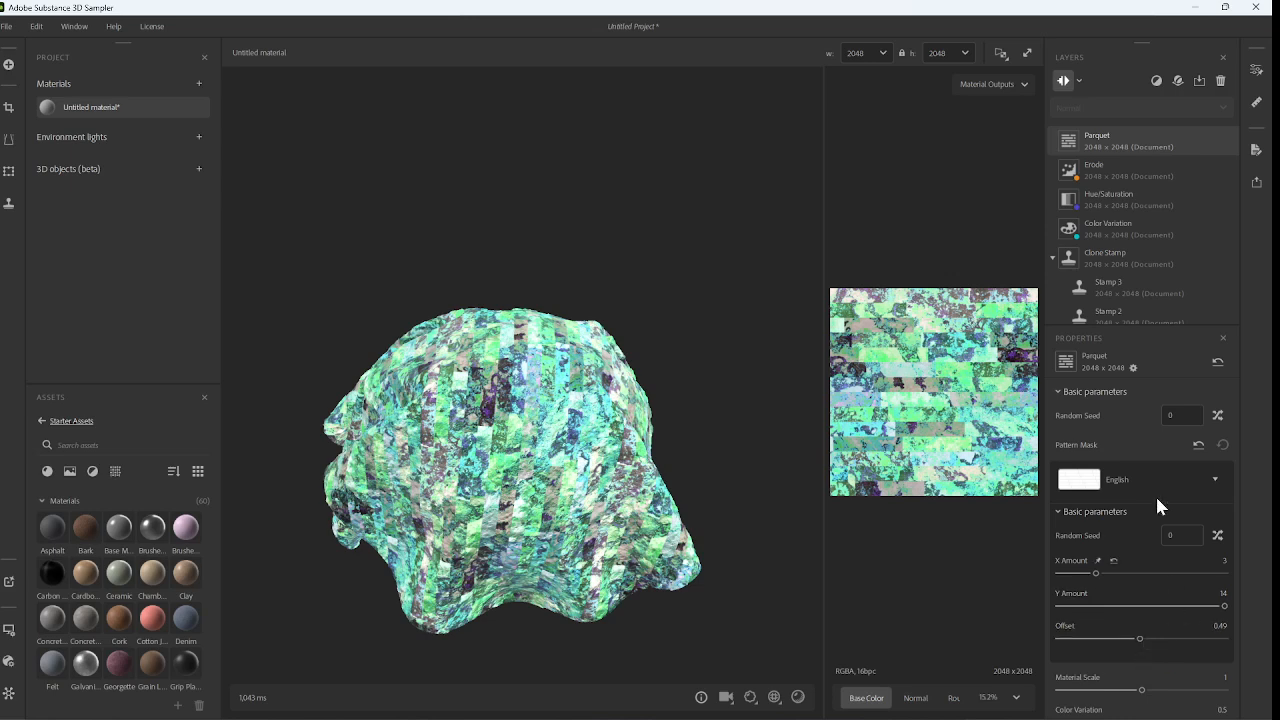
{"action": "left_click", "coordinate": [1220, 80]}
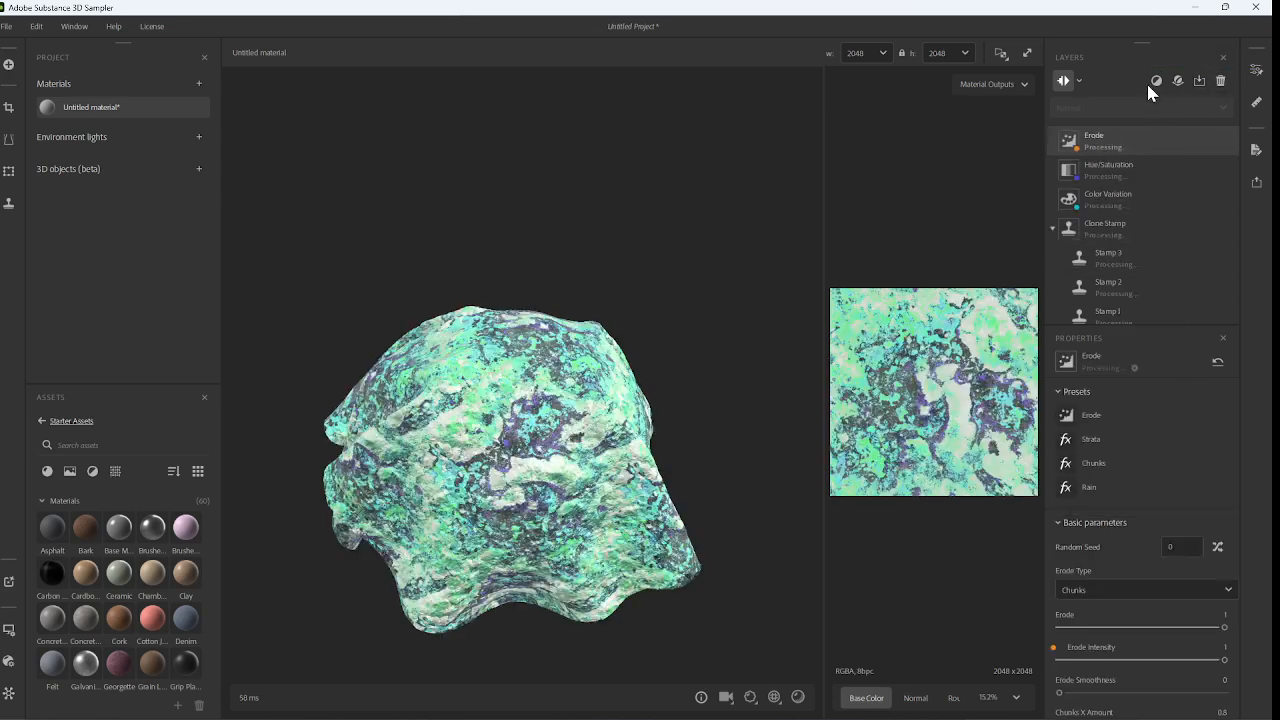
- Add a Brickwall filter above the Erode layer and inspect the bricks on the cloth mesh
{"action": "left_click", "coordinate": [1155, 80]}
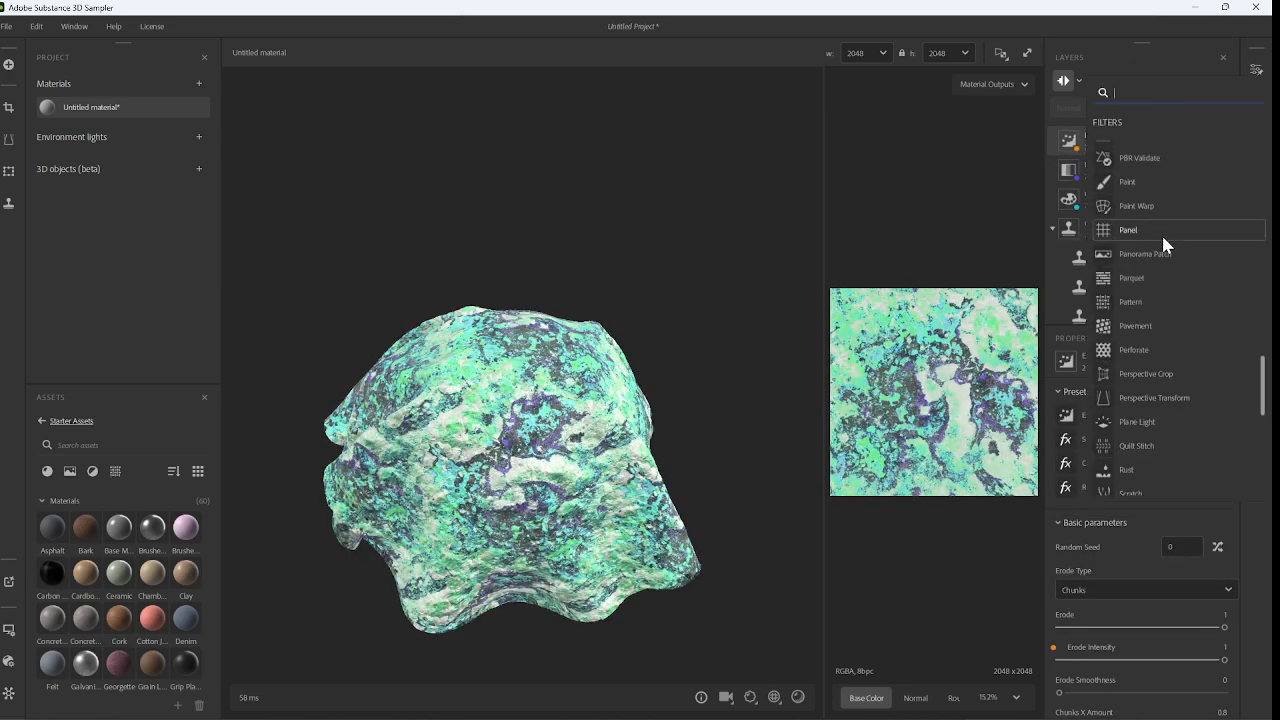
{"action": "scroll", "coordinate": [1161, 208], "scroll_direction": "up", "scroll_amount": 10}
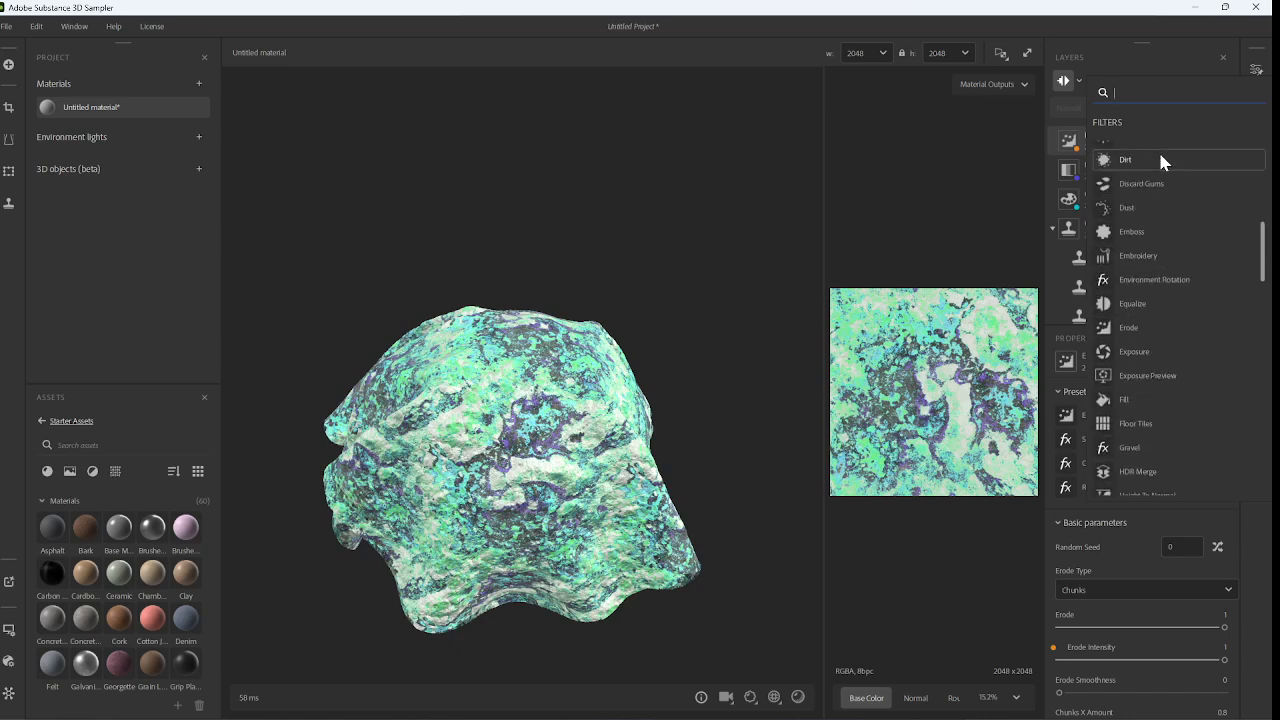
{"action": "scroll", "coordinate": [1161, 160], "scroll_direction": "up", "scroll_amount": 5}
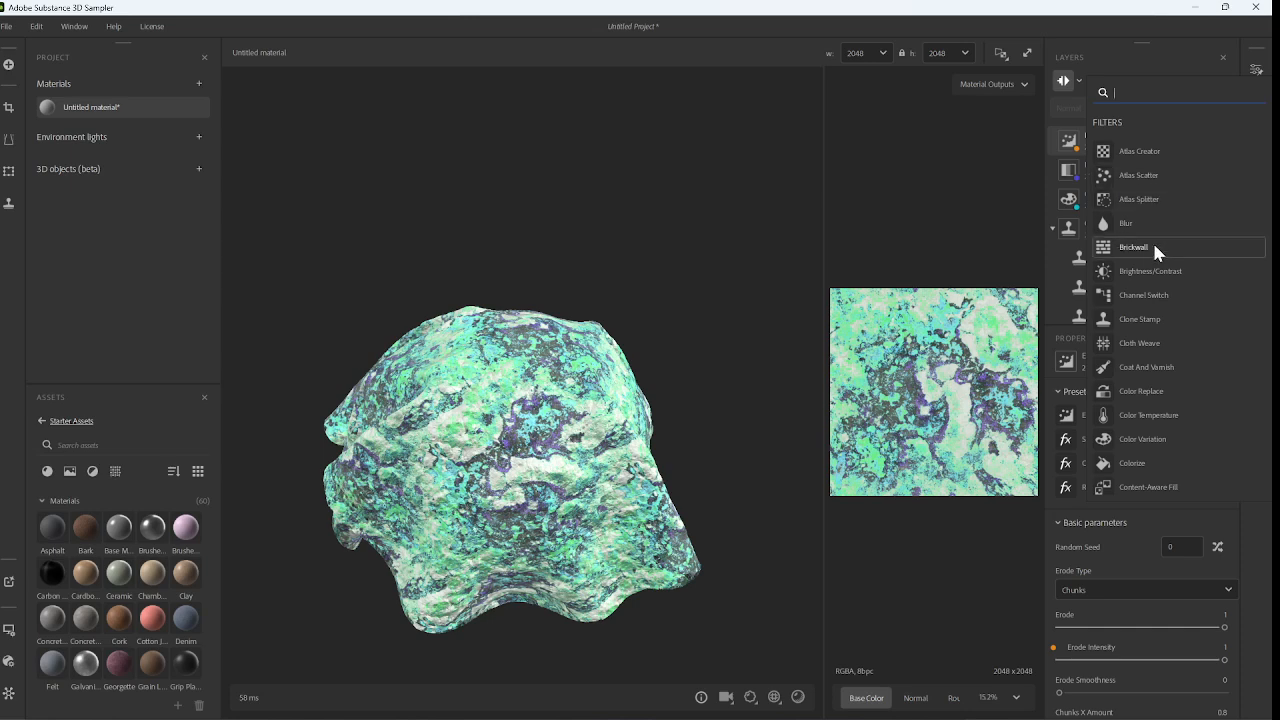
{"action": "left_click", "coordinate": [1155, 250]}
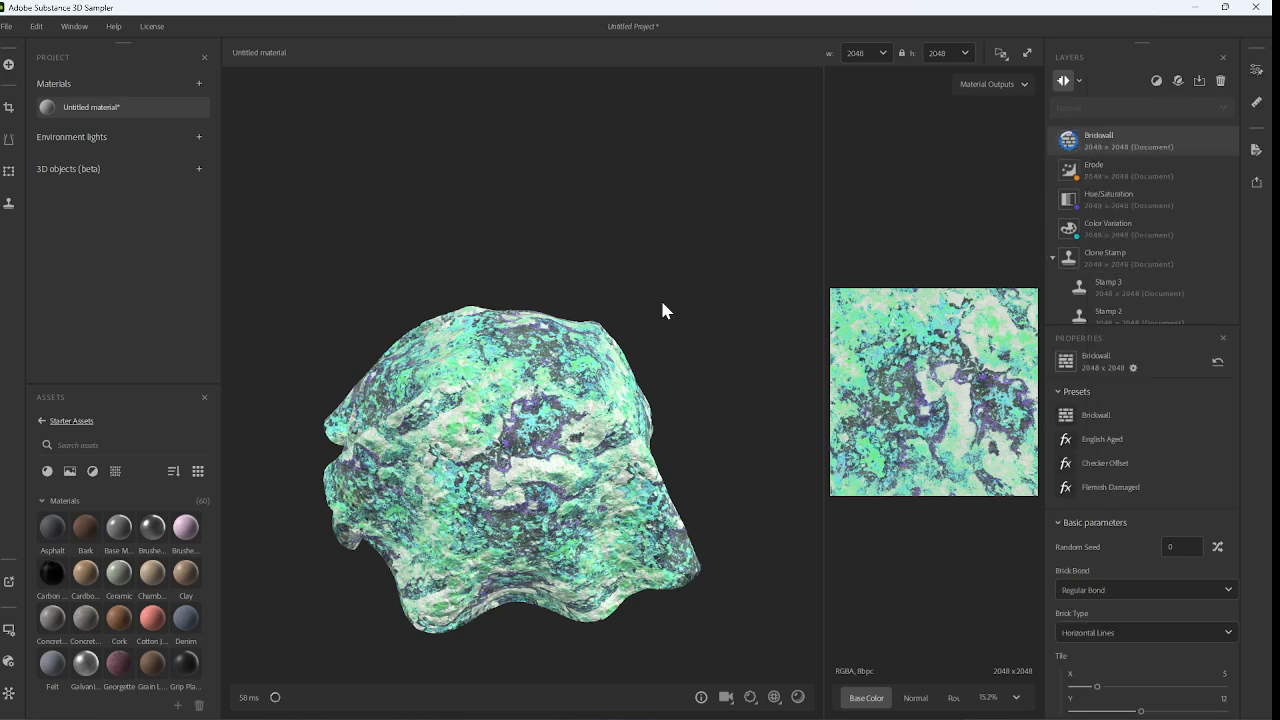
{"action": "scroll", "coordinate": [588, 456], "scroll_direction": "up", "scroll_amount": 10}
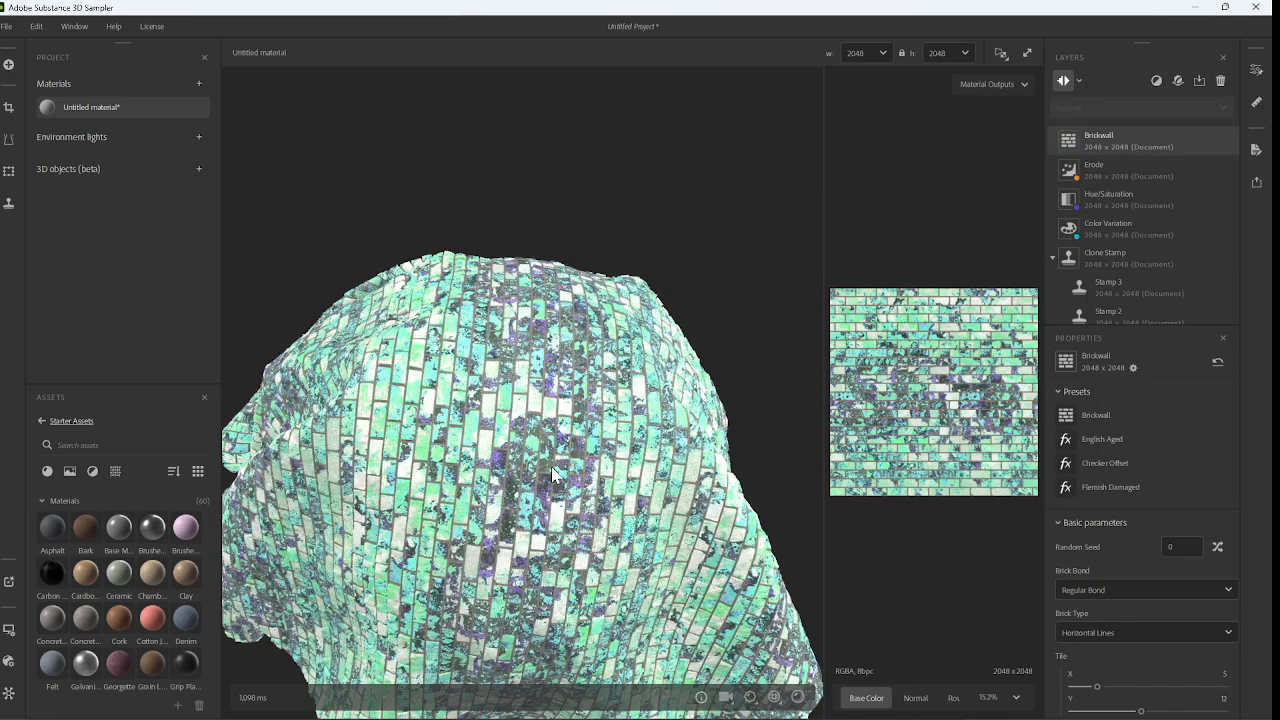
{"action": "scroll", "coordinate": [516, 428], "scroll_direction": "down", "scroll_amount": 8}
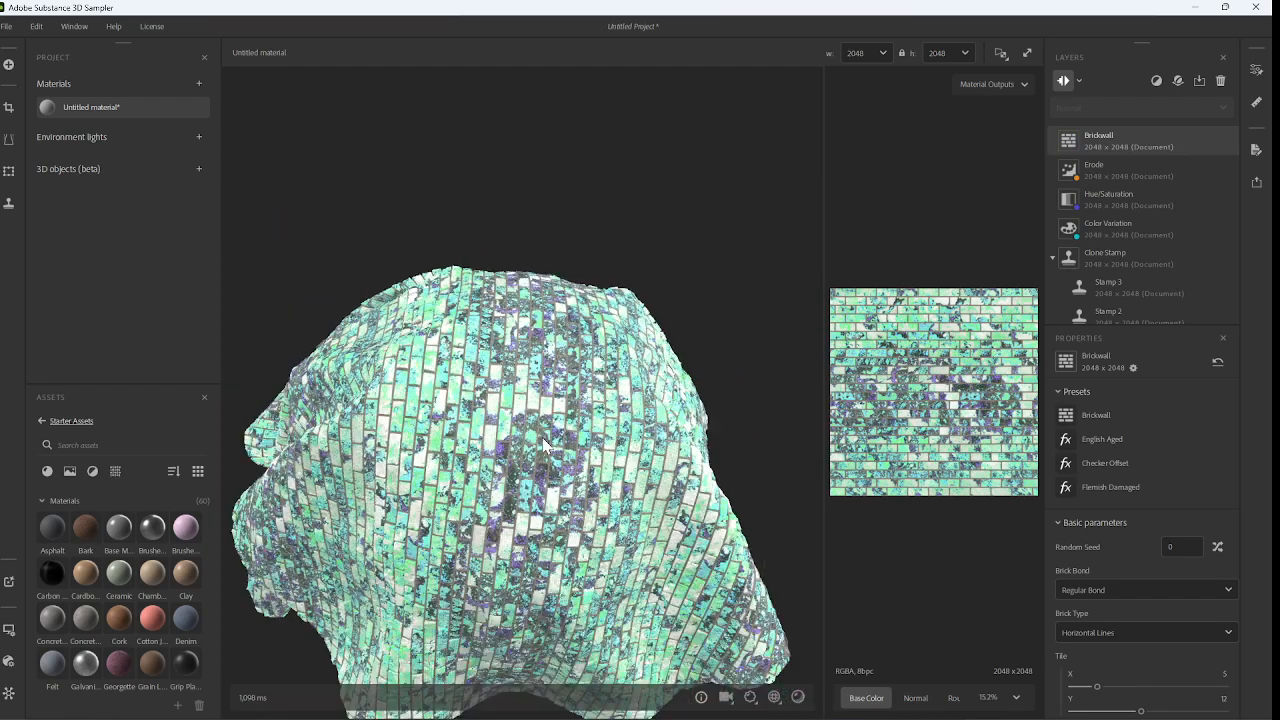
- Switch the preview mesh to the rounded cylinder and frame its side wall
{"action": "left_click", "coordinate": [8, 630]}
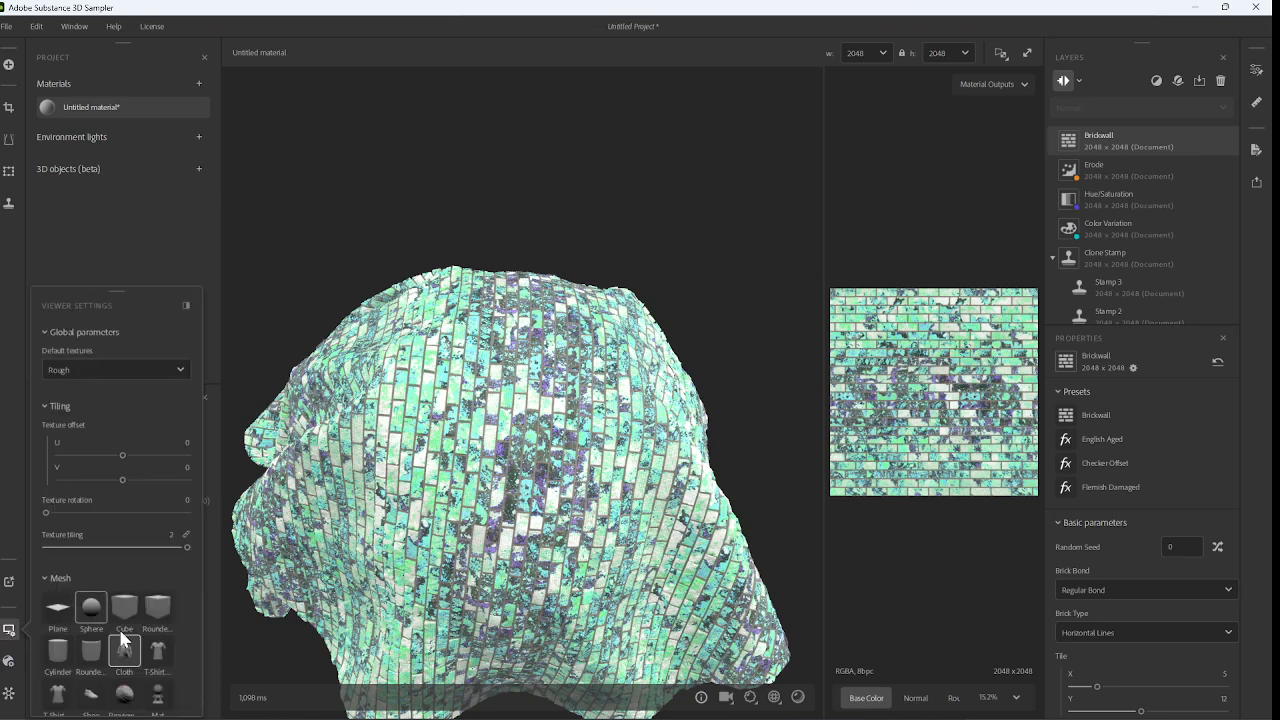
{"action": "left_click", "coordinate": [91, 652]}
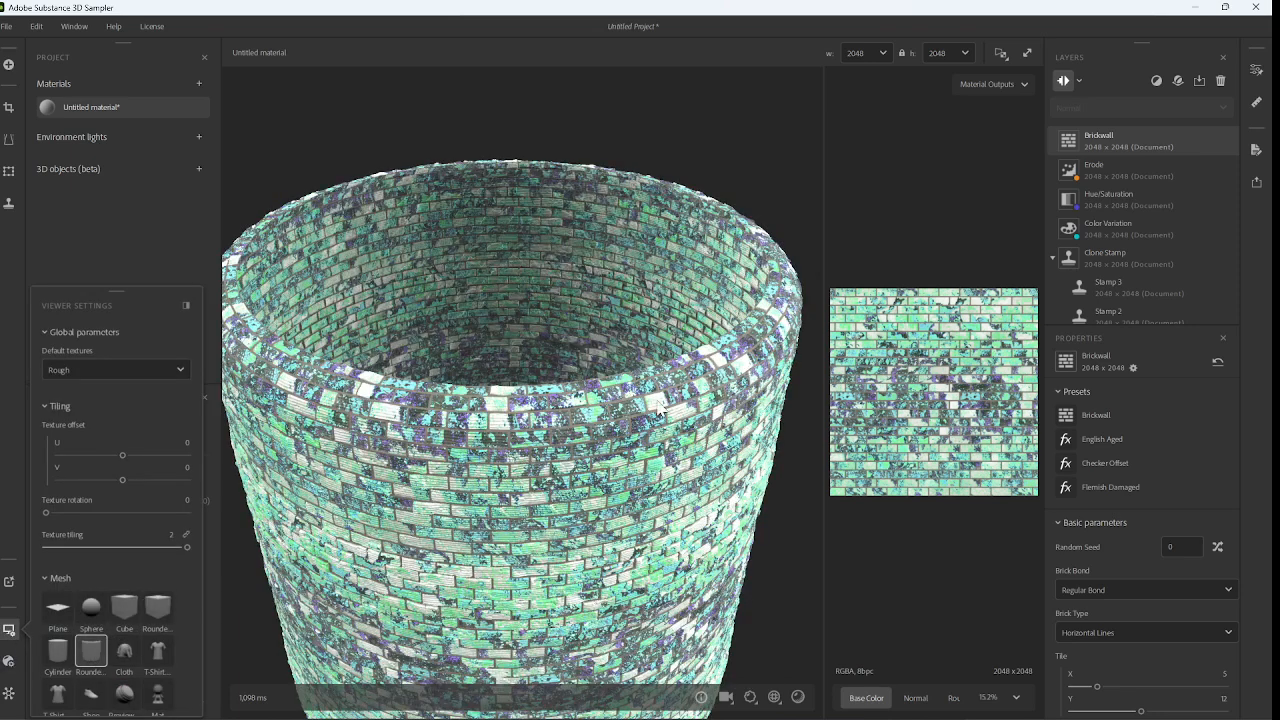
{"action": "scroll", "coordinate": [561, 455], "scroll_direction": "down", "scroll_amount": 5}
{"action": "left_click_drag", "start_coordinate": [559, 455], "coordinate": [554, 410]}
{"action": "scroll", "coordinate": [530, 420], "scroll_direction": "up", "scroll_amount": 4}
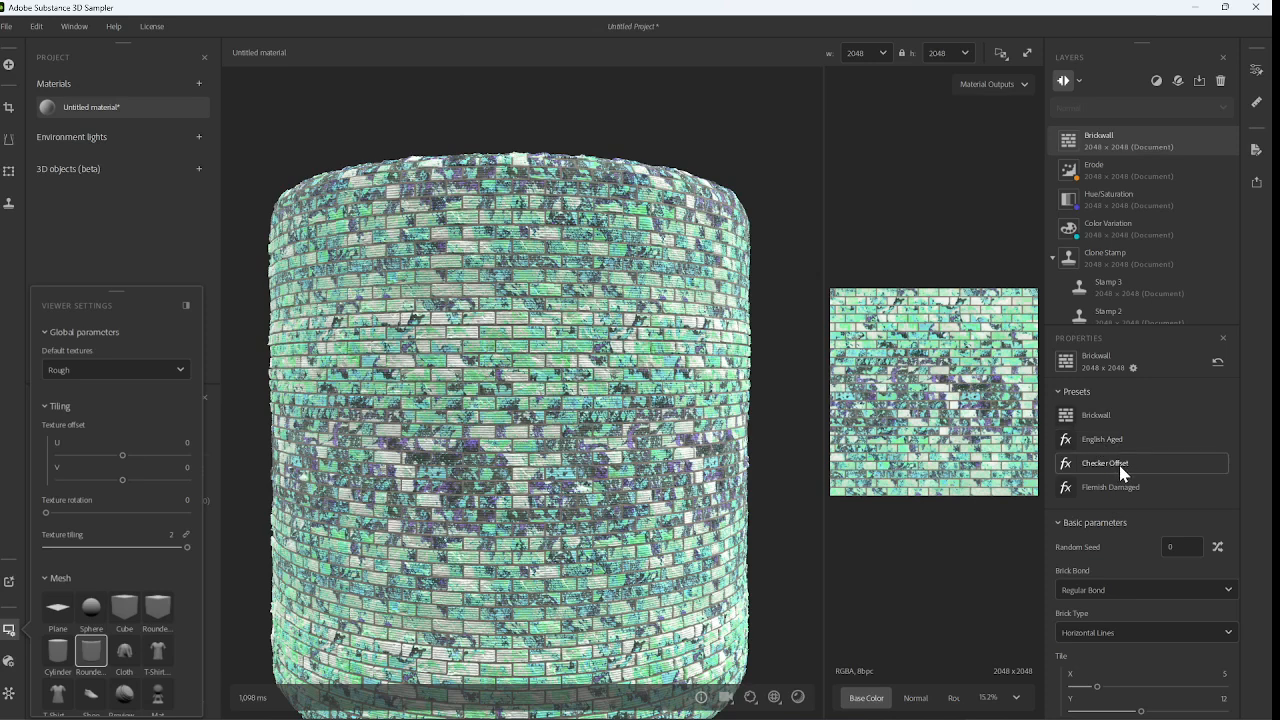
- Review the Brickwall parameters, try the English Aged and Checker Offset presets, and apply the Flemish Damaged preset
{"action": "scroll", "coordinate": [1121, 468], "scroll_direction": "down", "scroll_amount": 2}
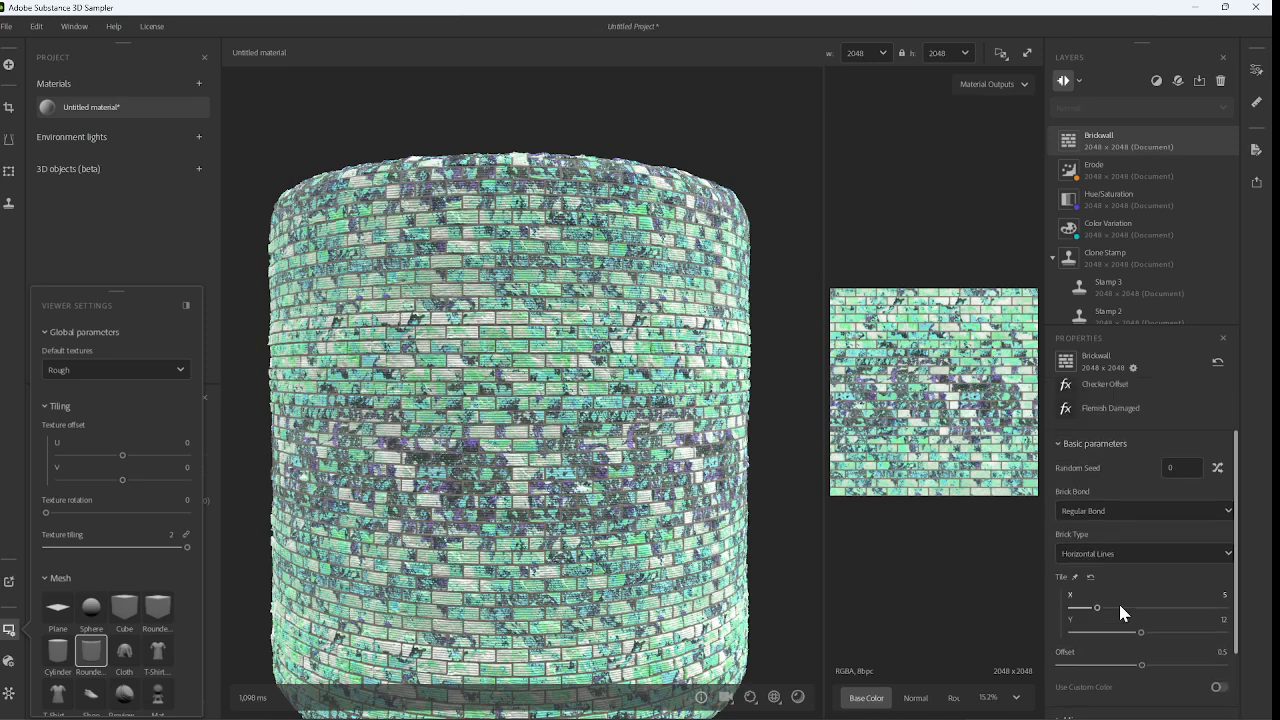
{"action": "scroll", "coordinate": [1100, 530], "scroll_direction": "down", "scroll_amount": 2}
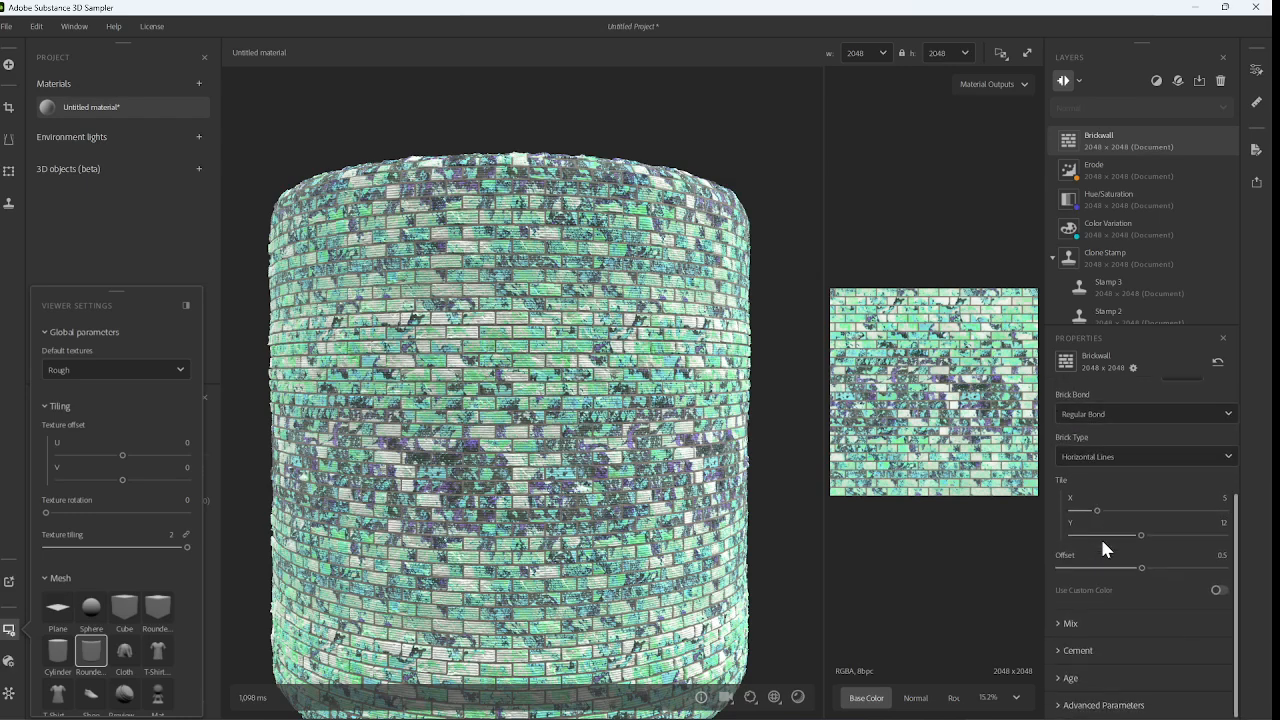
{"action": "scroll", "coordinate": [1084, 600], "scroll_direction": "up", "scroll_amount": 2}
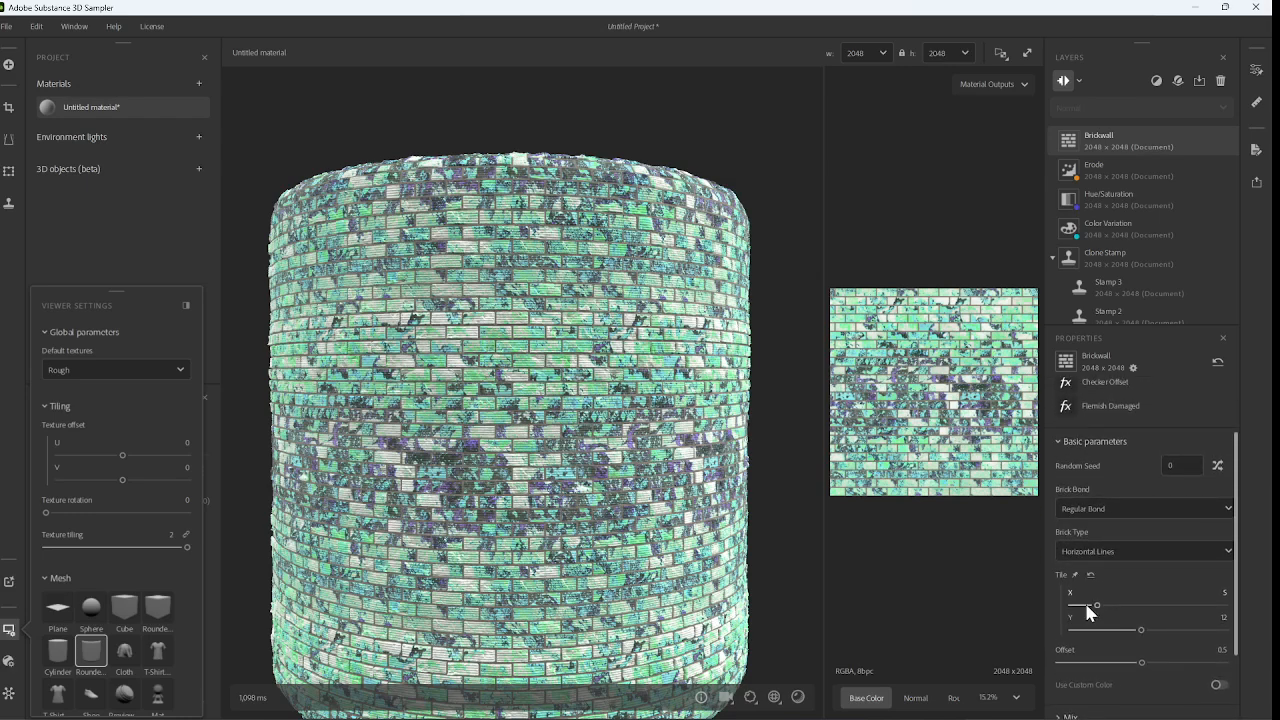
{"action": "scroll", "coordinate": [1082, 560], "scroll_direction": "up", "scroll_amount": 2}
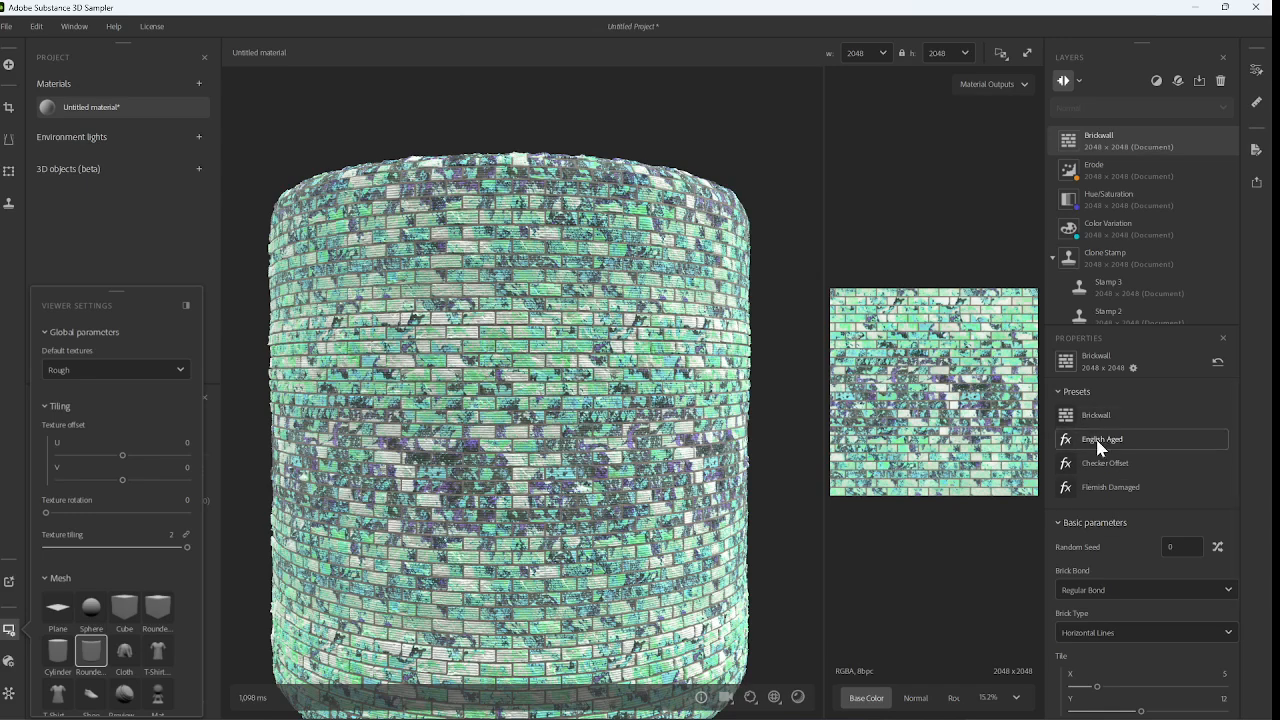
{"action": "left_click", "coordinate": [1100, 441]}
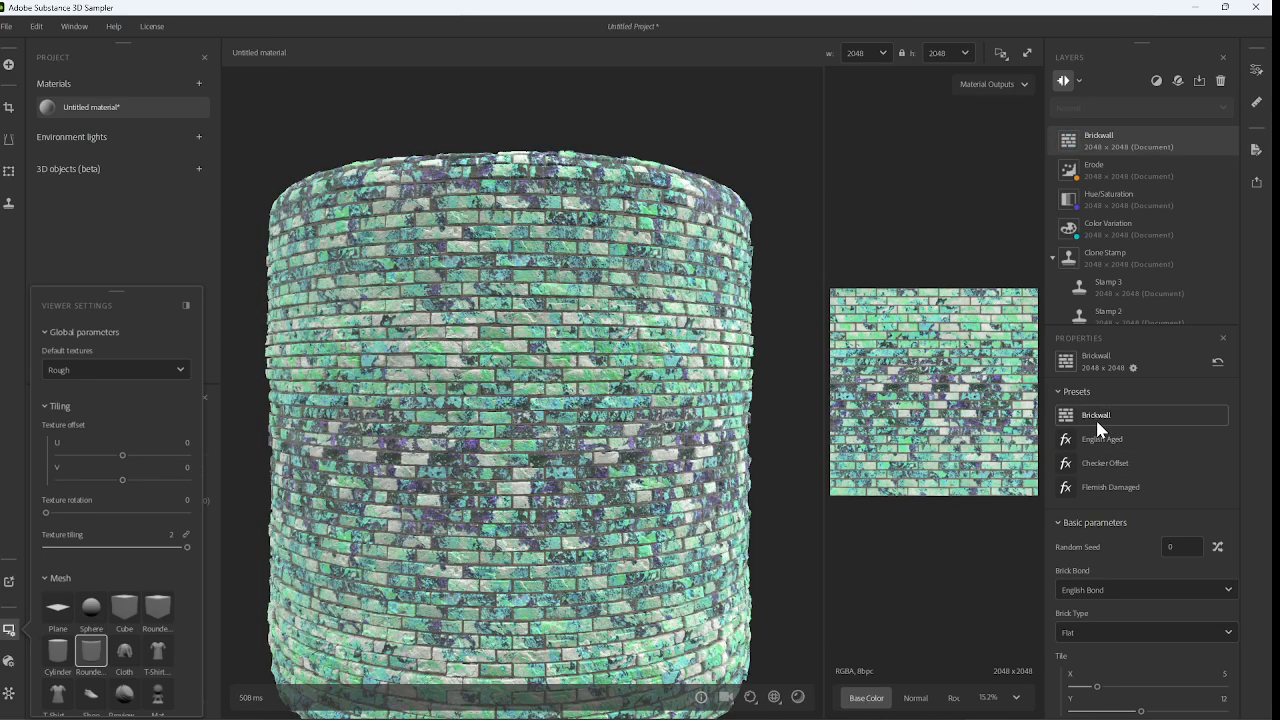
{"action": "left_click", "coordinate": [1104, 465]}
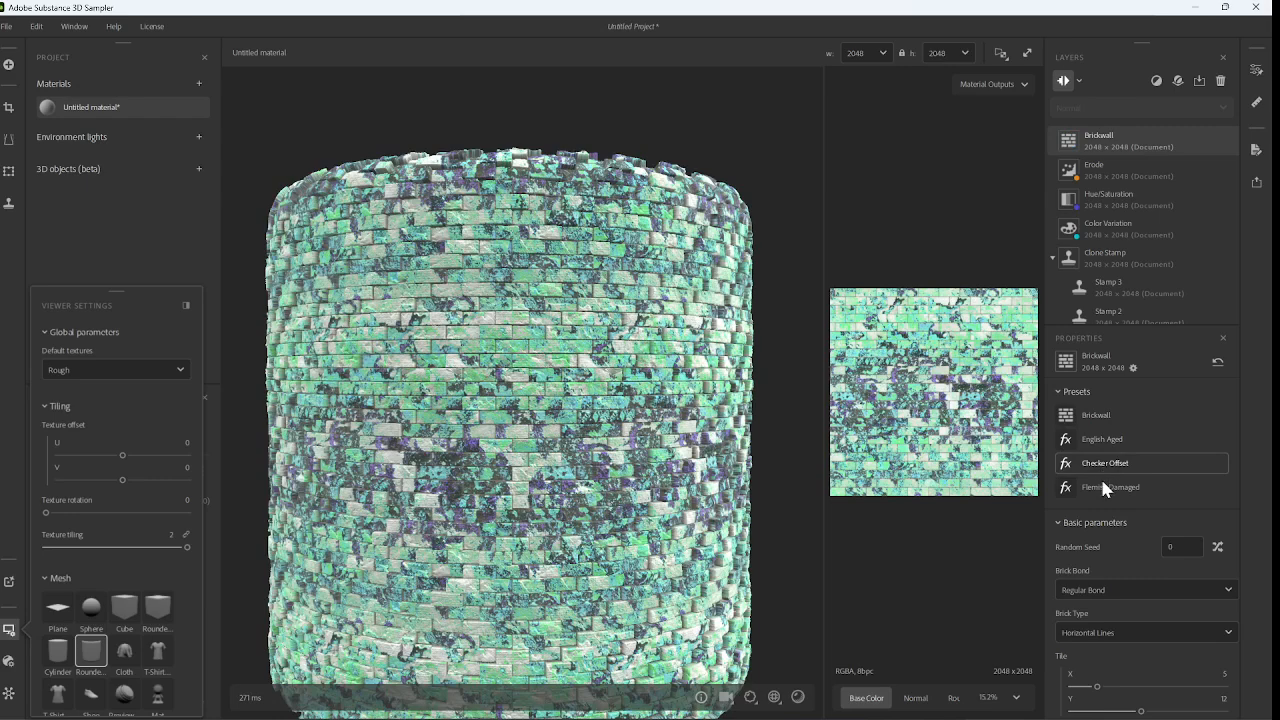
{"action": "left_click", "coordinate": [1101, 494]}
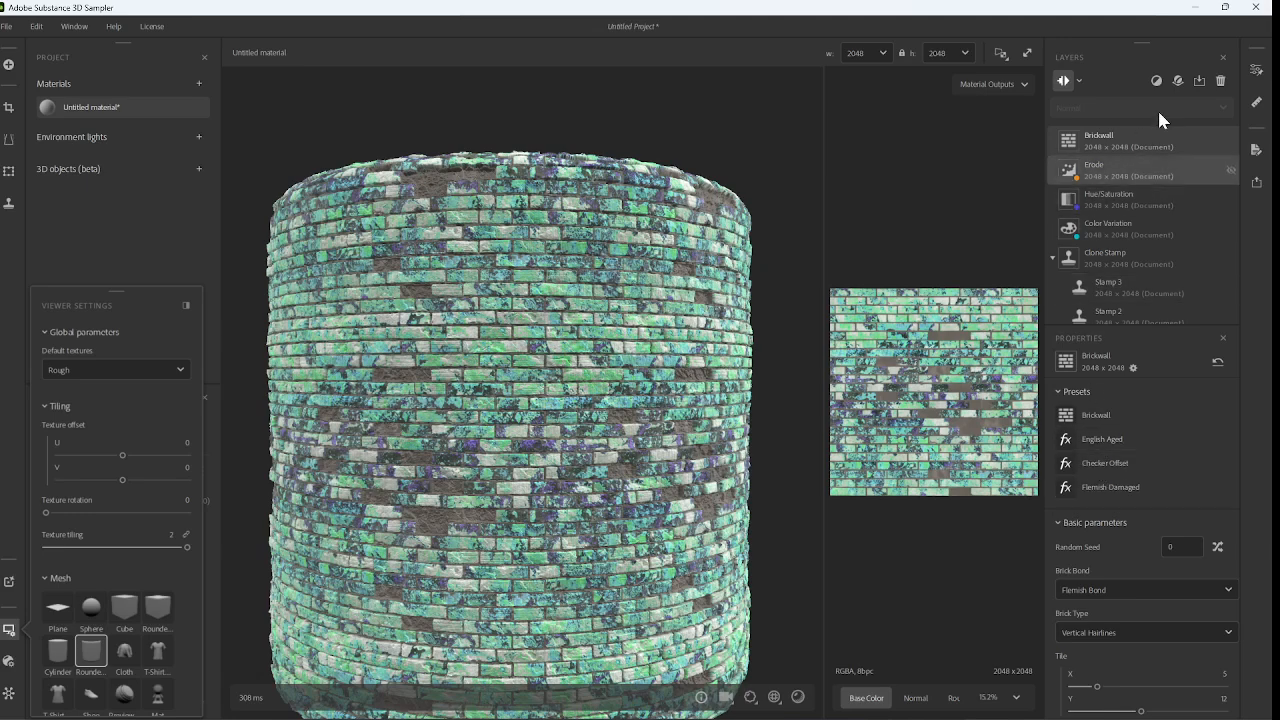
- Browse the available filters and delete the Brickwall layer above the Erode layer
{"action": "left_click", "coordinate": [1157, 80]}
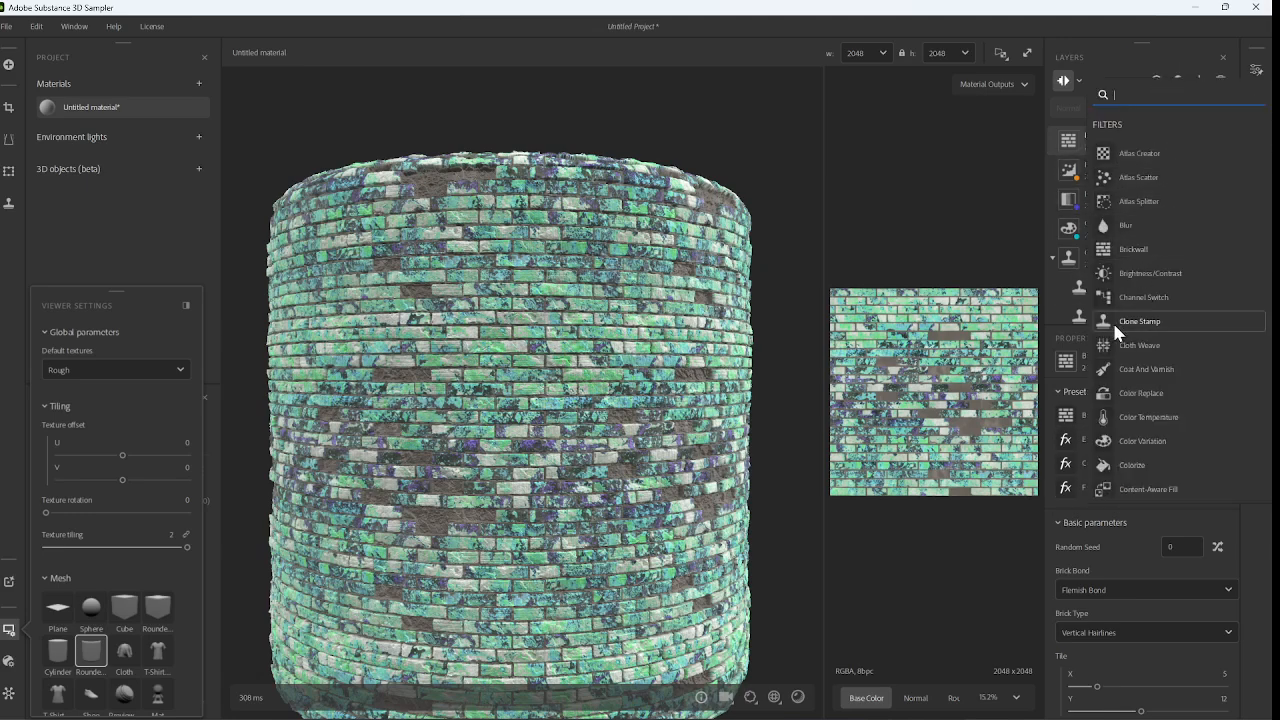
{"action": "scroll", "coordinate": [1130, 330], "scroll_direction": "down", "scroll_amount": 5}
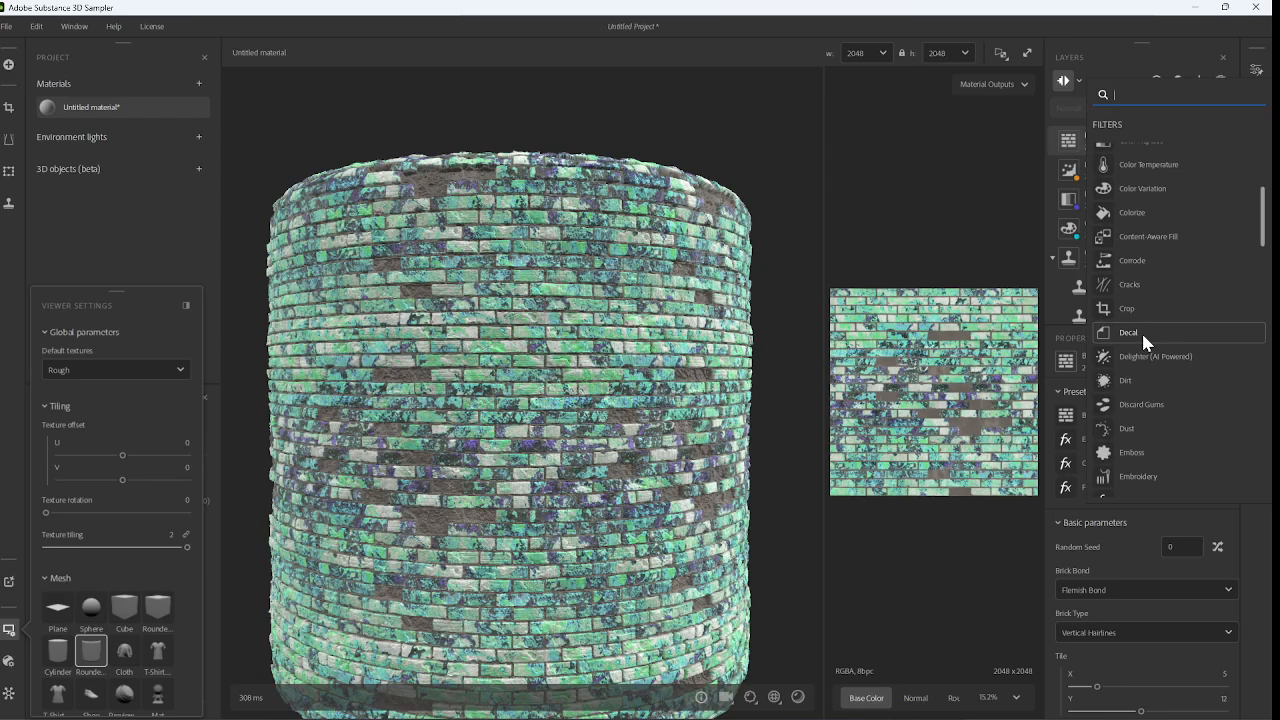
{"action": "left_click", "coordinate": [958, 205]}
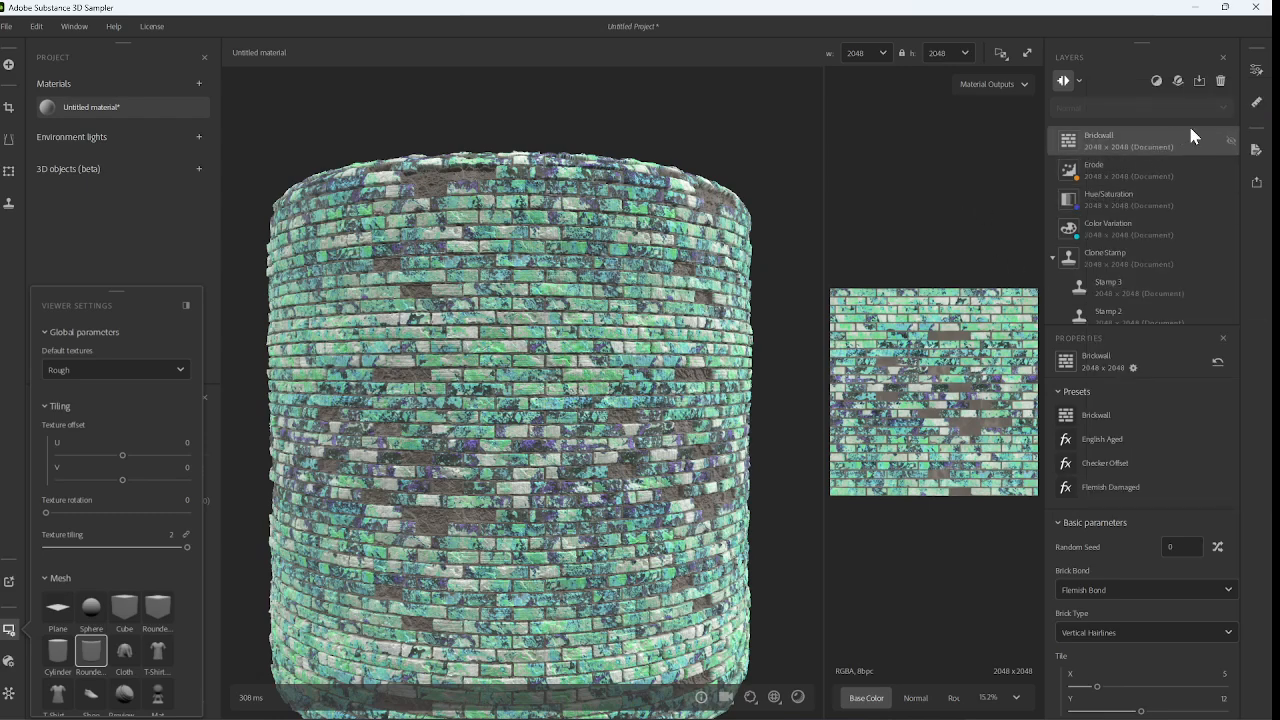
{"action": "left_click", "coordinate": [1220, 80]}
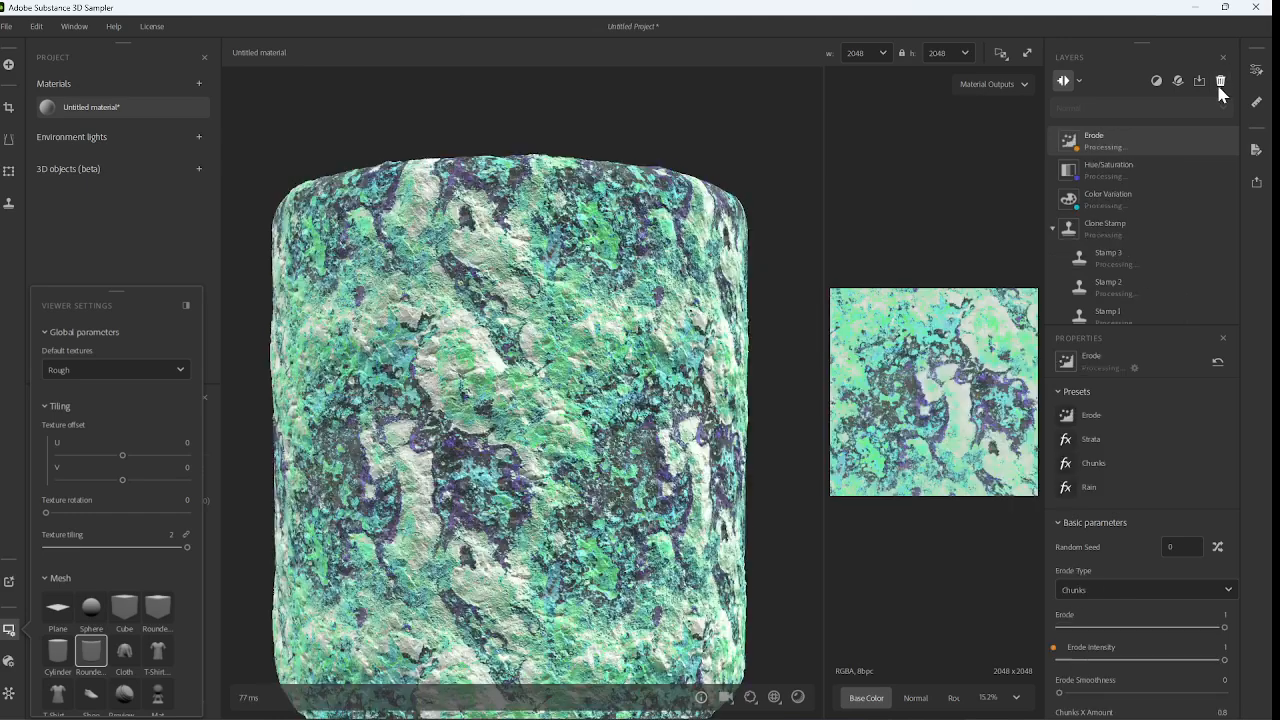
- Switch the preview mesh to the cloth and review the material and its layer stack from Erode to Base Material
{"action": "left_click", "coordinate": [1155, 82]}
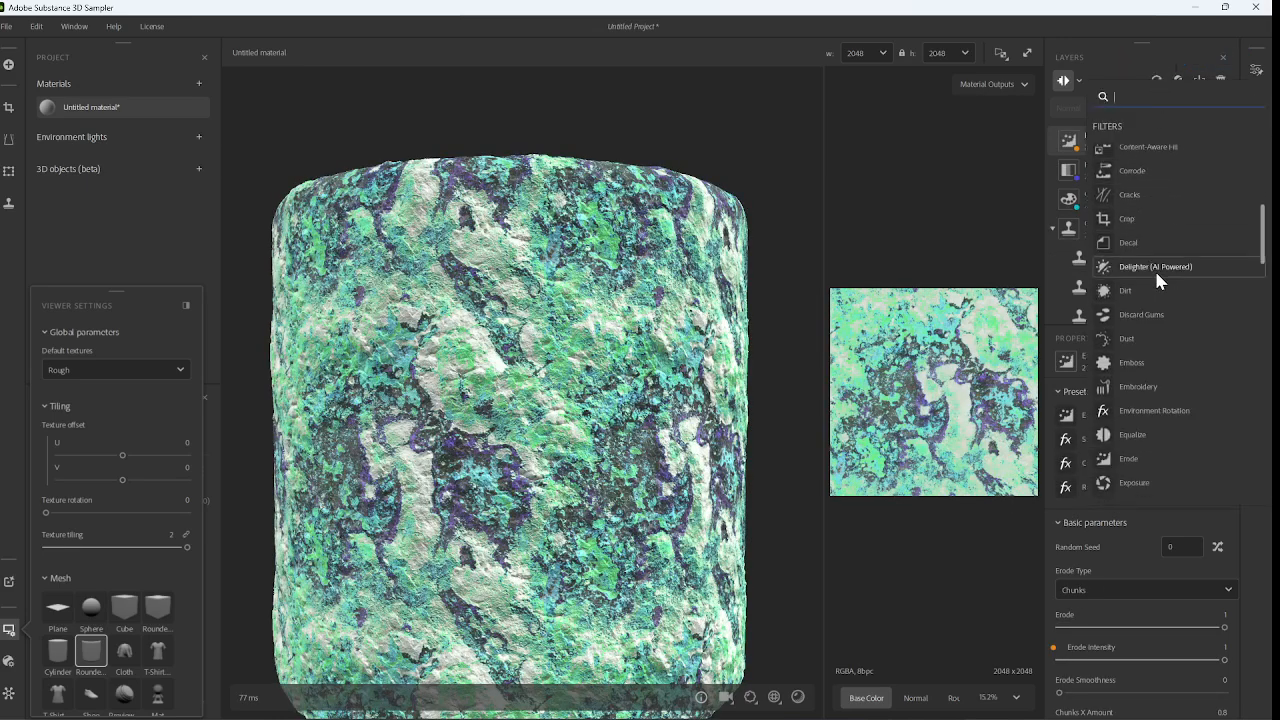
{"action": "scroll", "coordinate": [1155, 268], "scroll_direction": "up", "scroll_amount": 5}
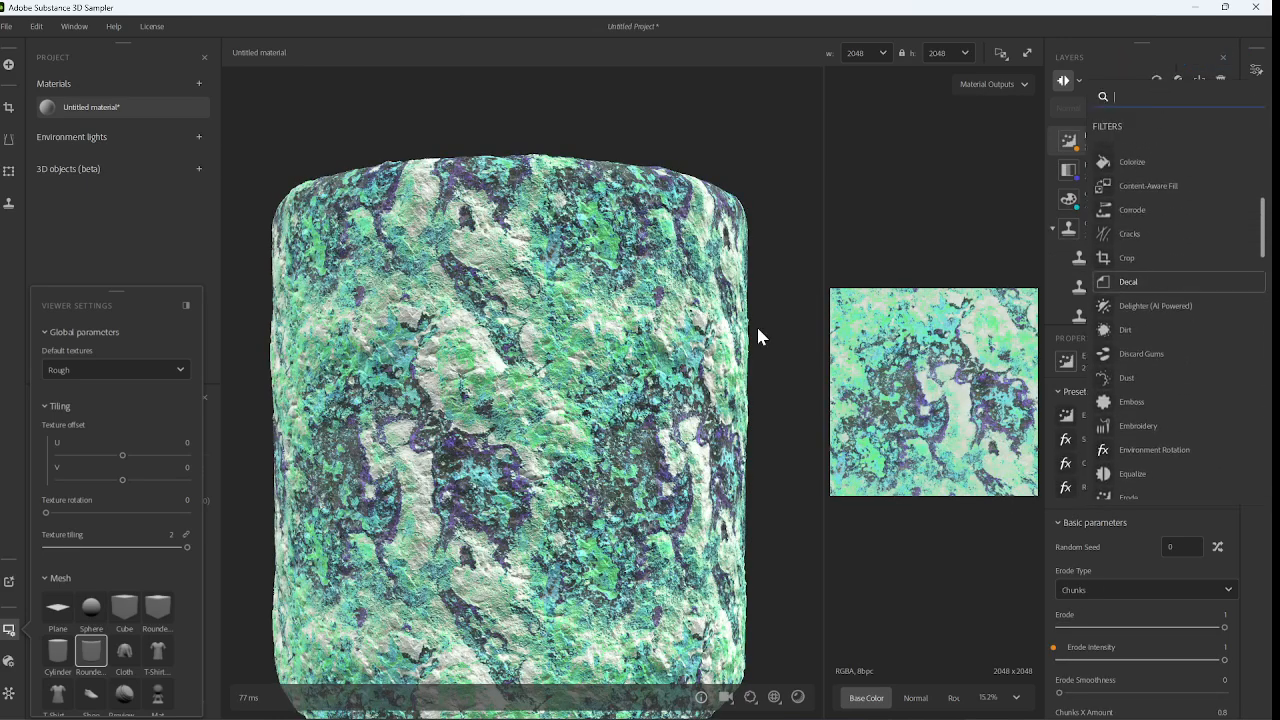
{"action": "left_click", "coordinate": [124, 652]}
{"action": "left_click", "coordinate": [124, 652]}
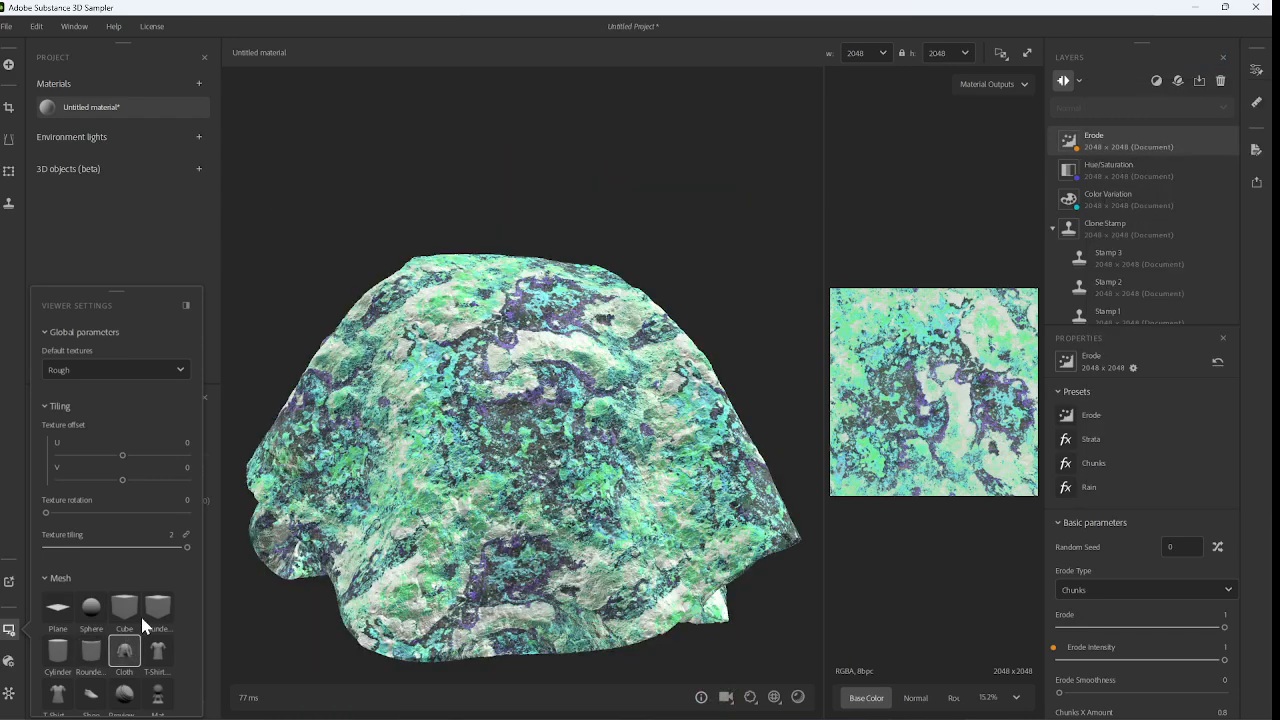
{"action": "left_click_drag", "start_coordinate": [611, 331], "coordinate": [566, 344]}
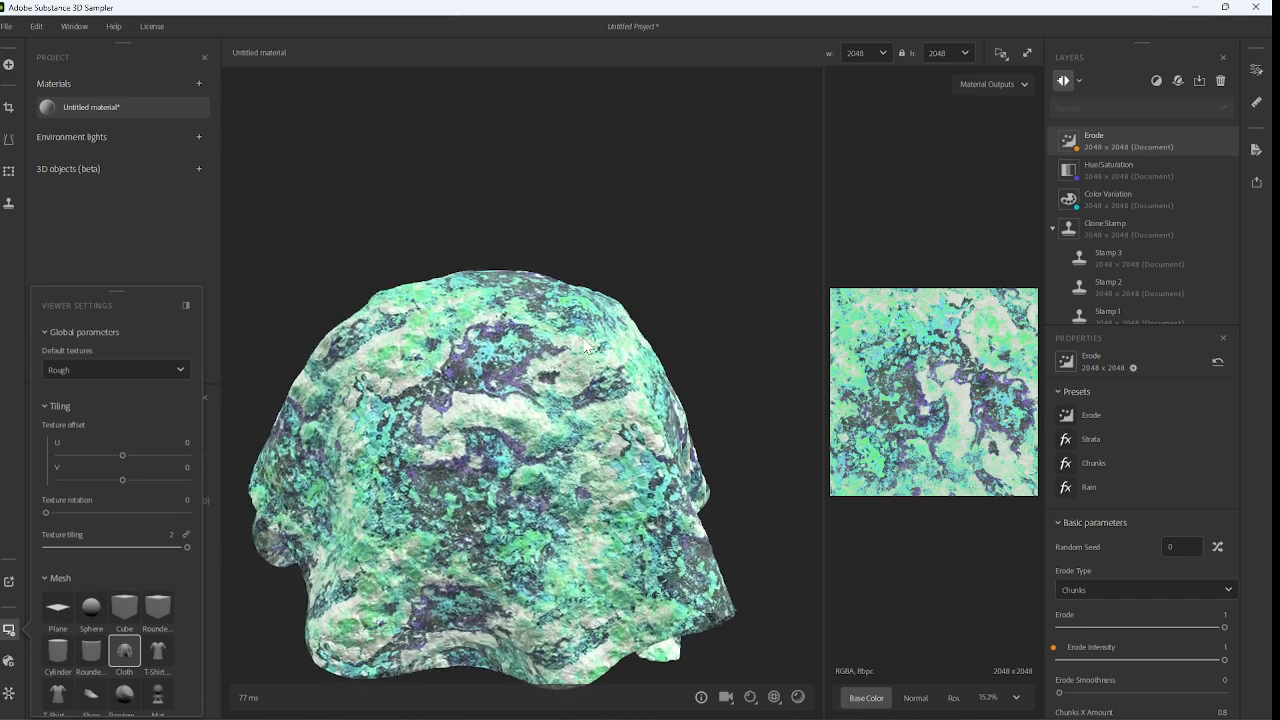
{"action": "scroll", "coordinate": [1131, 206], "scroll_direction": "down", "scroll_amount": 6}
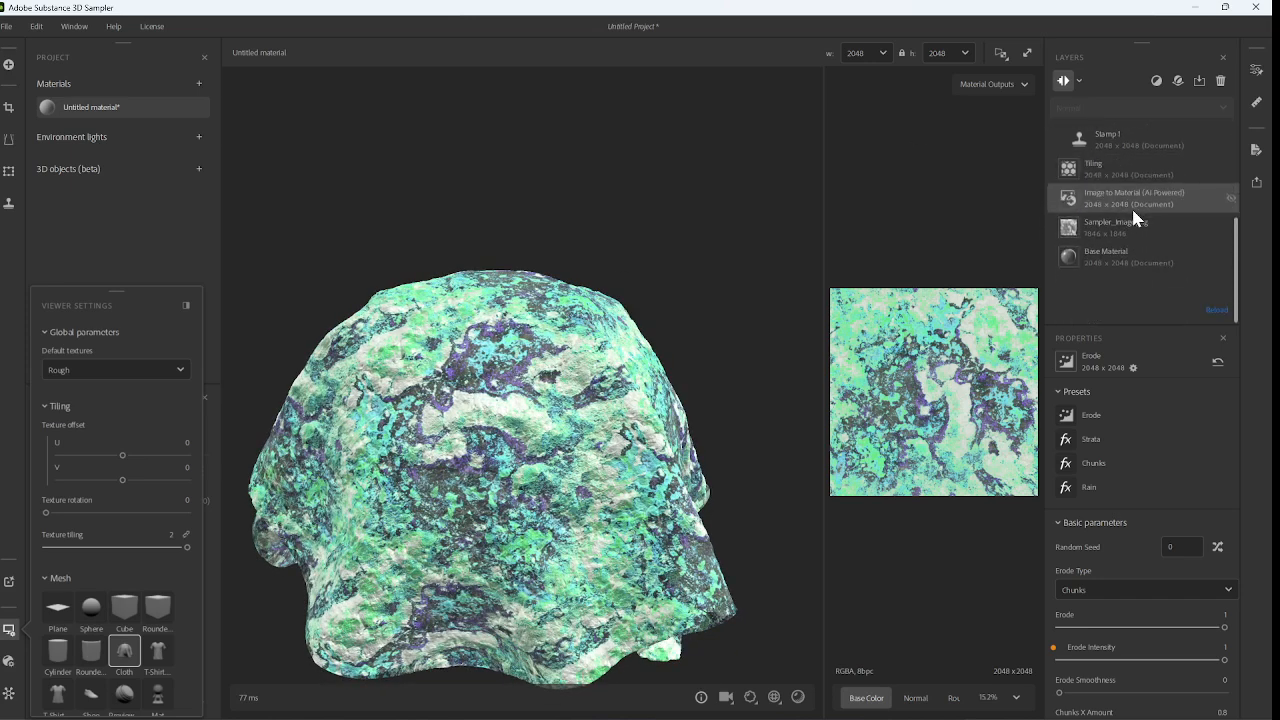
{"action": "scroll", "coordinate": [1131, 206], "scroll_direction": "up", "scroll_amount": 6}
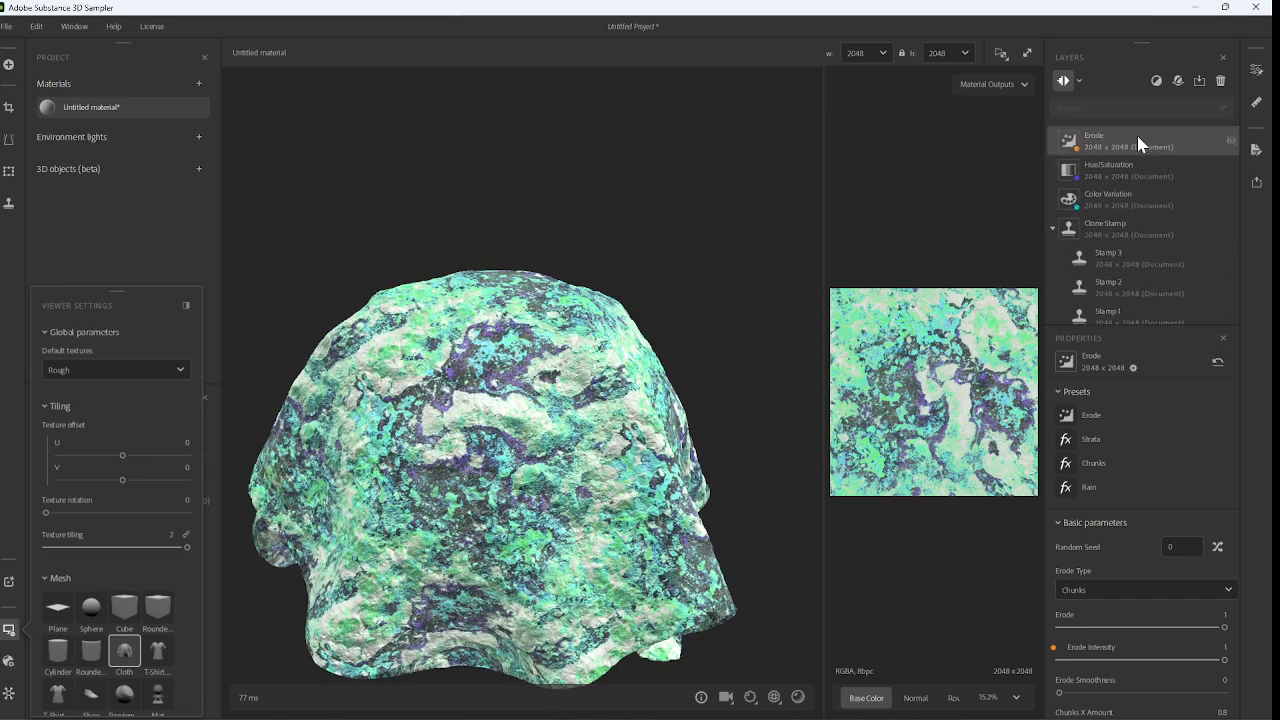
- Add a Perforate filter above the Erode layer and generate pattern variations from the prompt "random small black dots"
{"action": "left_click", "coordinate": [1180, 83]}
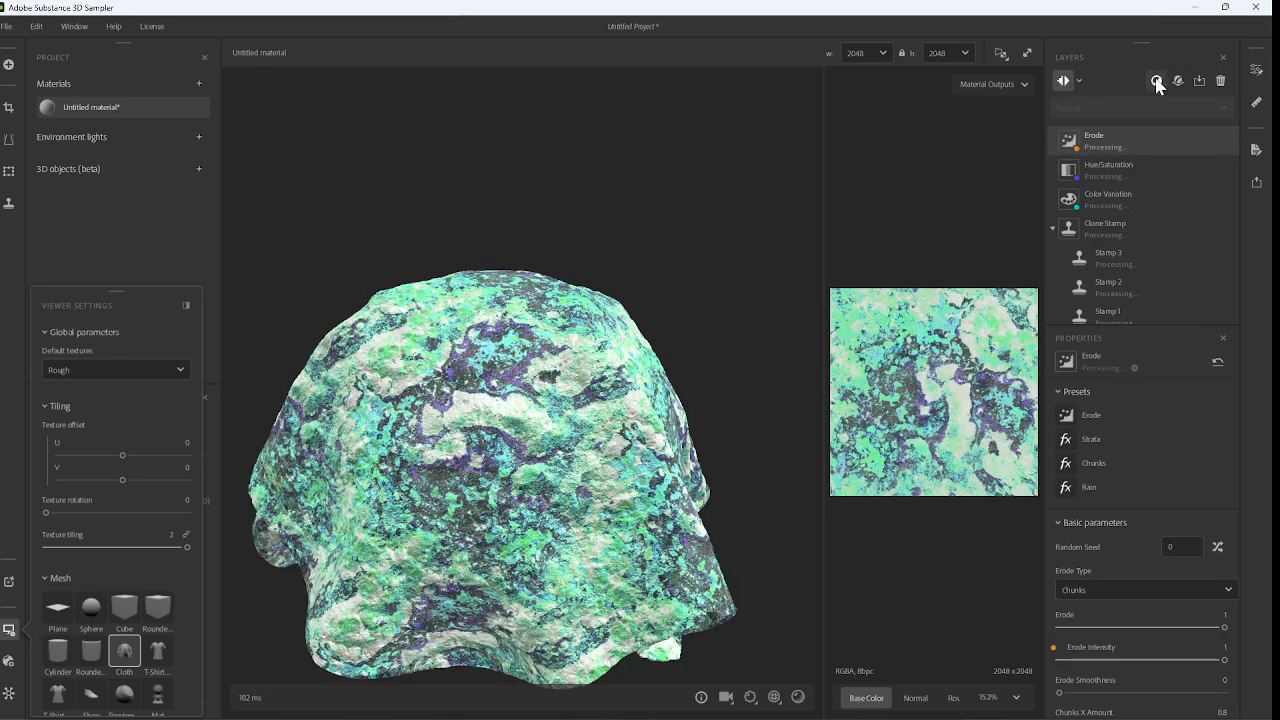
{"action": "left_click", "coordinate": [1157, 80]}
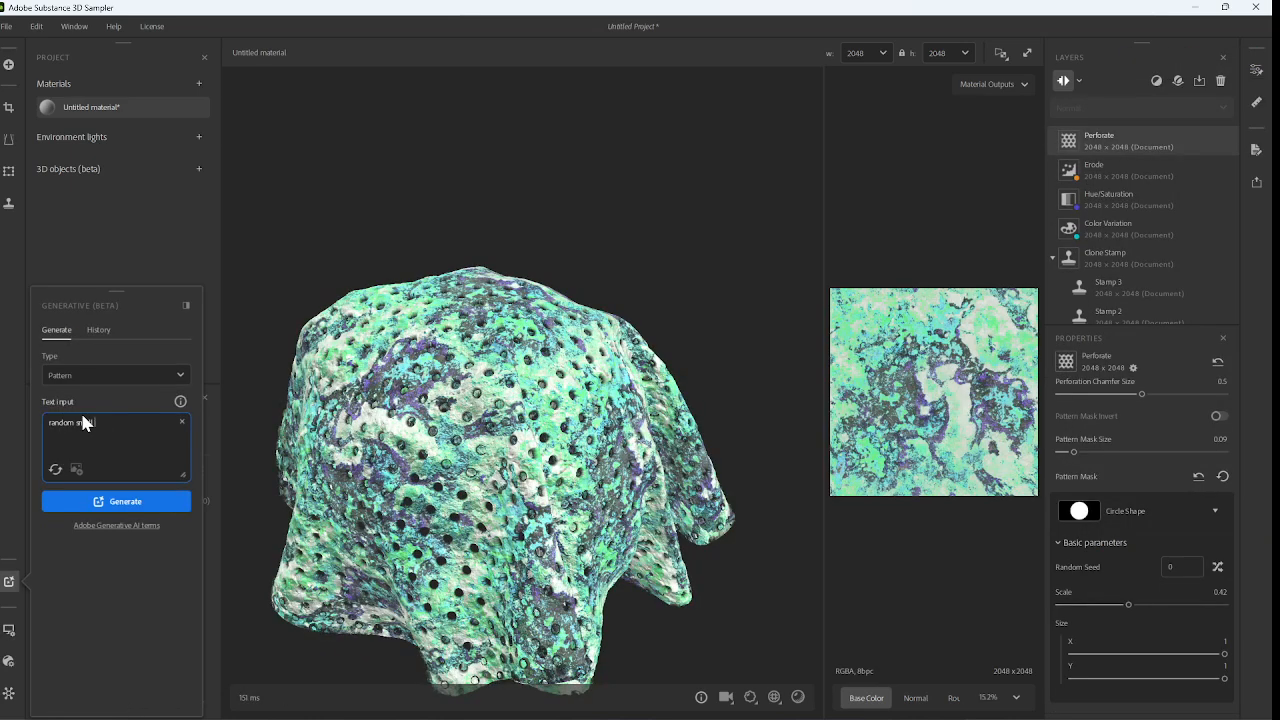
{"action": "type", "text": "k dots"}
{"action": "key", "text": "Return"}
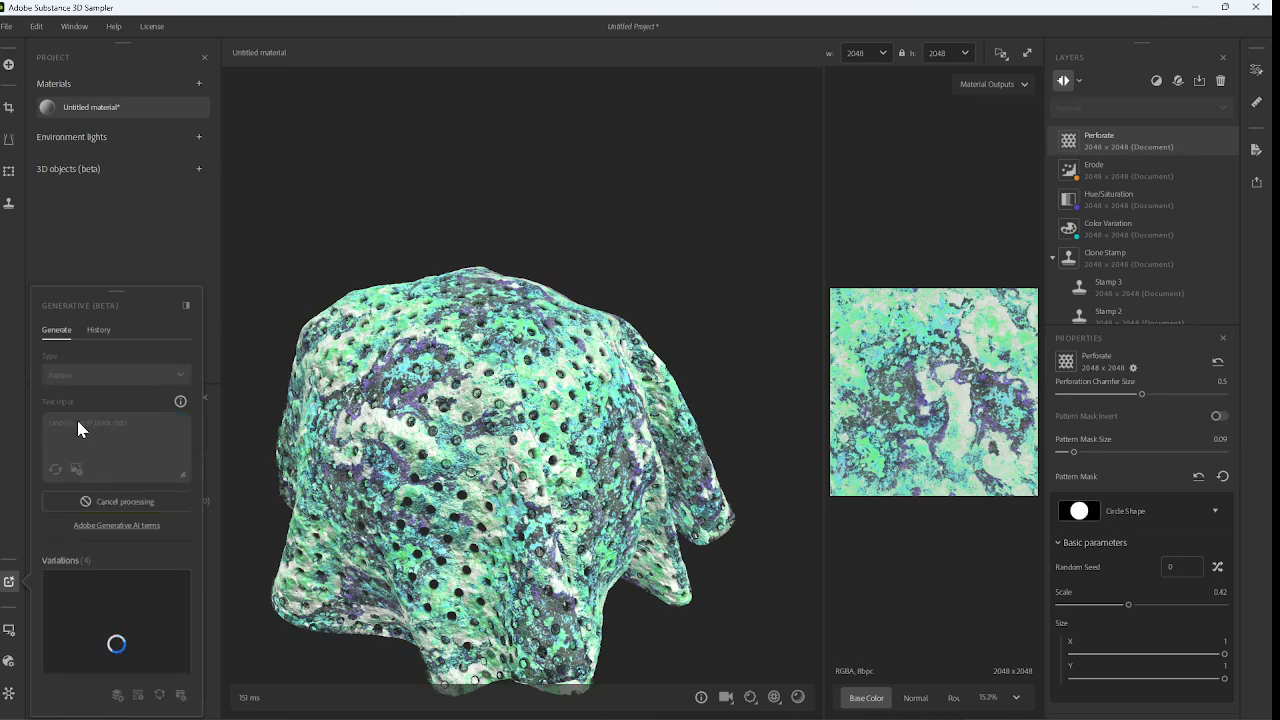
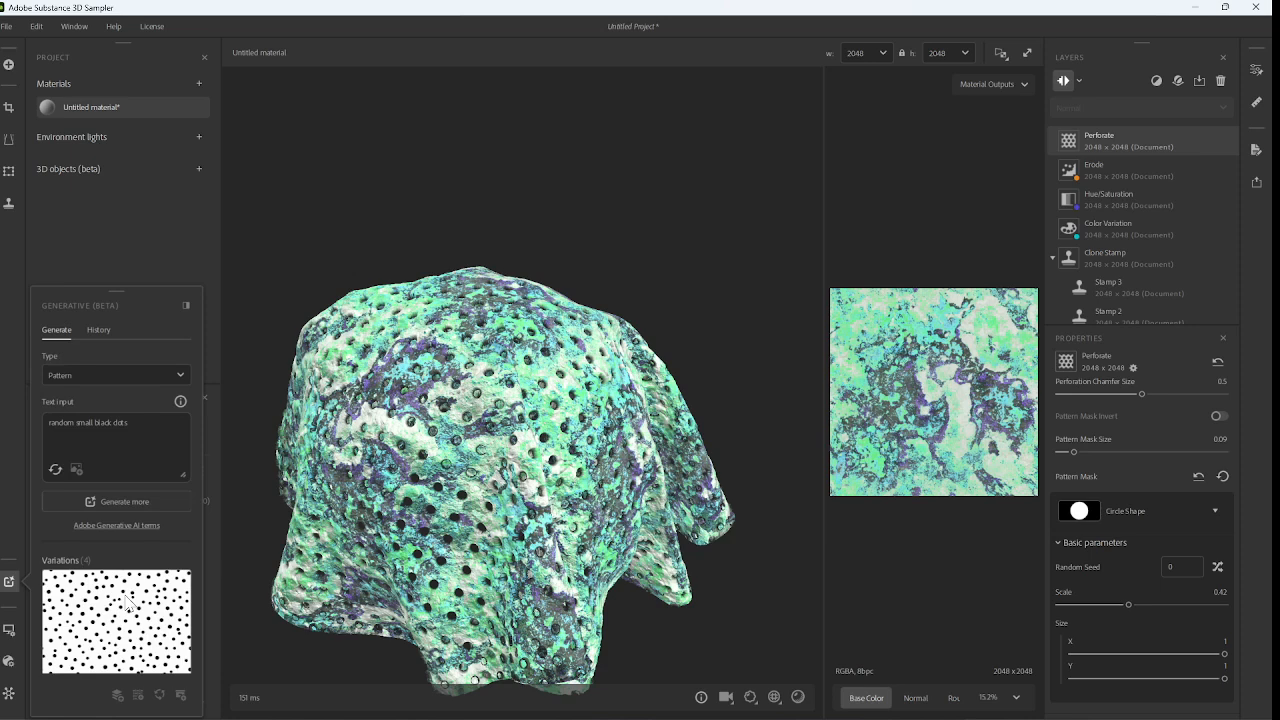
- Compare the generated dot pattern variations to find one suitable as a perforation mask
{"action": "scroll", "coordinate": [130, 597], "scroll_direction": "down", "scroll_amount": 5}
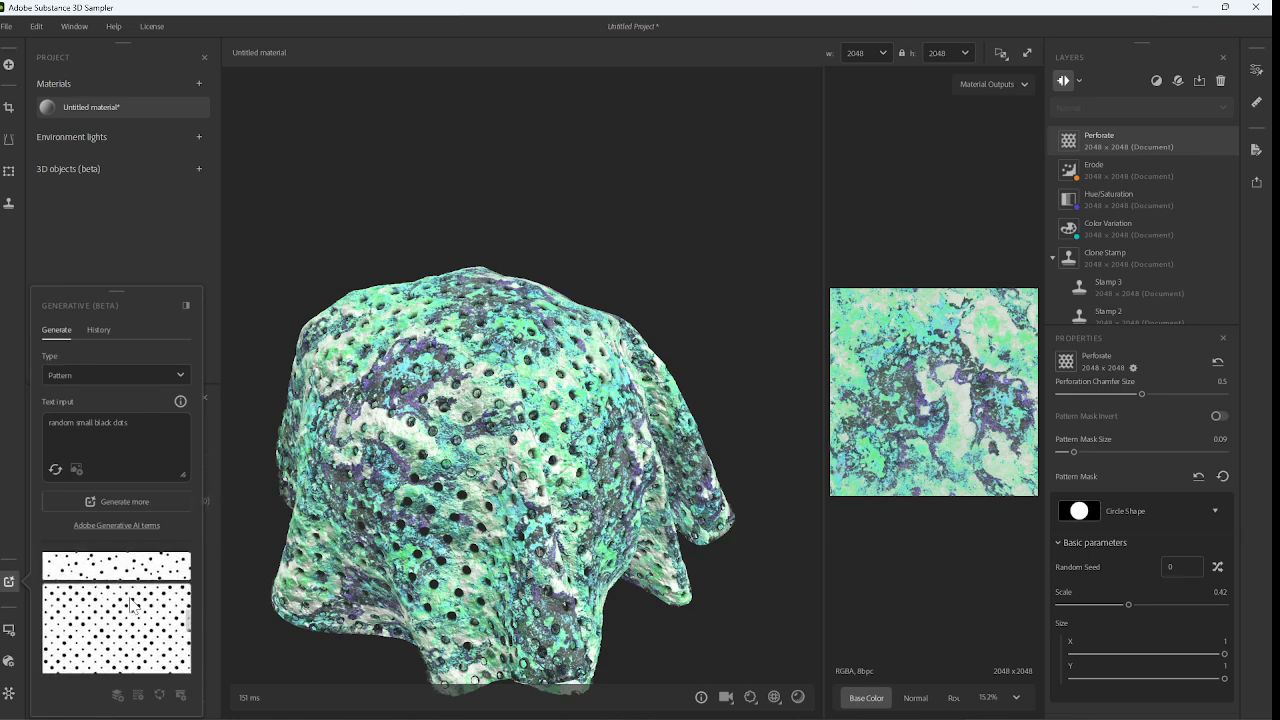
{"action": "scroll", "coordinate": [130, 603], "scroll_direction": "down", "scroll_amount": 5}
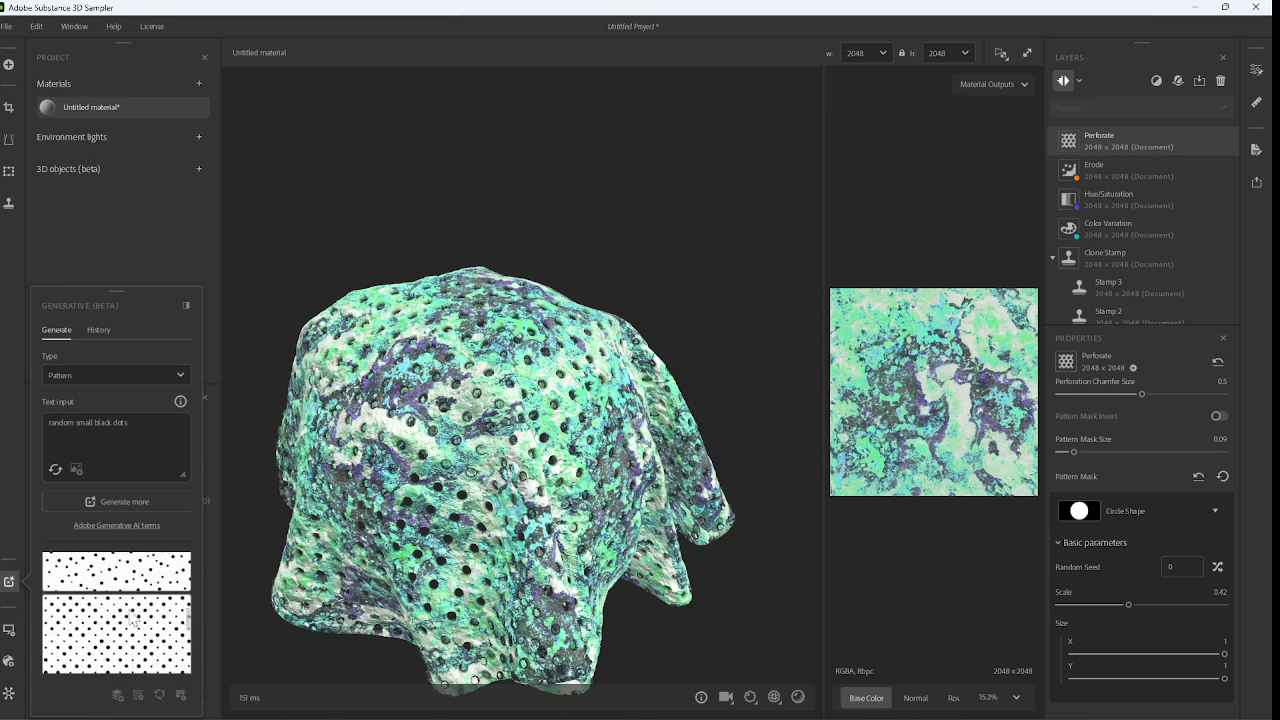
{"action": "scroll", "coordinate": [133, 618], "scroll_direction": "down", "scroll_amount": 2}
{"action": "scroll", "coordinate": [133, 615], "scroll_direction": "down", "scroll_amount": 3}
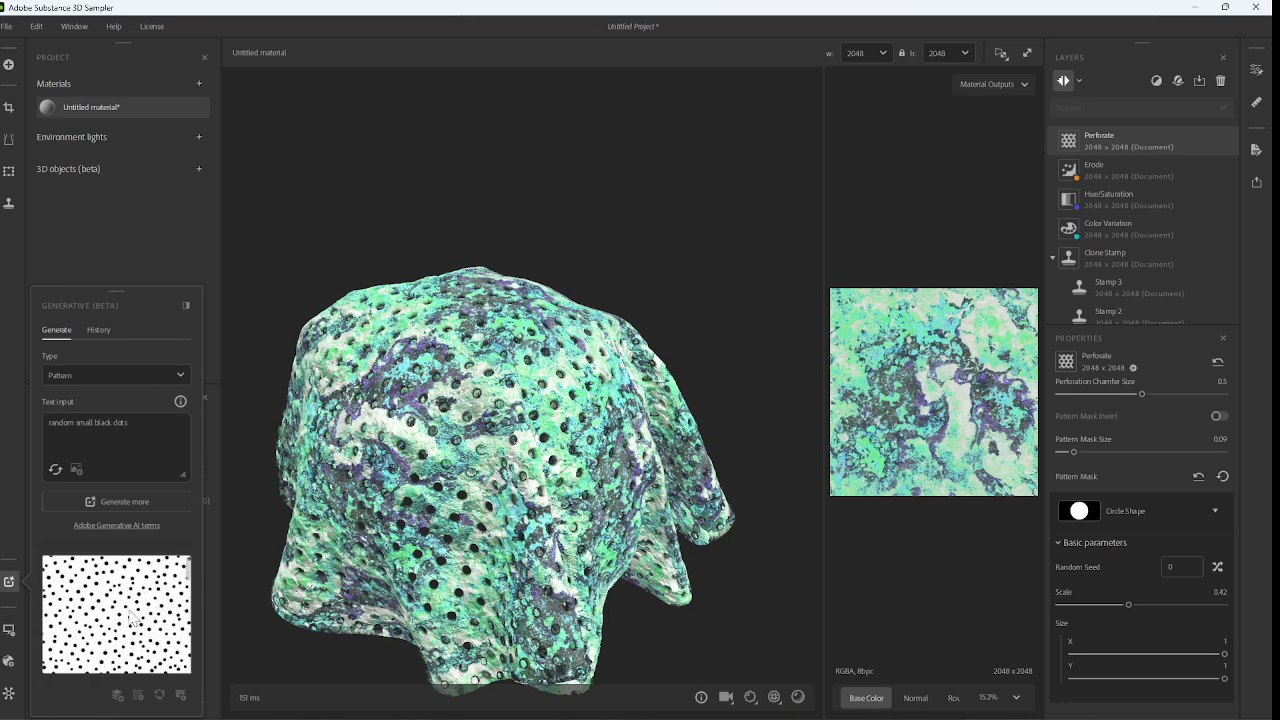
{"action": "scroll", "coordinate": [138, 598], "scroll_direction": "down", "scroll_amount": 2}
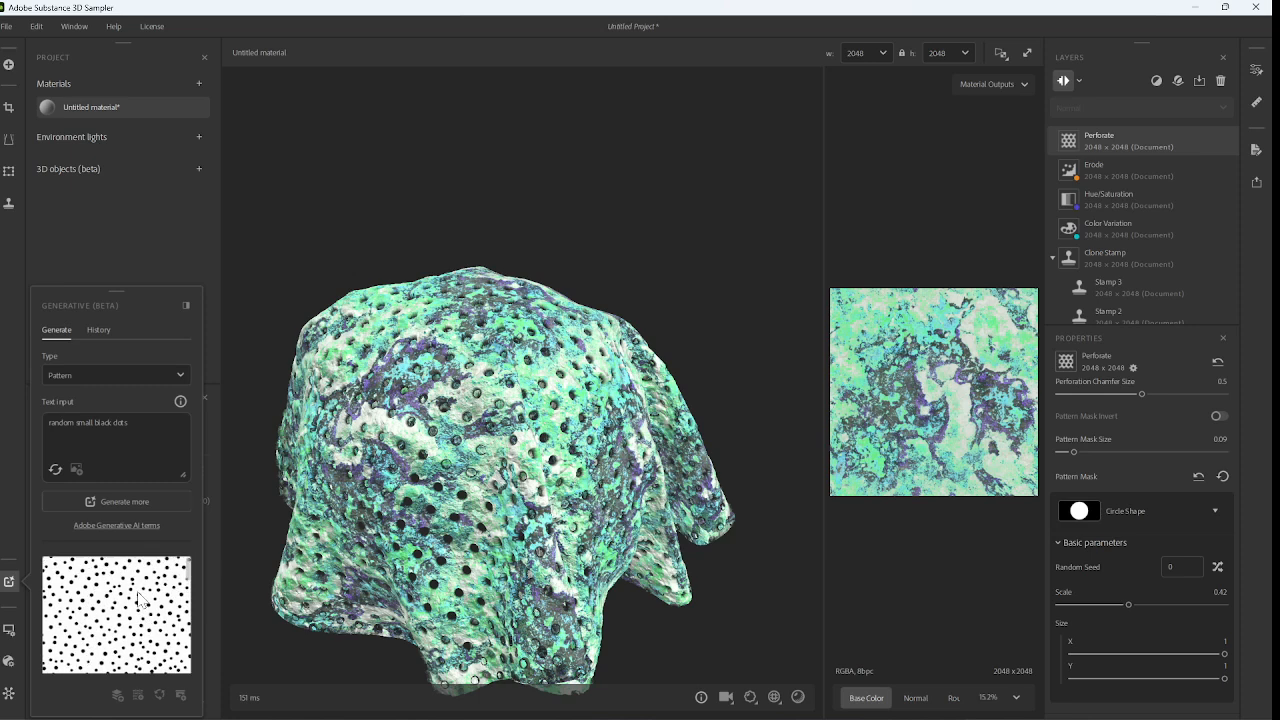
{"action": "scroll", "coordinate": [124, 612], "scroll_direction": "down", "scroll_amount": 2}
{"action": "scroll", "coordinate": [125, 615], "scroll_direction": "down", "scroll_amount": 3}
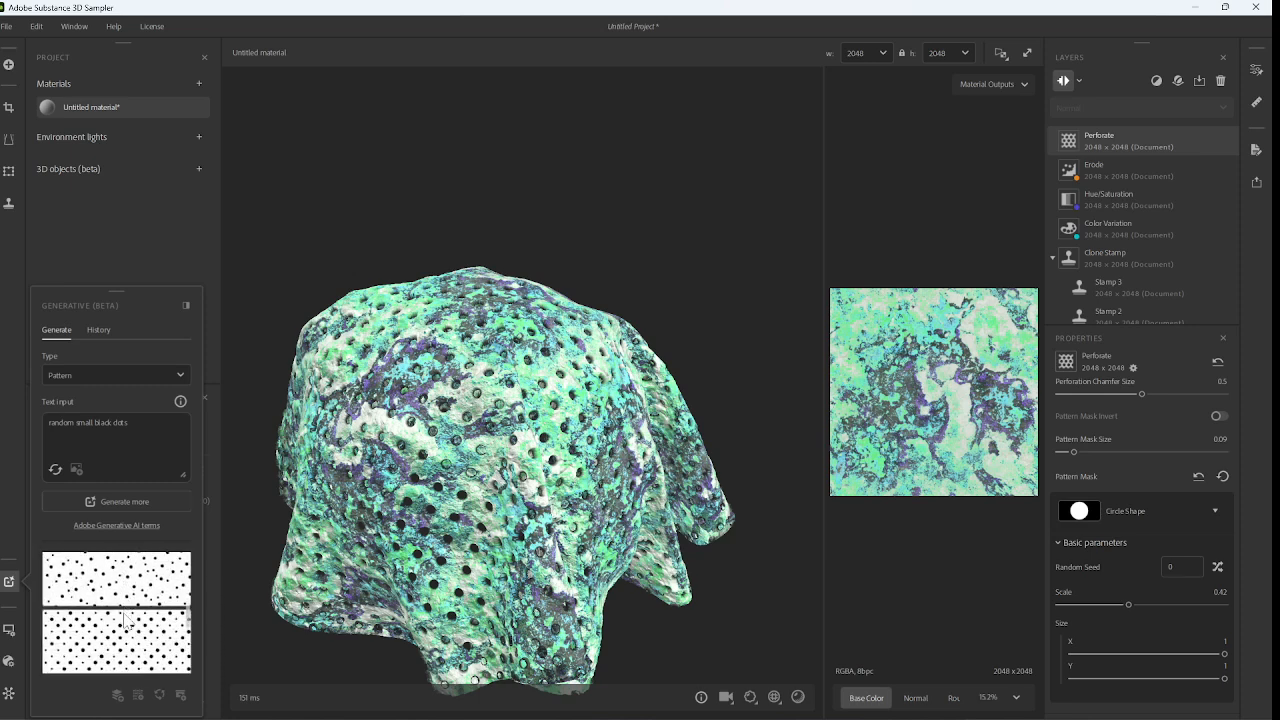
{"action": "scroll", "coordinate": [127, 612], "scroll_direction": "down", "scroll_amount": 1}
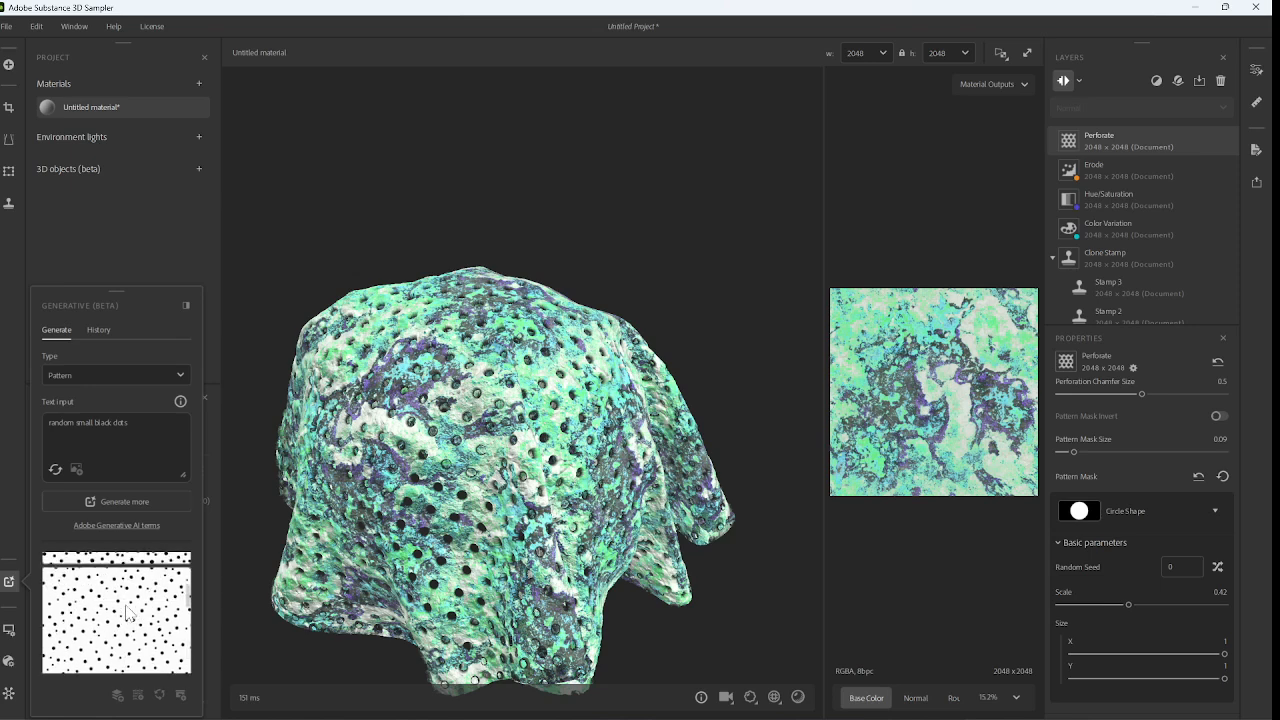
{"action": "scroll", "coordinate": [110, 620], "scroll_direction": "down", "scroll_amount": 2}
{"action": "scroll", "coordinate": [112, 615], "scroll_direction": "up", "scroll_amount": 5}
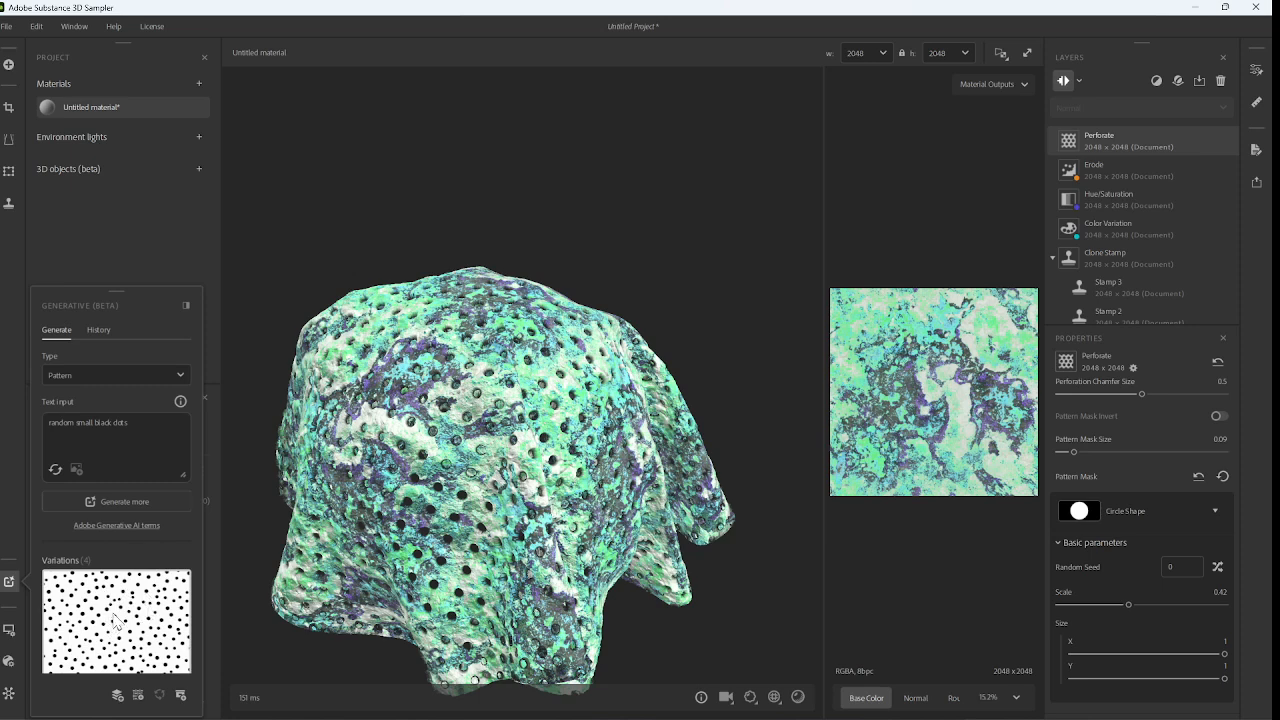
- Assign the first generated black-dot pattern as the Perforate filter's Pattern Mask in place of the Circle Shape
{"action": "left_click_drag", "start_coordinate": [242, 620], "coordinate": [177, 614]}
{"action": "left_click", "coordinate": [1165, 511]}
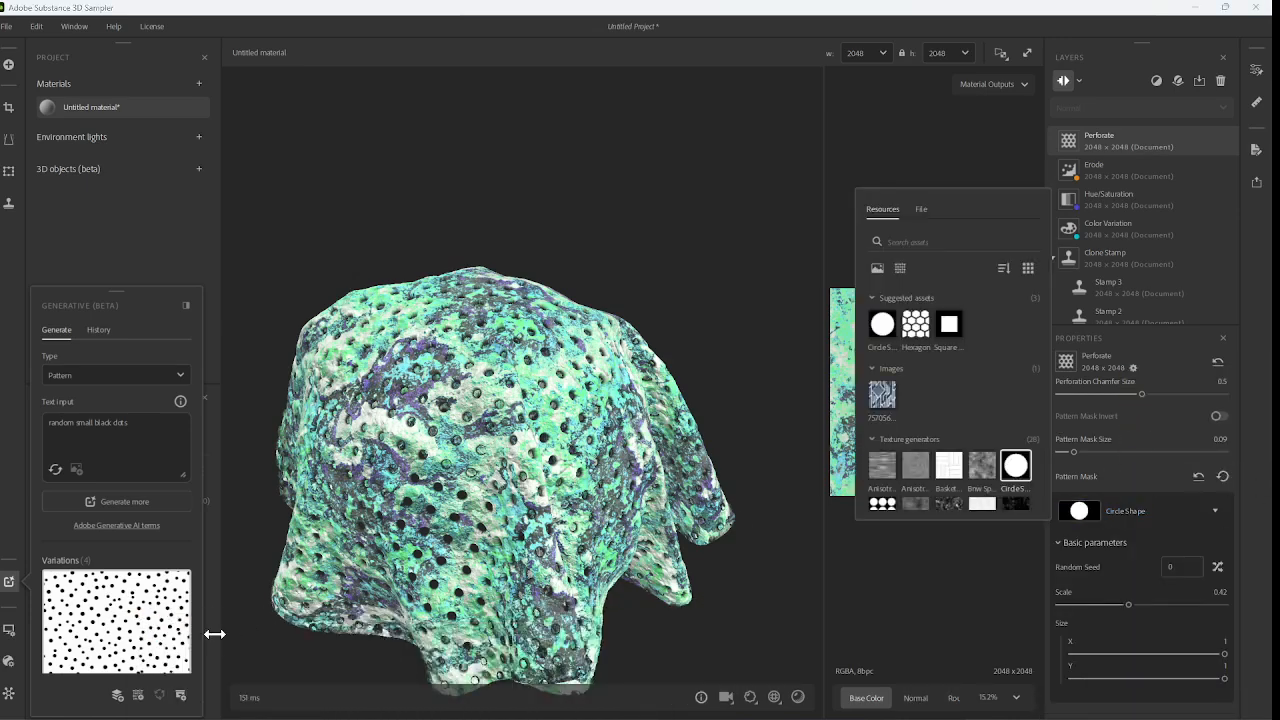
{"action": "mouse_move", "coordinate": [115, 610]}
{"action": "left_mouse_down"}
{"action": "mouse_move", "coordinate": [663, 433]}
{"action": "mouse_move", "coordinate": [171, 606]}
{"action": "mouse_move", "coordinate": [127, 606]}
{"action": "left_mouse_up"}
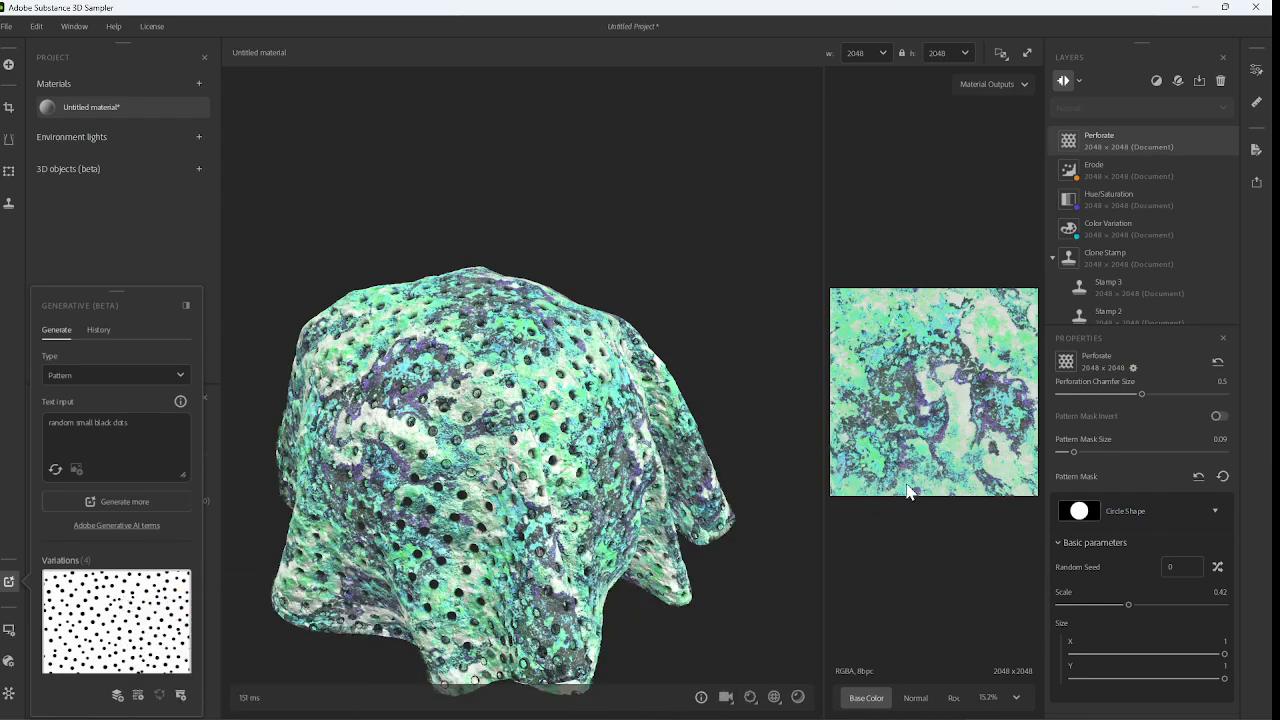
{"action": "left_click", "coordinate": [1150, 512]}
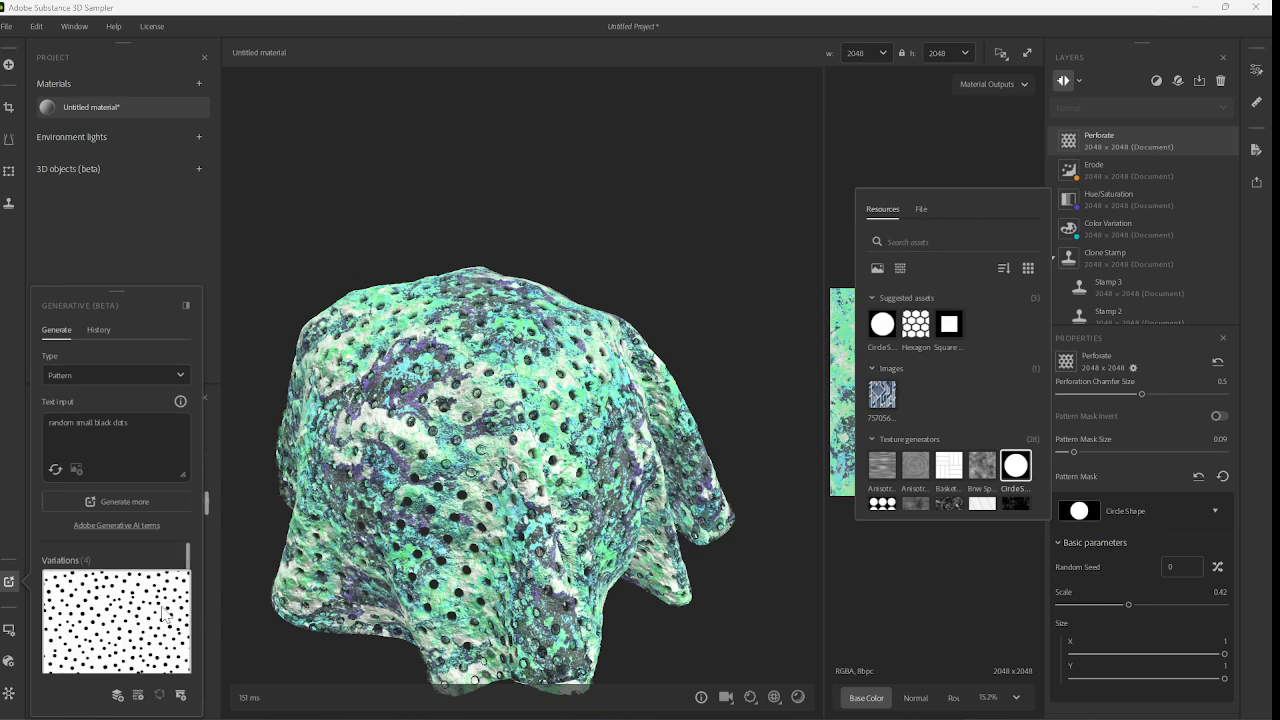
{"action": "left_click_drag", "start_coordinate": [160, 615], "coordinate": [1121, 517]}
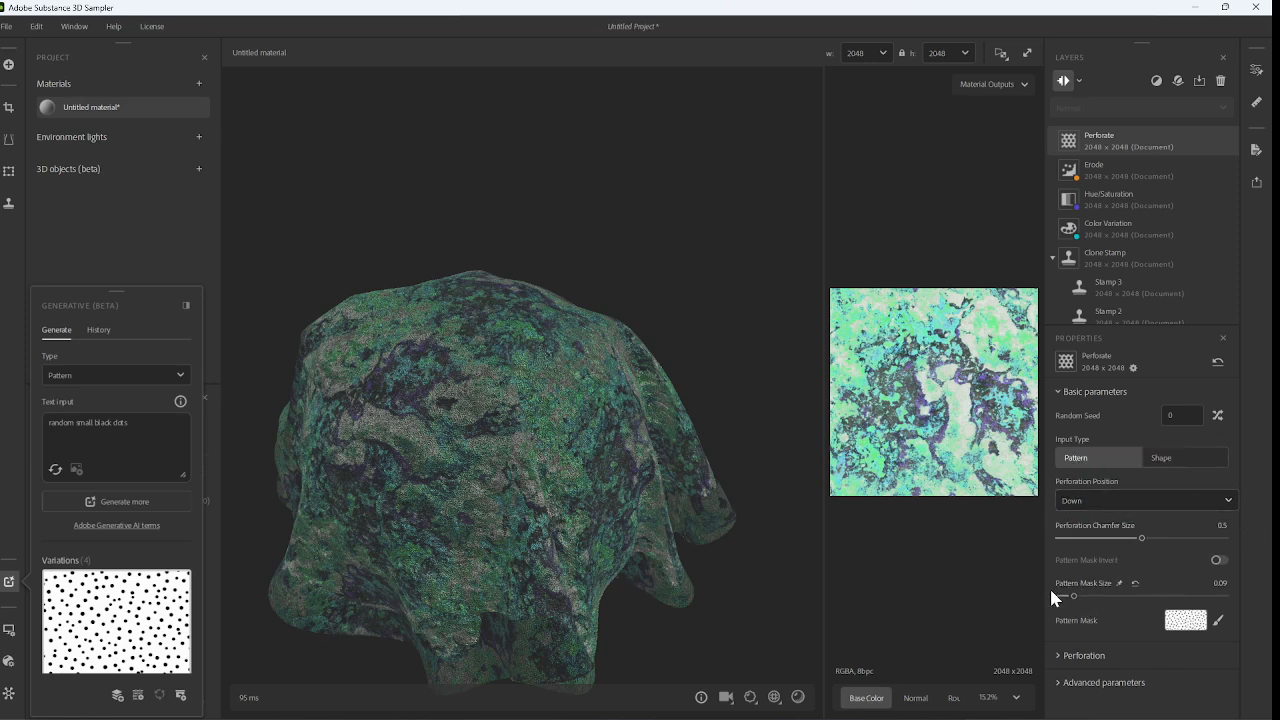
- Set the Perforate filter's Pattern Mask Size to 1, enable Pattern Mask Invert, and inspect the holes on the cloth
{"action": "scroll", "coordinate": [500, 443], "scroll_direction": "up", "scroll_amount": 10}
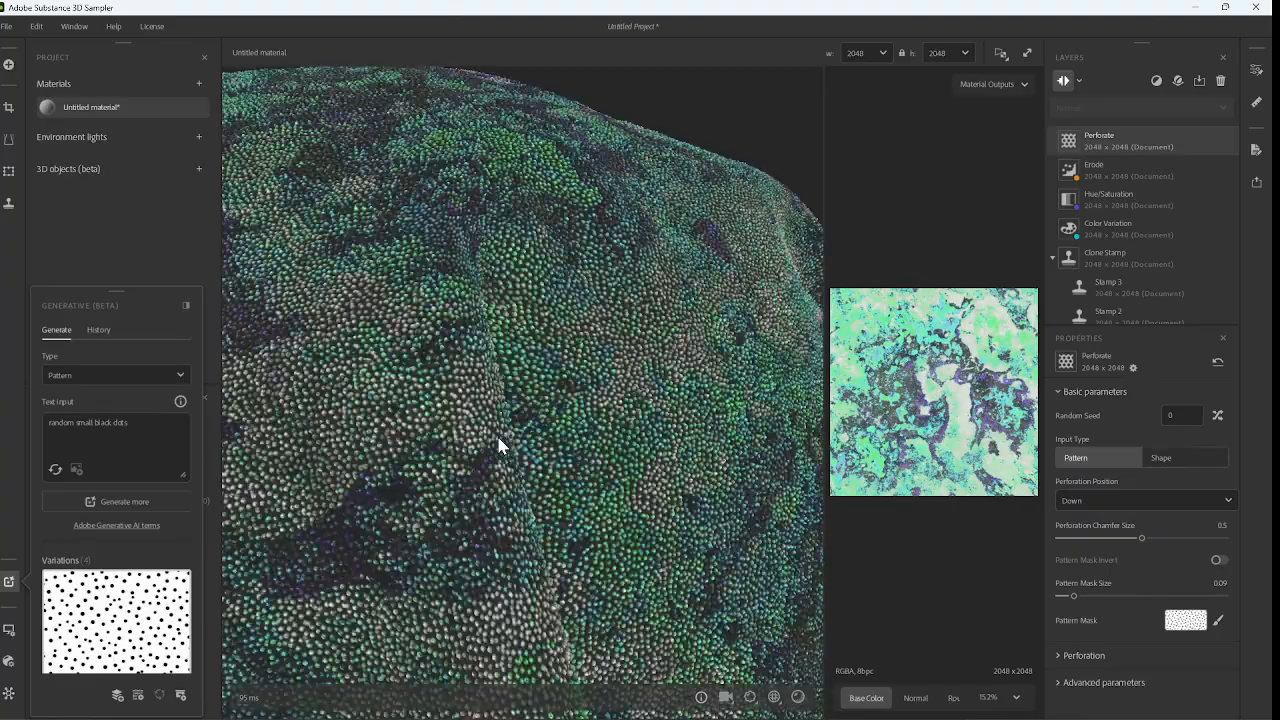
{"action": "scroll", "coordinate": [500, 443], "scroll_direction": "down", "scroll_amount": 10}
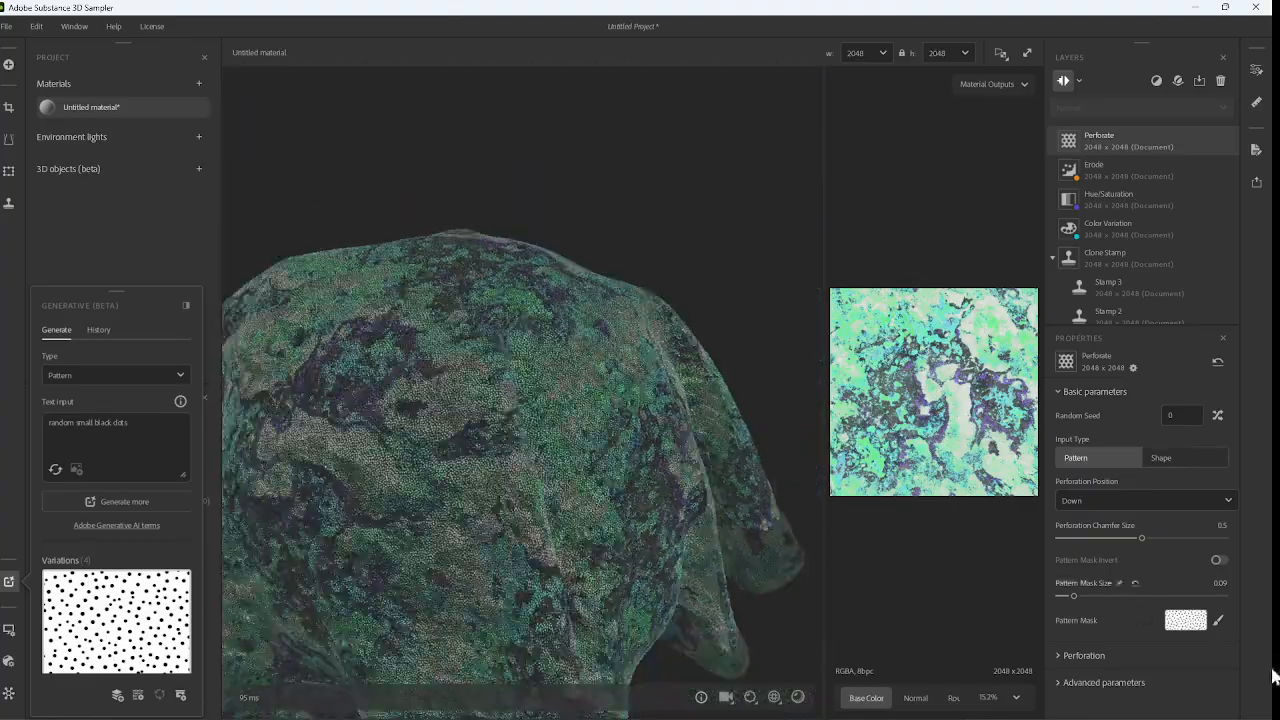
{"action": "left_click_drag", "start_coordinate": [1071, 597], "coordinate": [1258, 595]}
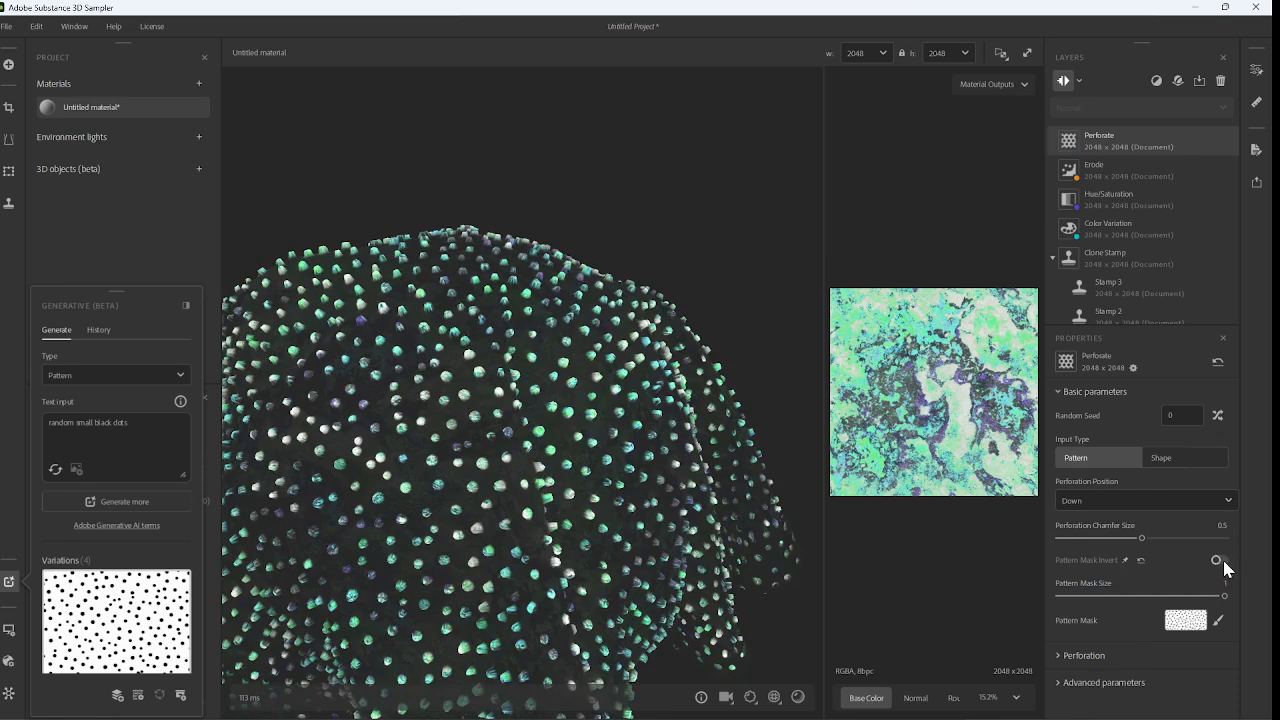
{"action": "left_click", "coordinate": [1220, 561]}
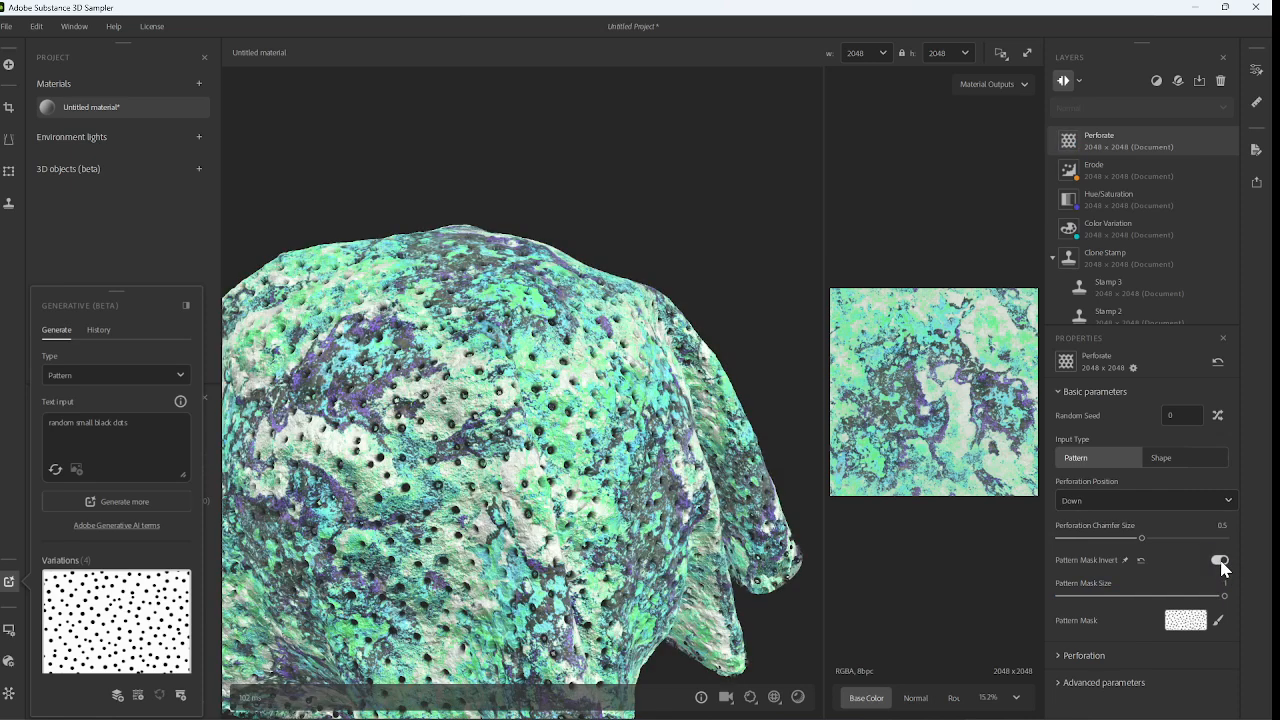
{"action": "scroll", "coordinate": [620, 519], "scroll_direction": "down", "scroll_amount": 1}
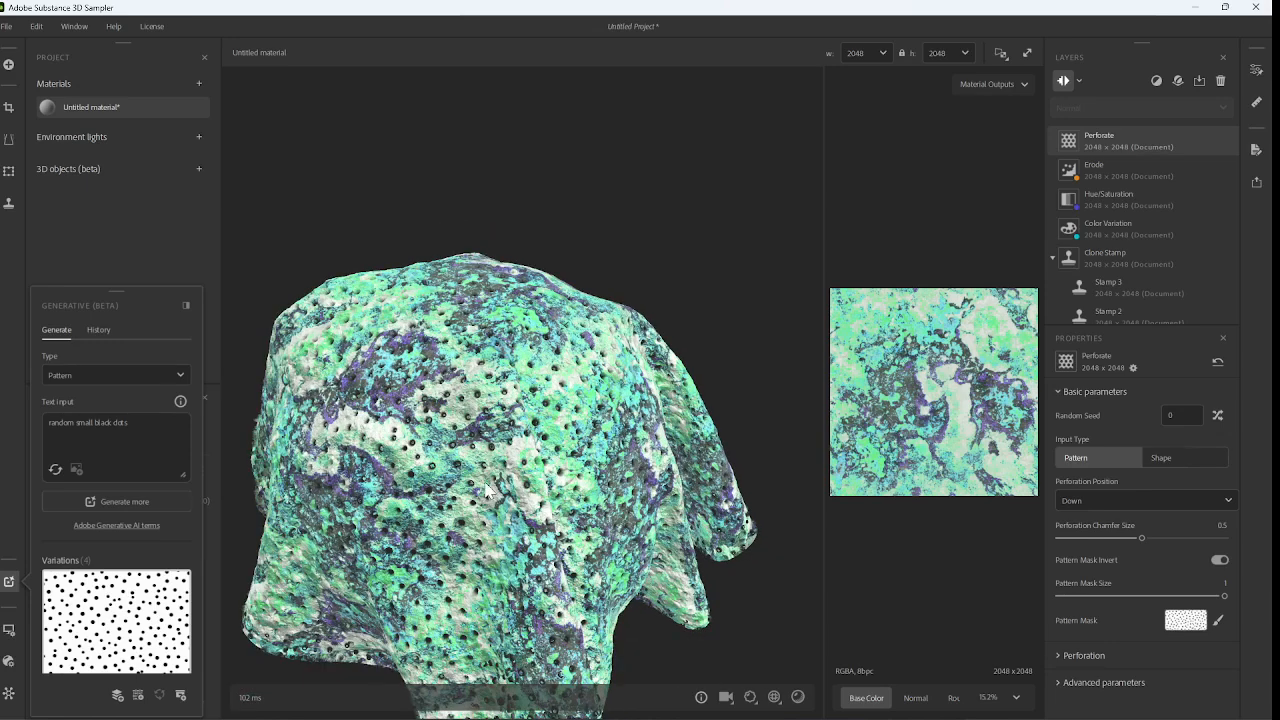
{"action": "left_click_drag", "start_coordinate": [487, 488], "coordinate": [512, 510]}
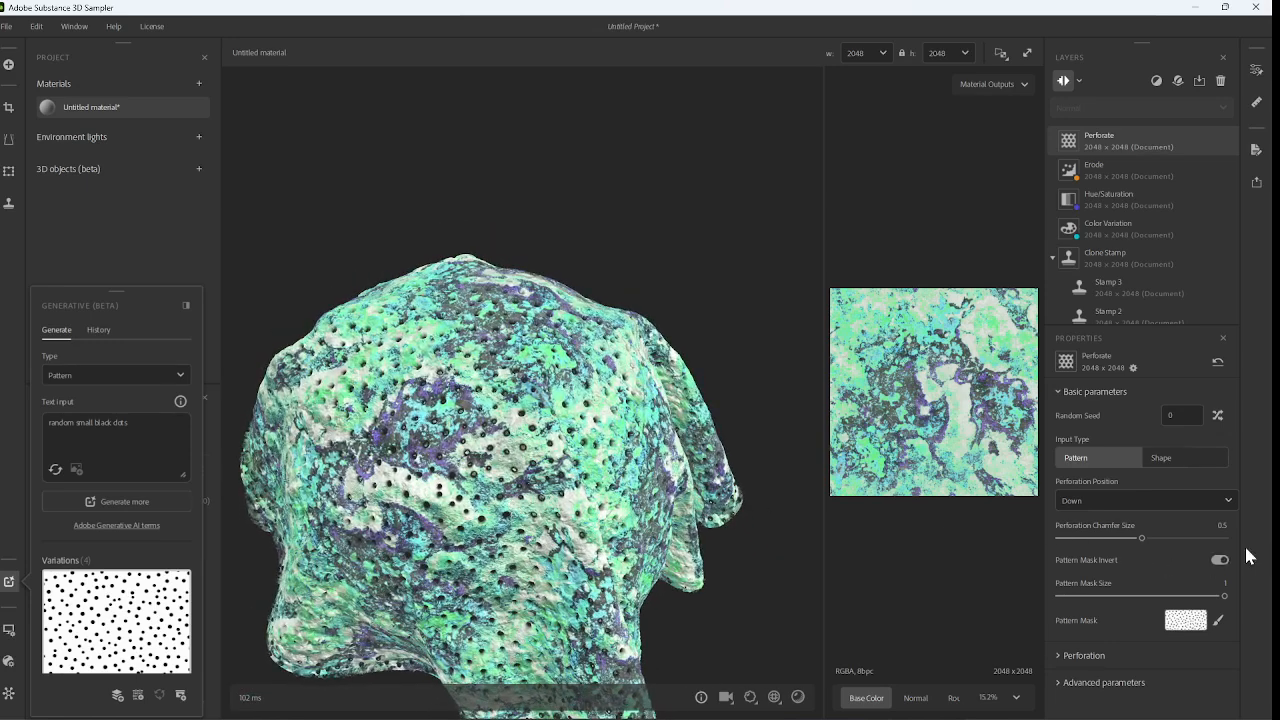
- Try a Pattern Mask Size of 2 for larger perforations, then reduce it to 1.55
{"action": "left_click_drag", "start_coordinate": [1224, 596], "coordinate": [1260, 603]}
{"action": "left_click", "coordinate": [1223, 584]}
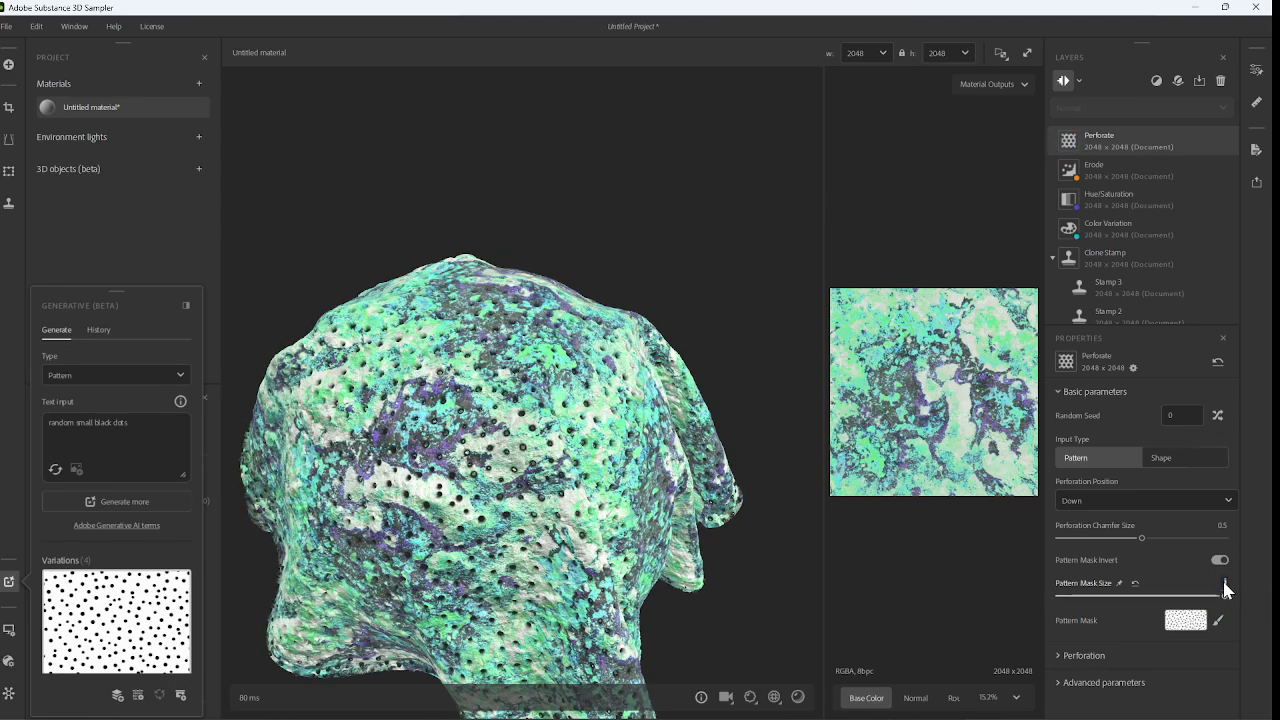
{"action": "type", "text": "2"}
{"action": "key", "text": "Return"}
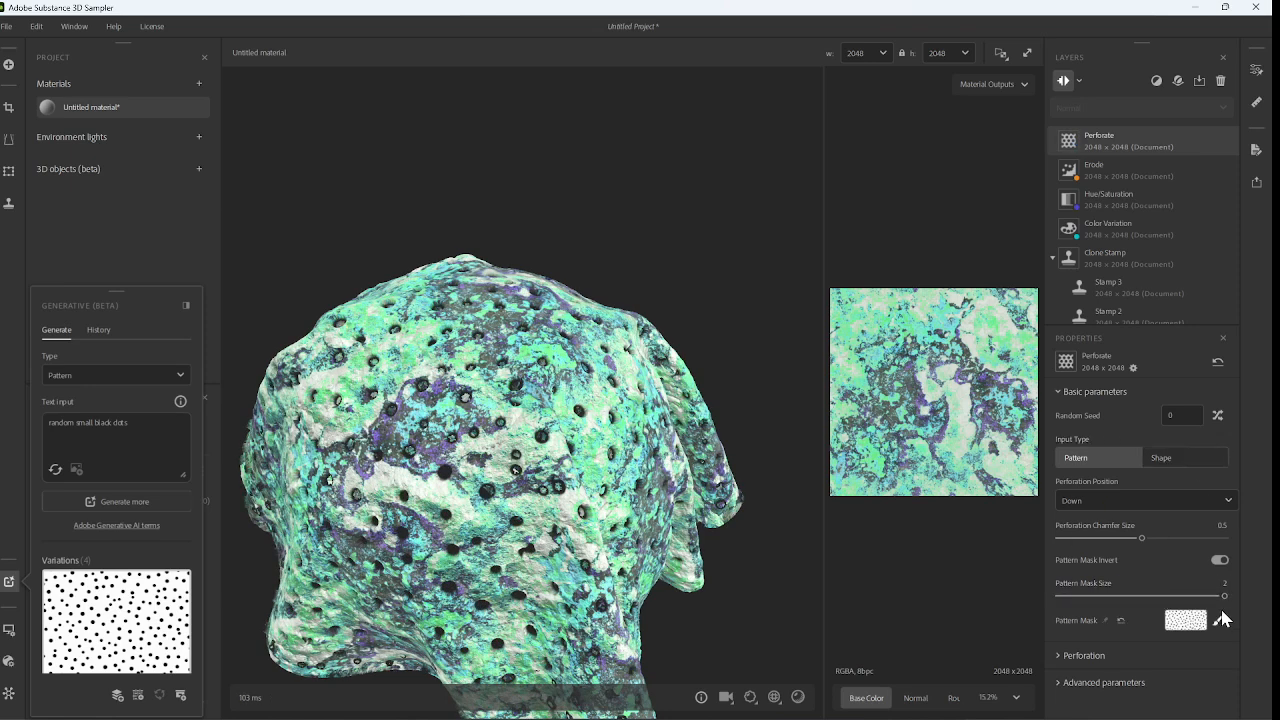
{"action": "left_click_drag", "start_coordinate": [1225, 596], "coordinate": [1187, 597]}
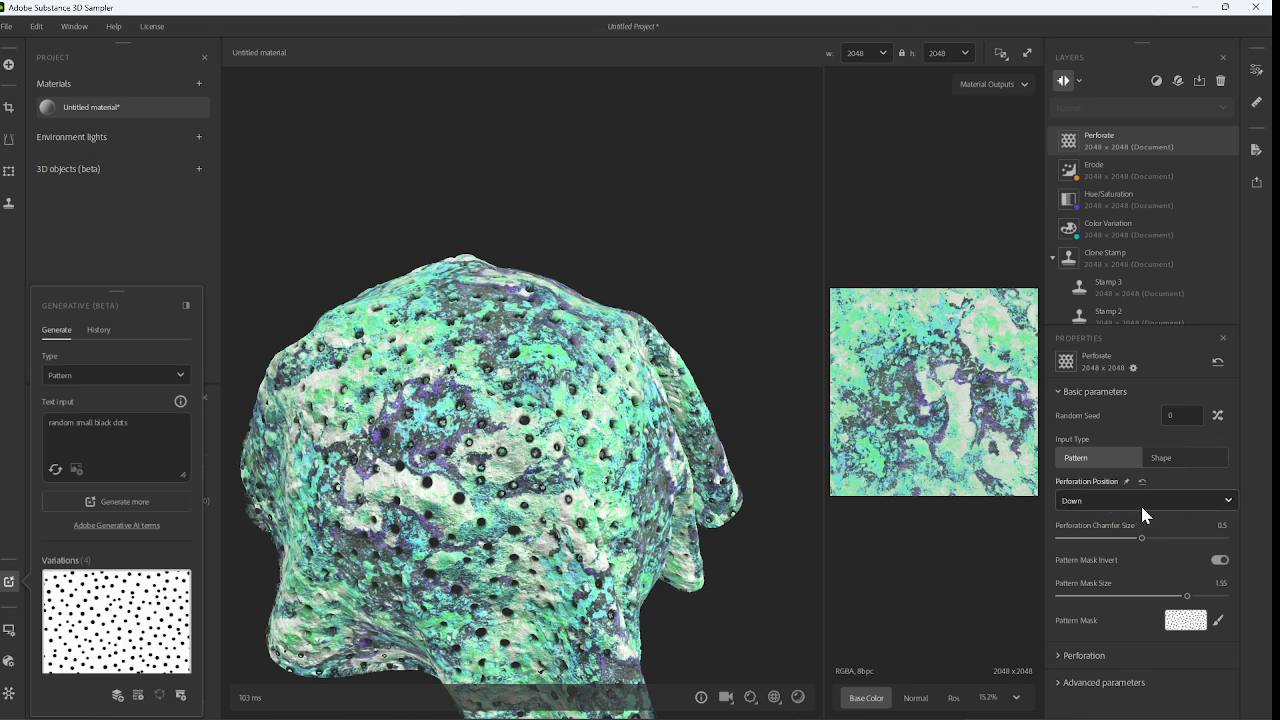
- Try Up as the Perforate filter's Perforation Position, then return it to Down and inspect the holes up close
{"action": "left_click", "coordinate": [1172, 499]}
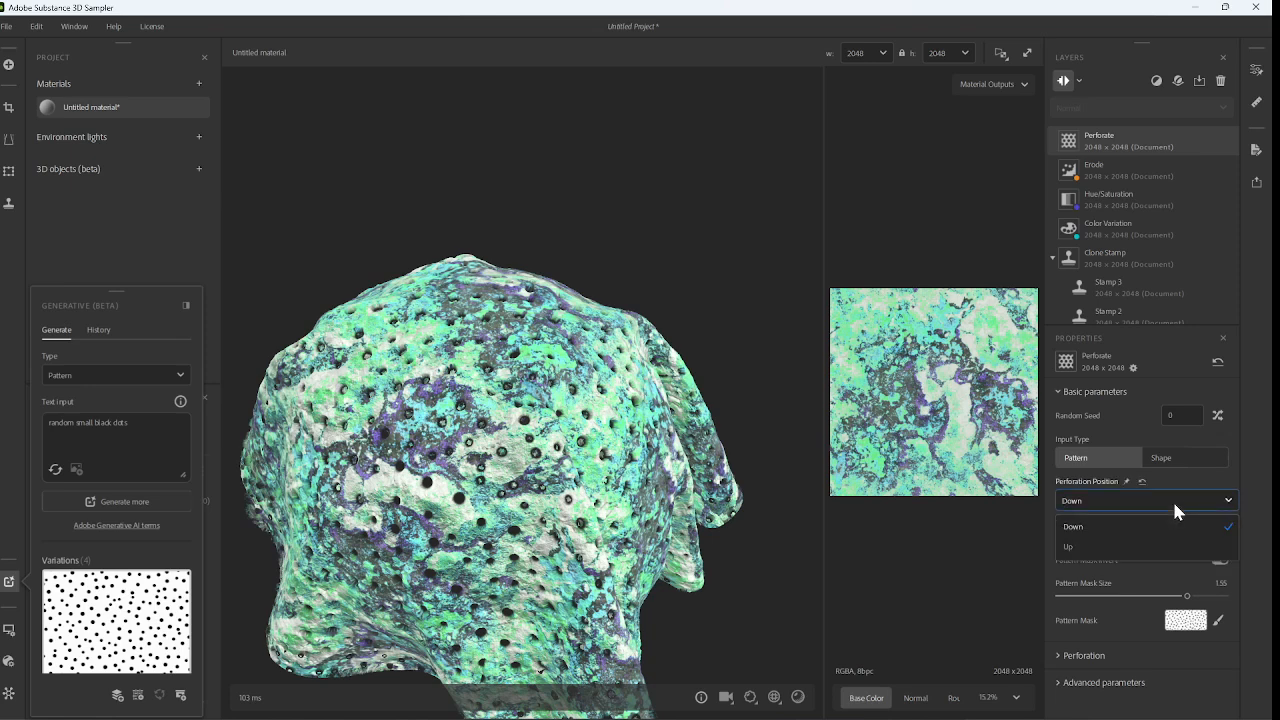
{"action": "left_click", "coordinate": [1119, 548]}
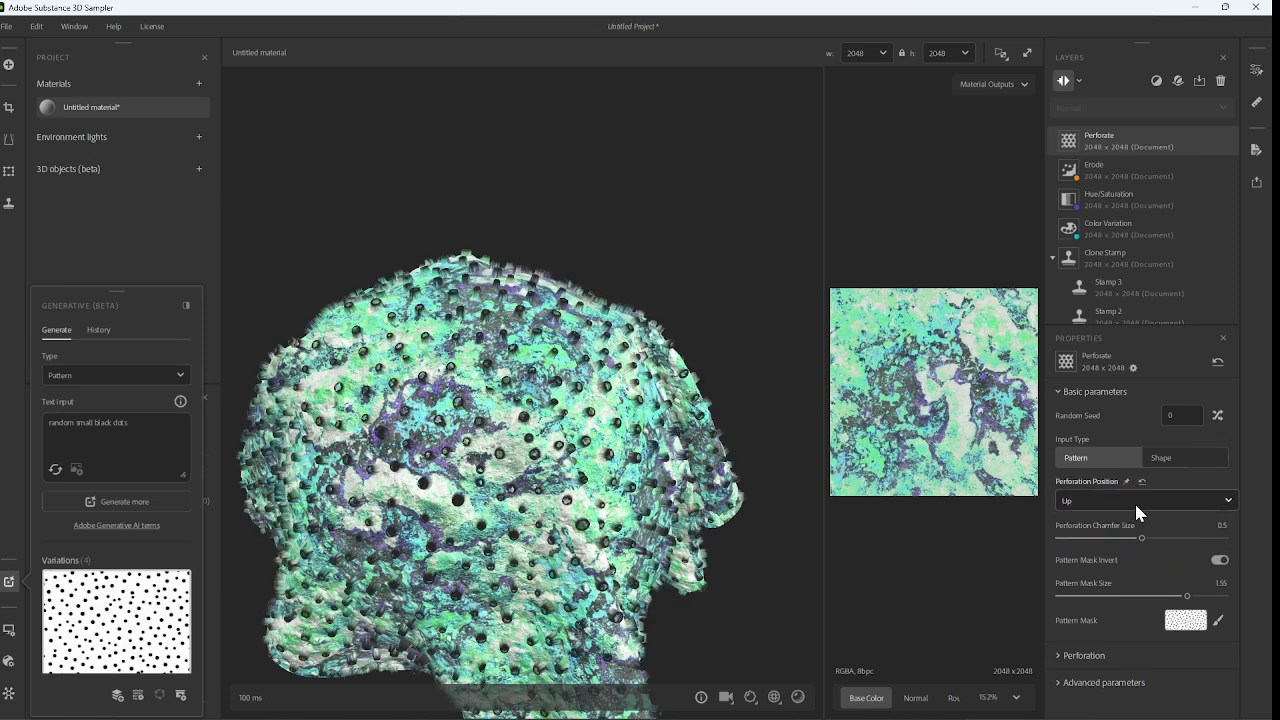
{"action": "left_click", "coordinate": [1133, 501]}
{"action": "left_click", "coordinate": [1120, 524]}
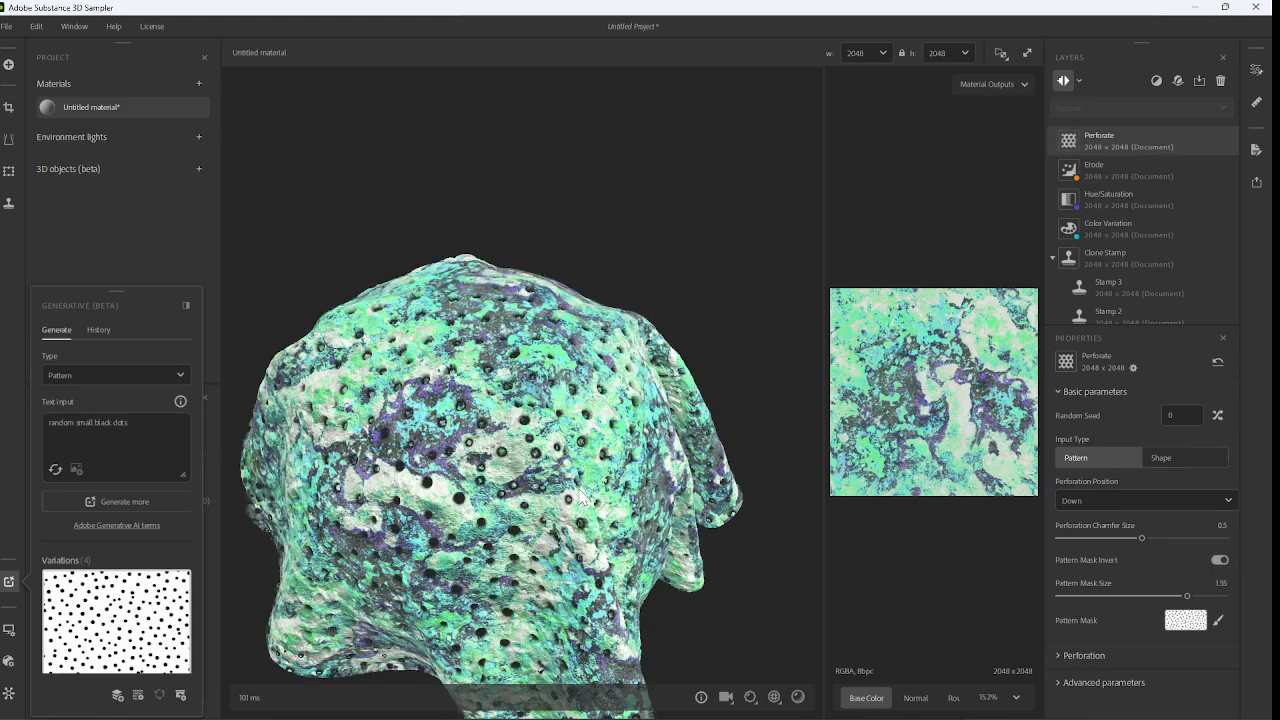
{"action": "left_click_drag", "start_coordinate": [581, 497], "coordinate": [422, 455]}
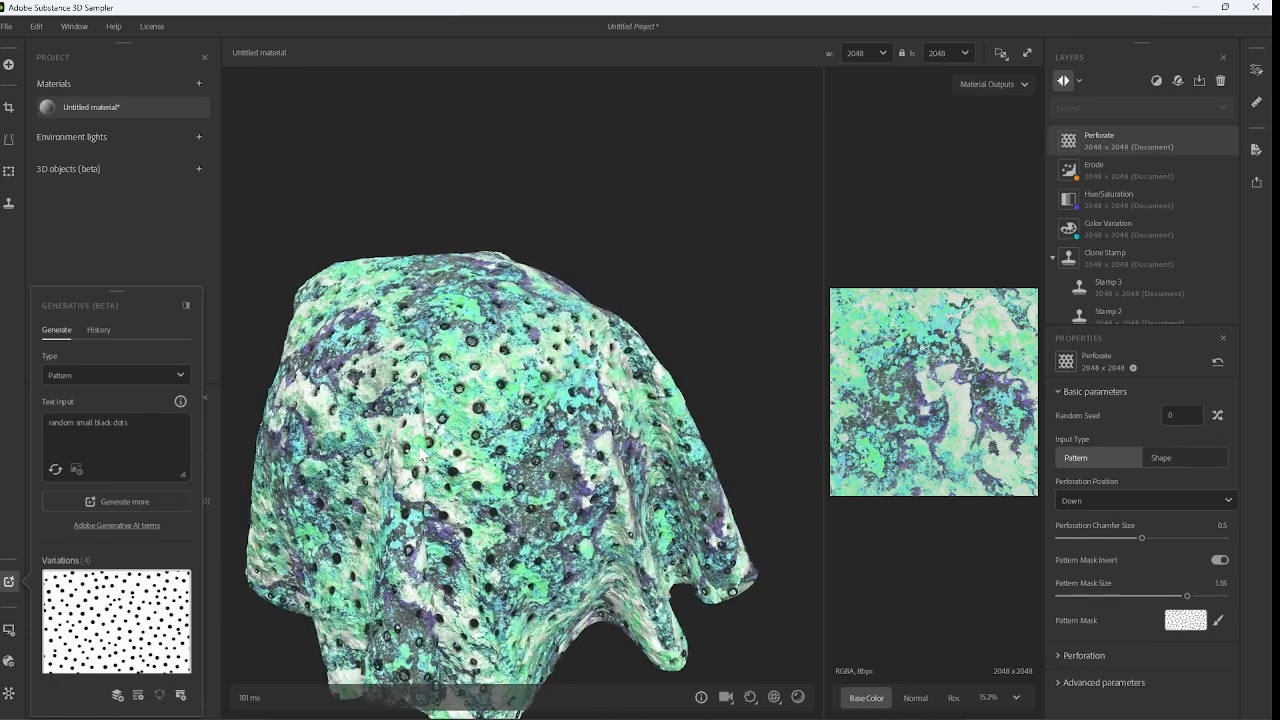
{"action": "scroll", "coordinate": [423, 458], "scroll_direction": "up", "scroll_amount": 5}
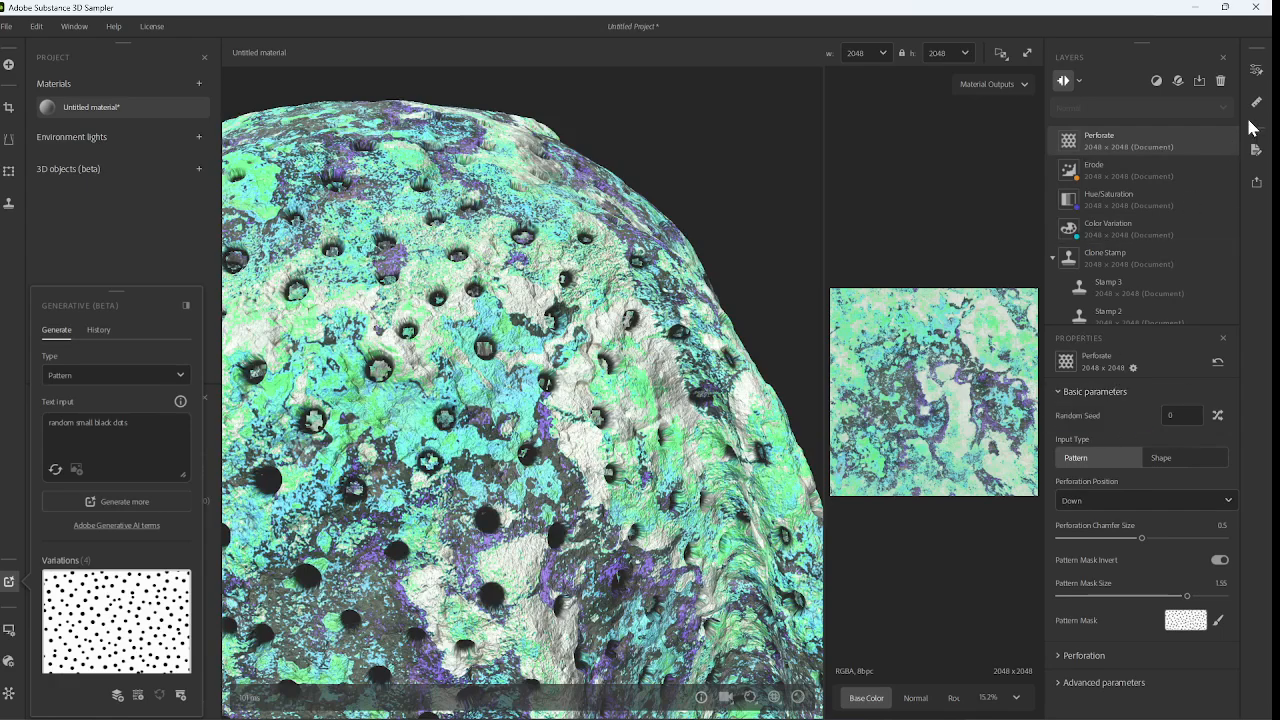
- Hide the Perforate layer and view the whole cloth without the holes
{"action": "left_click", "coordinate": [1231, 143]}
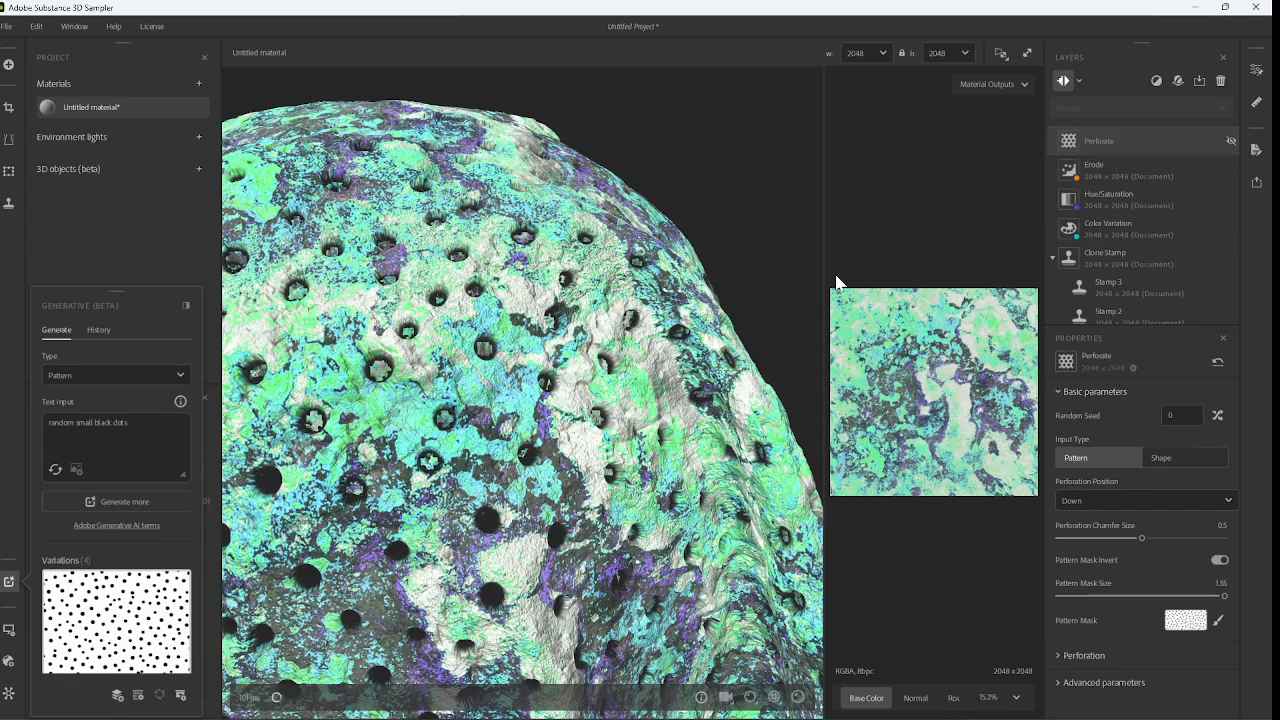
{"action": "scroll", "coordinate": [660, 340], "scroll_direction": "down", "scroll_amount": 8}
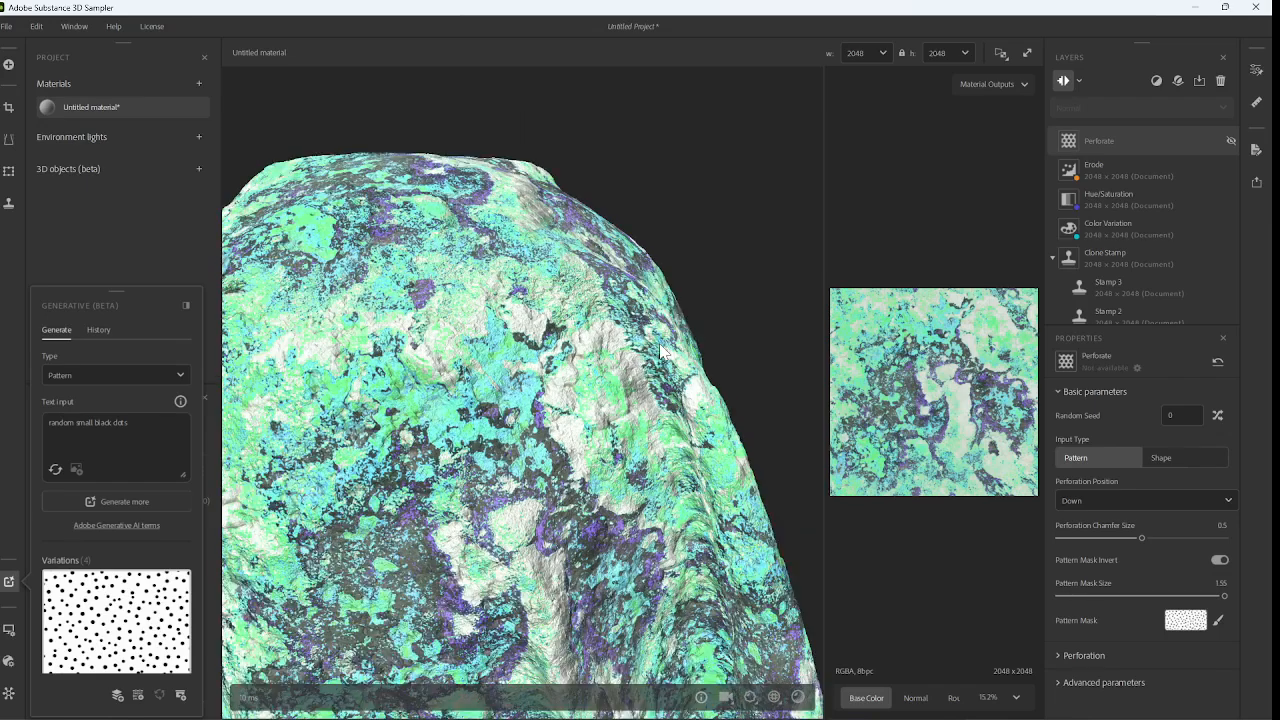
{"action": "left_click_drag", "start_coordinate": [528, 400], "coordinate": [595, 397]}
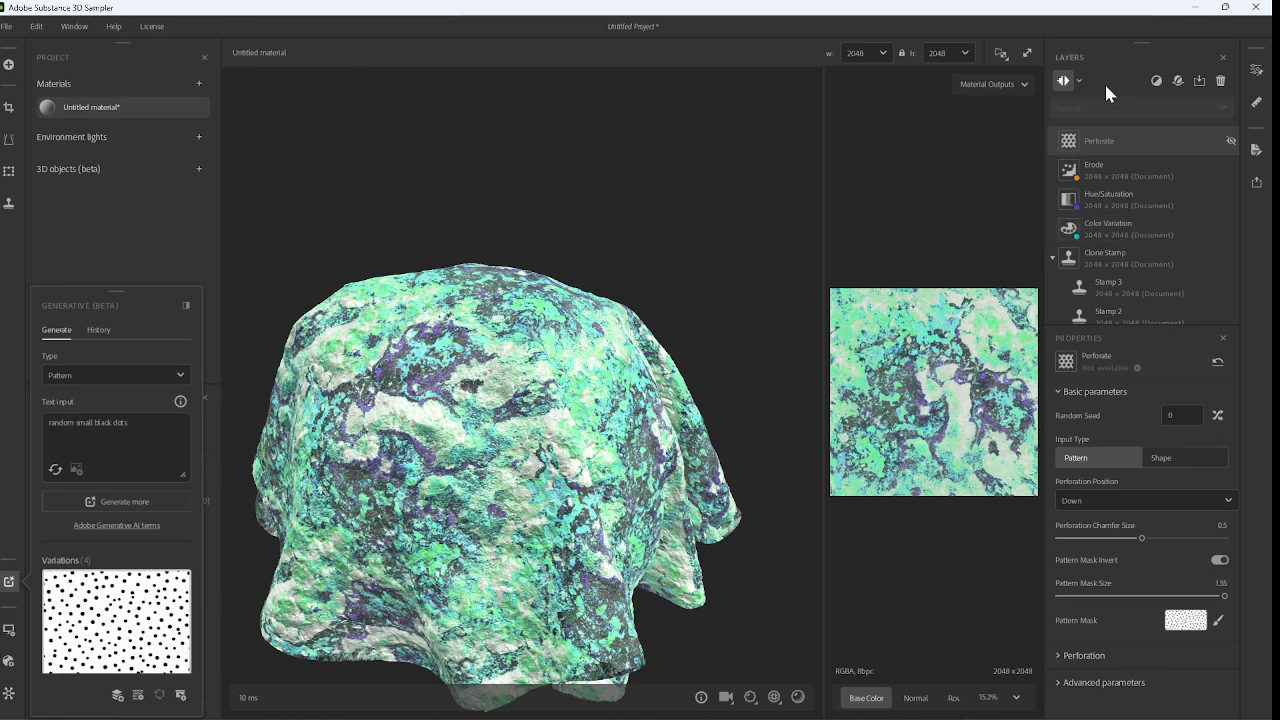
- Add a Rust filter on top of the layer stack and reduce its Rust Spread to 0.02
{"action": "left_click", "coordinate": [1156, 81]}
{"action": "scroll", "coordinate": [1148, 211], "scroll_direction": "down", "scroll_amount": 3}
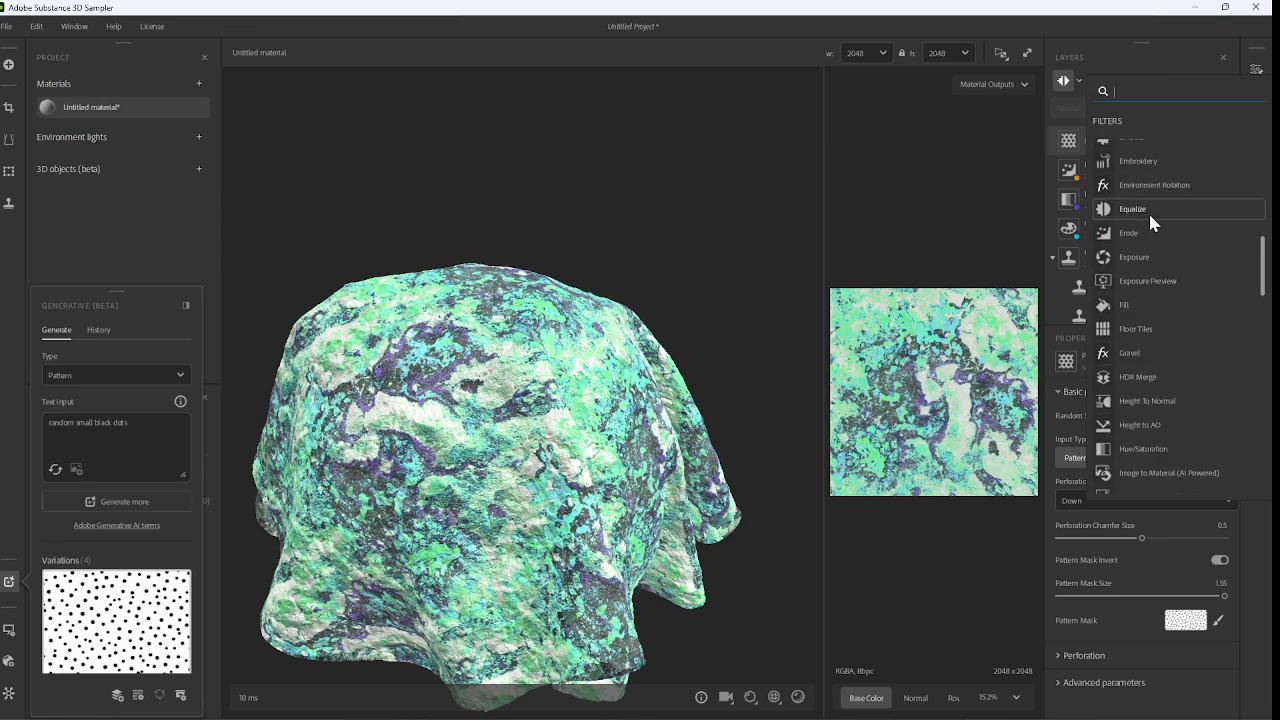
{"action": "scroll", "coordinate": [1148, 211], "scroll_direction": "down", "scroll_amount": 5}
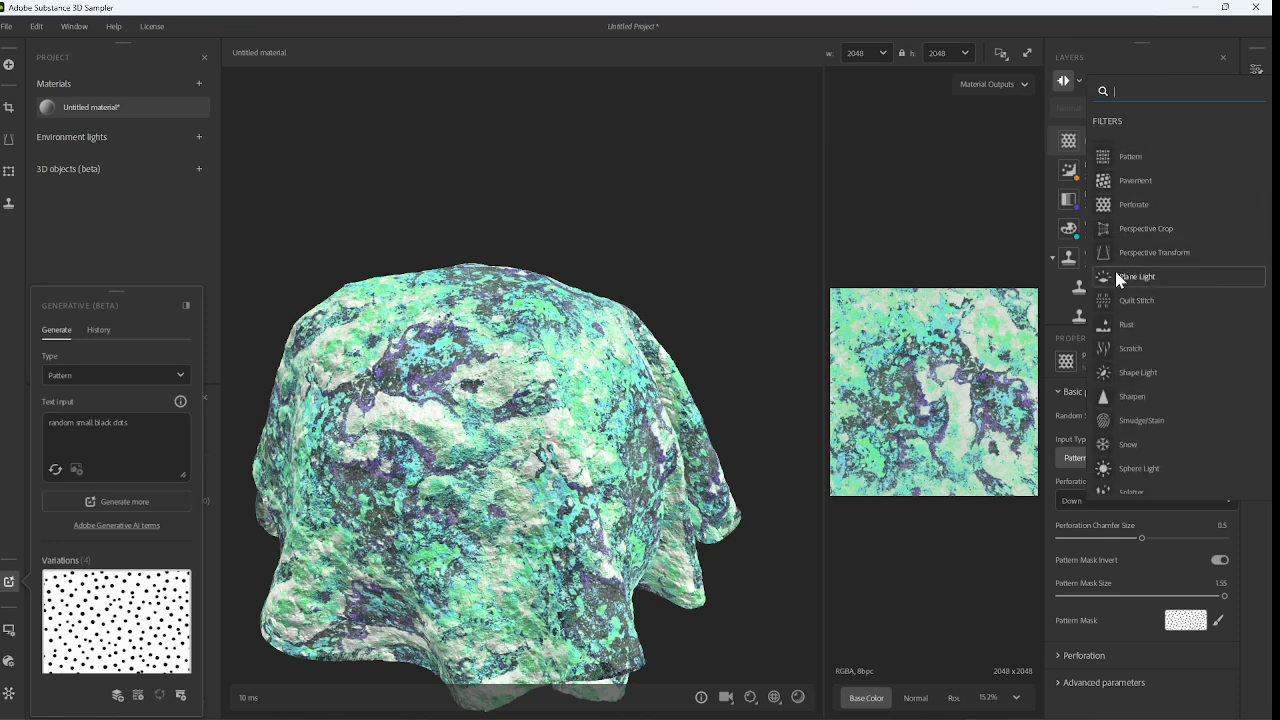
{"action": "scroll", "coordinate": [1131, 292], "scroll_direction": "down", "scroll_amount": 5}
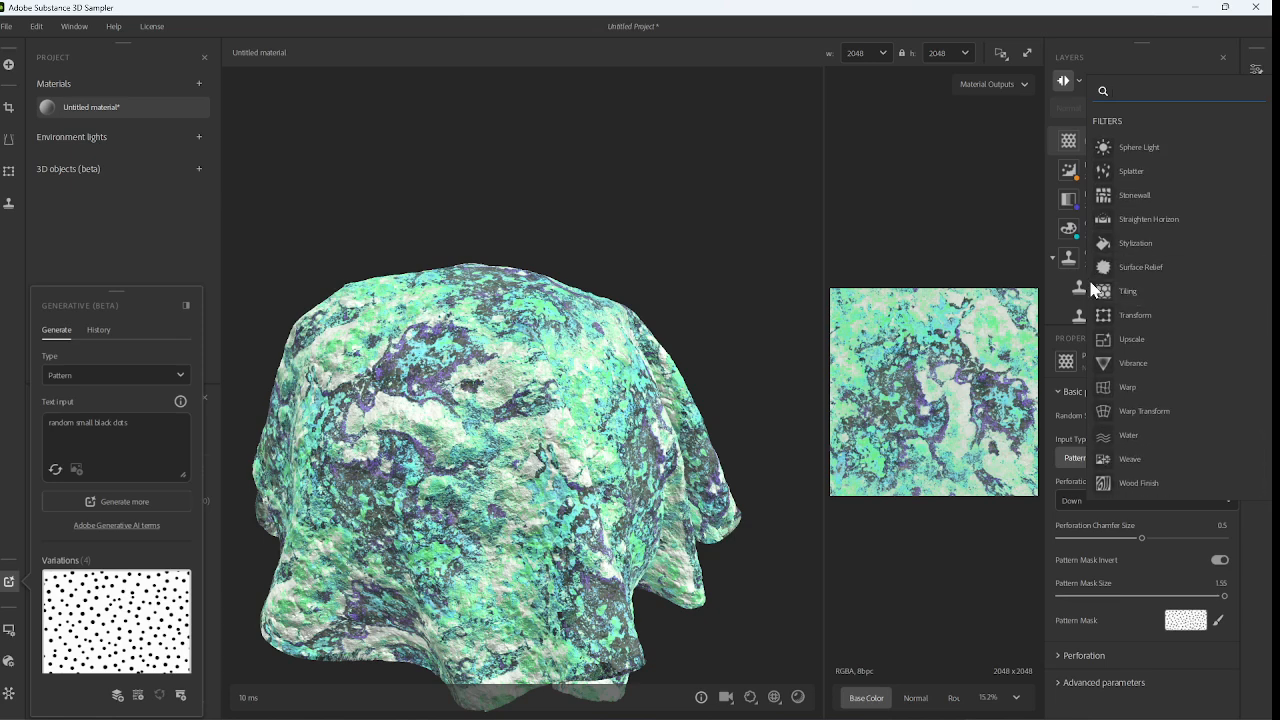
{"action": "scroll", "coordinate": [1202, 419], "scroll_direction": "up", "scroll_amount": 5}
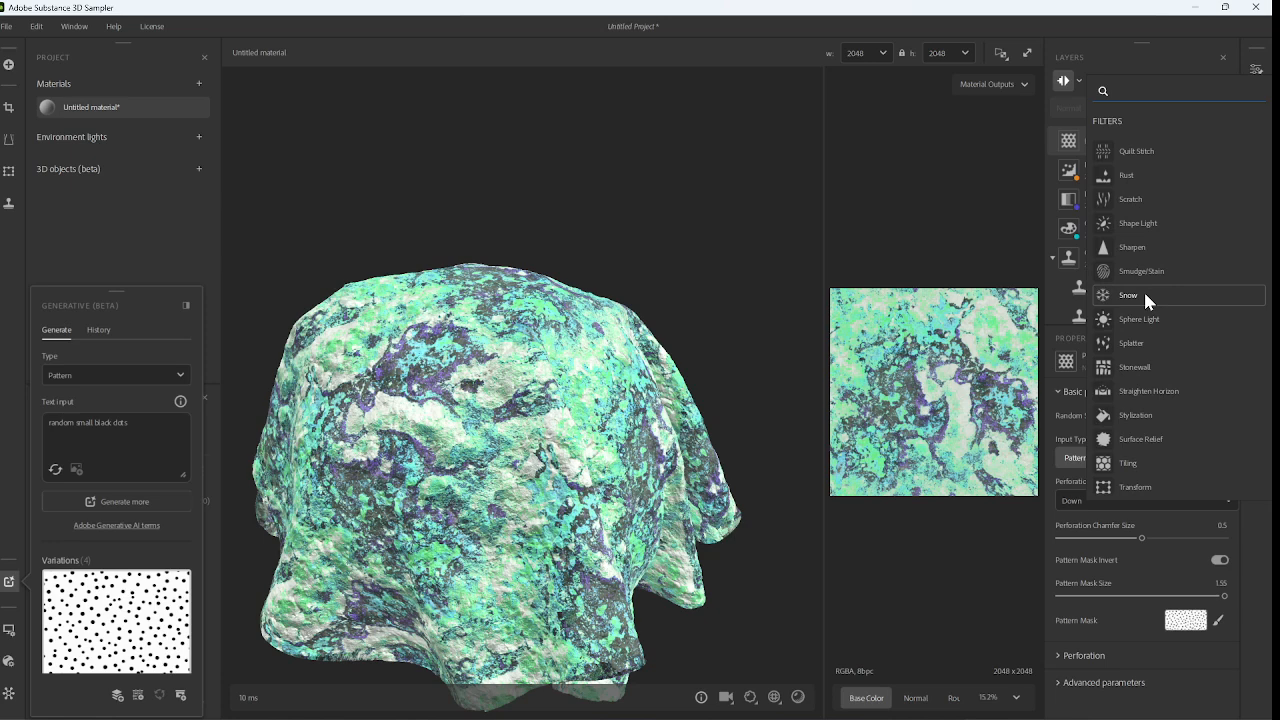
{"action": "scroll", "coordinate": [1145, 294], "scroll_direction": "up", "scroll_amount": 2}
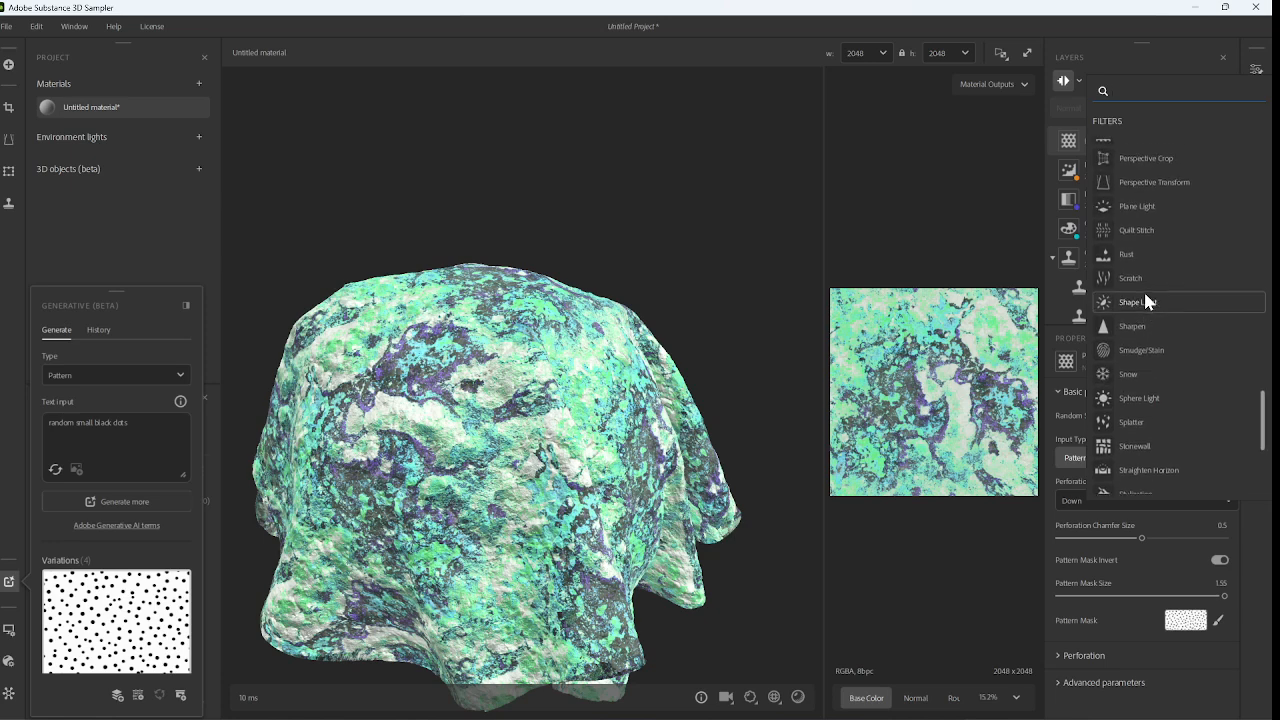
{"action": "left_click", "coordinate": [1149, 285]}
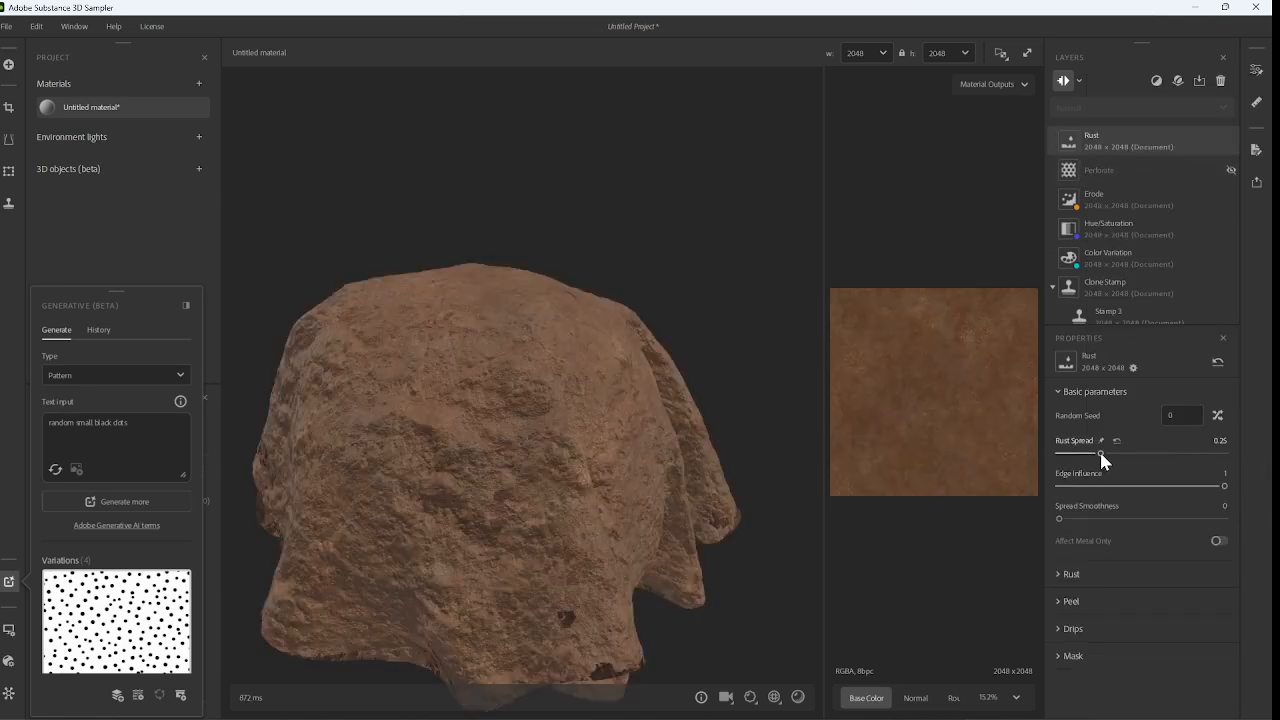
{"action": "left_click_drag", "start_coordinate": [1100, 454], "coordinate": [1062, 452]}
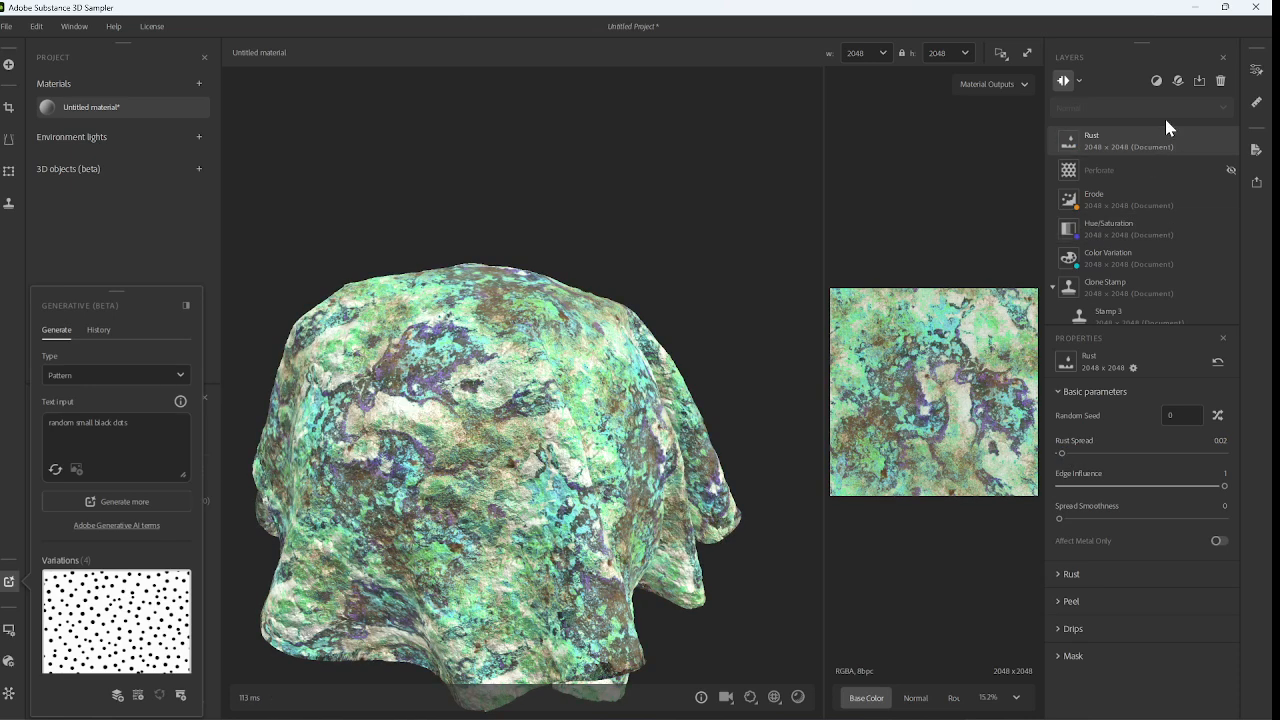
- Delete the Rust and Perforate layers, leaving Erode as the topmost layer
{"action": "left_click", "coordinate": [1220, 84]}
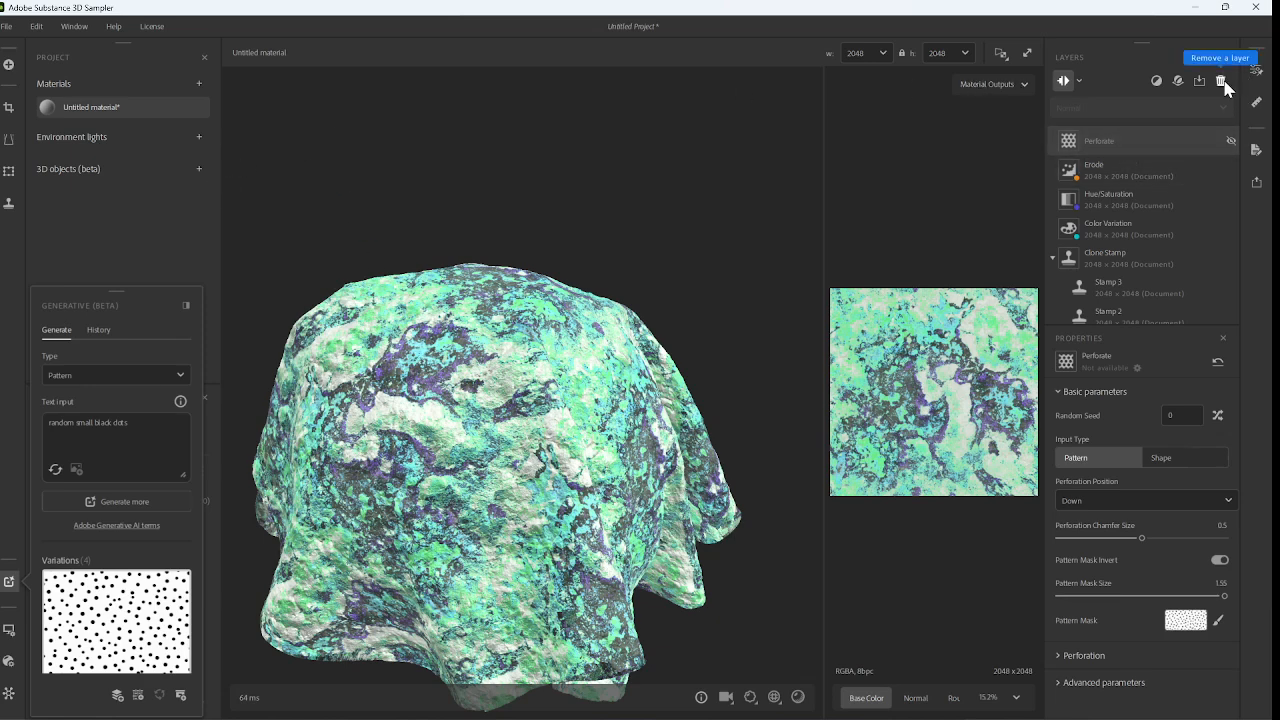
{"action": "key", "text": "Delete"}
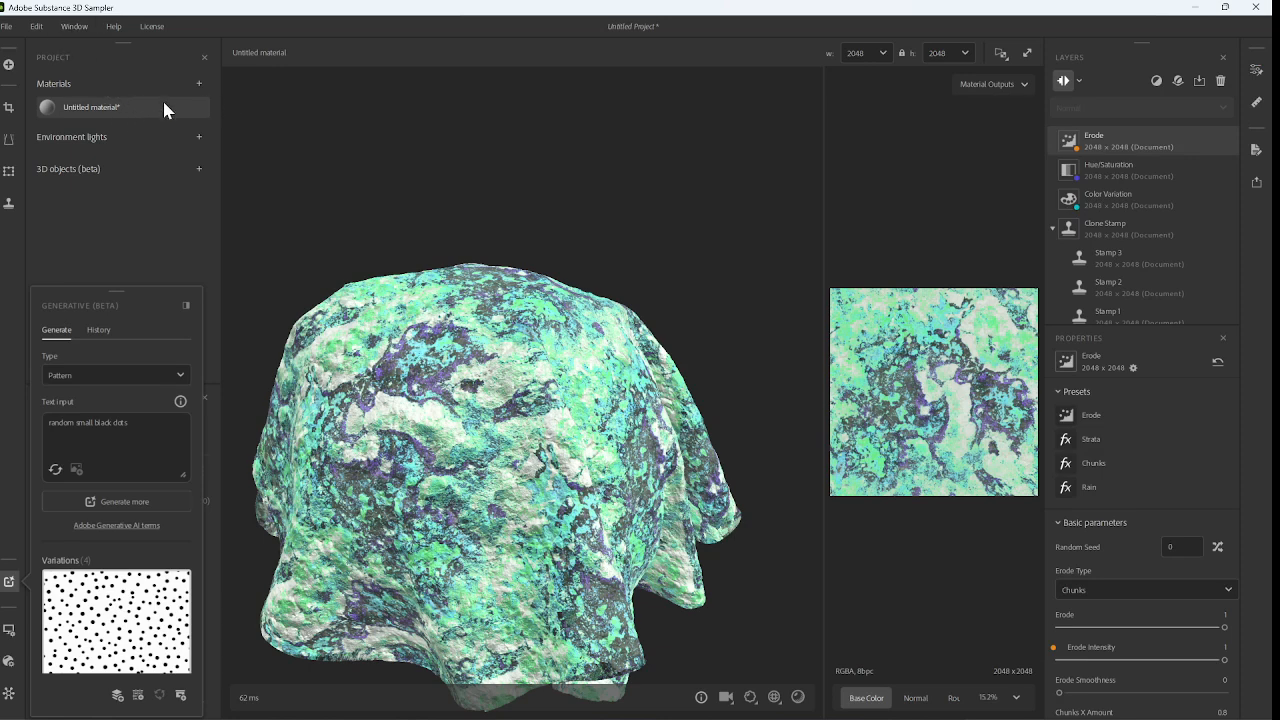
- Save the project as Patterned_Rock in the Adobe Substance 3D Sampler documents folder
{"action": "key", "text": "ctrl+s"}
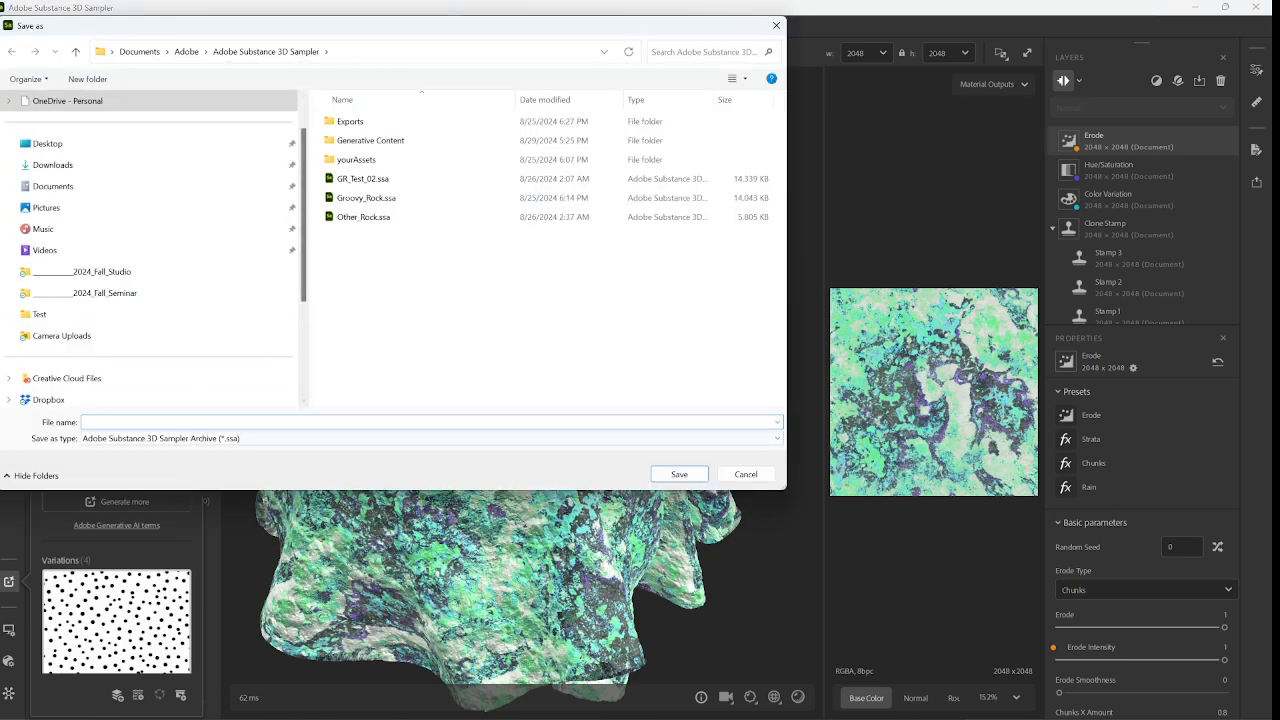
{"action": "type", "text": "Gre"}
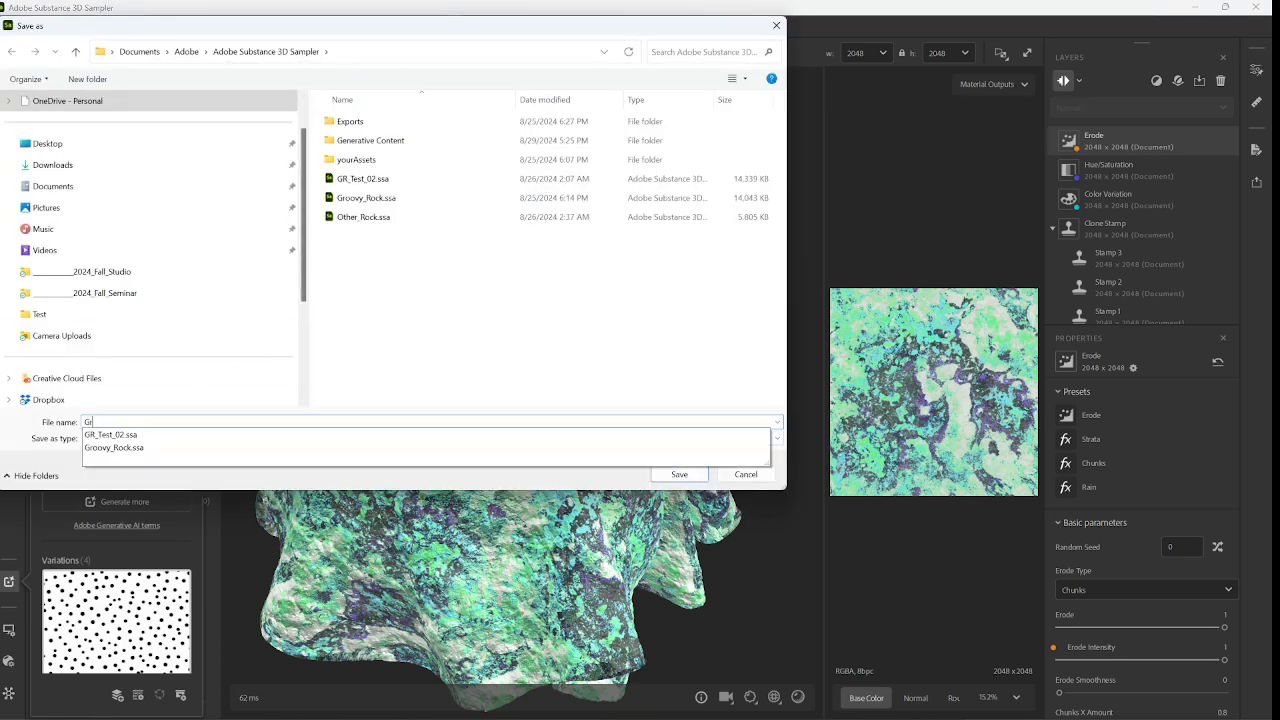
{"action": "key", "text": "BackSpace"}
{"action": "key", "text": "BackSpace"}
{"action": "key", "text": "BackSpace"}
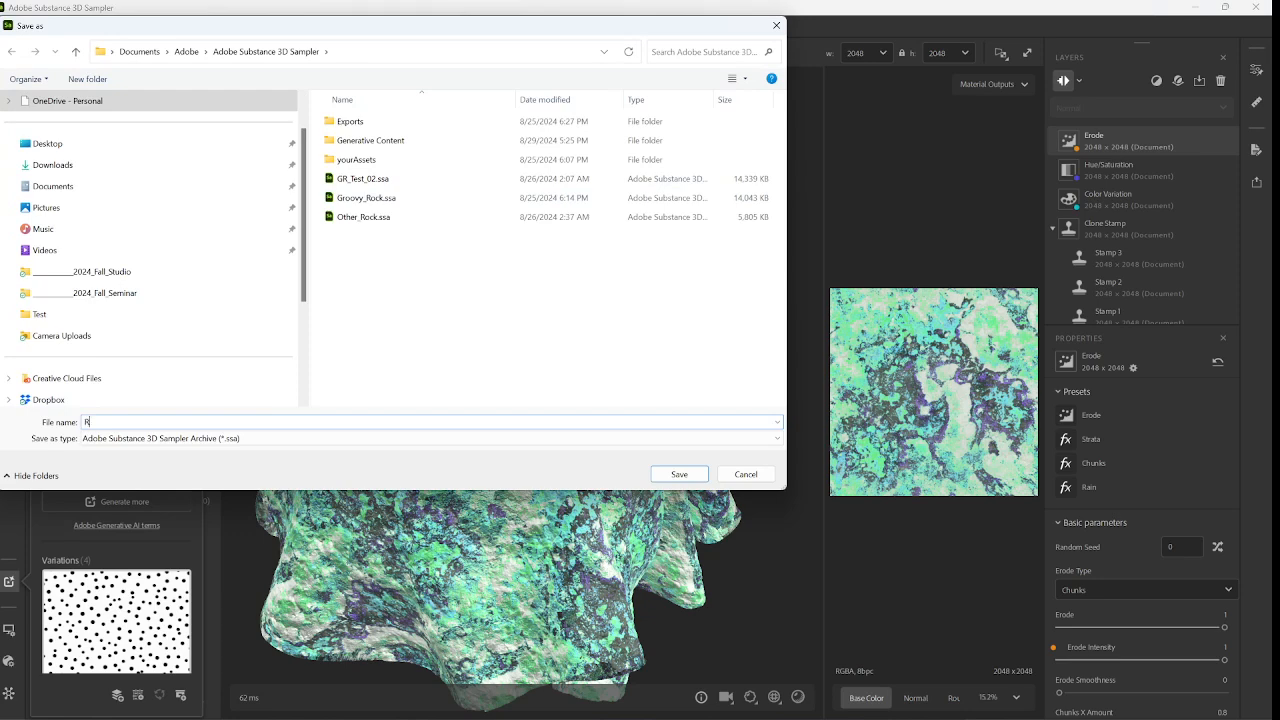
{"action": "type", "text": "Patterned_Rock"}
{"action": "key", "text": "Return"}
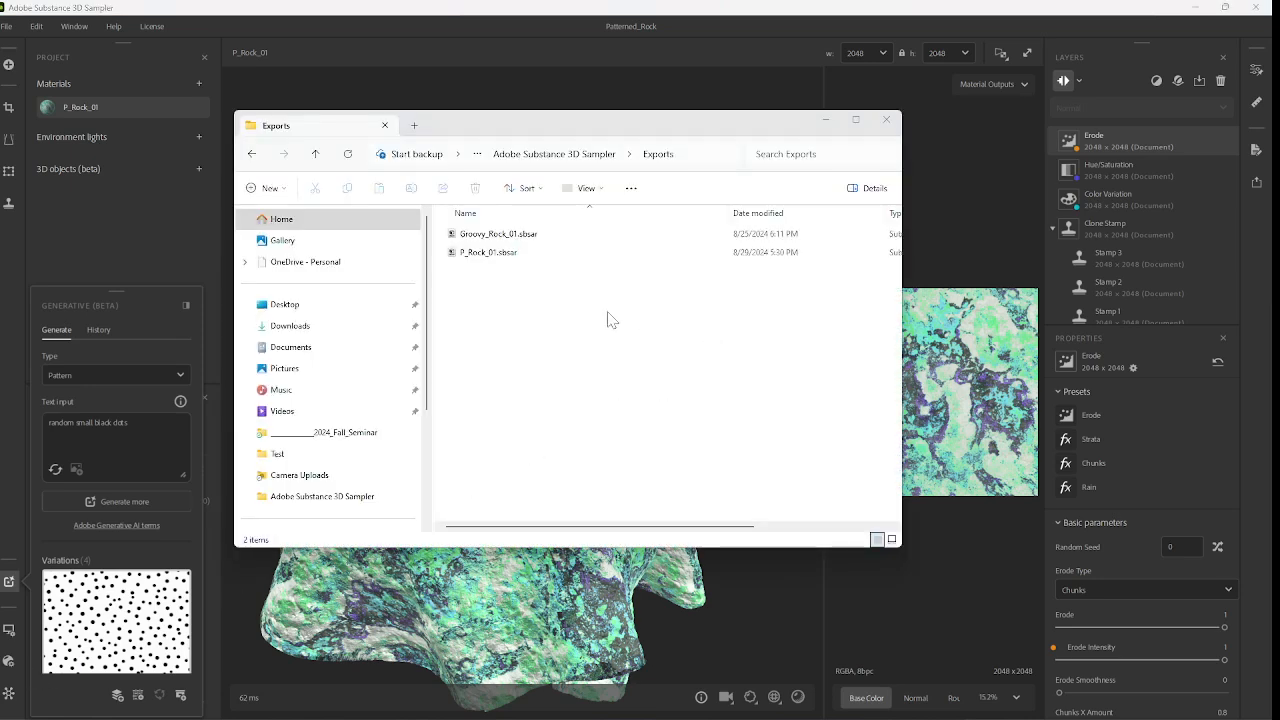
- Reposition and widen the Exports folder window, then select the exported P_Rock_01.sbsar file
{"action": "left_click_drag", "start_coordinate": [637, 118], "coordinate": [676, 128]}
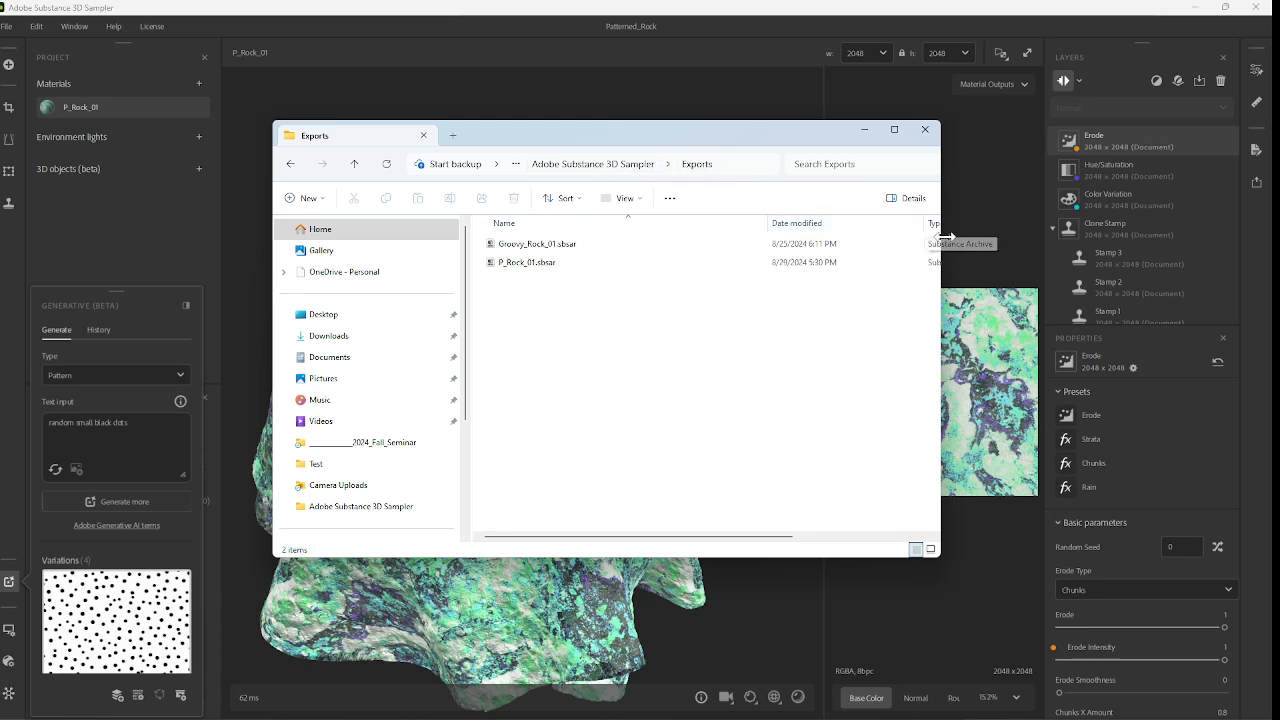
{"action": "left_click_drag", "start_coordinate": [940, 243], "coordinate": [993, 245]}
{"action": "left_click", "coordinate": [533, 264]}
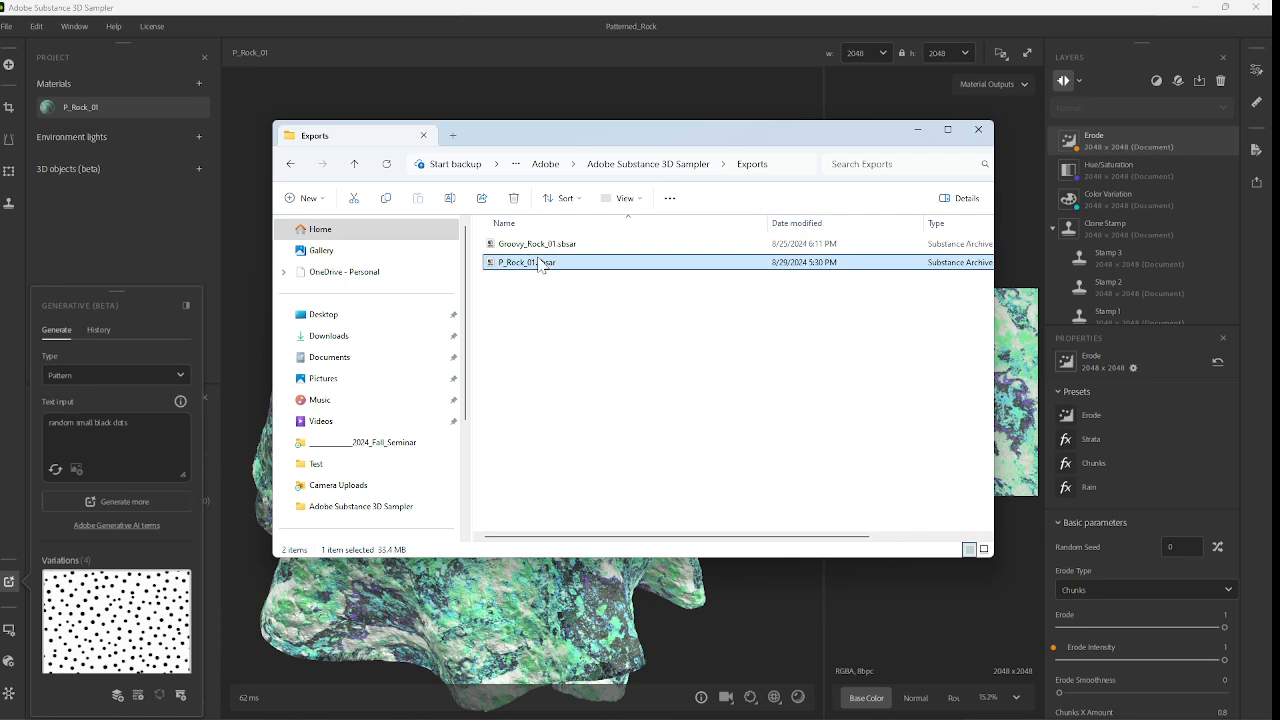